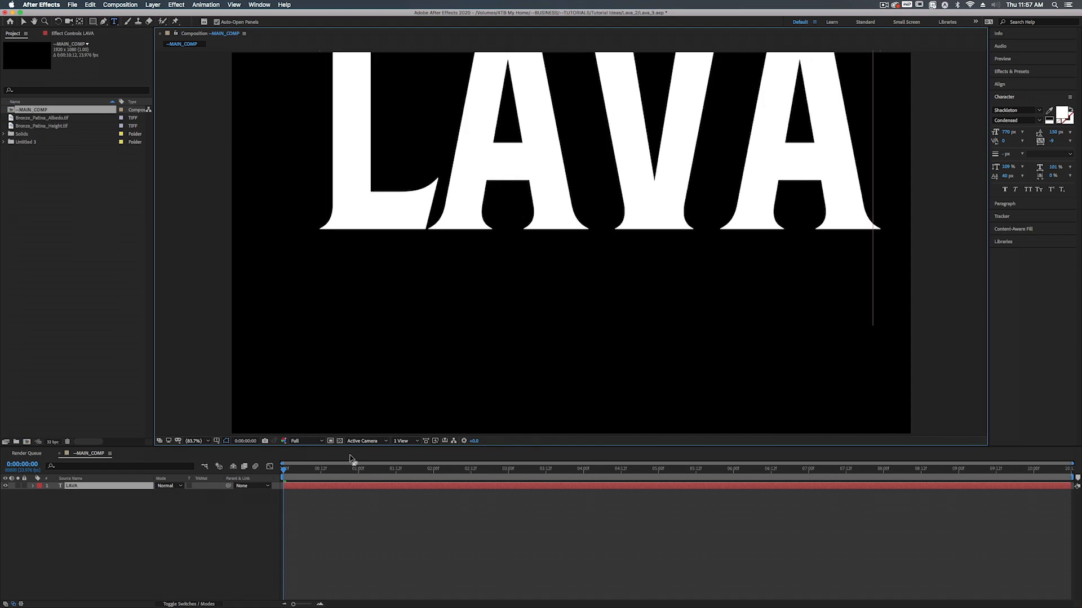
# Step: Centre the LAVA text layer horizontally and vertically in the composition
pyautogui.click(999, 84)
pyautogui.click(1012, 106)
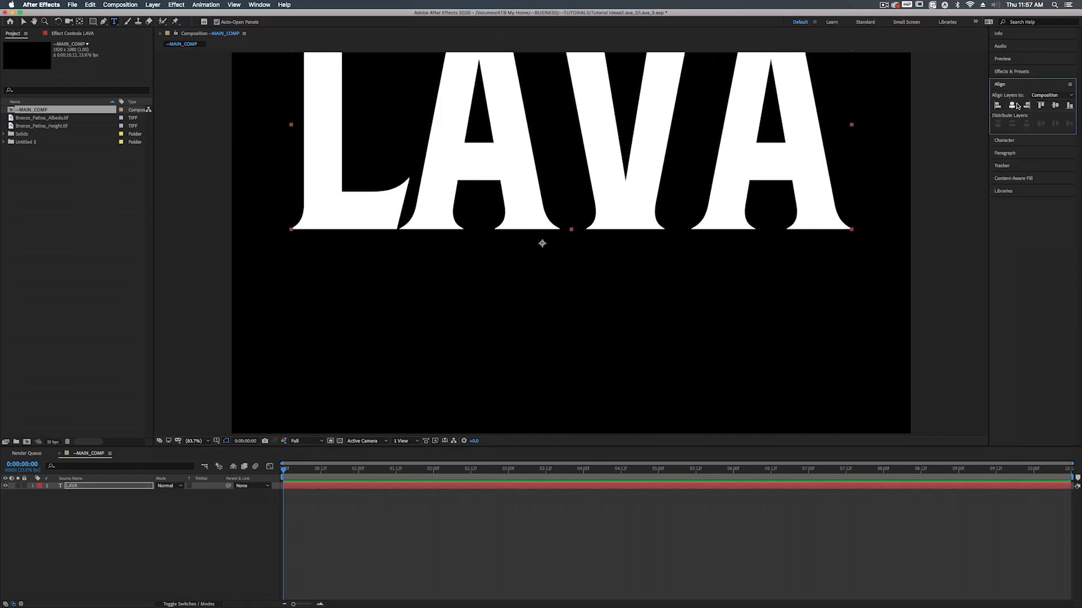
pyautogui.click(1055, 105)
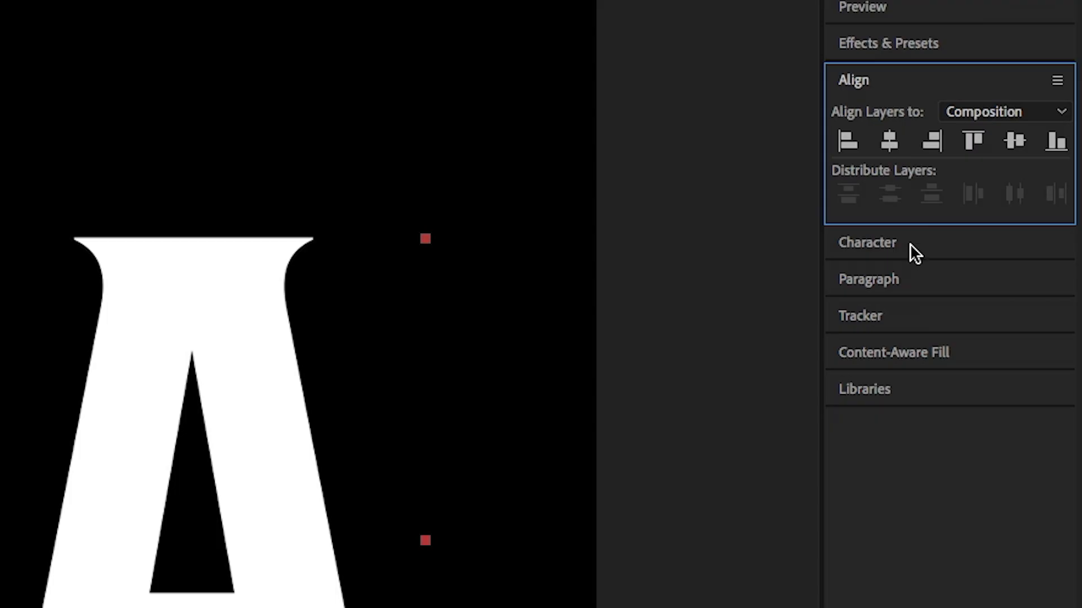
# Step: Review the LAVA text's font family, font size and tracking settings
pyautogui.click(1018, 141)
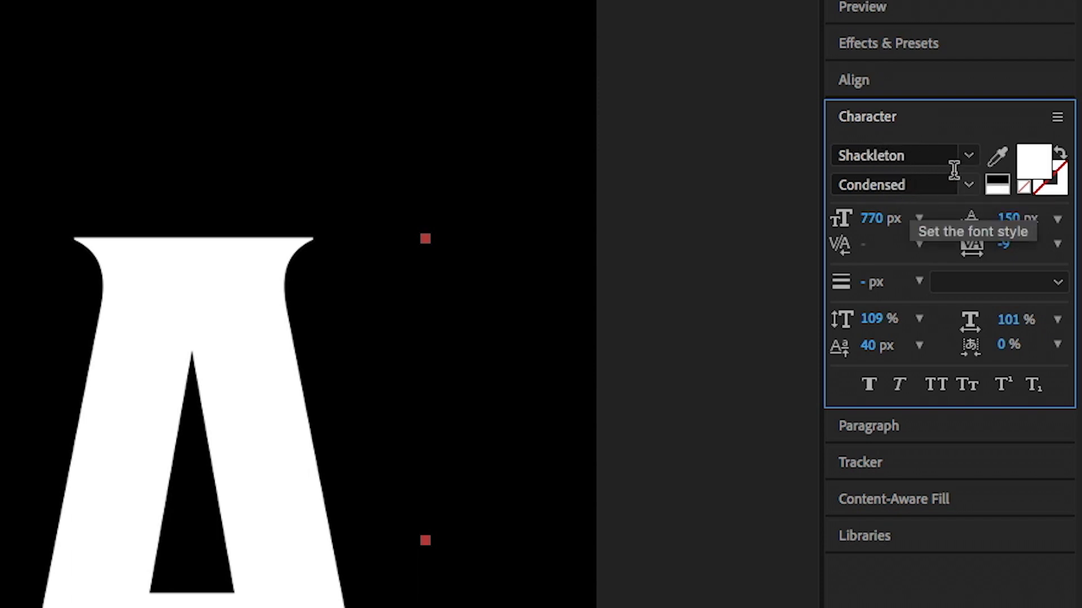
pyautogui.click(969, 156)
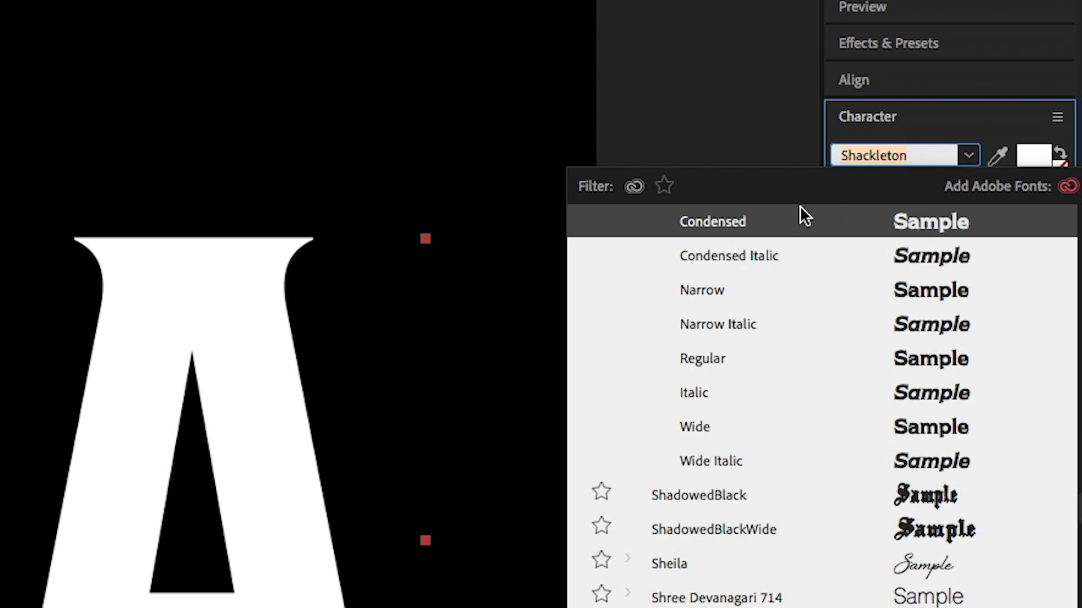
pyautogui.press('Escape')
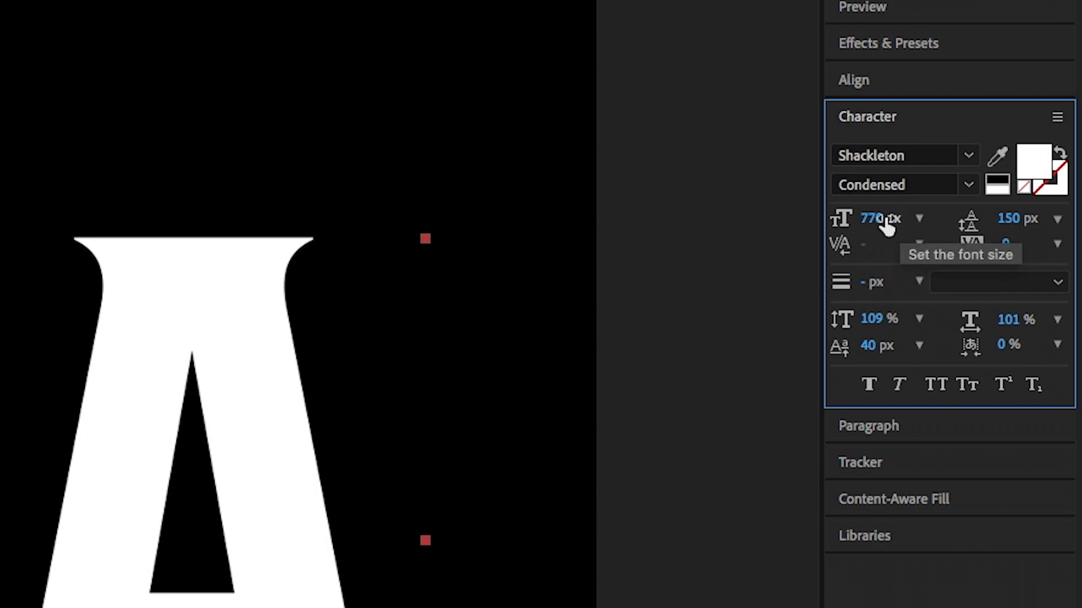
pyautogui.moveTo(1005, 254); pyautogui.dragTo(1005, 257)
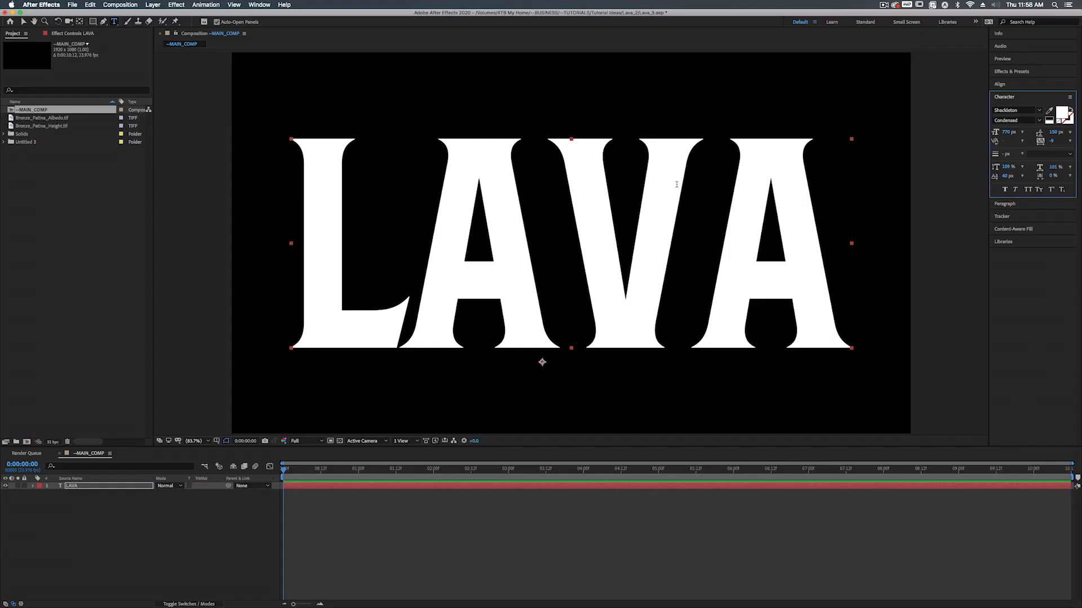
# Step: Widen the kerning between the L and the first A, and re-centre the text horizontally and vertically in the composition
pyautogui.click(415, 309)
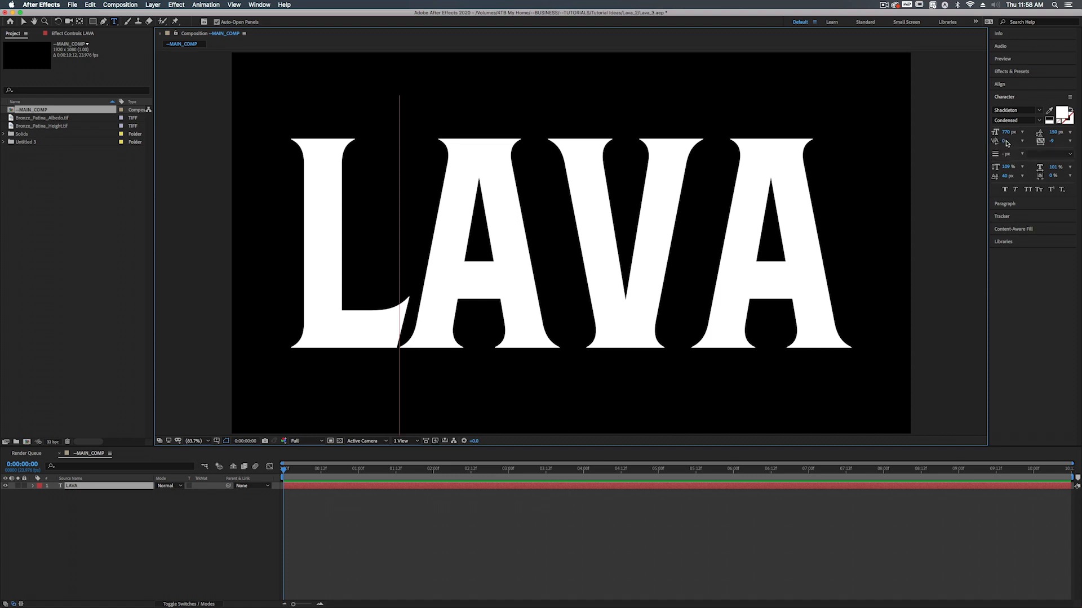
pyautogui.moveTo(1002, 144); pyautogui.dragTo(1034, 133)
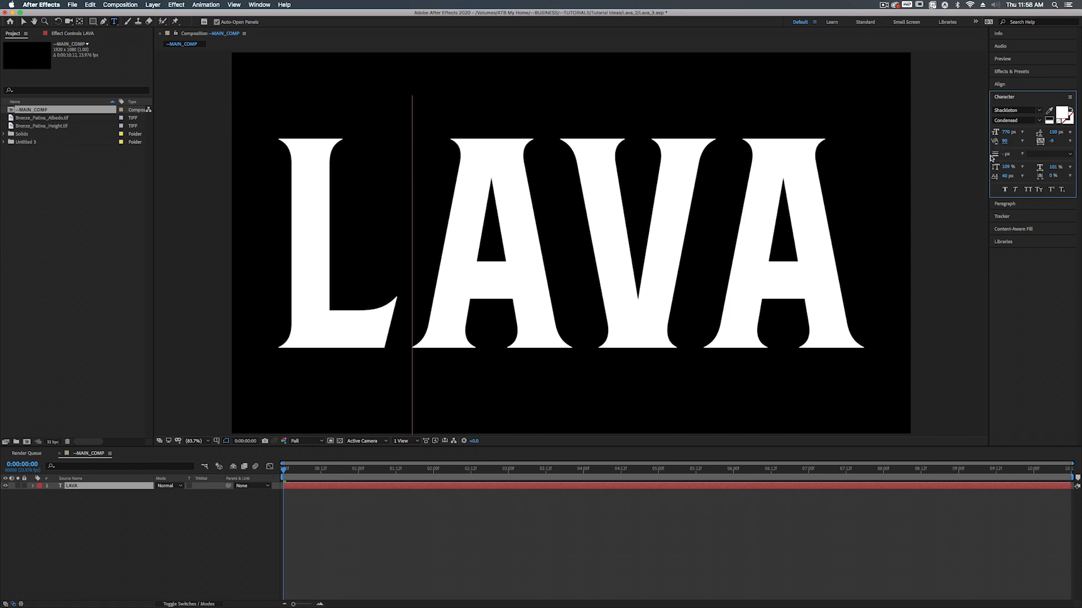
pyautogui.click(1017, 86)
pyautogui.click(1012, 105)
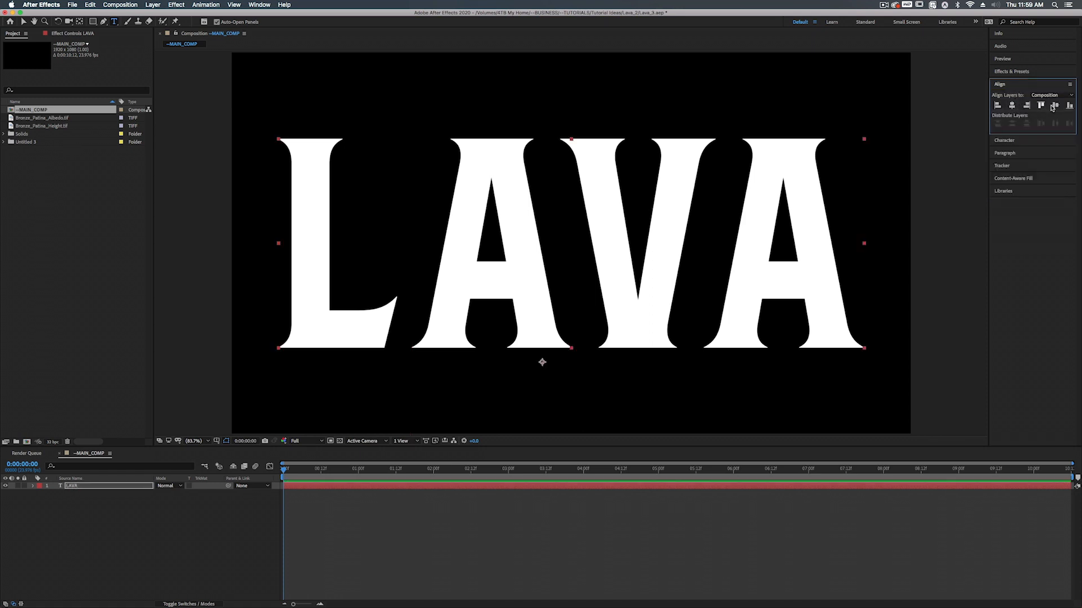
pyautogui.click(1055, 105)
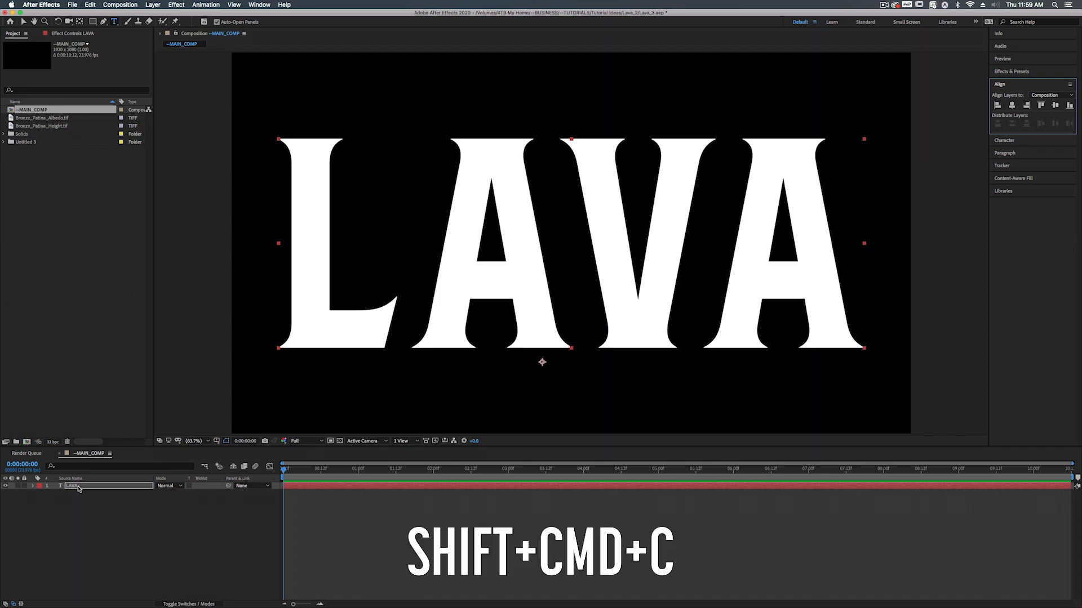
# Step: Pre-compose the LAVA text layer as TEXT_PC with all attributes moved, and hide the resulting layer
pyautogui.press('shift+super+c')
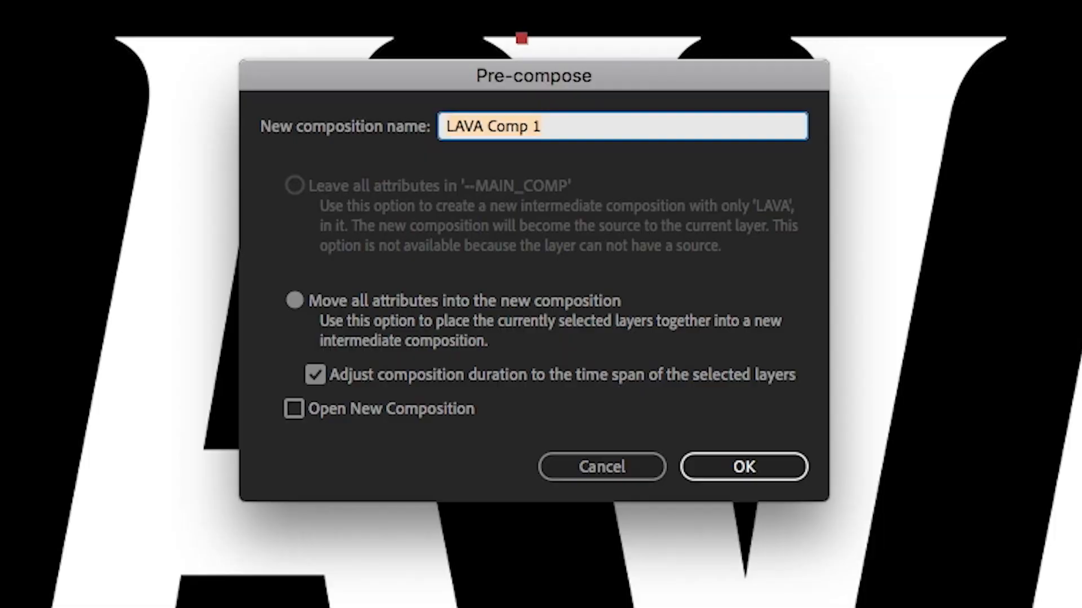
pyautogui.write('TEXT_PC')
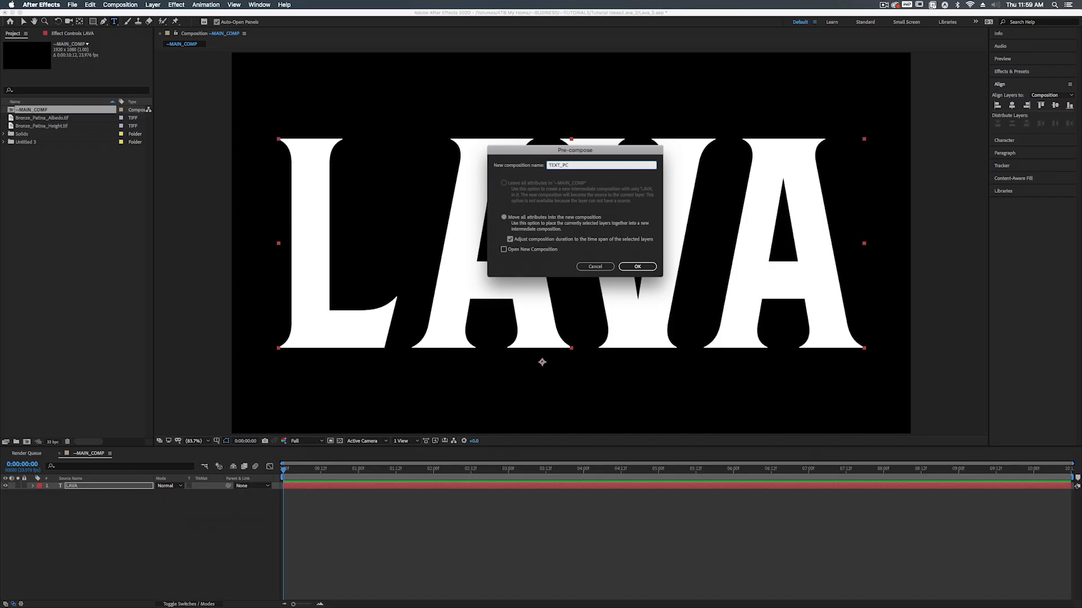
pyautogui.press('Return')
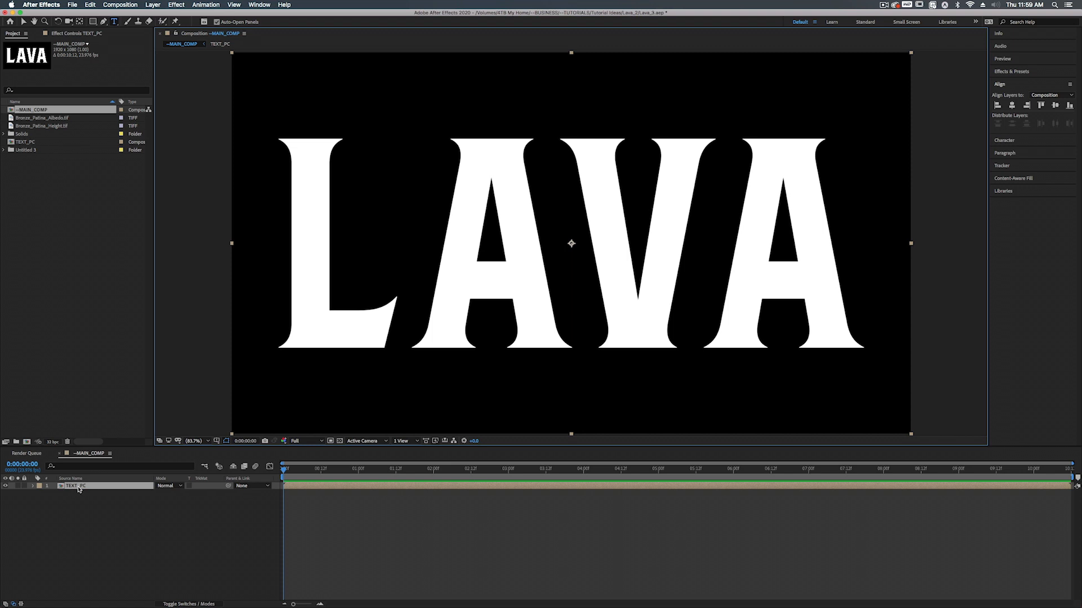
pyautogui.click(6, 486)
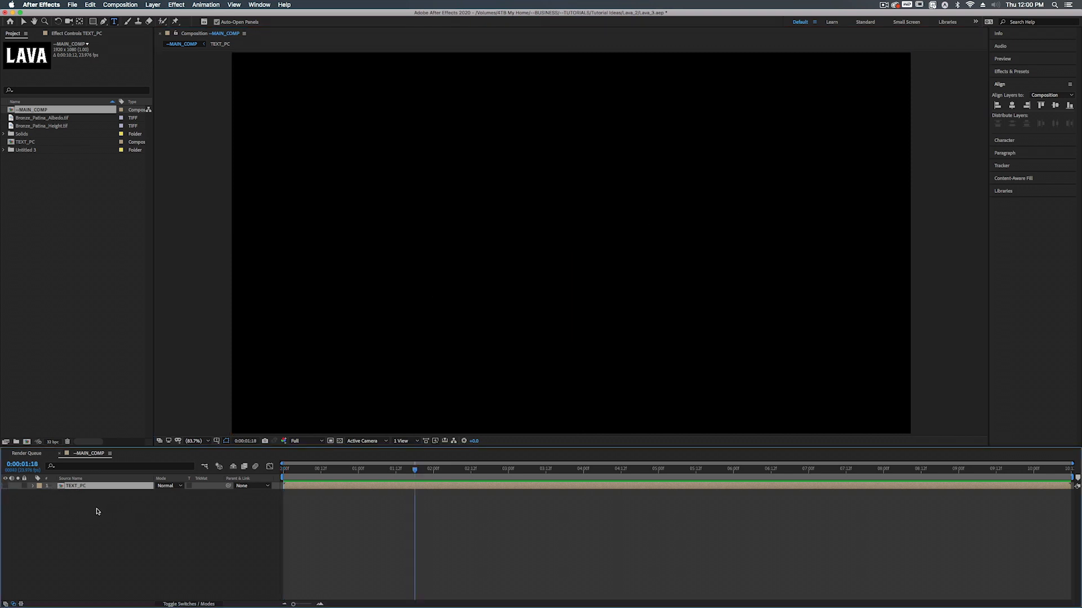
# Step: Create a black 1920 x 1080 px solid layer named Magma_SLD
pyautogui.rightClick(96, 514)
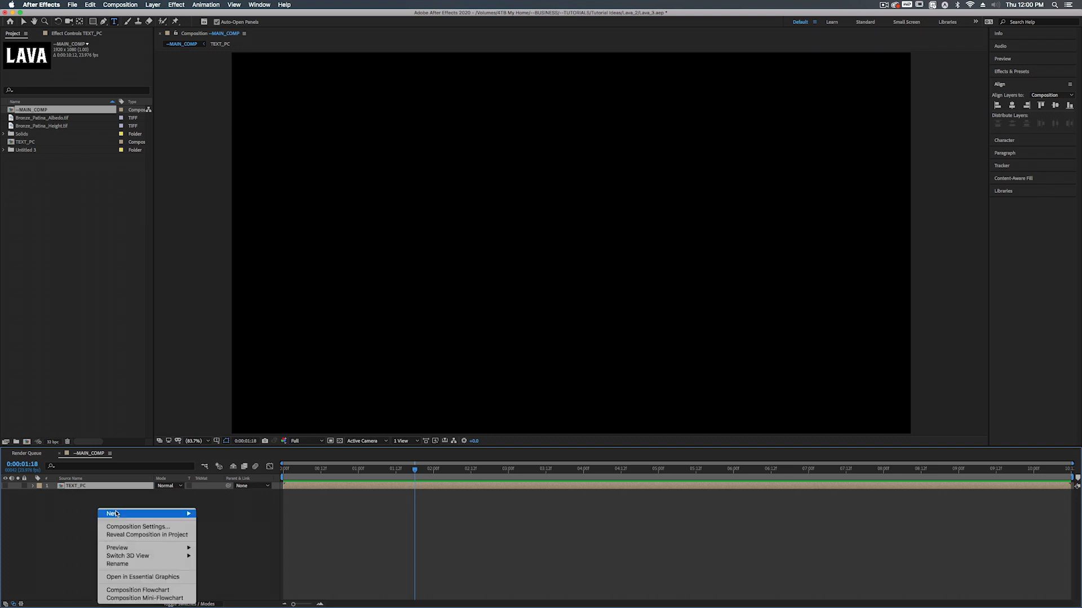
pyautogui.moveTo(146, 514)
pyautogui.click(218, 536)
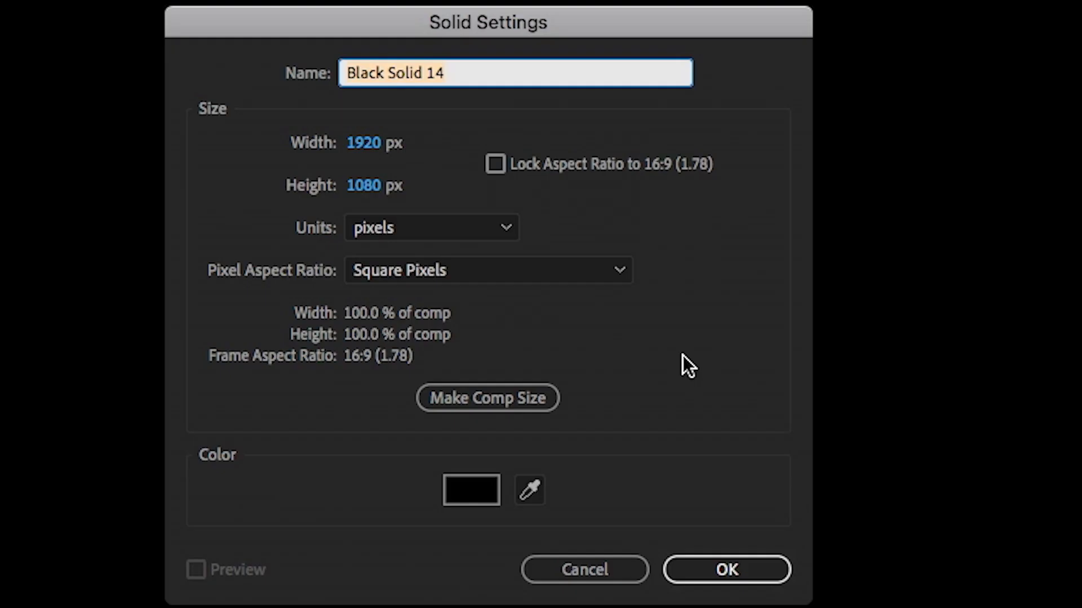
pyautogui.write('Magma')
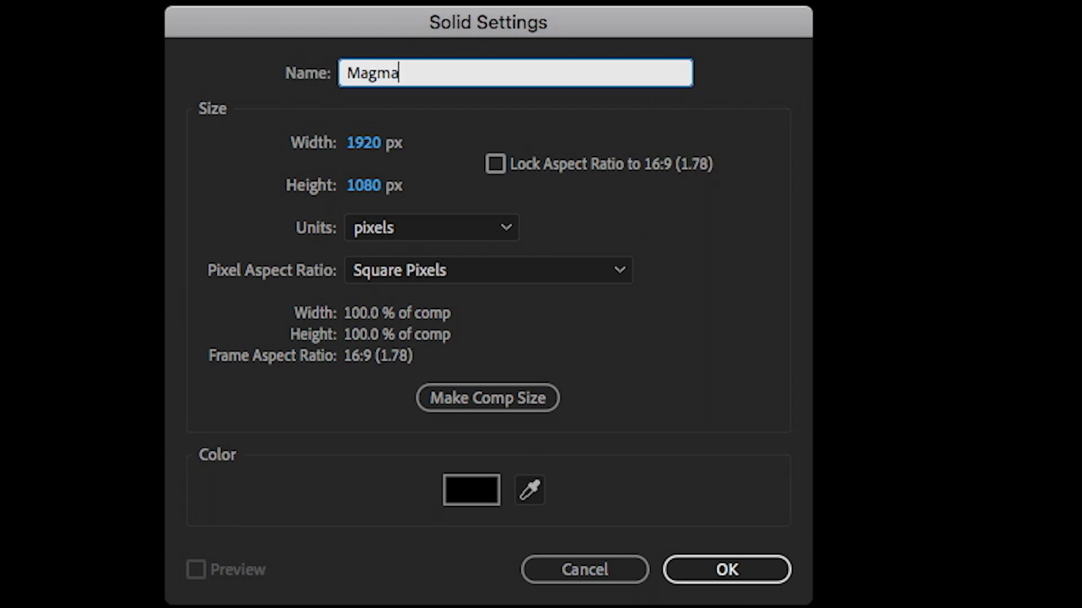
pyautogui.write('_SLD')
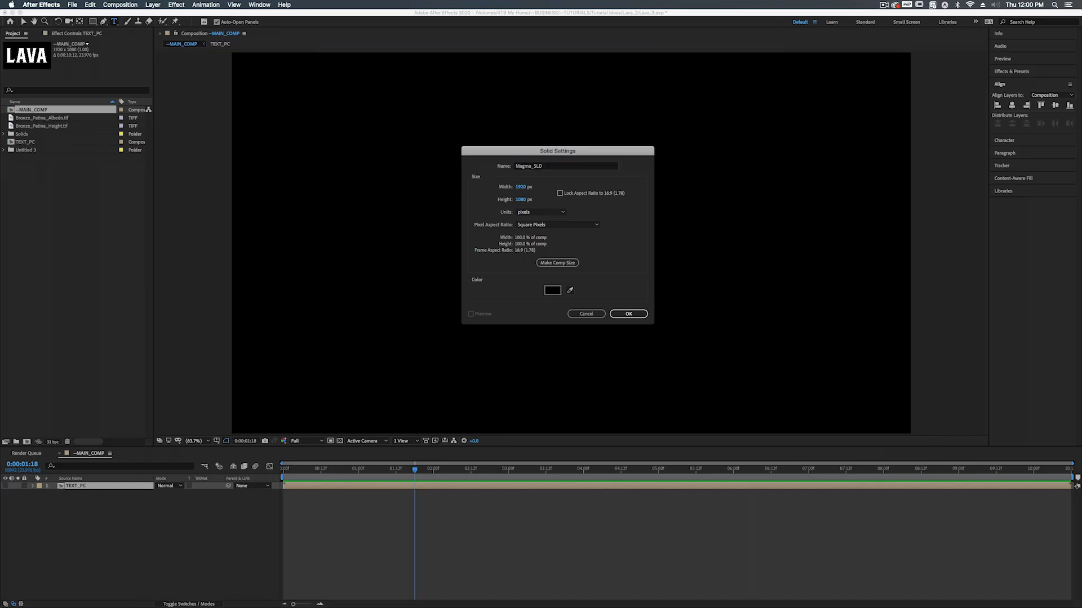
pyautogui.press('Return')
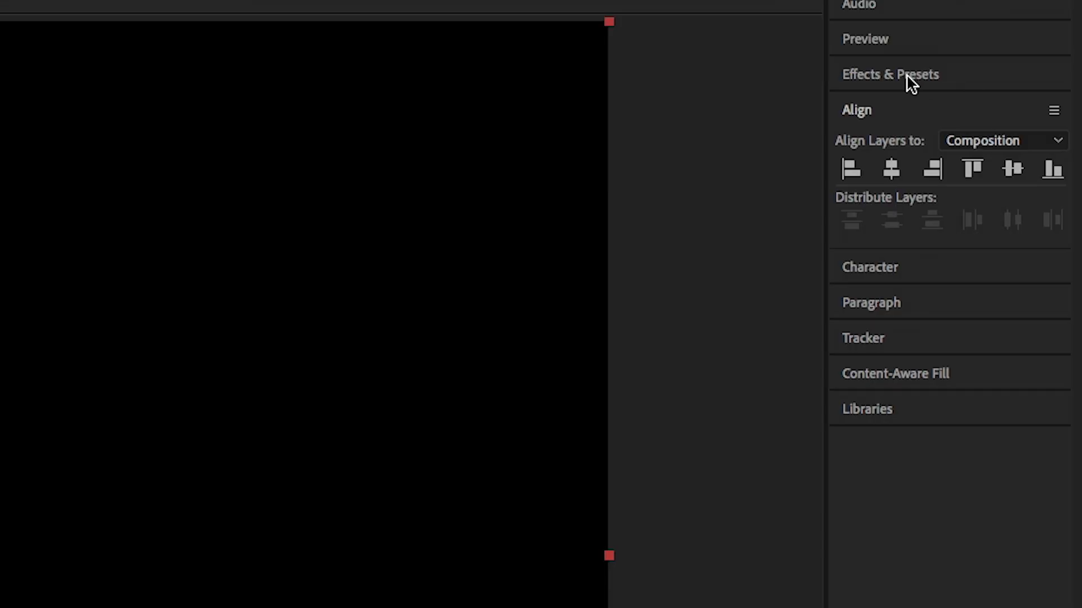
# Step: Find the Fractal Noise effect and apply it to the Magma_SLD layer
pyautogui.click(1017, 73)
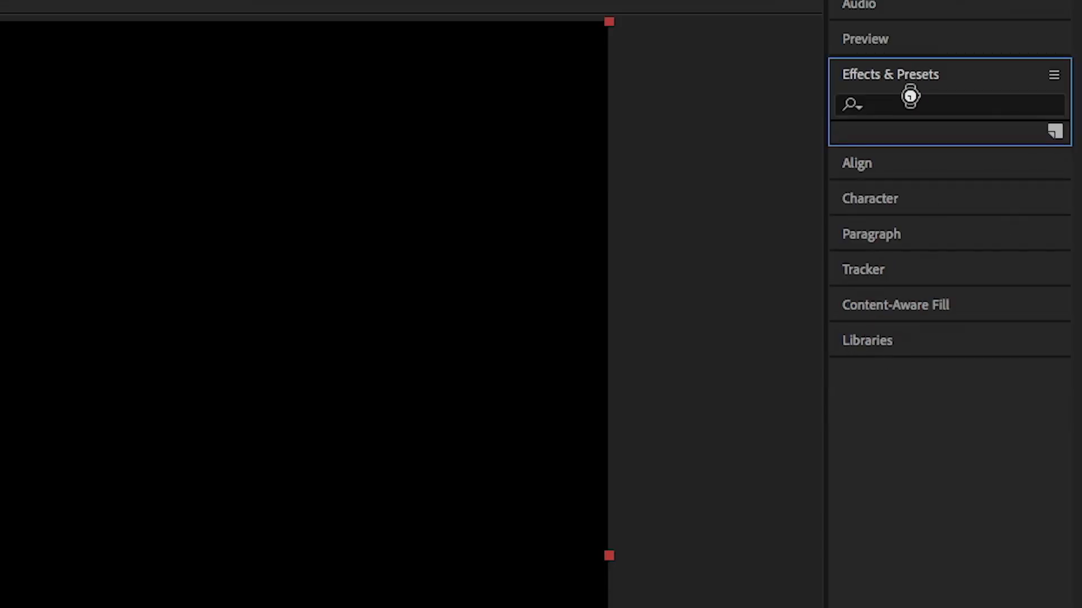
pyautogui.click(906, 103)
pyautogui.write('frac')
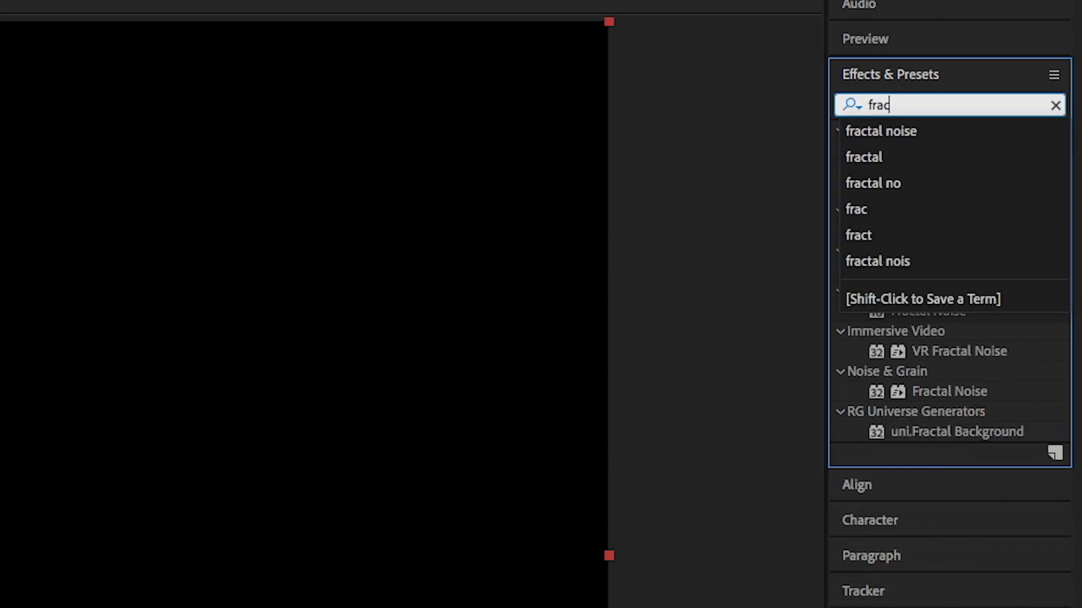
pyautogui.write('tal')
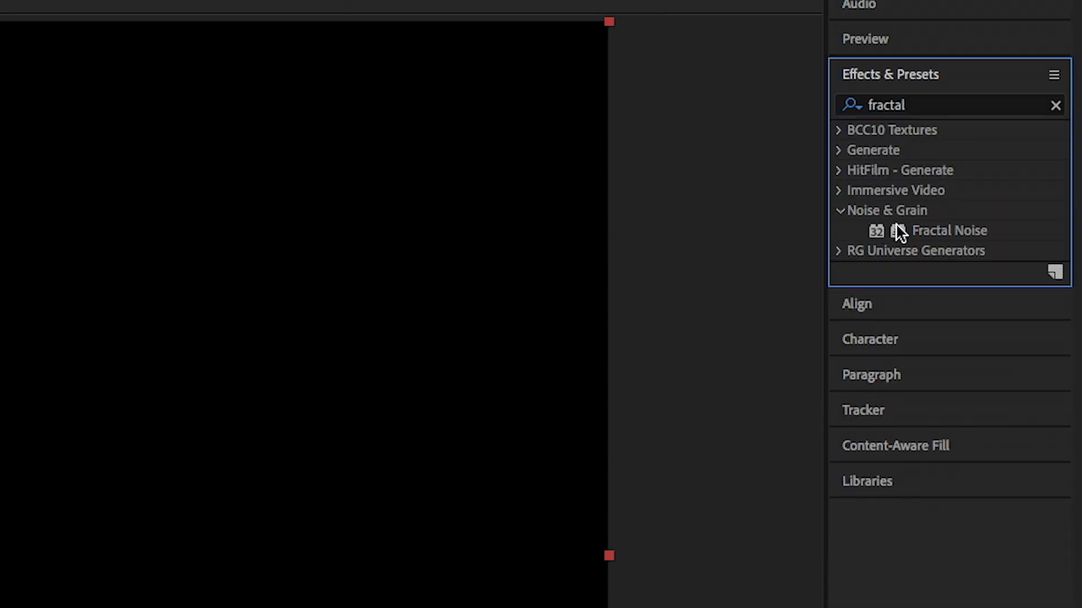
pyautogui.moveTo(924, 230); pyautogui.dragTo(96, 488)
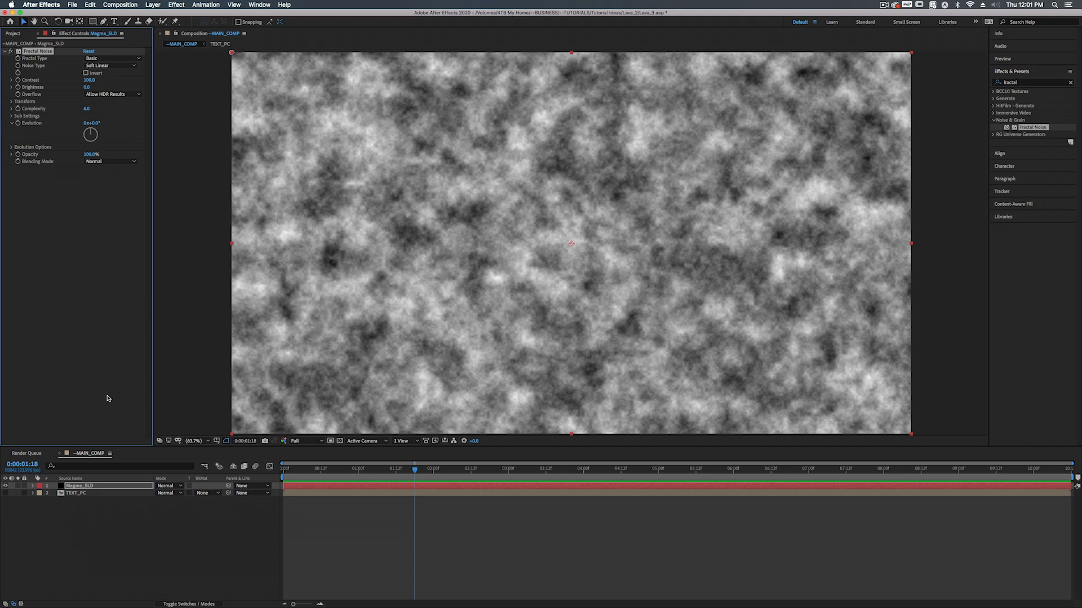
# Step: Set the Fractal Noise fractal type to Dynamic Progressive and invert the noise
pyautogui.hotkey('ctrl', 'space')
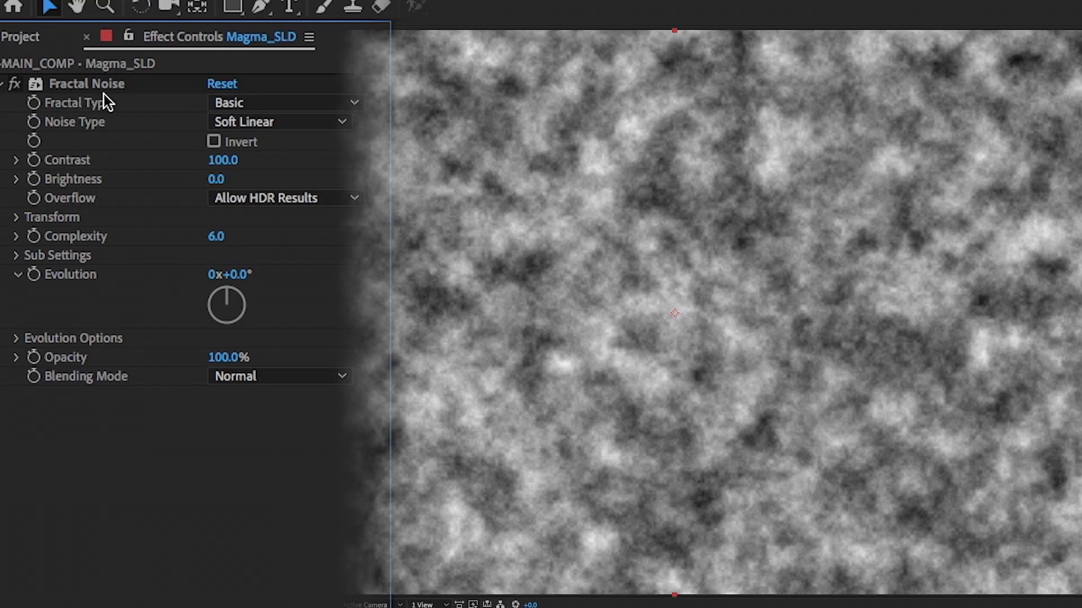
pyautogui.click(260, 101)
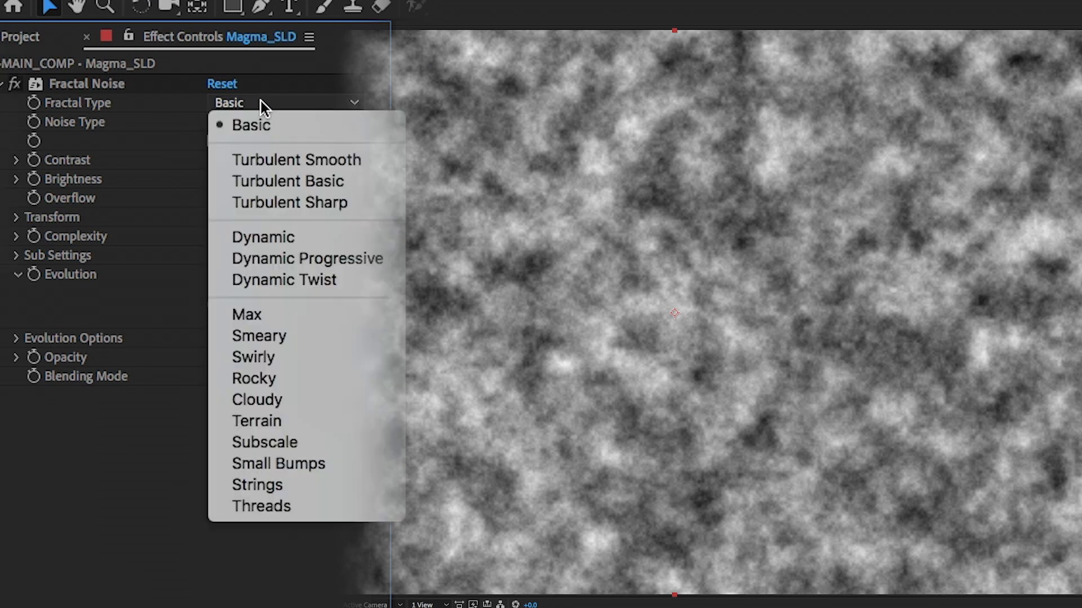
pyautogui.click(321, 258)
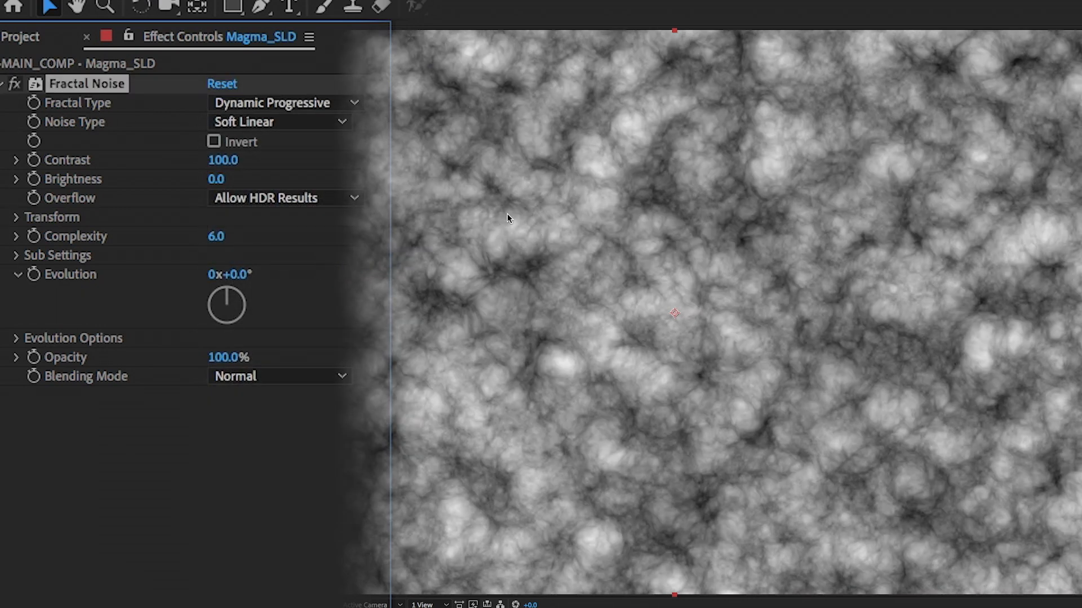
pyautogui.click(215, 142)
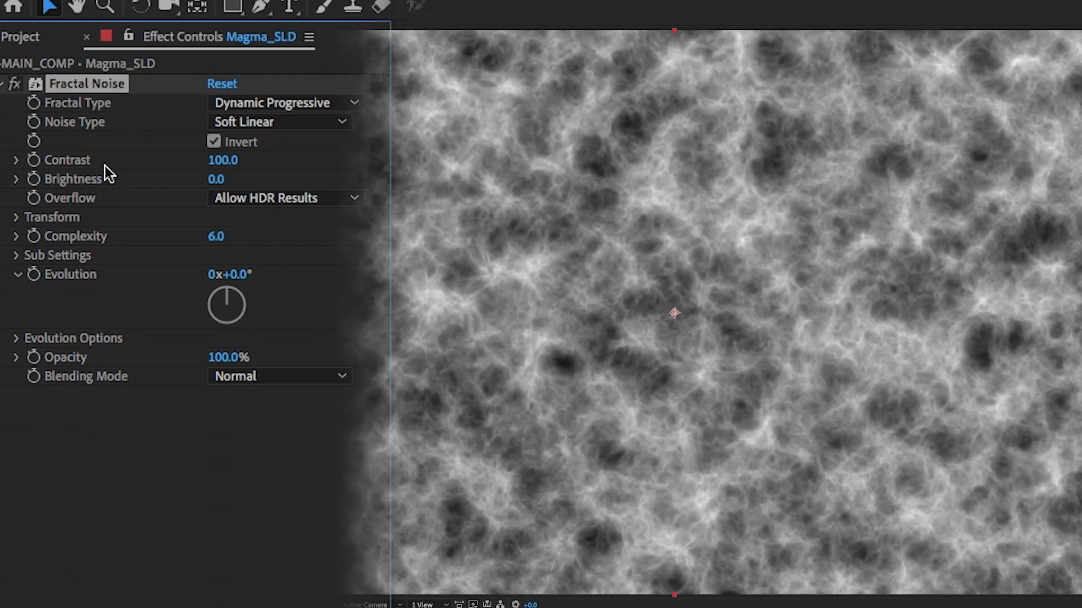
# Step: Raise the Fractal Noise contrast to 121 and set its overflow to Clip
pyautogui.moveTo(231, 164); pyautogui.dragTo(245, 154)
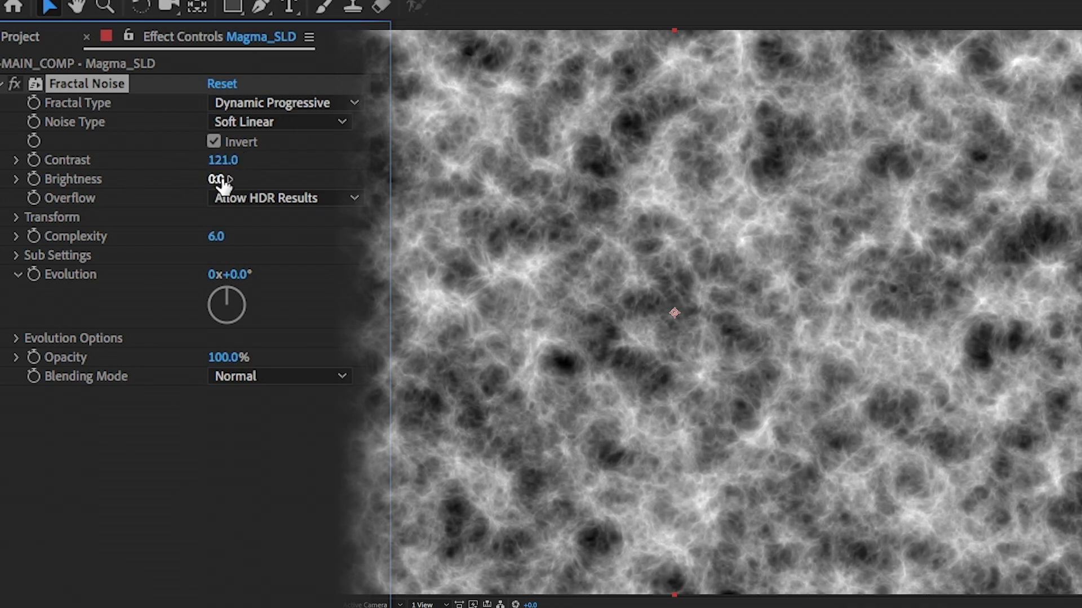
pyautogui.click(256, 198)
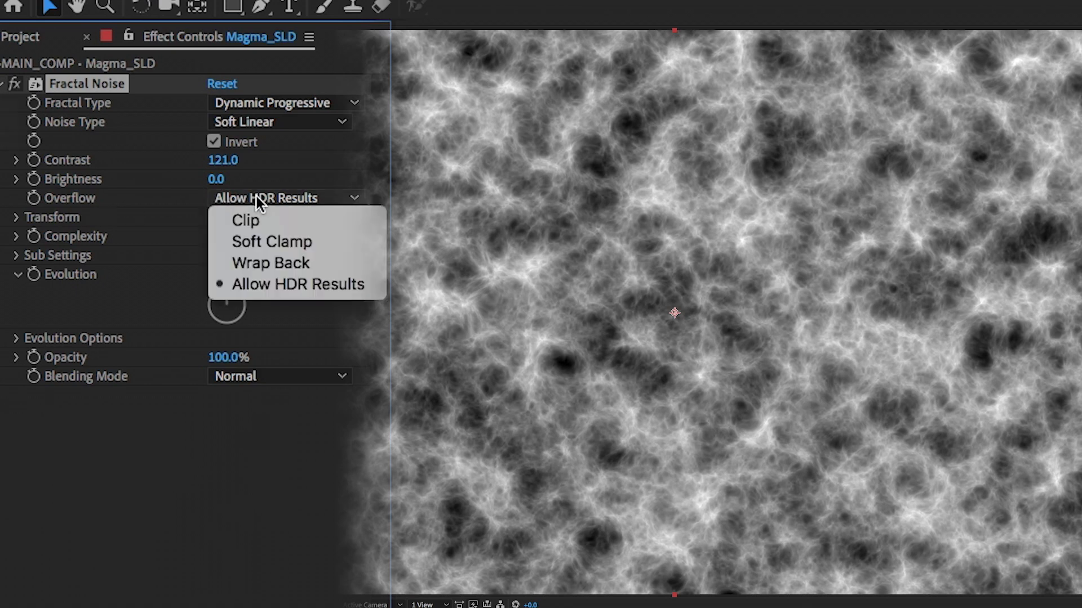
pyautogui.click(258, 221)
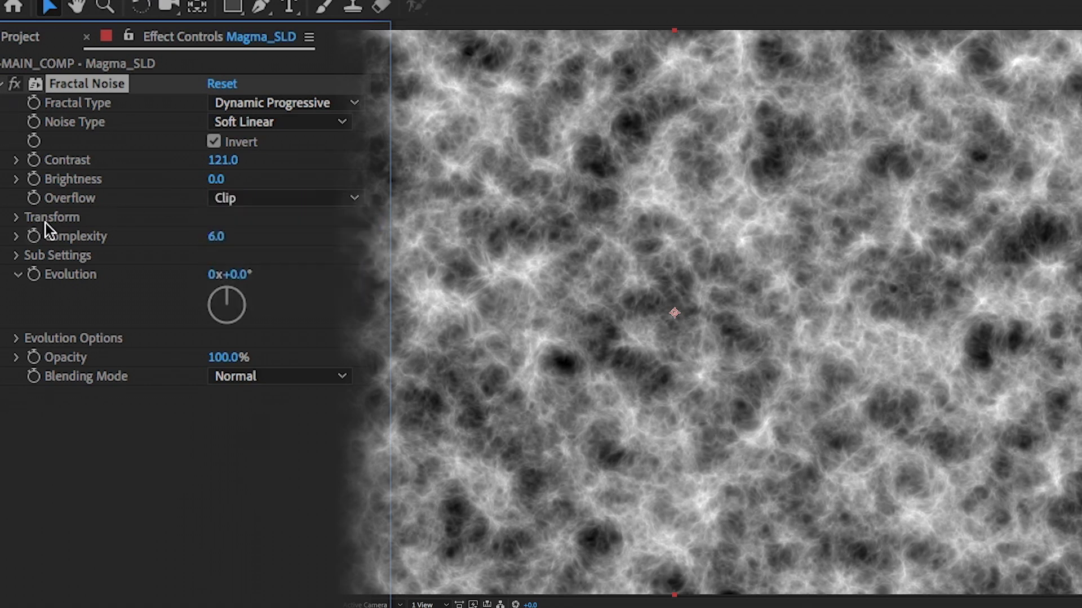
# Step: Turn off uniform scaling for the Fractal Noise and set its scale width to 30 and scale height to 50
pyautogui.click(16, 220)
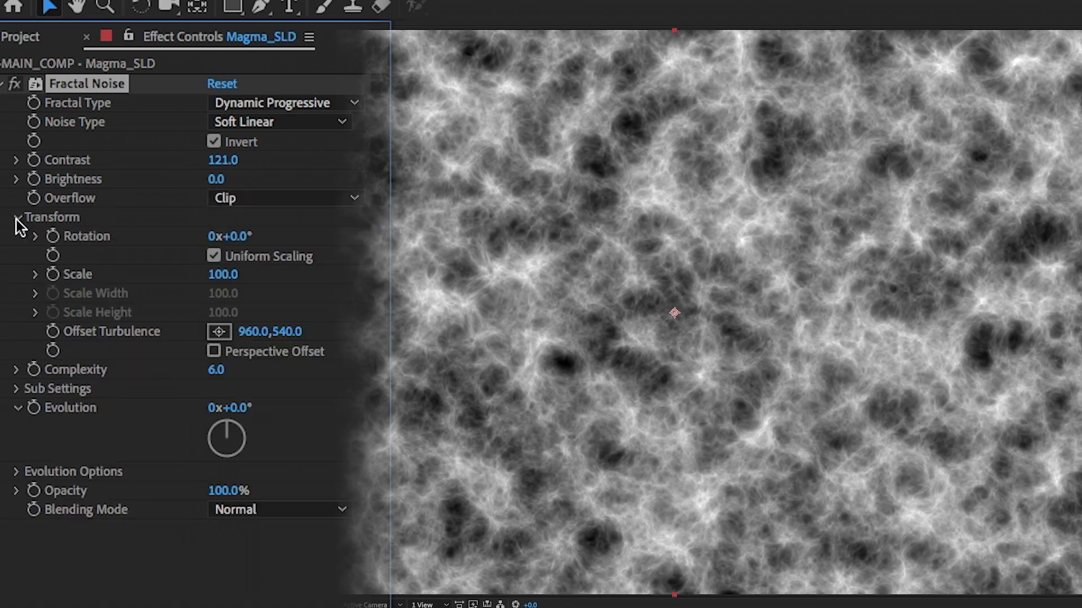
pyautogui.click(214, 256)
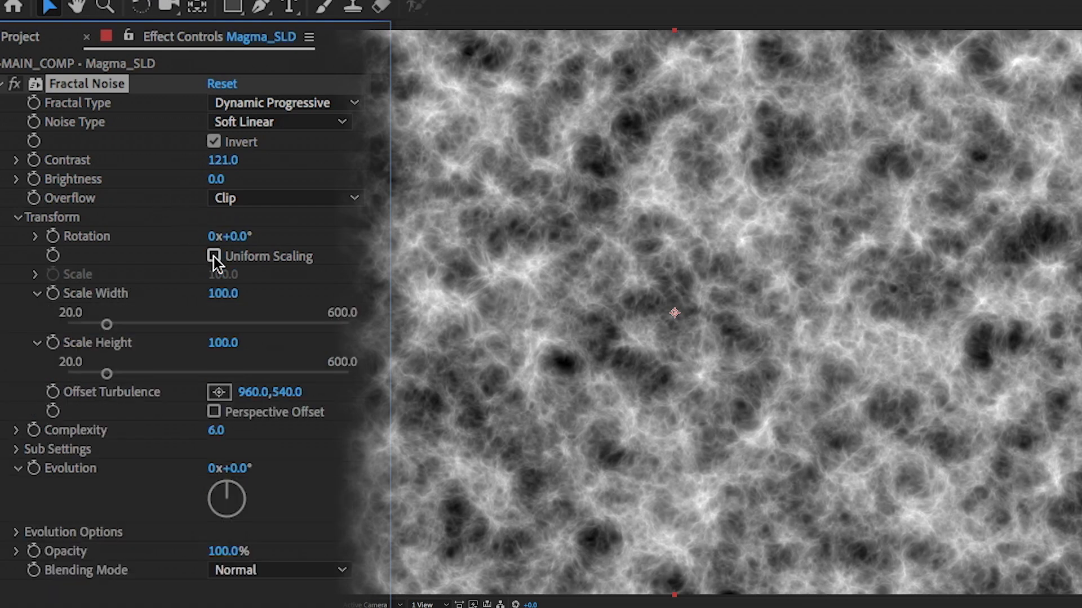
pyautogui.click(223, 296)
pyautogui.write('30')
pyautogui.press('Return')
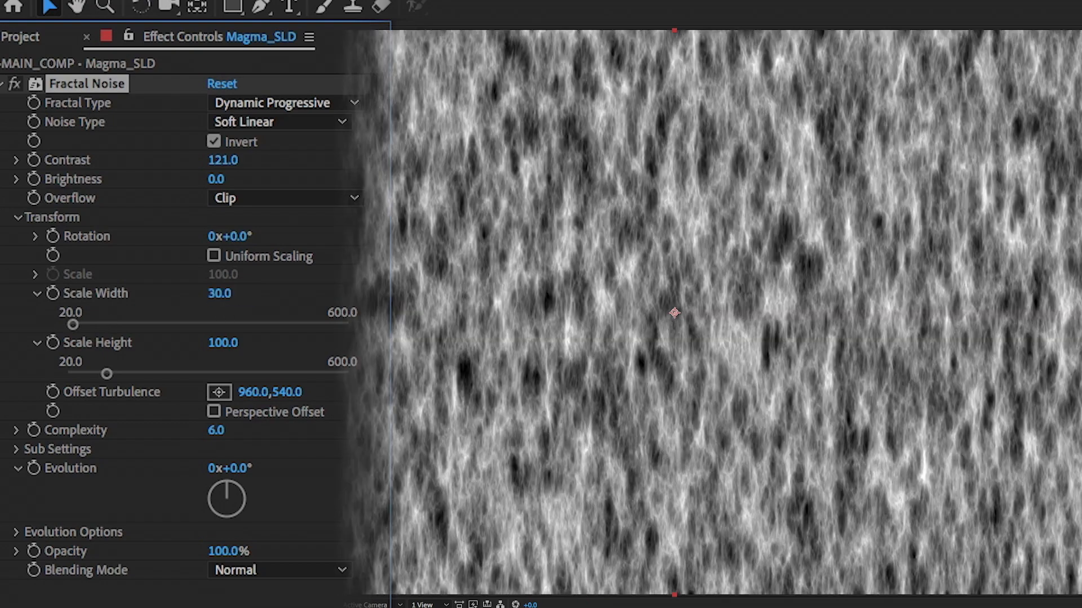
pyautogui.click(213, 336)
pyautogui.write('50')
pyautogui.press('Return')
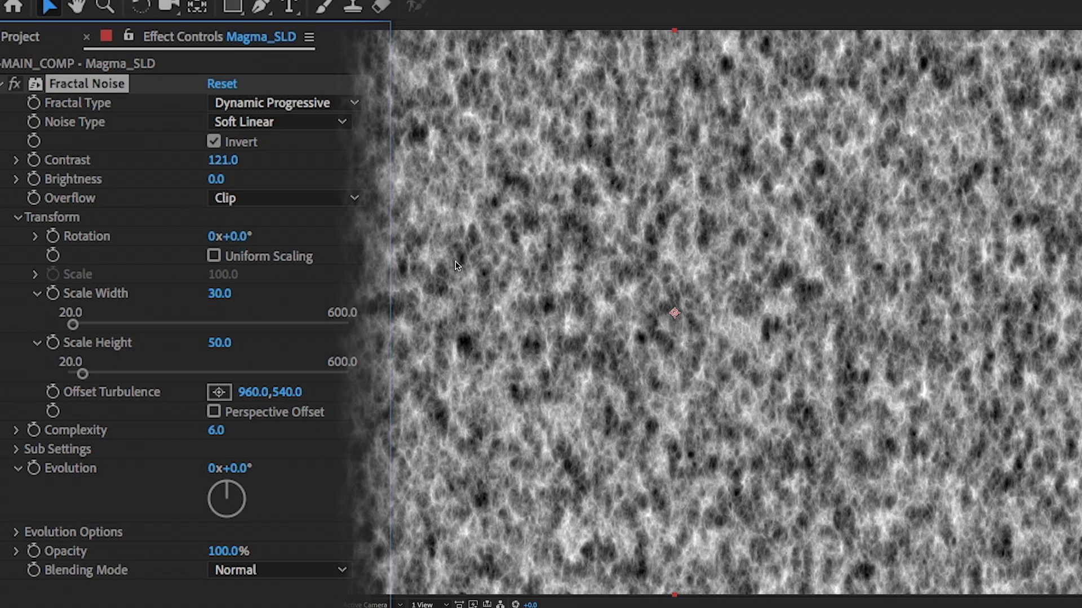
# Step: Try shifting the vertical Offset Turbulence of the Fractal Noise, and undo the shift
pyautogui.moveTo(287, 398)
pyautogui.mouseDown()
pyautogui.moveTo(192, 391)
pyautogui.moveTo(292, 397)
pyautogui.mouseUp()
pyautogui.hotkey('ctrl', 'z')
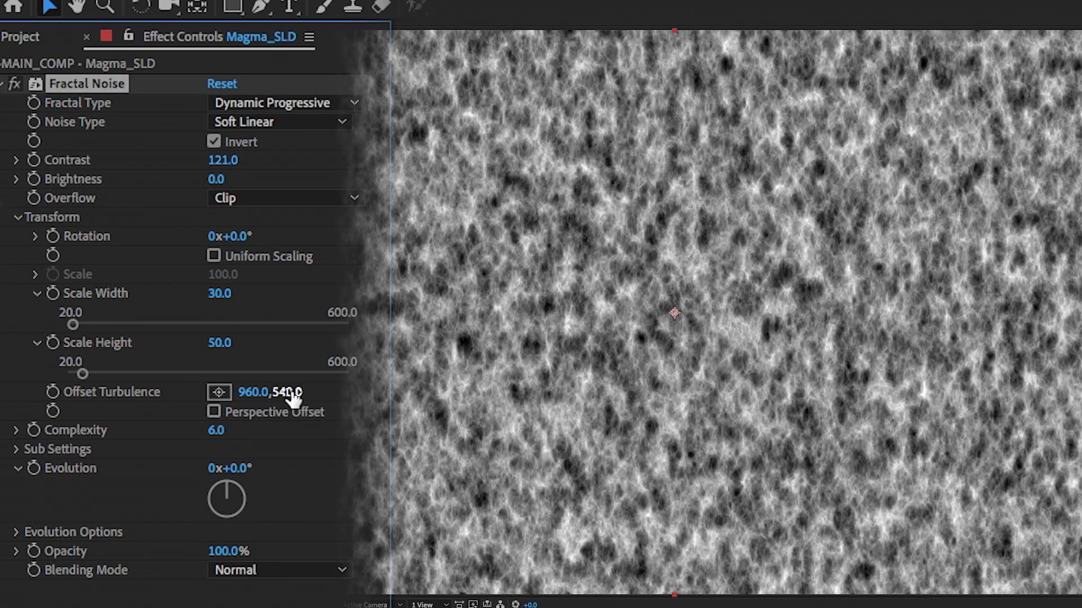
# Step: Add the expression time*50 to the Fractal Noise Offset Turbulence
pyautogui.keyDown('alt'); pyautogui.click(53, 392); pyautogui.keyUp('alt')
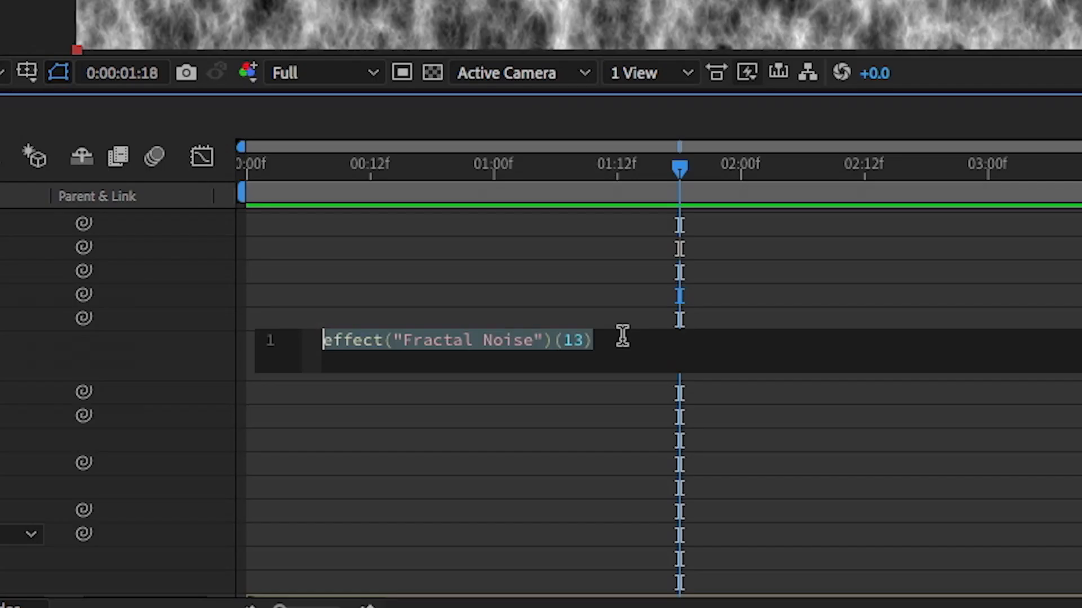
pyautogui.write('time')
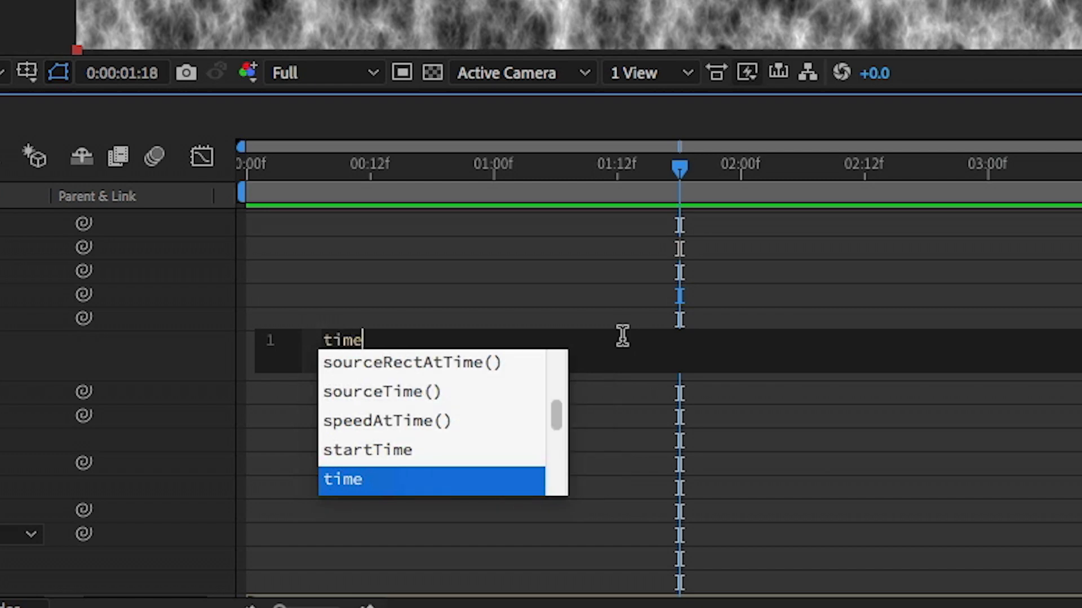
pyautogui.write('*')
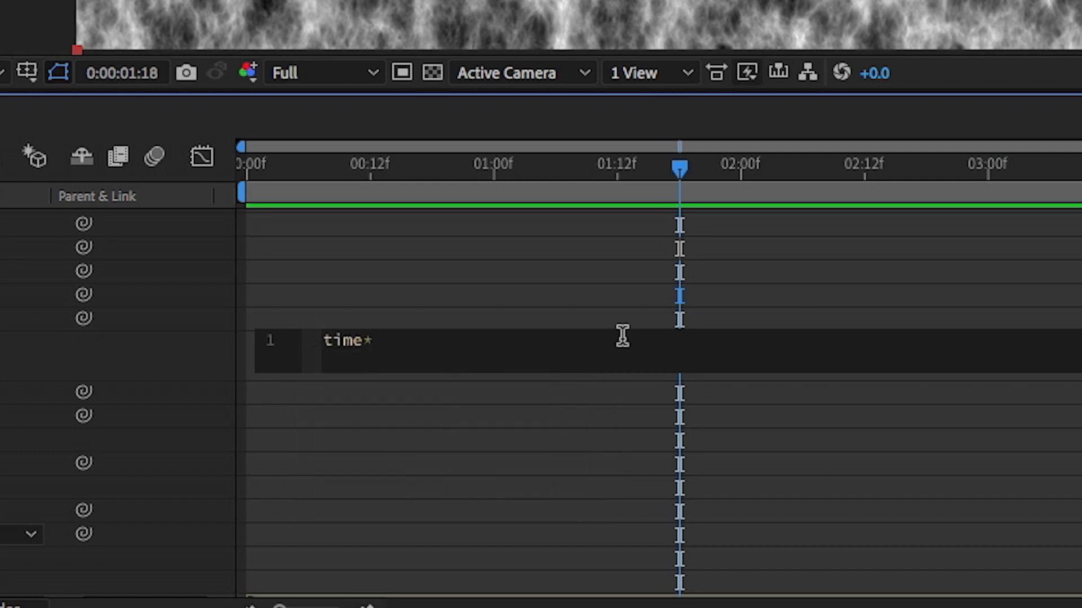
pyautogui.write('25')
pyautogui.press('BackSpace')
pyautogui.press('BackSpace')
pyautogui.write('50')
pyautogui.press('KP_Enter')
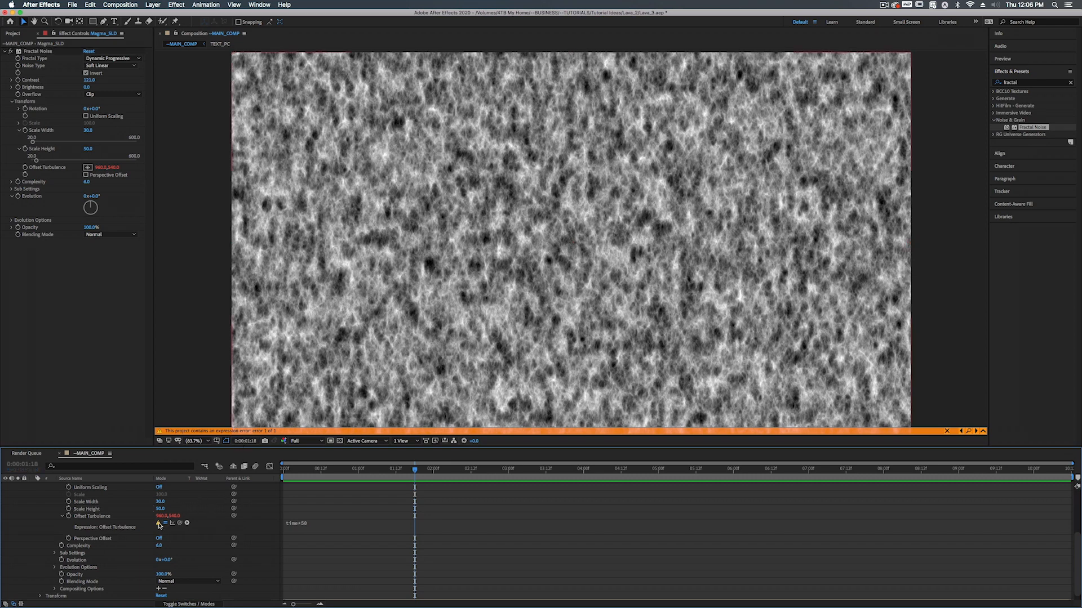
# Step: Correct the Offset Turbulence expression to time*[0,50] and preview the noise motion from near the start of the timeline
pyautogui.click(159, 524)
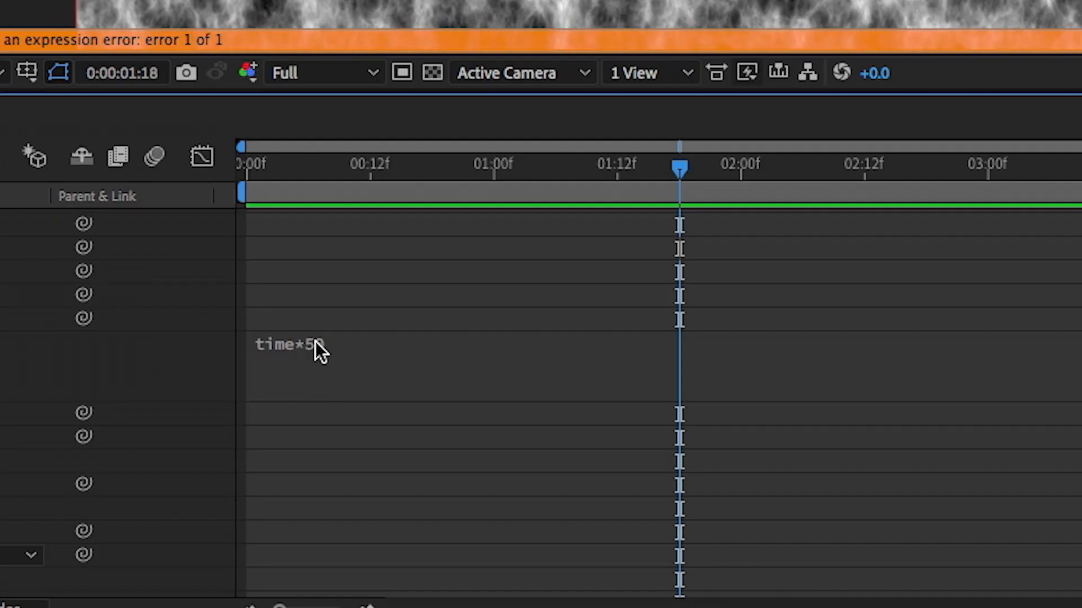
pyautogui.click(316, 341)
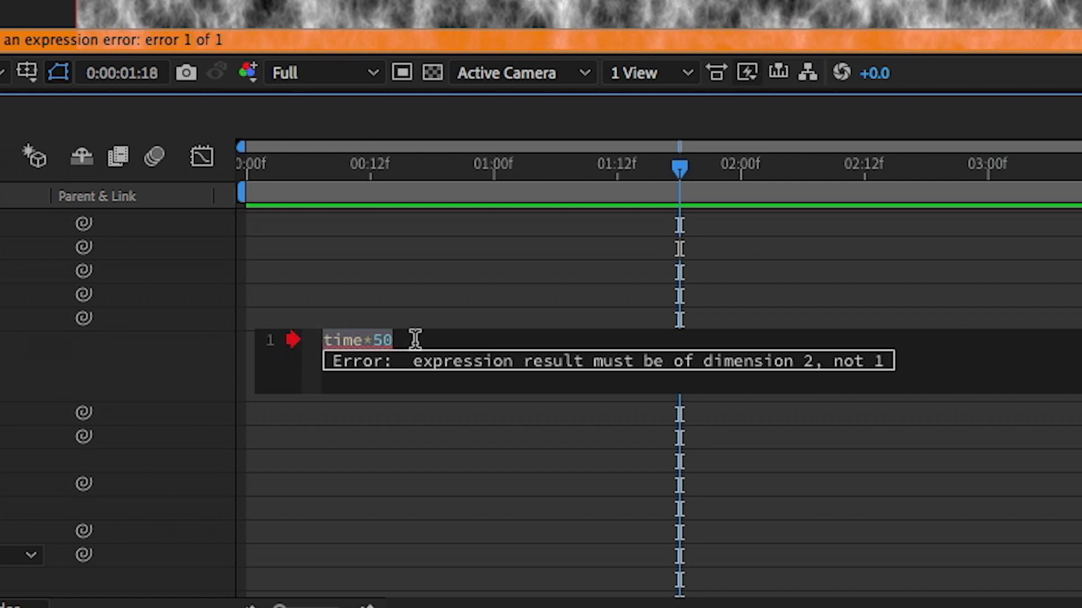
pyautogui.click(415, 339)
pyautogui.press('BackSpace')
pyautogui.press('BackSpace')
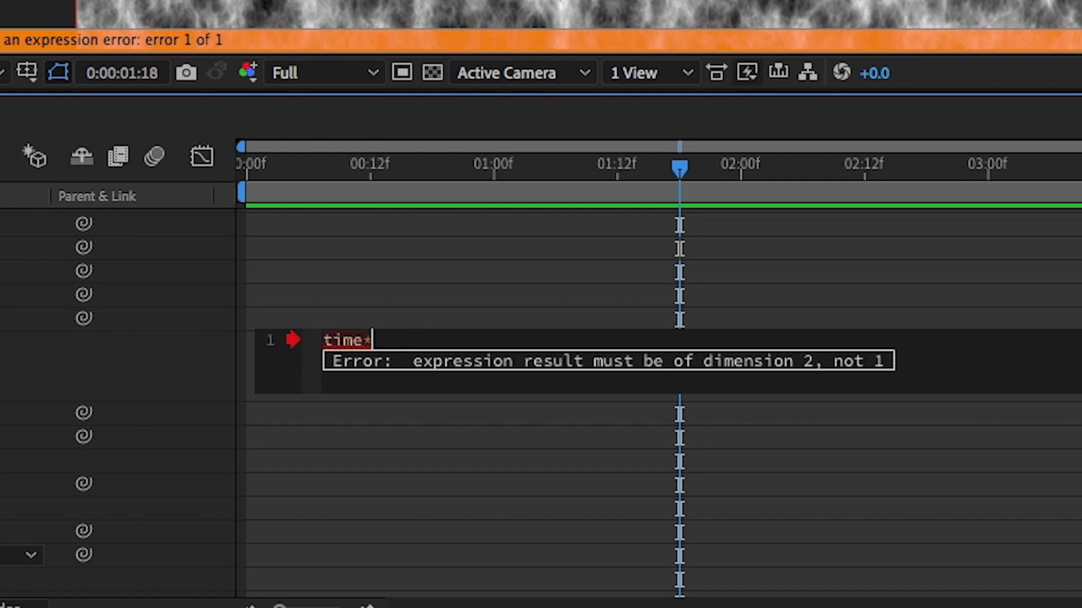
pyautogui.write('[0,50')
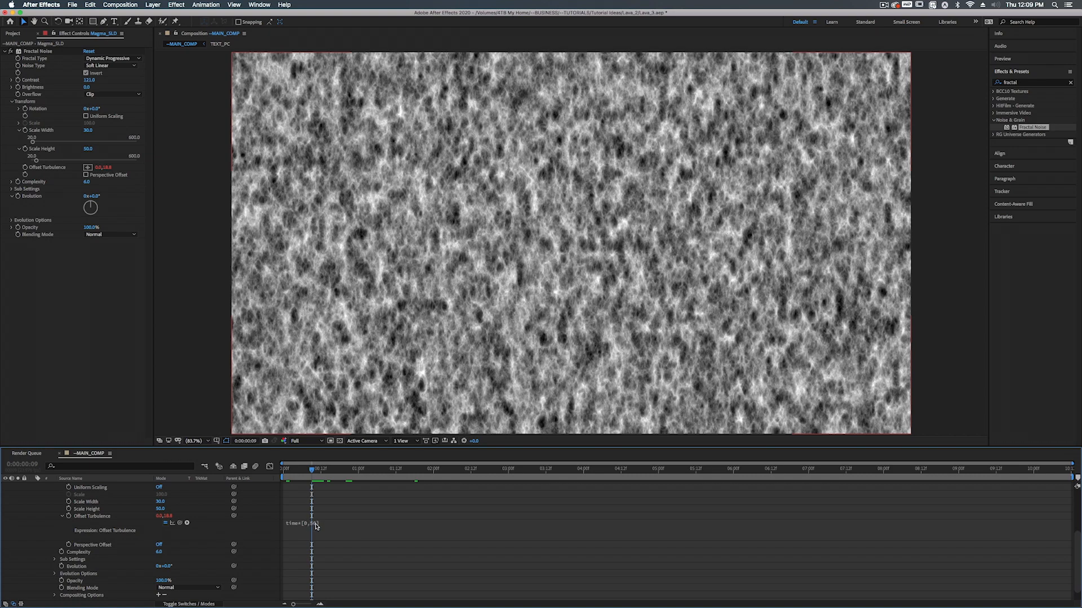
pyautogui.moveTo(312, 470)
pyautogui.mouseDown()
pyautogui.moveTo(334, 470)
pyautogui.moveTo(311, 469)
pyautogui.mouseUp()
pyautogui.press('space')
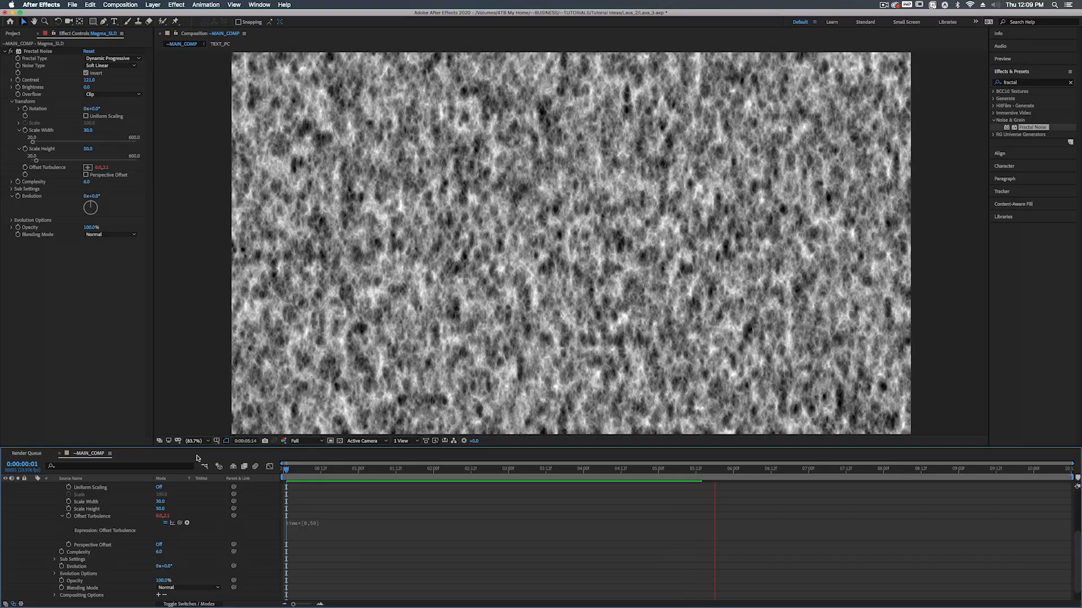
# Step: Reverse the vertical drift by changing the Offset Turbulence expression to time*[0,-50], and preview it
pyautogui.click(330, 522)
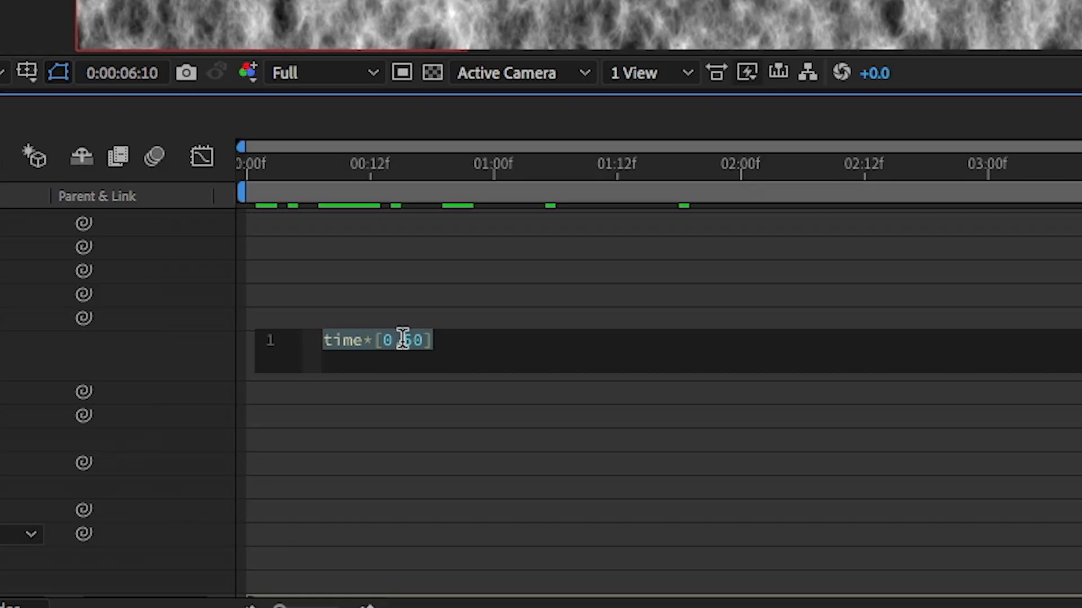
pyautogui.click(402, 339)
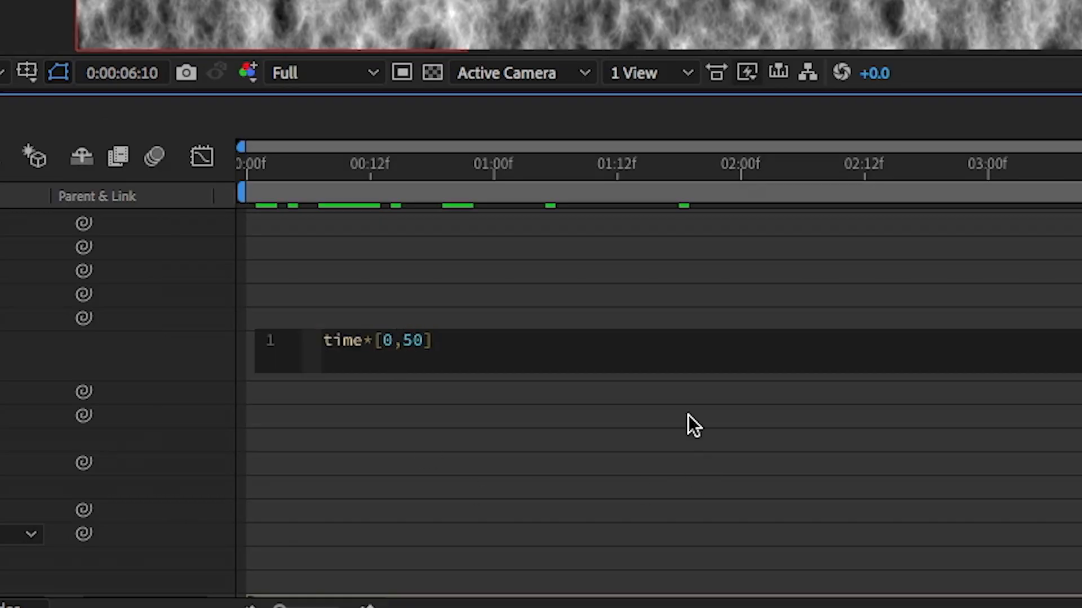
pyautogui.write('-')
pyautogui.press('KP_Enter')
pyautogui.click(380, 167)
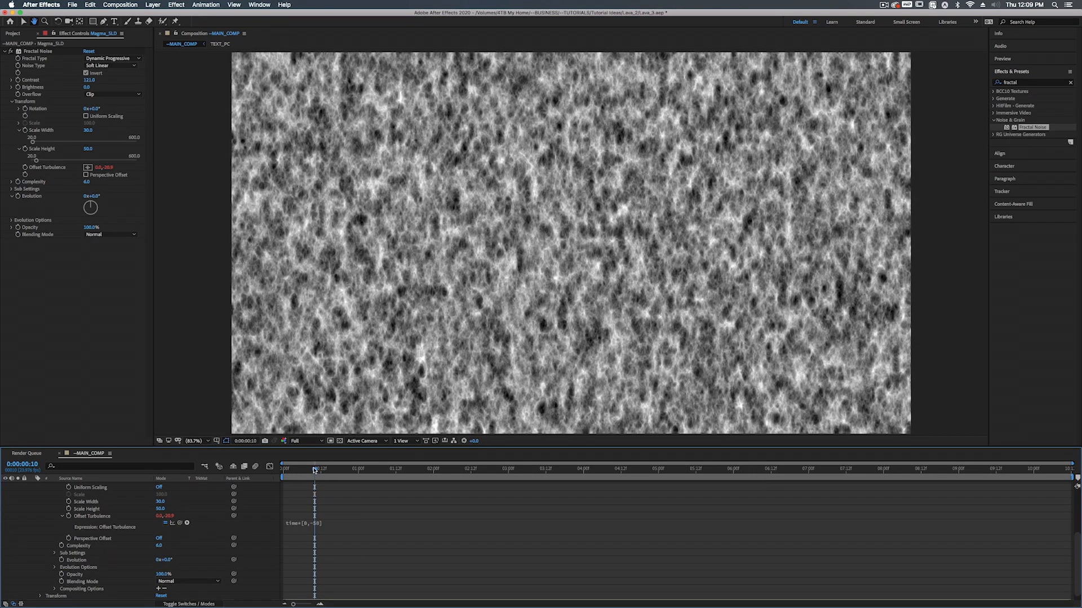
pyautogui.press('space')
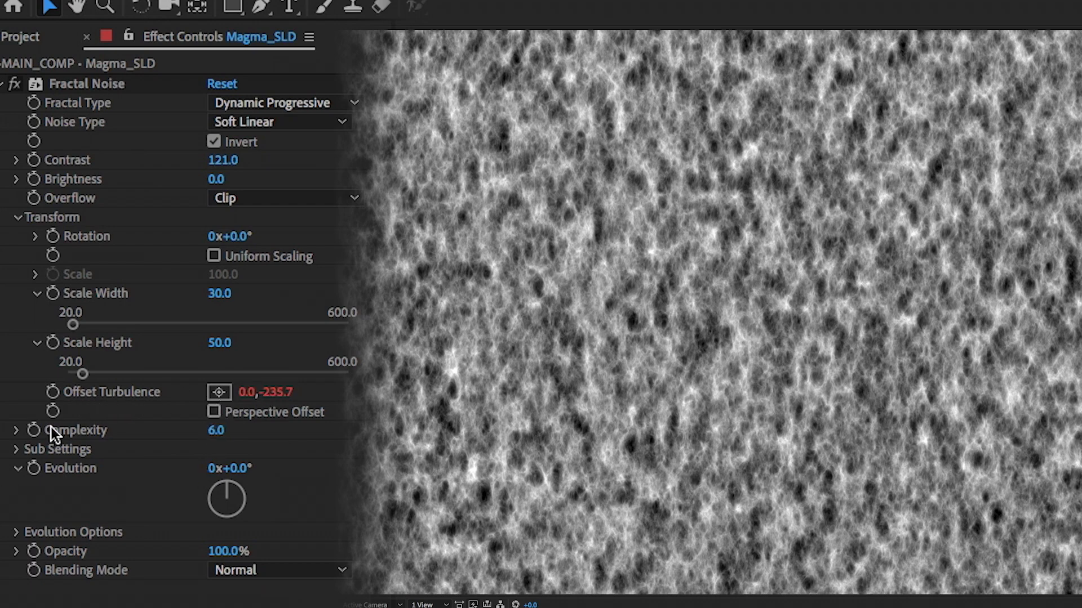
# Step: Set the Fractal Noise complexity to 4
pyautogui.click(215, 430)
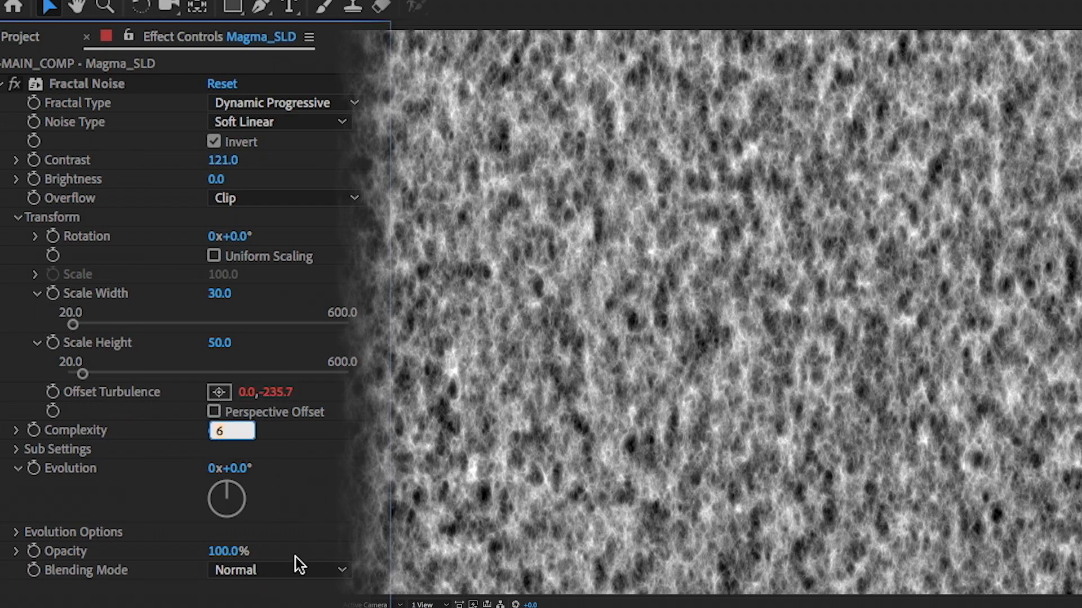
pyautogui.write('4')
pyautogui.press('Return')
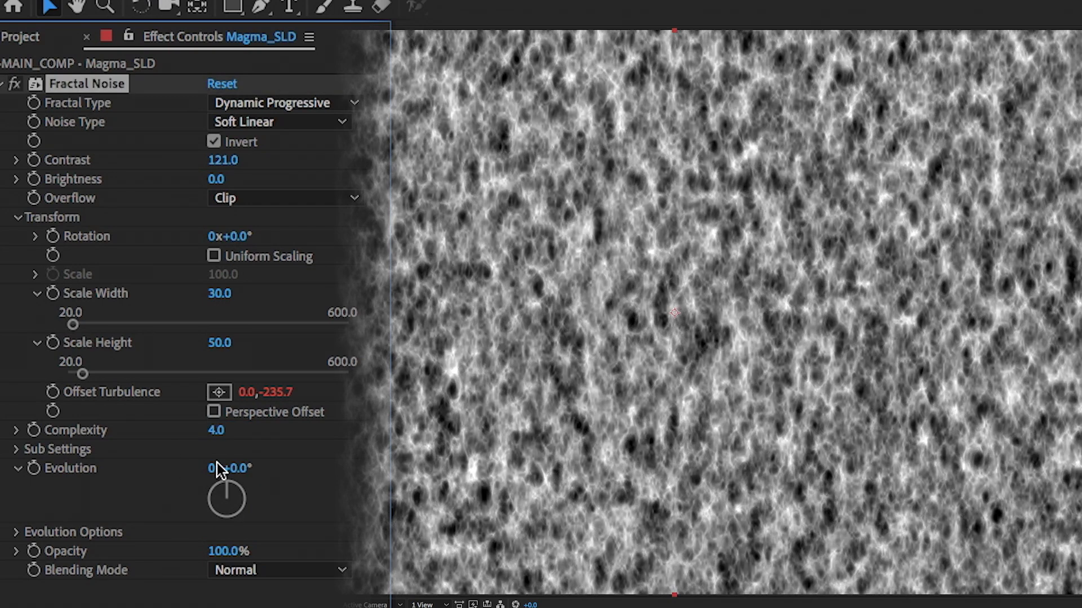
# Step: Animate the Fractal Noise Evolution with the expression time*35 and preview the result
pyautogui.moveTo(234, 476); pyautogui.dragTo(266, 470)
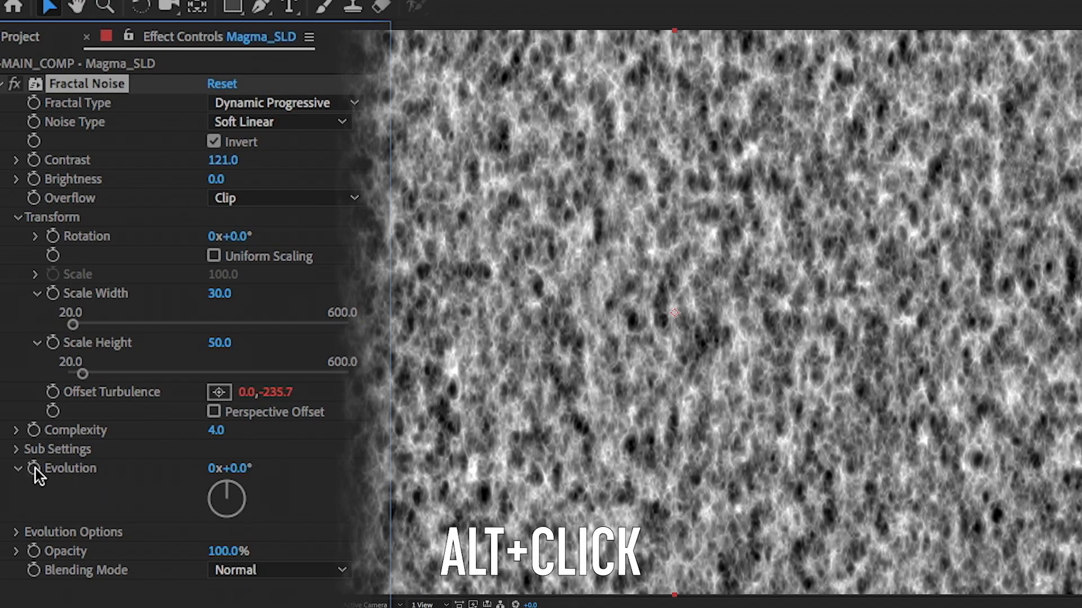
pyautogui.keyDown('alt'); pyautogui.click(34, 468); pyautogui.keyUp('alt')
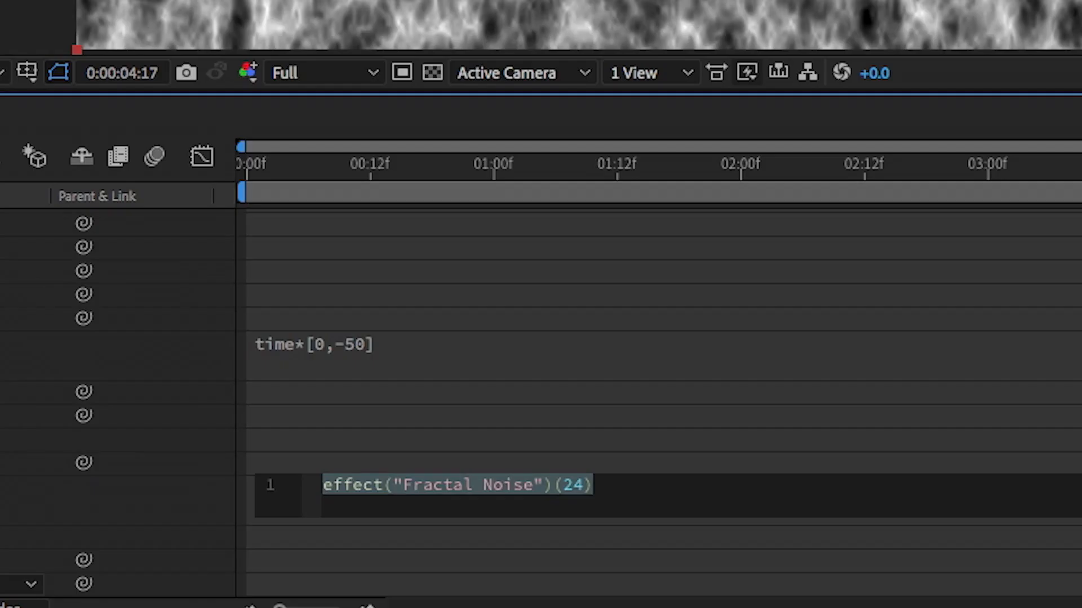
pyautogui.write('time')
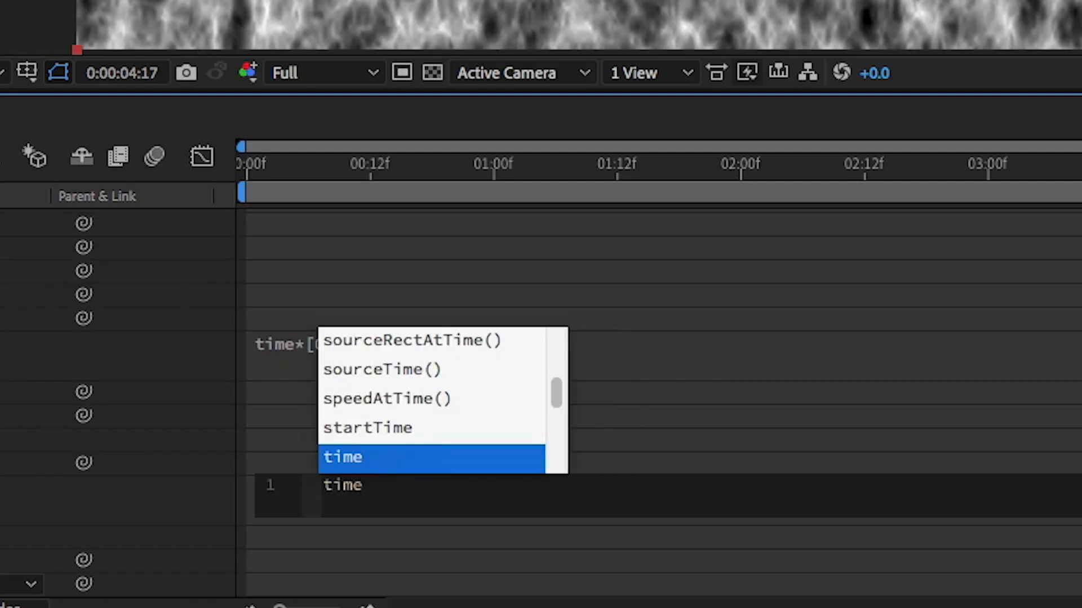
pyautogui.write('*')
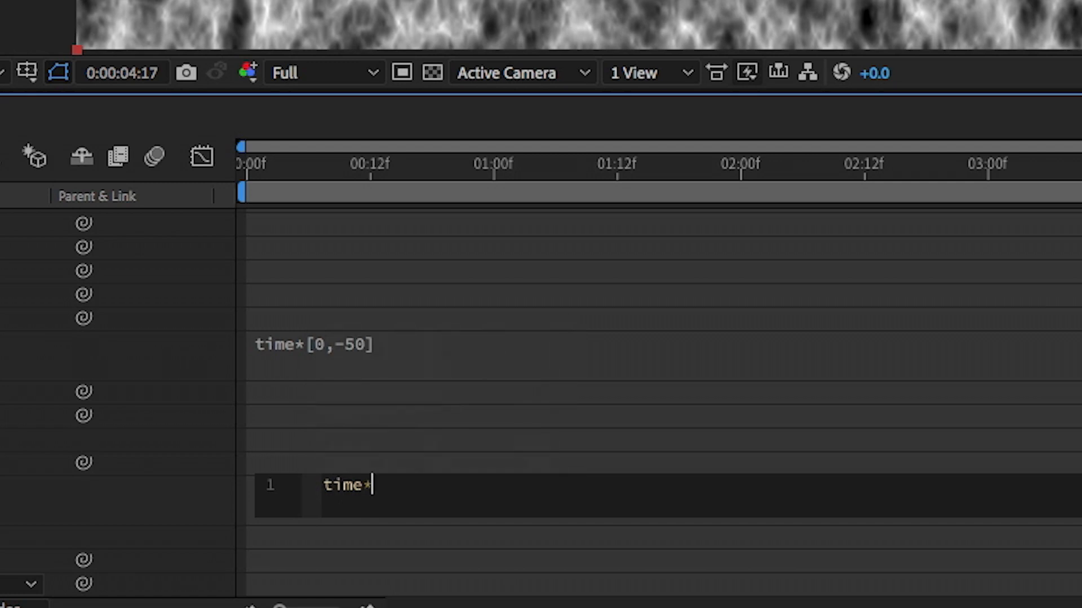
pyautogui.write('35')
pyautogui.press('KP_Enter')
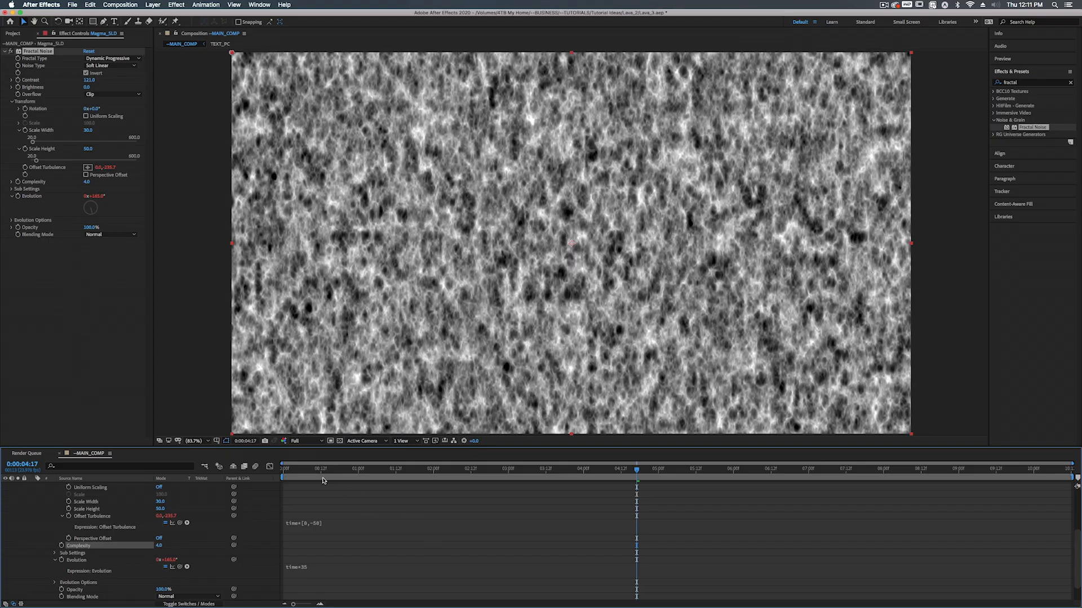
pyautogui.click(315, 470)
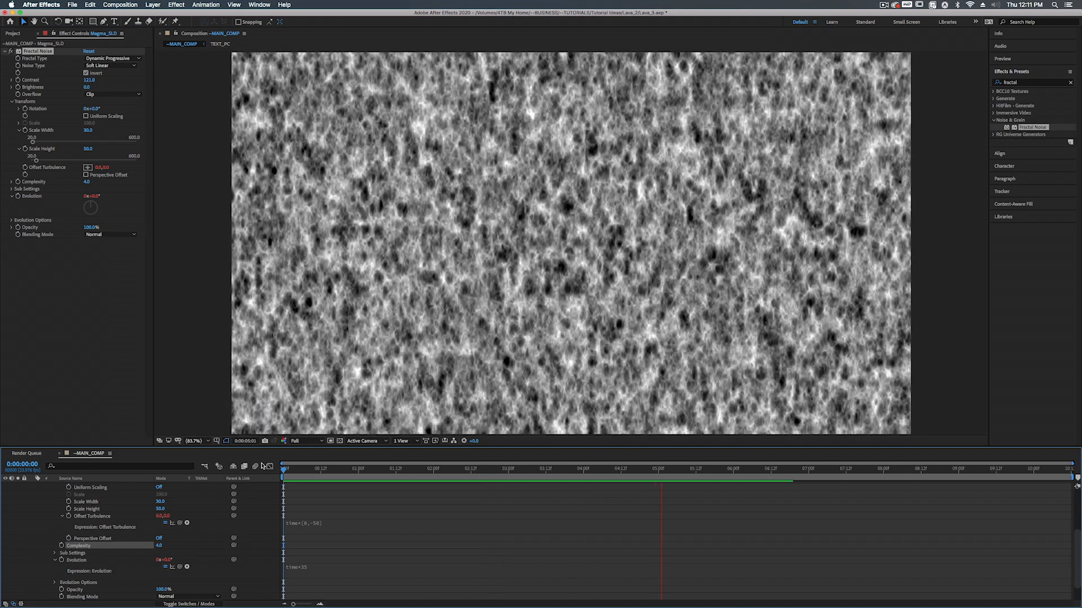
pyautogui.click(496, 379)
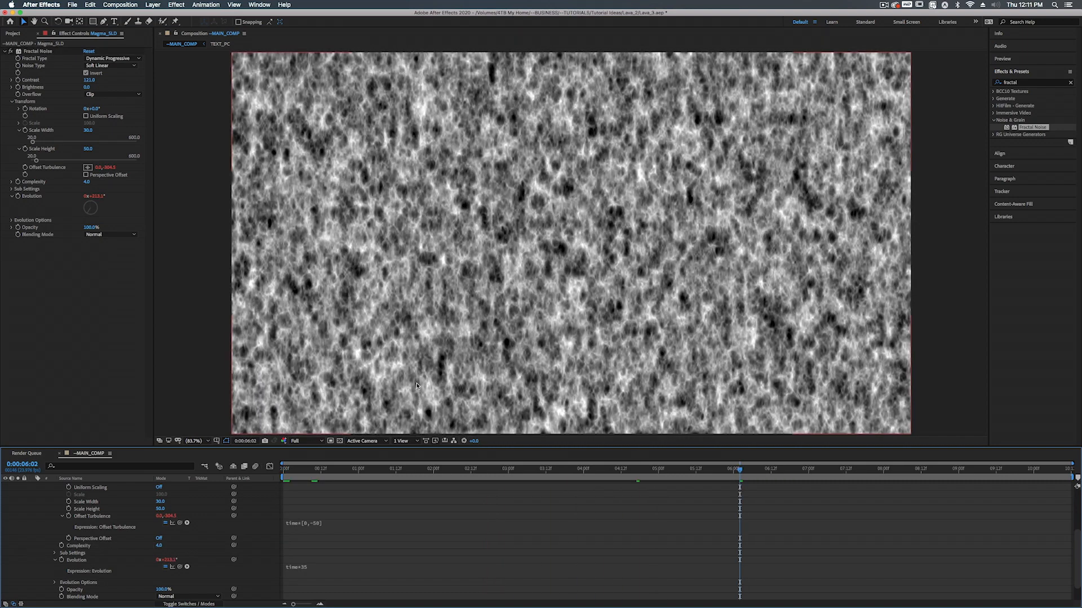
# Step: Slow the vertical drift by changing the Offset Turbulence expression to time*[0,-25], and preview the noise
pyautogui.click(311, 525)
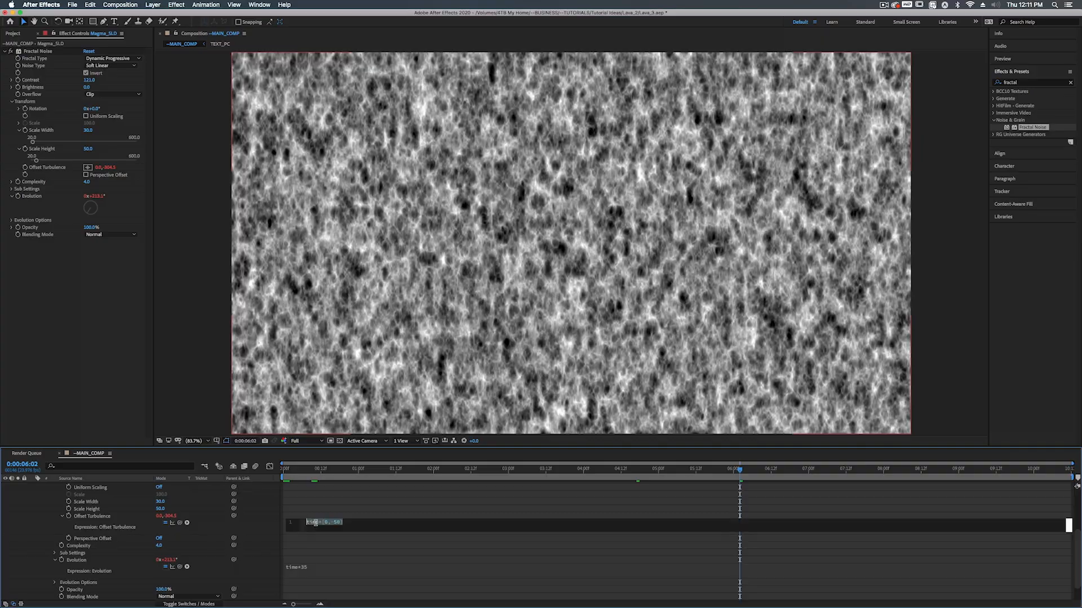
pyautogui.click(339, 523)
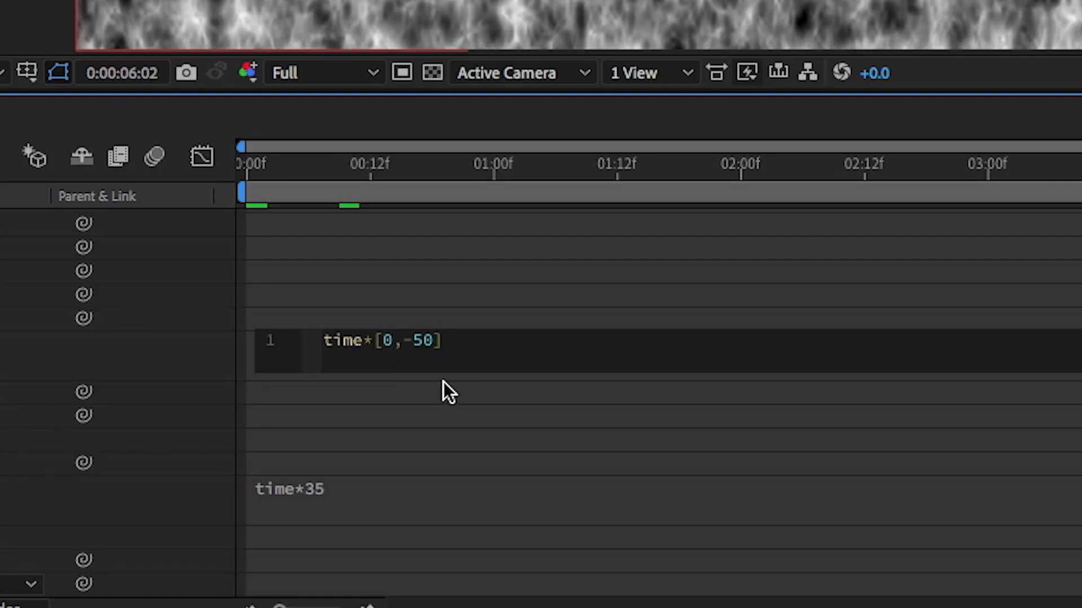
pyautogui.press('BackSpace')
pyautogui.press('BackSpace')
pyautogui.write('25')
pyautogui.click(444, 381)
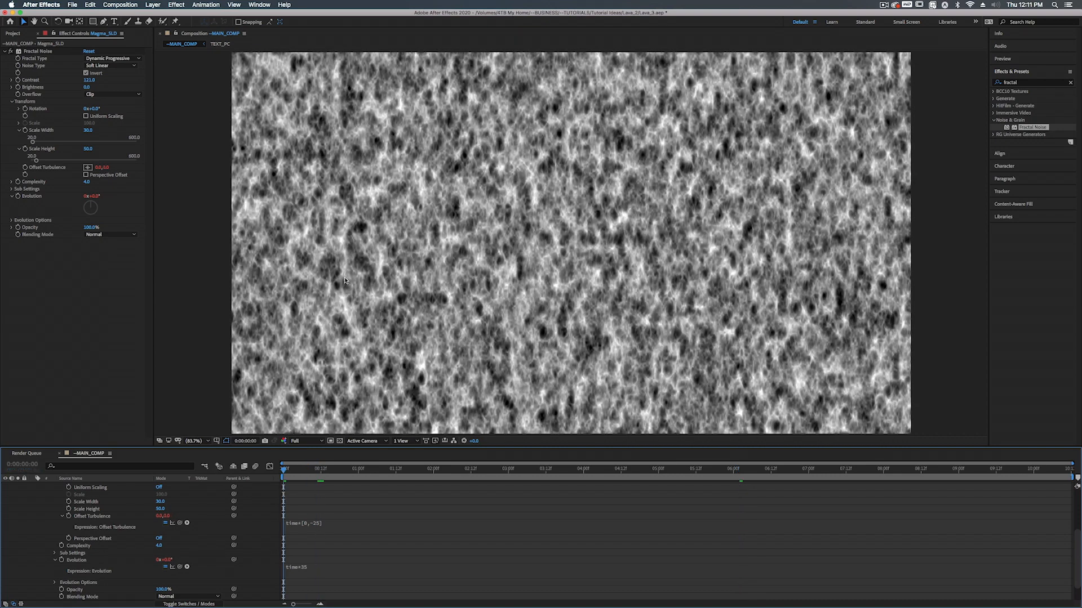
pyautogui.press('space')
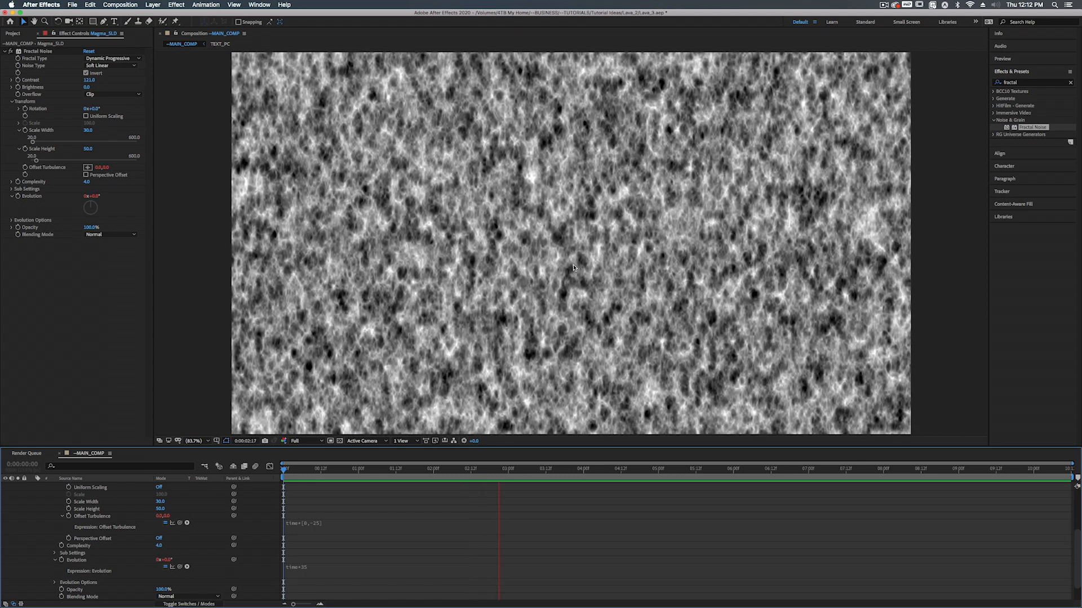
pyautogui.press('space')
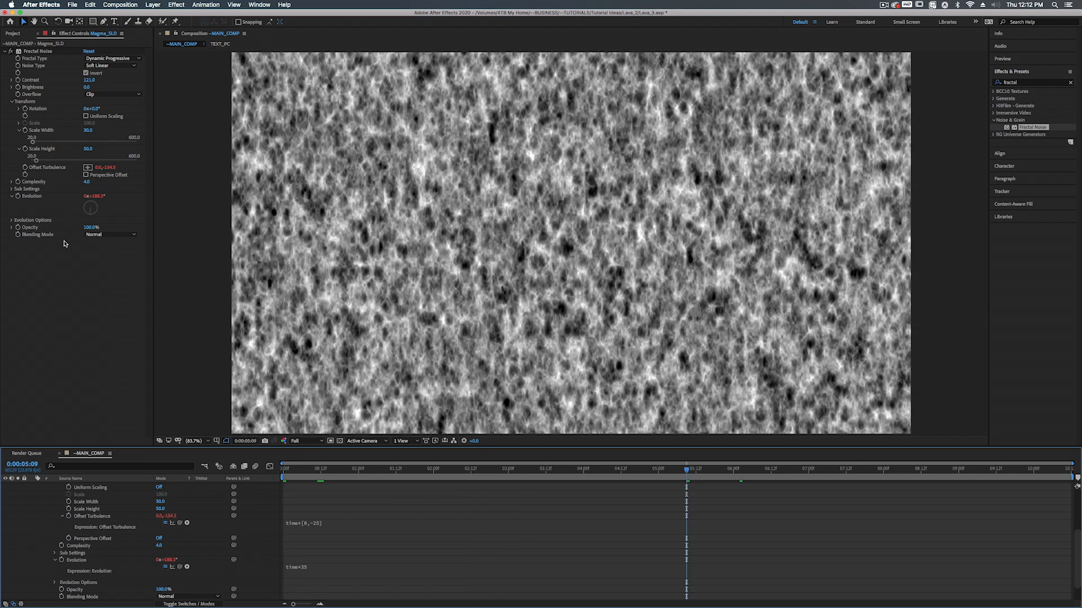
# Step: Apply Turbulent Displace to the Magma_SLD layer and set its amount to 80 and size to 21
pyautogui.click(5, 51)
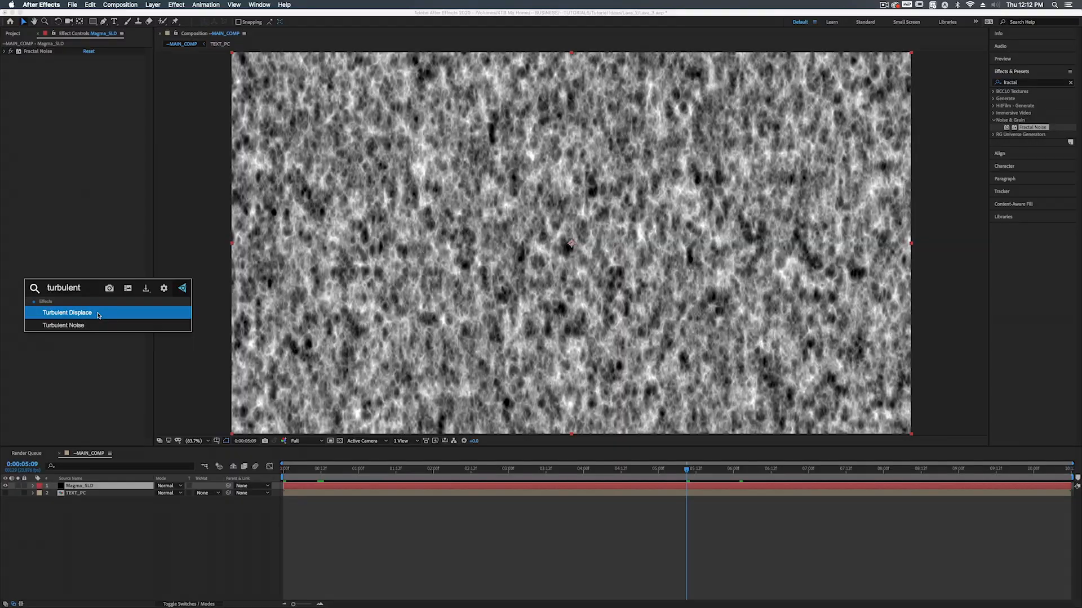
pyautogui.click(334, 365)
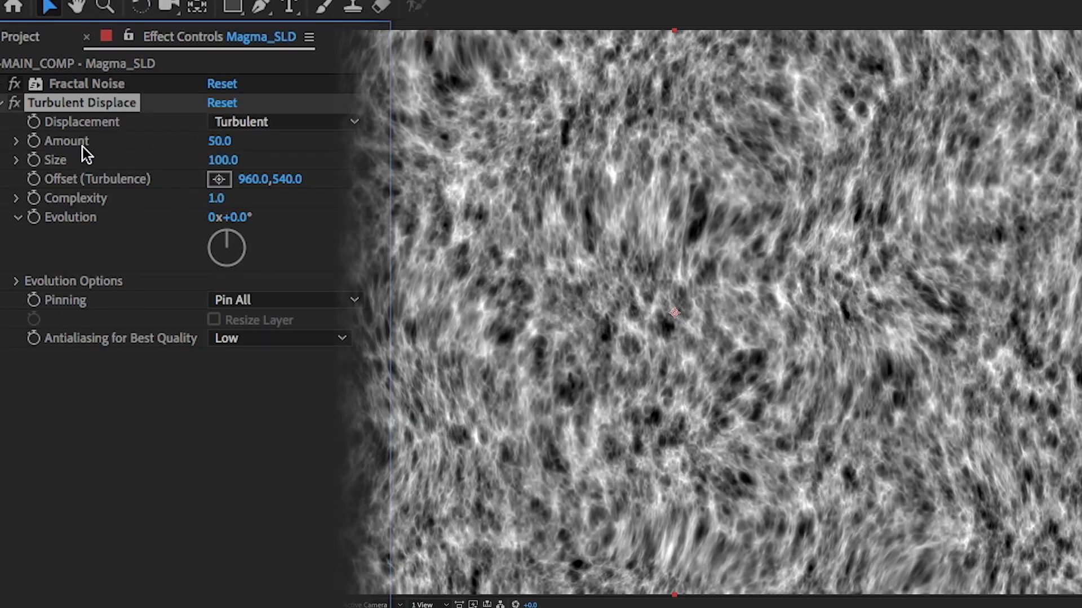
pyautogui.moveTo(223, 141); pyautogui.dragTo(246, 135)
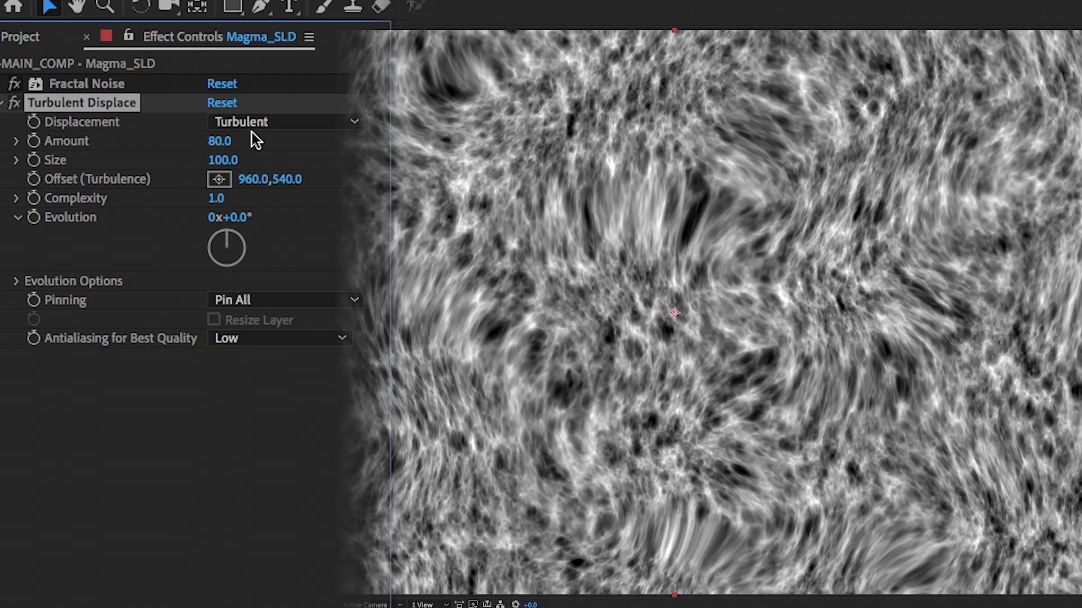
pyautogui.click(222, 160)
pyautogui.write('26')
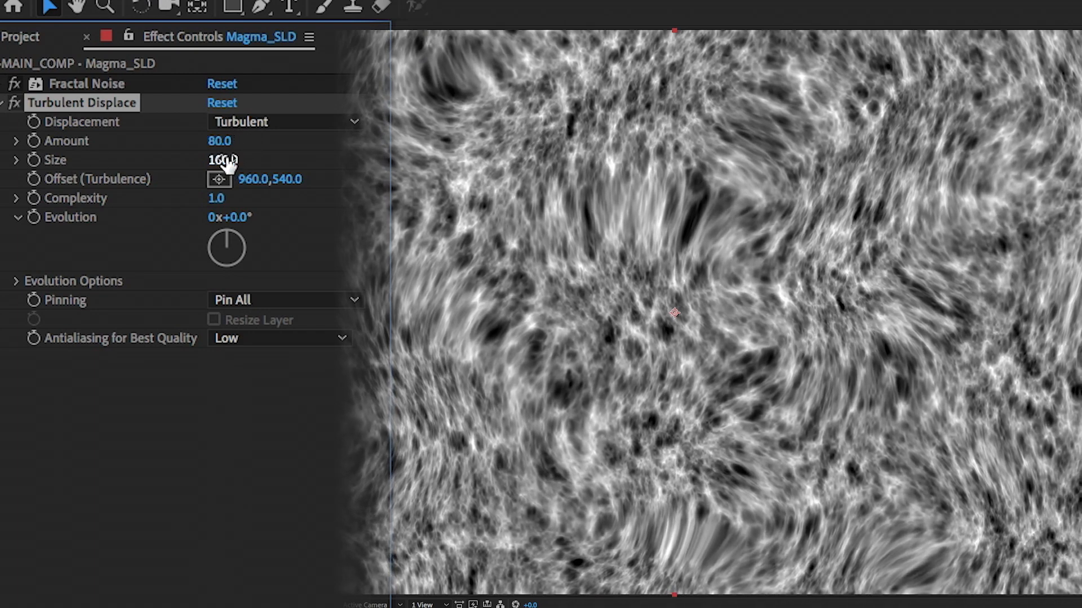
pyautogui.press('Return')
# Step: Animate the Turbulent Displace Evolution with the expression time*25 and preview the result
pyautogui.moveTo(225, 246); pyautogui.dragTo(225, 249)
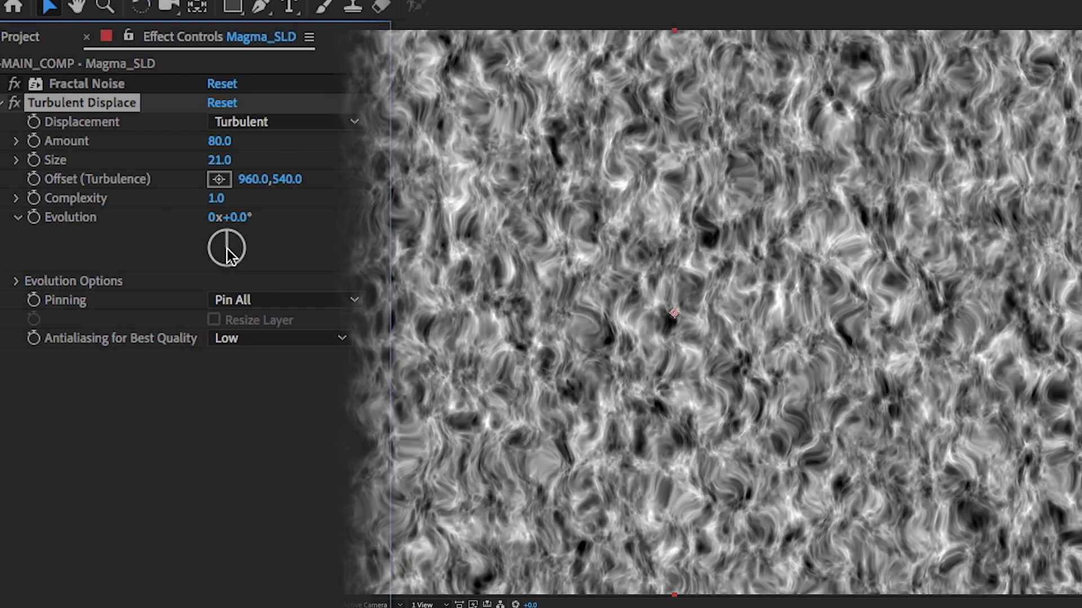
pyautogui.keyDown('alt'); pyautogui.click(34, 218); pyautogui.keyUp('alt')
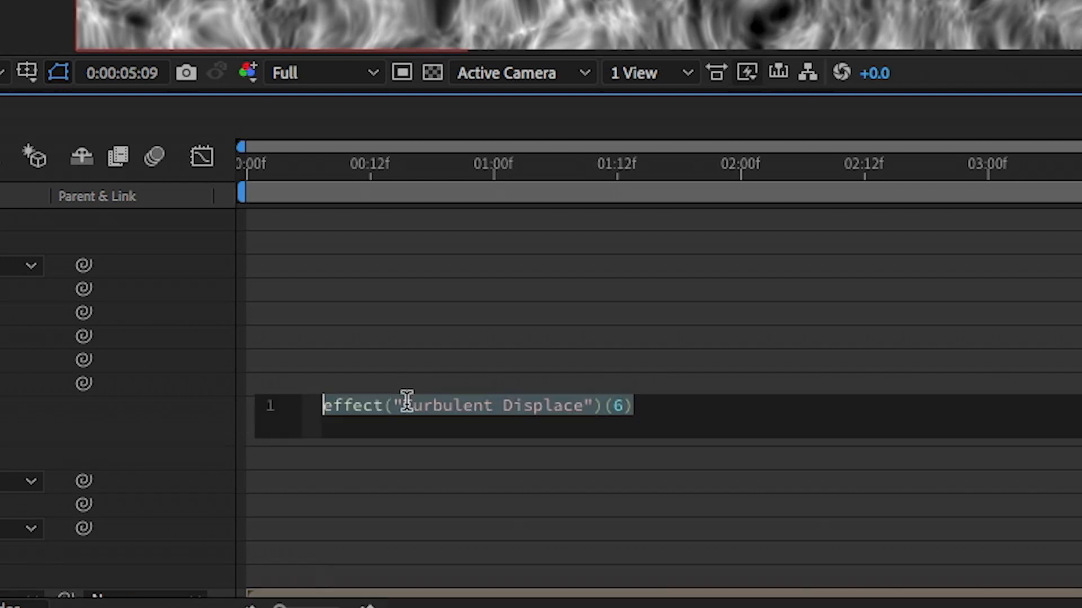
pyautogui.write('time')
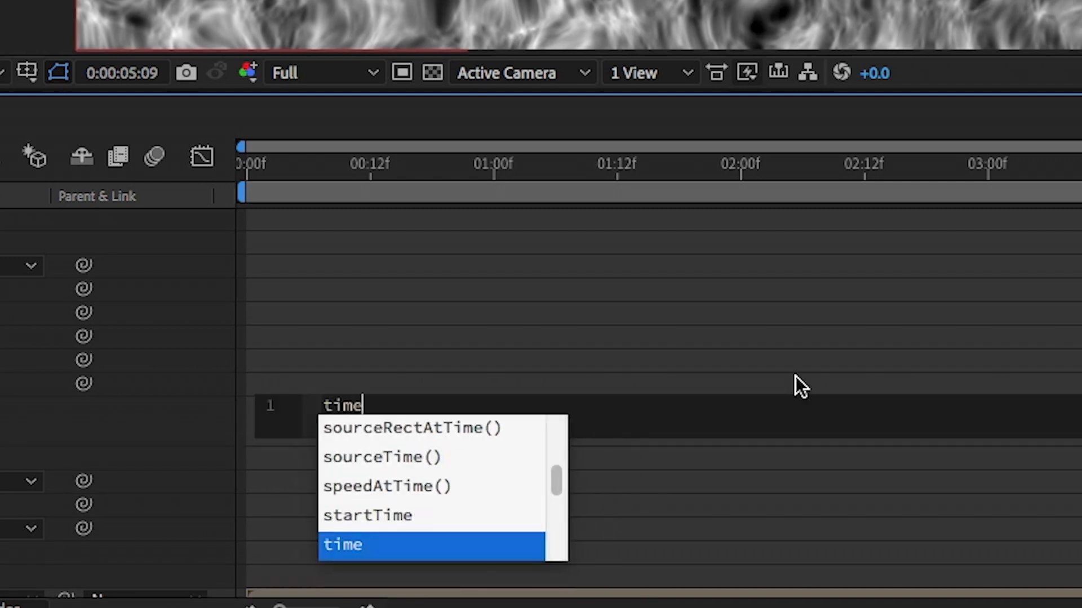
pyautogui.write('*25')
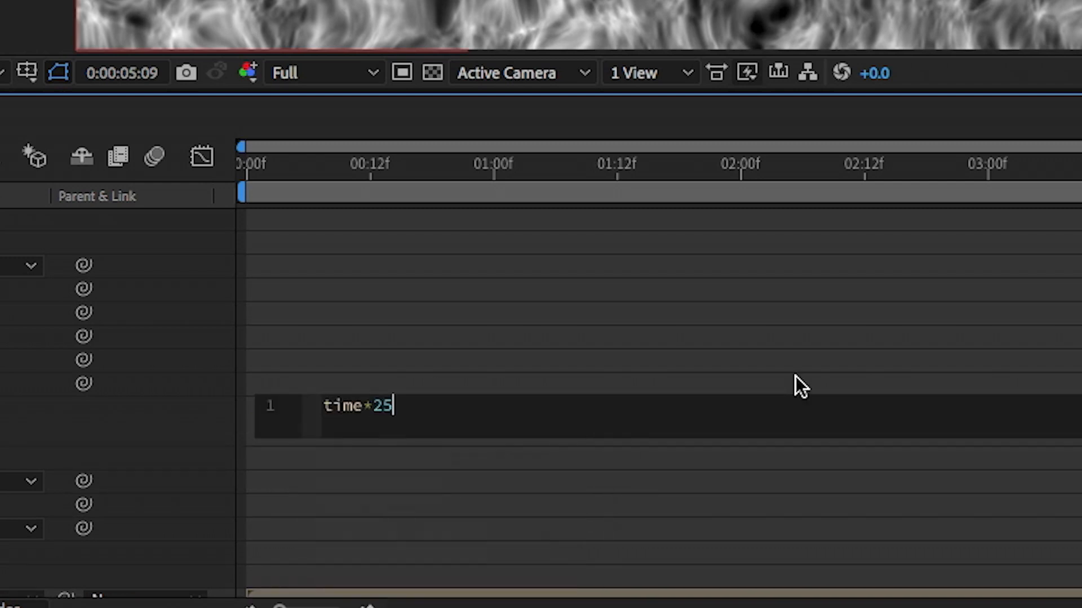
pyautogui.press('KP_Enter')
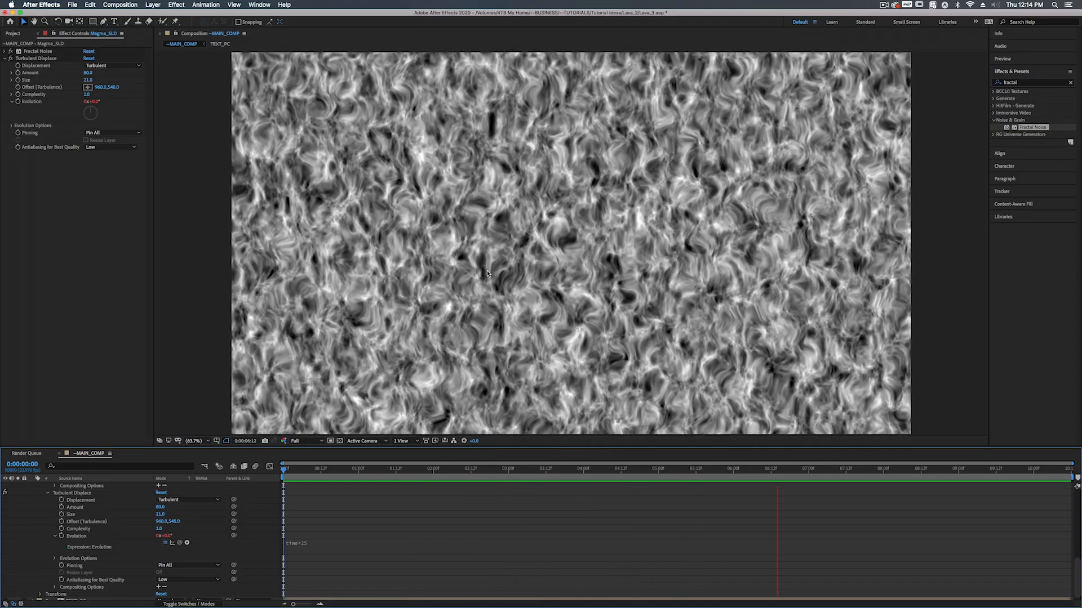
pyautogui.press('space')
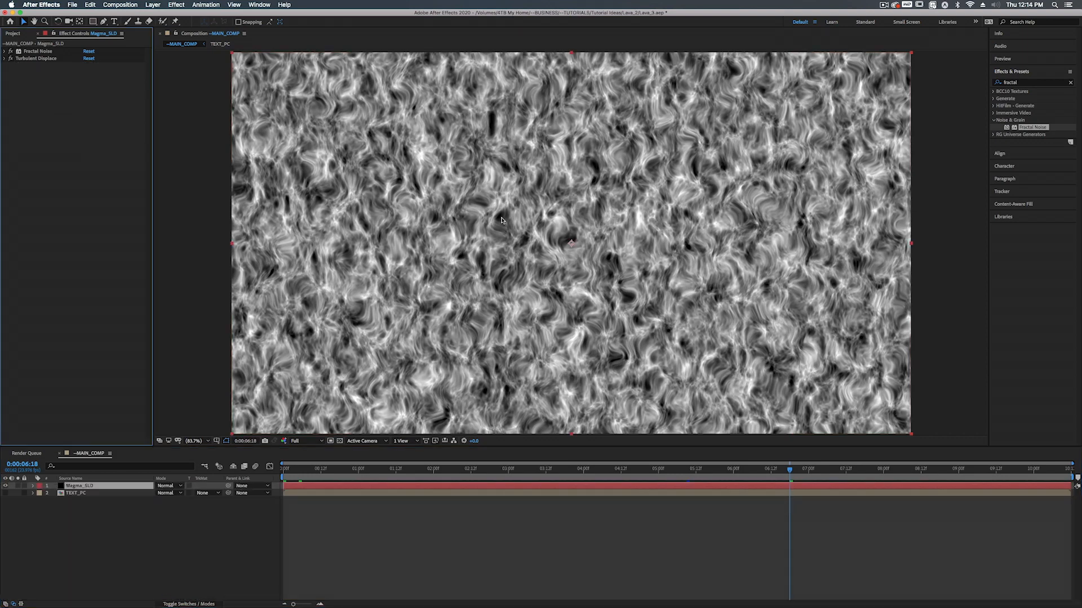
# Step: Apply CC Vector Blur to the Magma_SLD layer and set its amount to 27
pyautogui.hotkey('ctrl', 'space')
pyautogui.write('Fra')
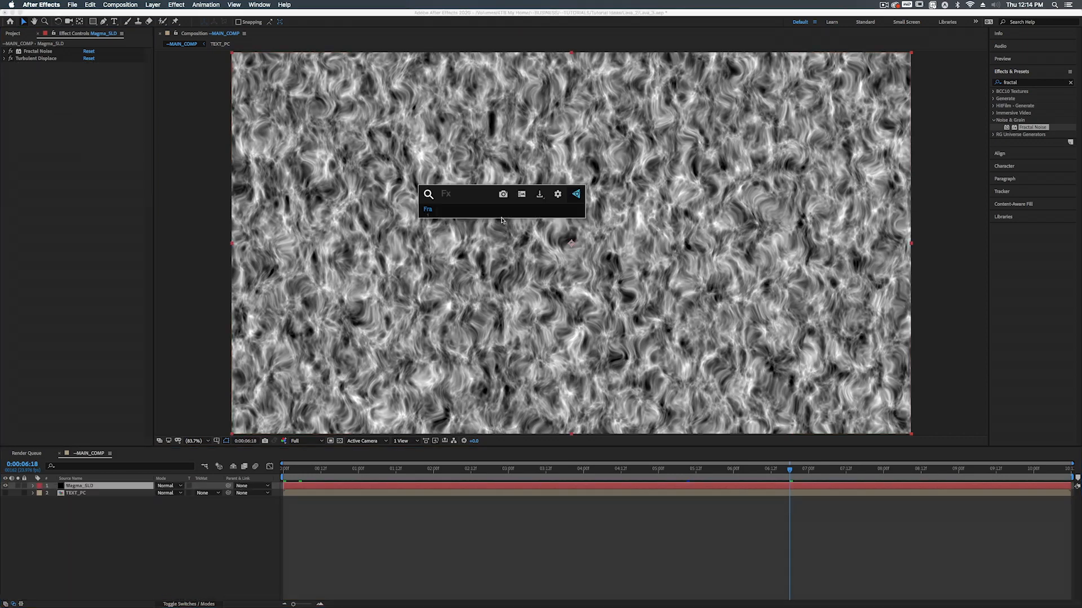
pyautogui.write('vecto')
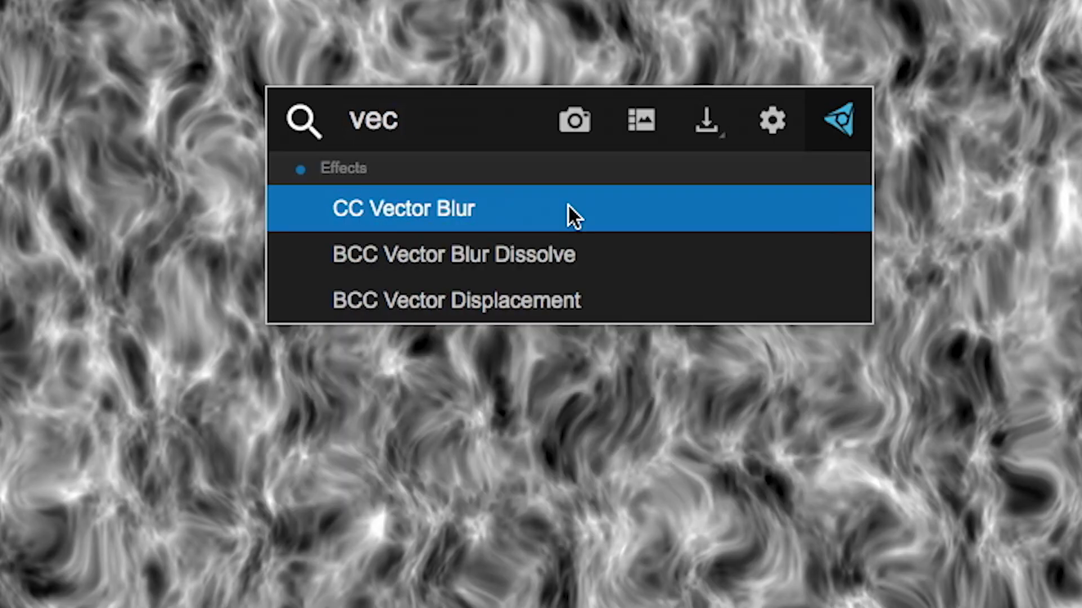
pyautogui.click(467, 215)
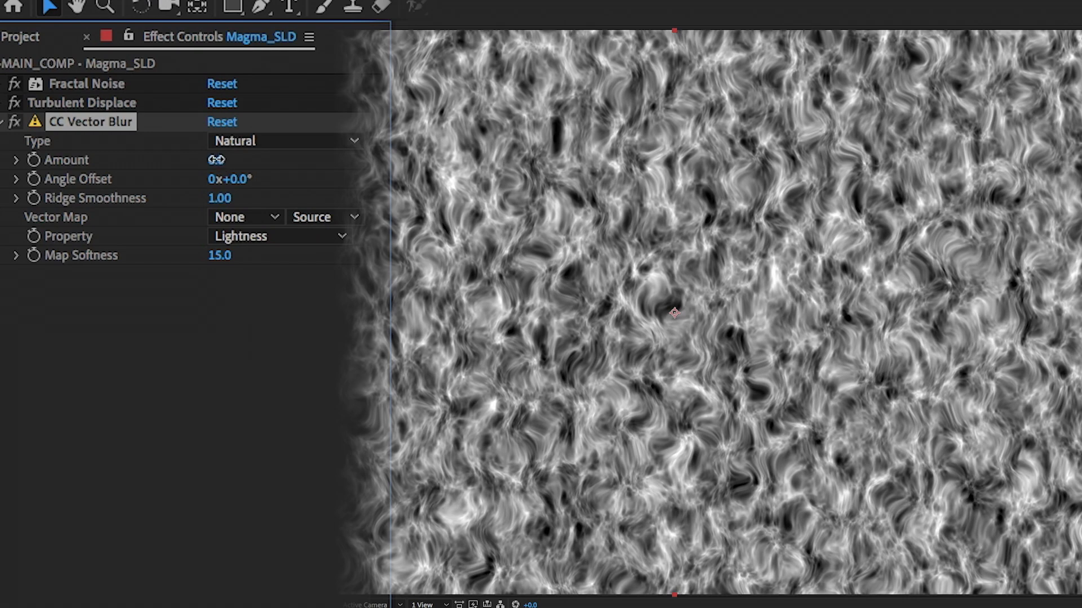
pyautogui.moveTo(217, 160); pyautogui.dragTo(250, 161)
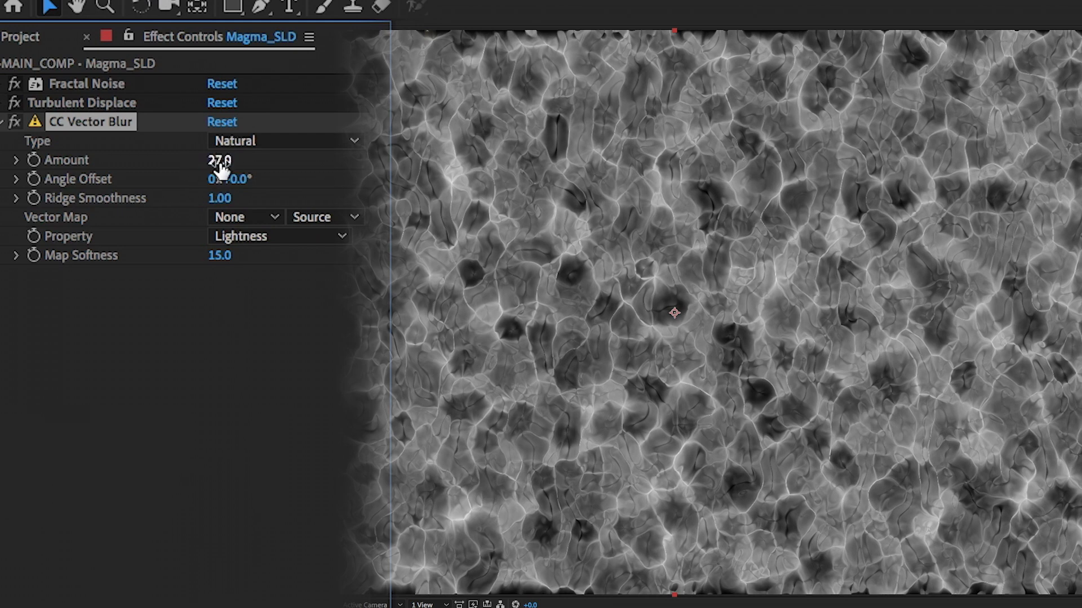
# Step: Set the CC Vector Blur's Ridge Smoothness to 12.90 and its Map Softness to 27.1
pyautogui.moveTo(218, 198); pyautogui.dragTo(331, 191)
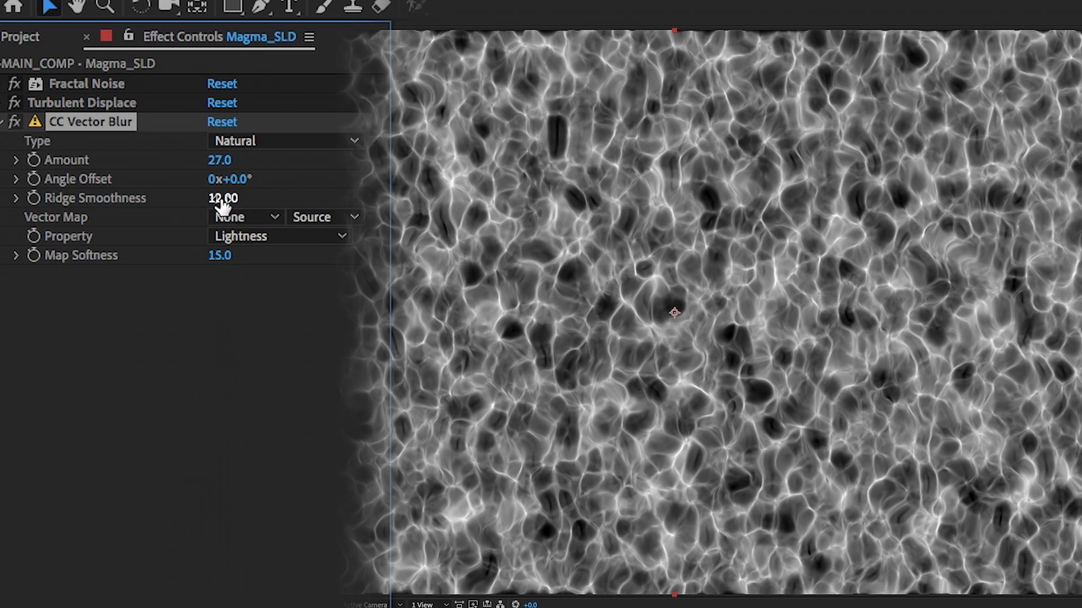
pyautogui.moveTo(223, 203)
pyautogui.mouseDown()
pyautogui.moveTo(276, 191)
pyautogui.moveTo(236, 203)
pyautogui.mouseUp()
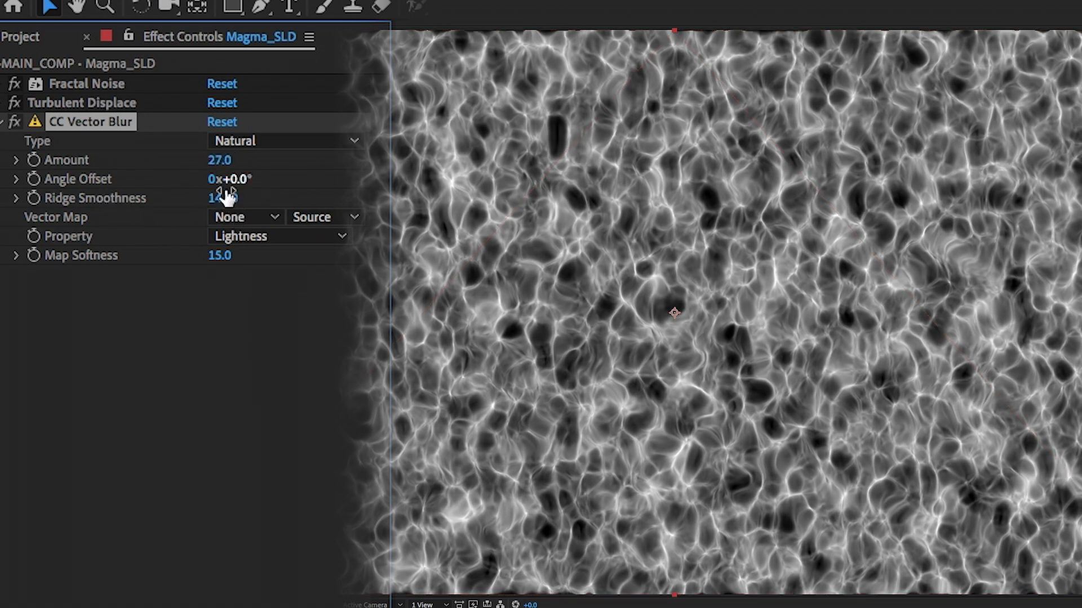
pyautogui.moveTo(226, 207); pyautogui.dragTo(191, 219)
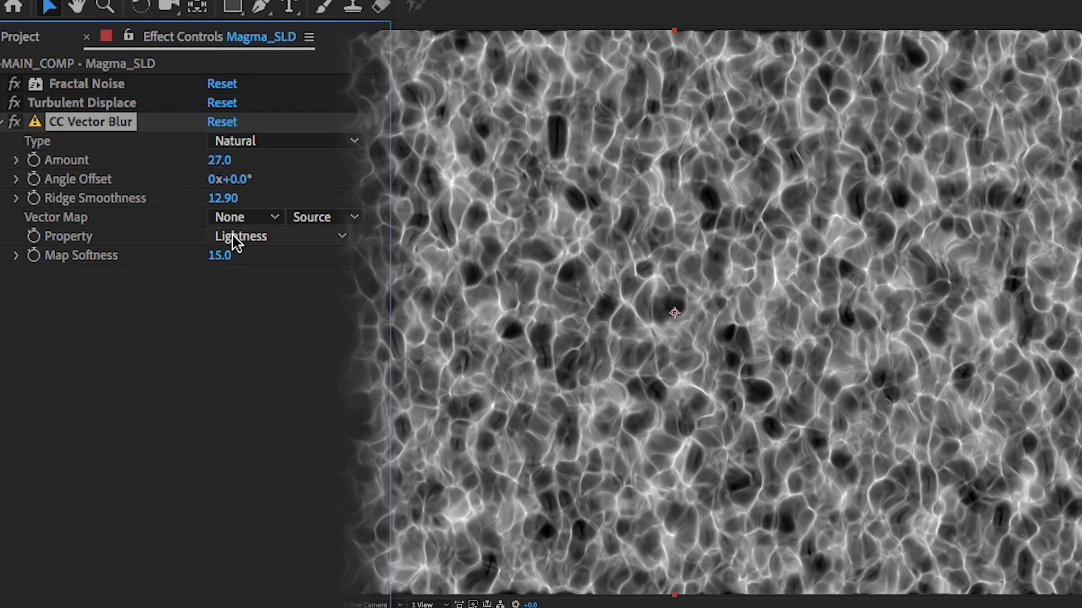
pyautogui.moveTo(236, 258); pyautogui.dragTo(353, 248)
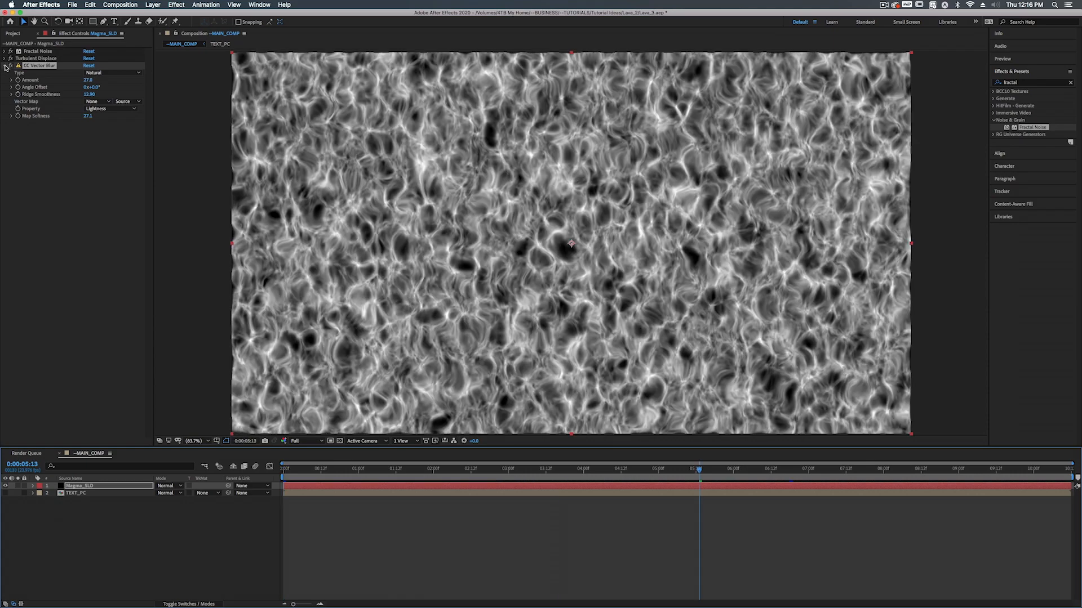
pyautogui.click(5, 66)
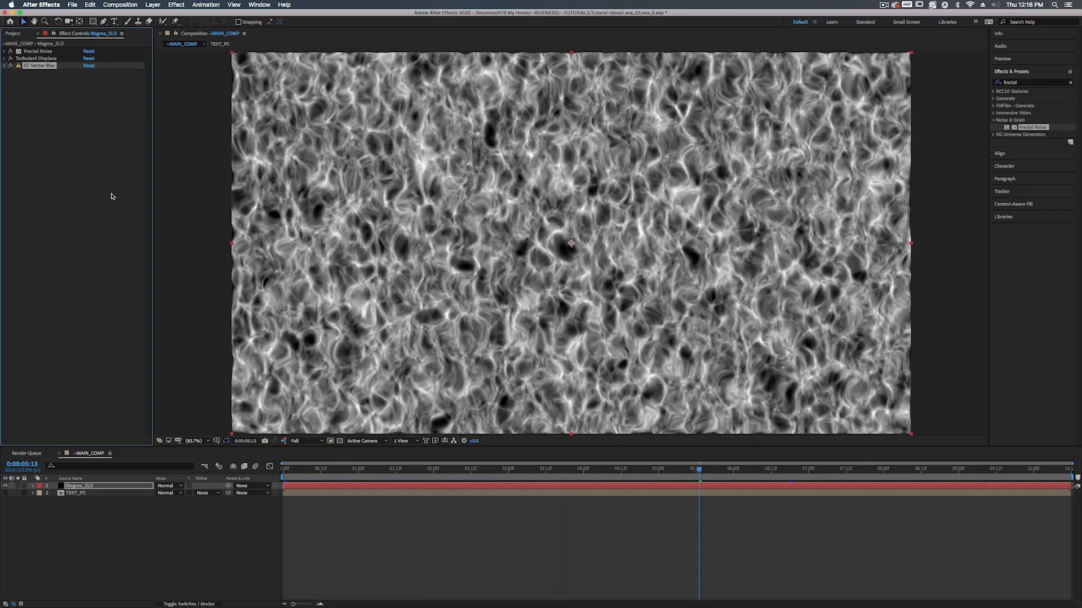
# Step: Apply VC Color Vibrance to the Magma_SLD layer and set its color to orange FF8500
pyautogui.hotkey('ctrl', 'space')
pyautogui.write('v')
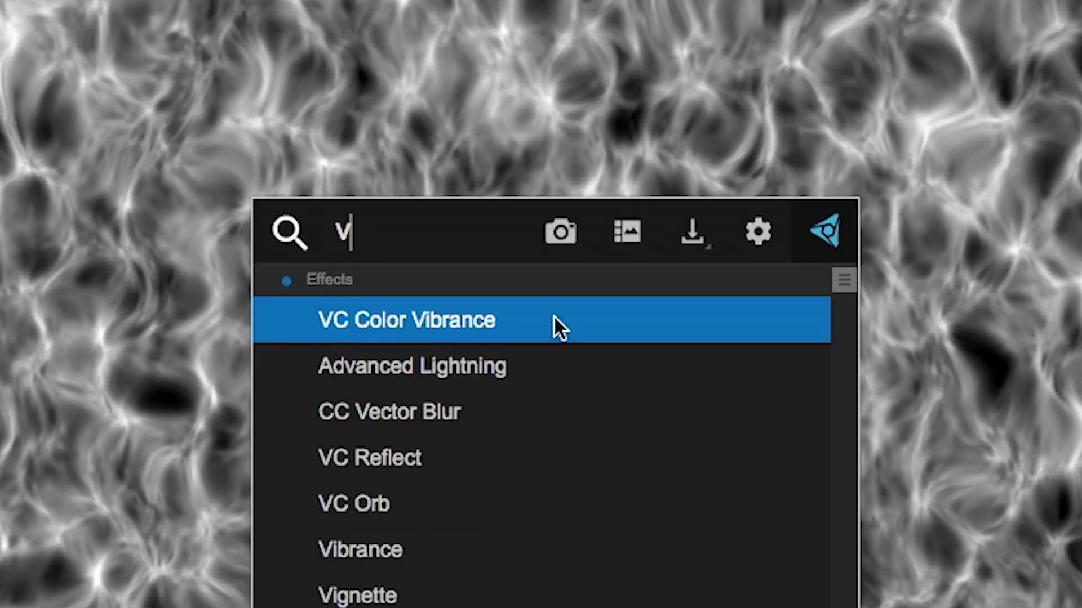
pyautogui.write('c colo')
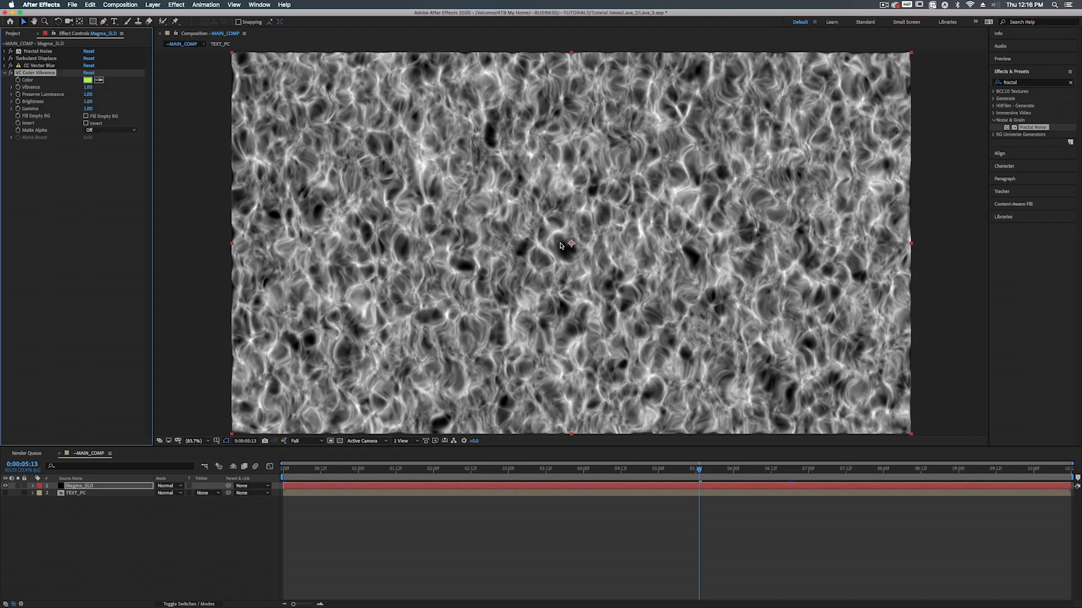
pyautogui.click(509, 317)
pyautogui.click(88, 80)
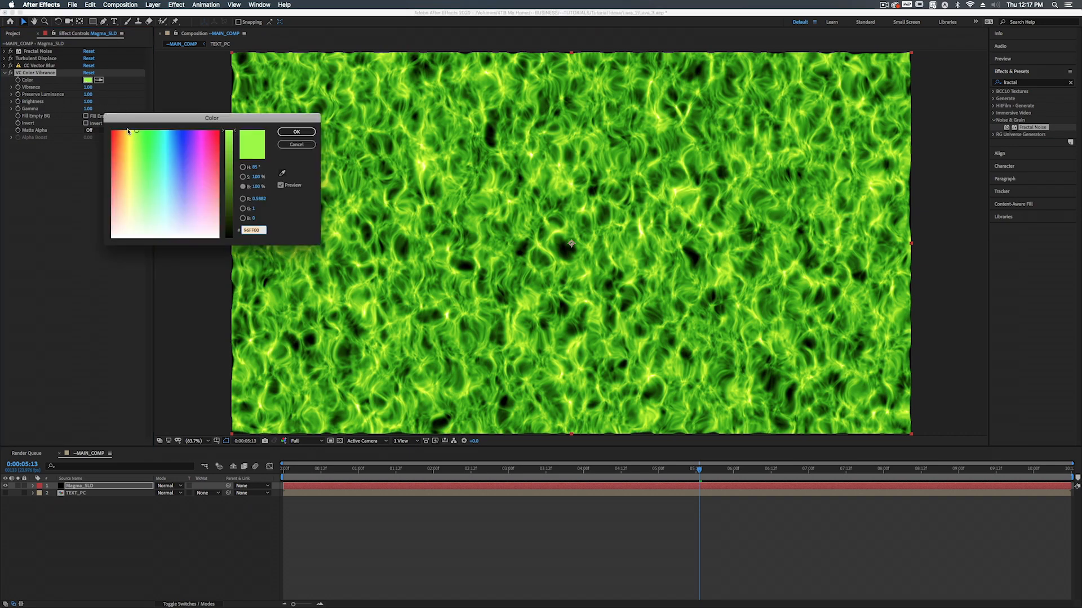
pyautogui.moveTo(127, 130); pyautogui.dragTo(121, 130)
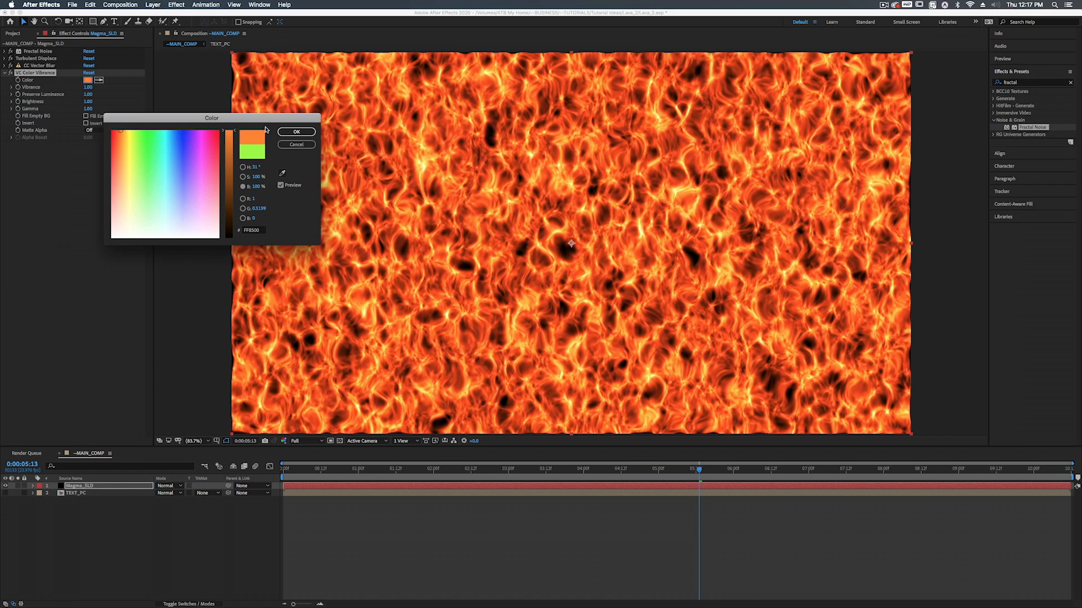
pyautogui.click(292, 134)
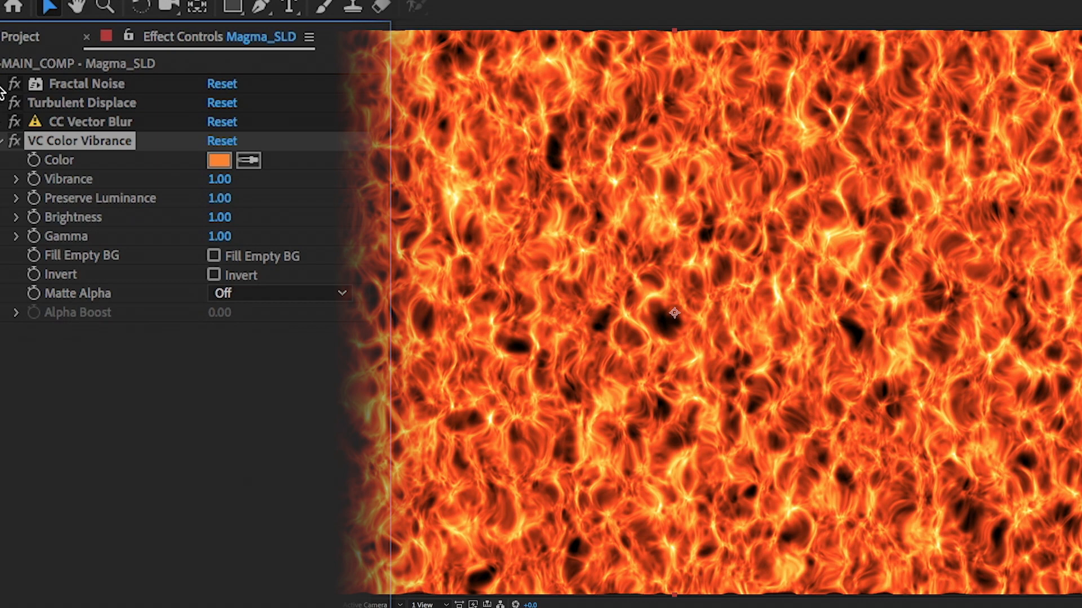
# Step: Set the Fractal Noise Scale Width to 25 and Scale Height to 40
pyautogui.click(5, 52)
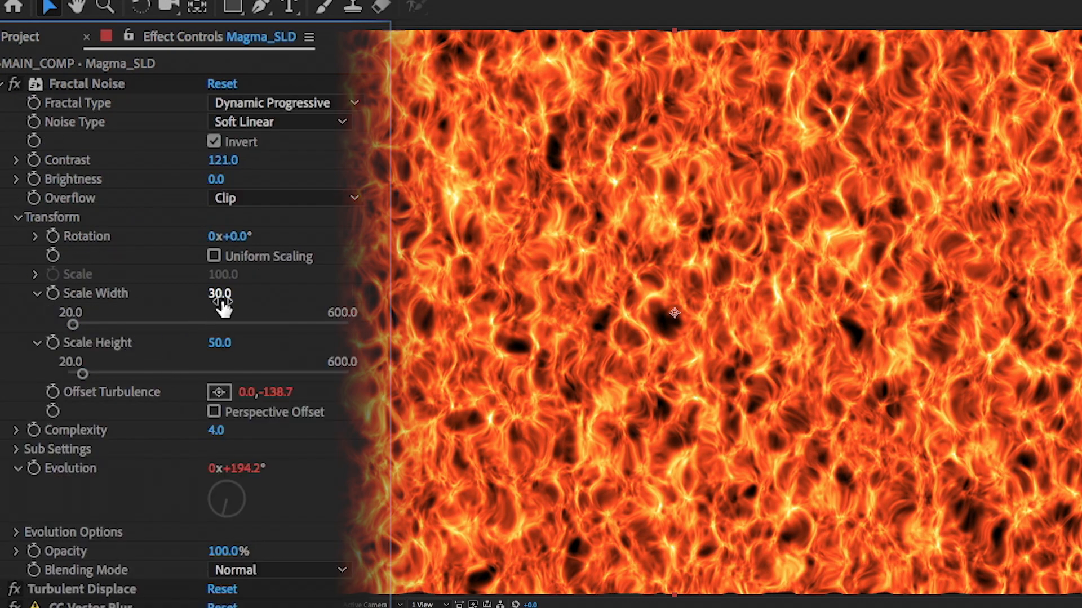
pyautogui.click(290, 330)
pyautogui.click(219, 292)
pyautogui.write('25')
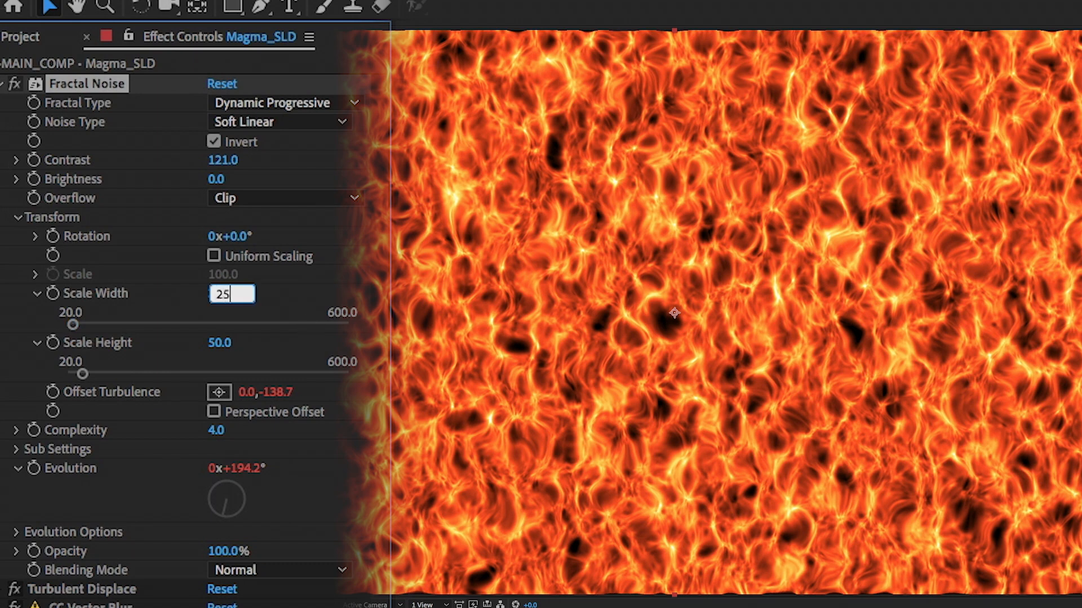
pyautogui.press('Return')
pyautogui.click(221, 343)
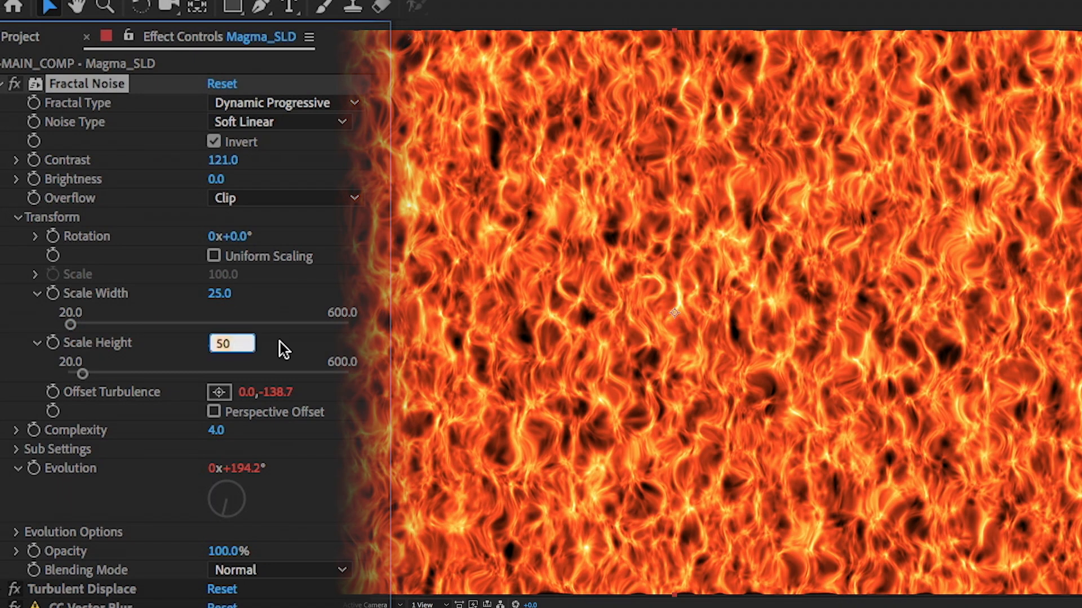
pyautogui.write('40')
pyautogui.press('Return')
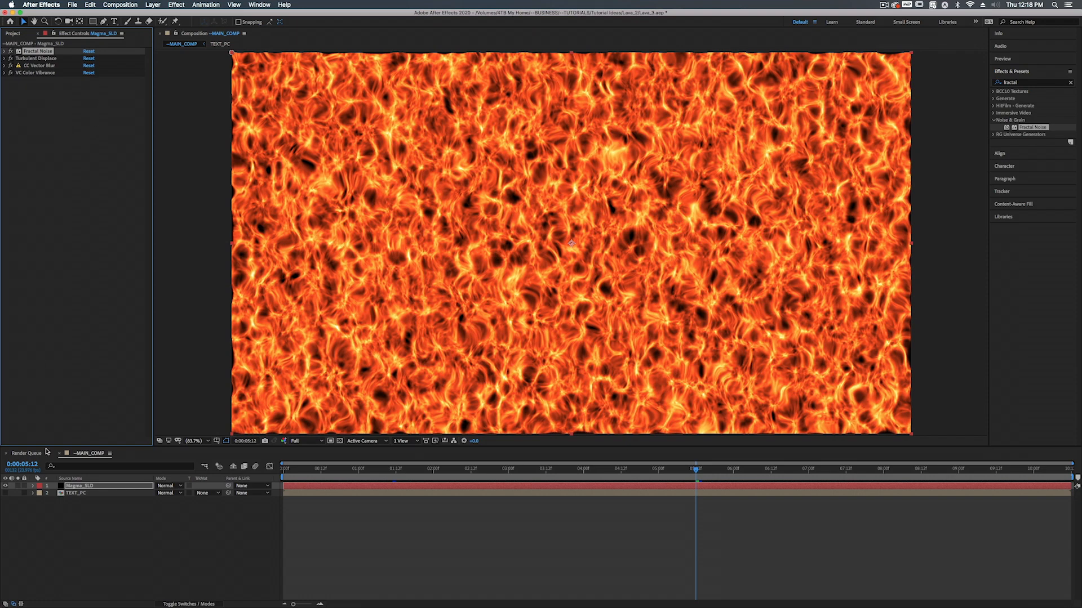
# Step: Pre-compose the Magma_SLD layer as Magma_PC, moving all attributes into the new composition, and hide the resulting layer
pyautogui.press('super+shift+c')
pyautogui.click(81, 488)
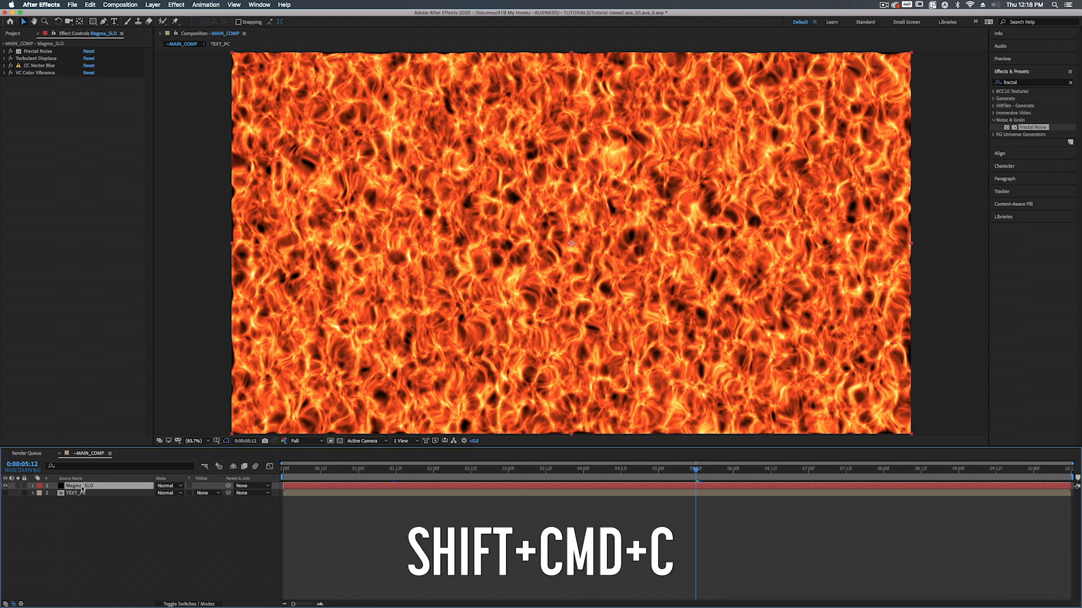
pyautogui.press('super+shift+c')
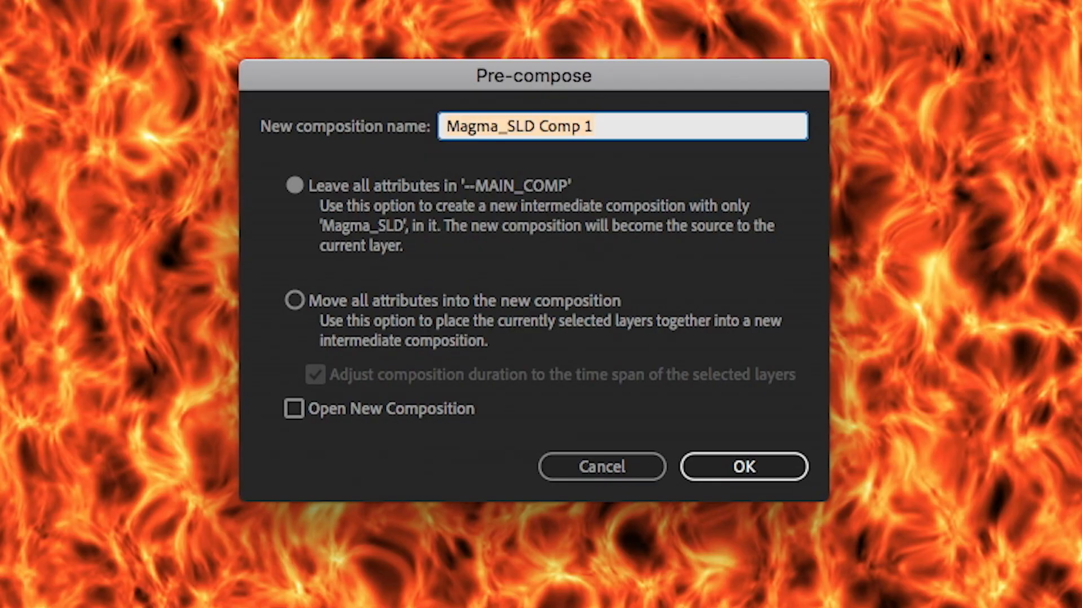
pyautogui.write('Magma')
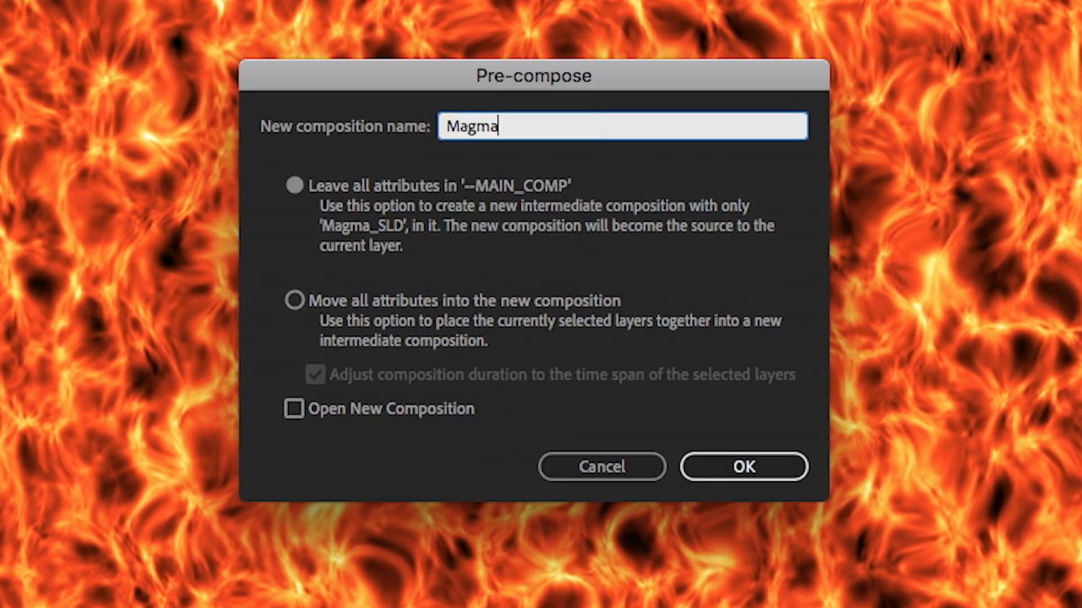
pyautogui.write('_PC')
pyautogui.click(328, 301)
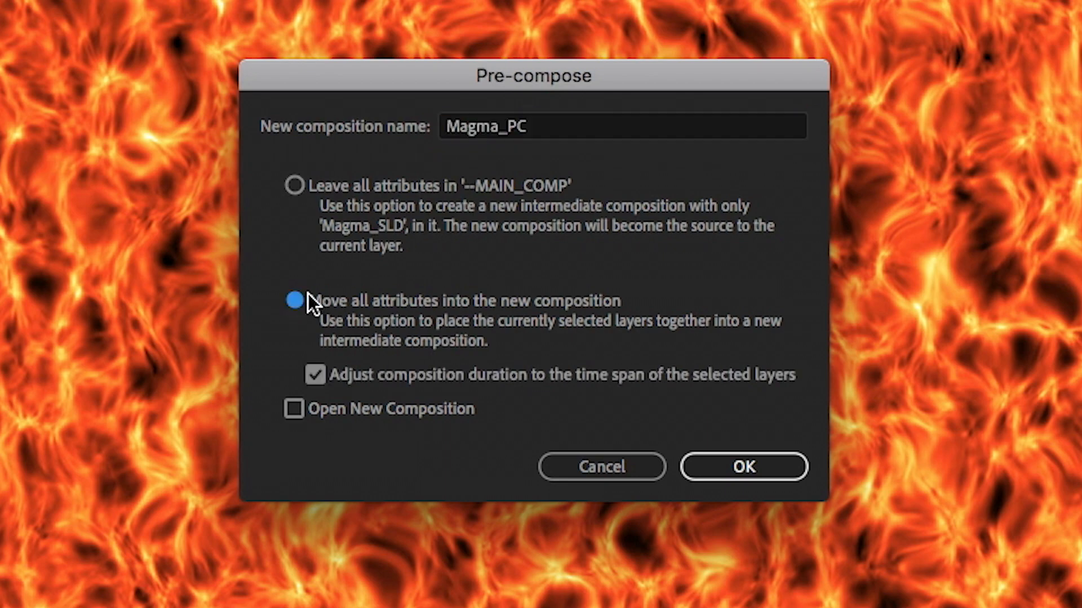
pyautogui.click(735, 465)
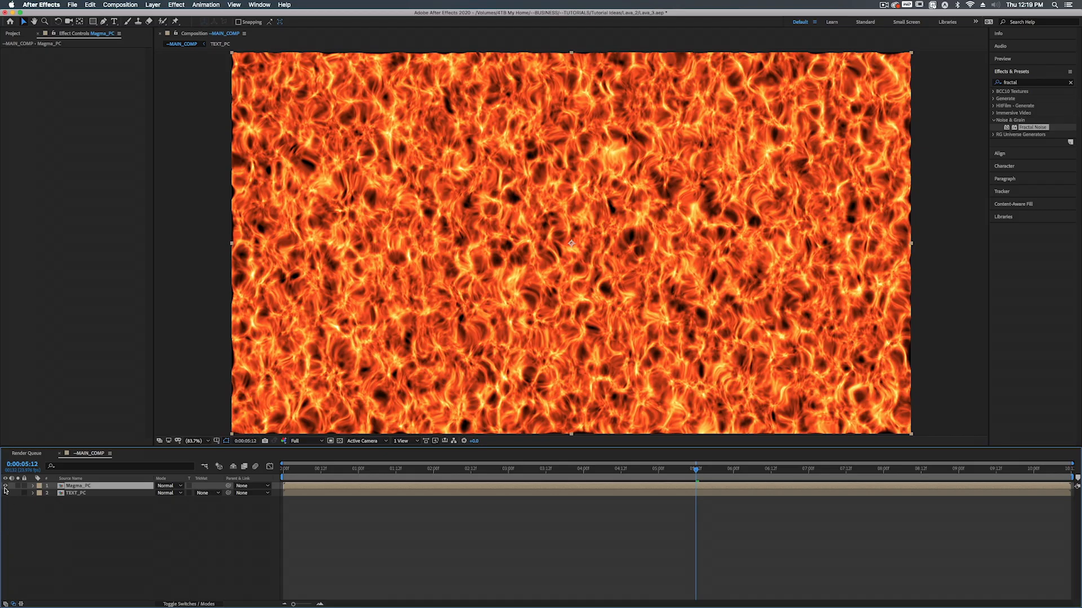
pyautogui.click(5, 485)
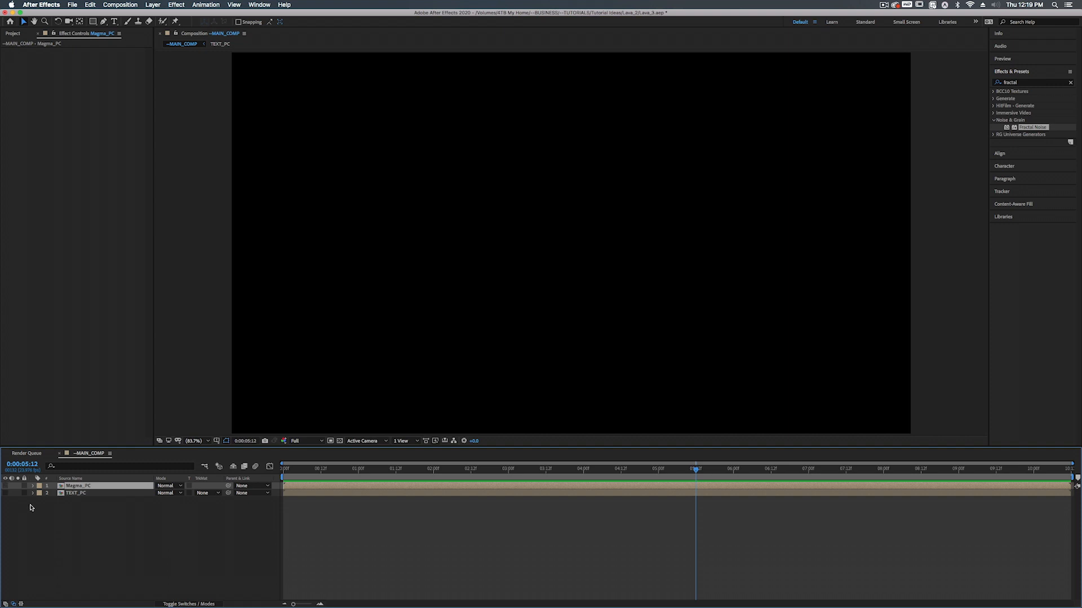
# Step: Create a black 1920 x 1080 px solid named Cracks_SLD in the main composition
pyautogui.rightClick(93, 510)
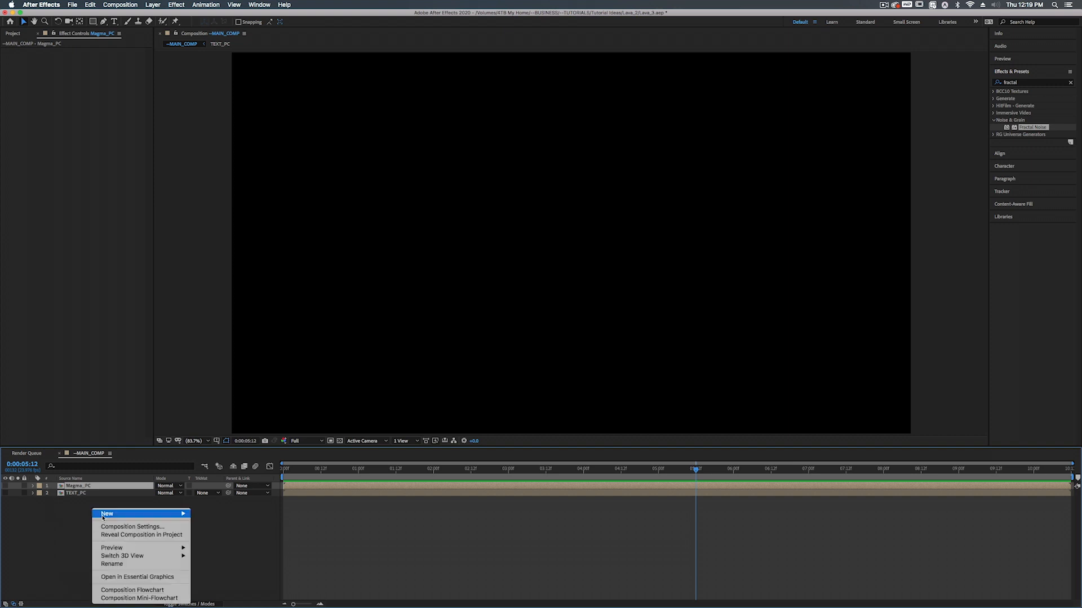
pyautogui.moveTo(135, 514)
pyautogui.click(208, 534)
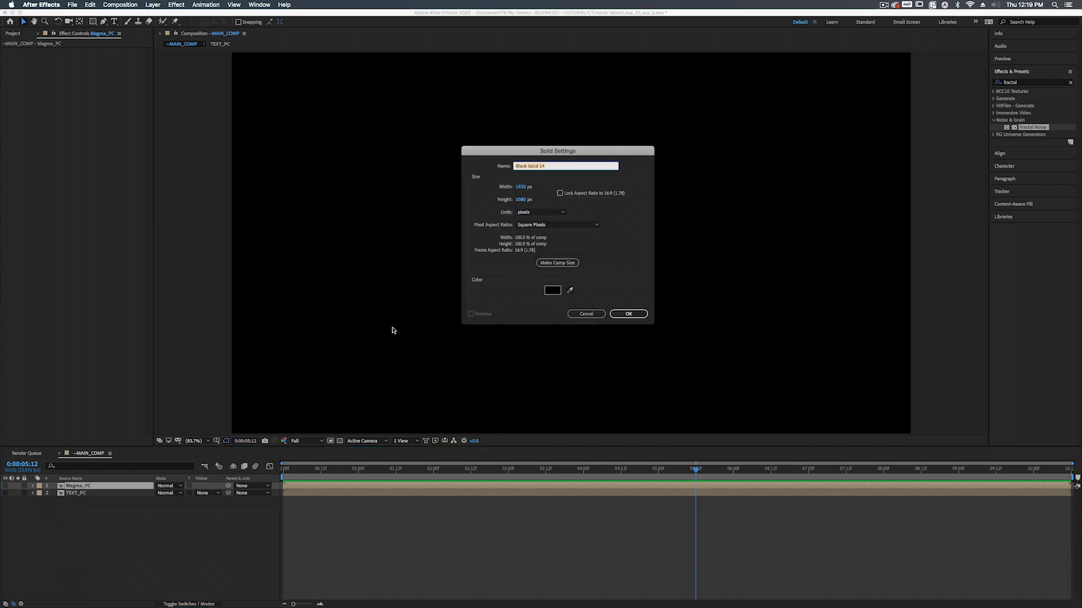
pyautogui.write('cracks_')
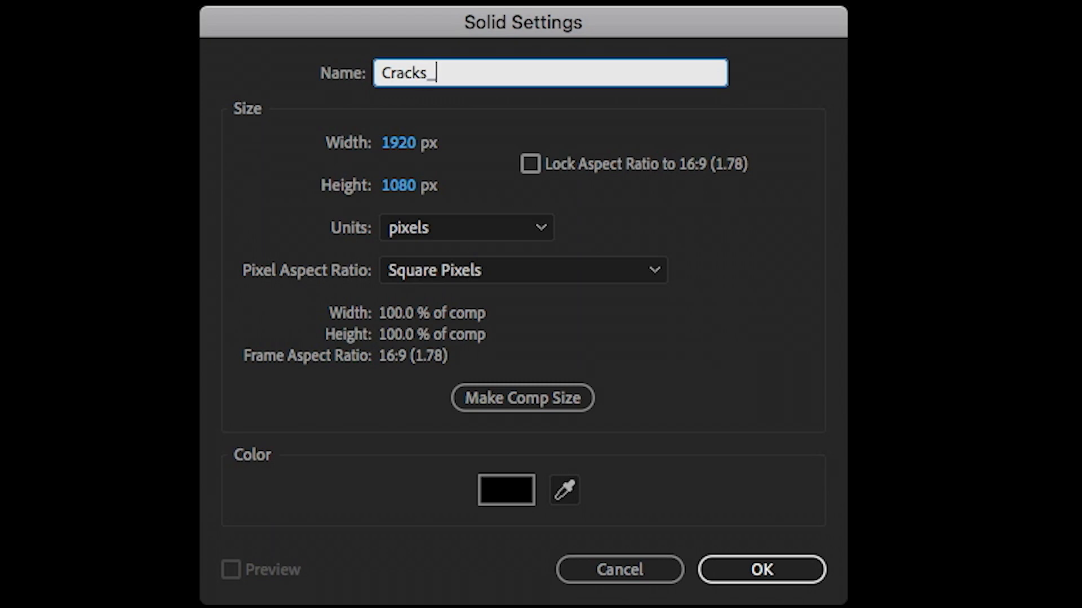
pyautogui.write('LD')
pyautogui.press('BackSpace')
pyautogui.press('BackSpace')
pyautogui.write('SLD')
pyautogui.click(752, 570)
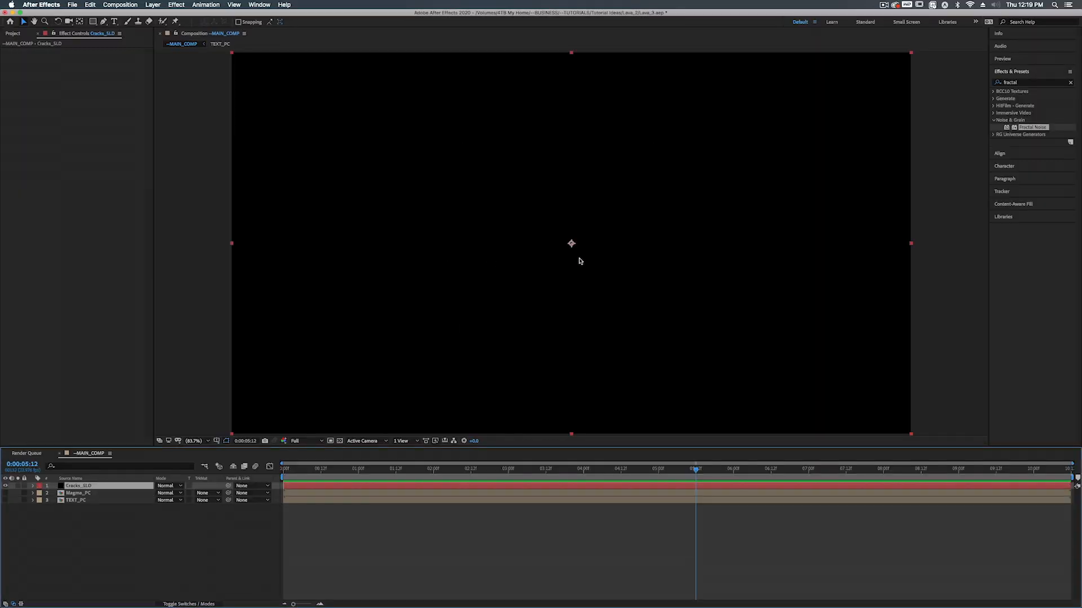
# Step: Apply the Cell Pattern effect to the Cracks_SLD layer and set its pattern type to Crystals
pyautogui.hotkey('ctrl', 'space')
pyautogui.write('cell')
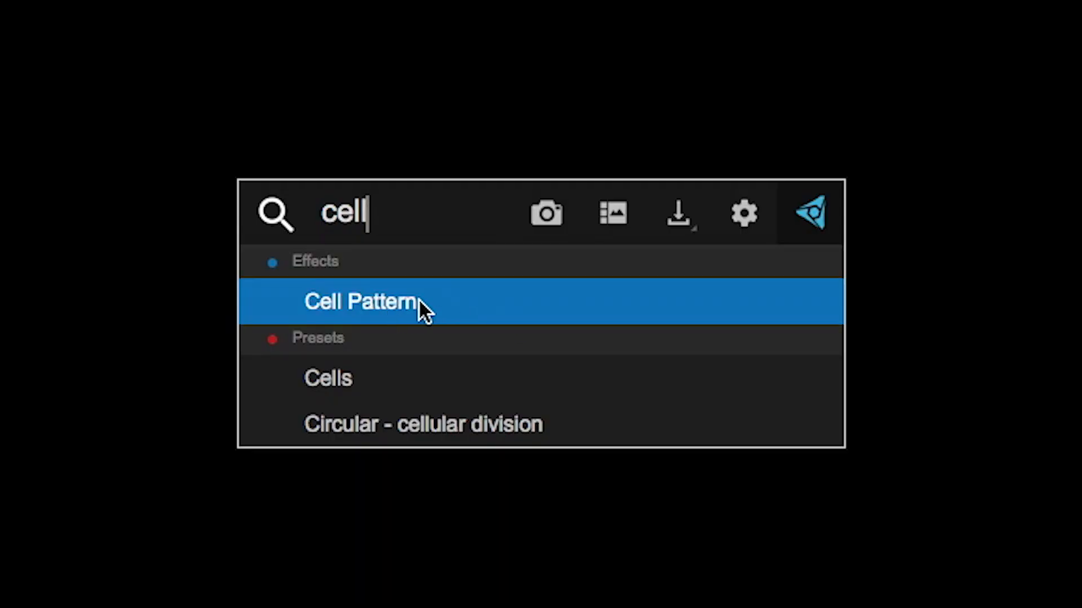
pyautogui.click(420, 306)
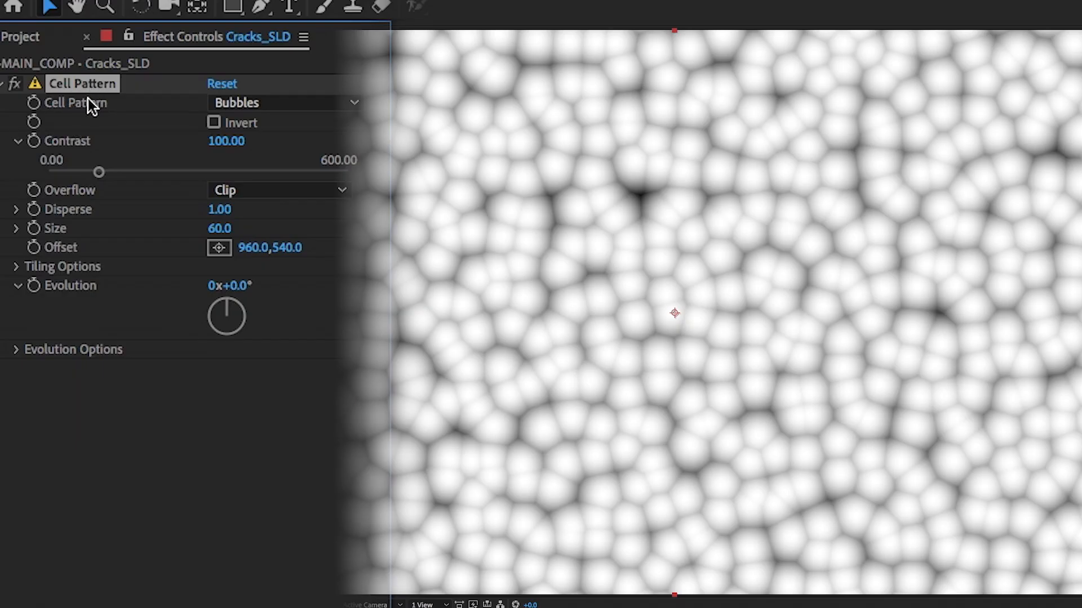
pyautogui.click(251, 103)
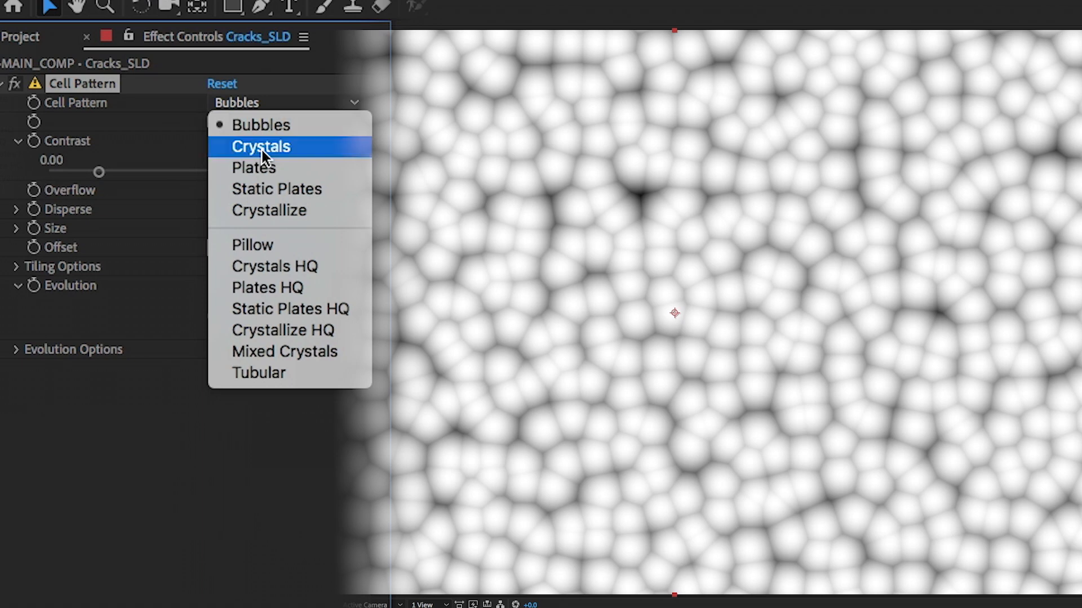
pyautogui.click(262, 151)
# Step: Try the Crystals HQ pattern type on Cracks_SLD and return it to Crystals
pyautogui.click(251, 103)
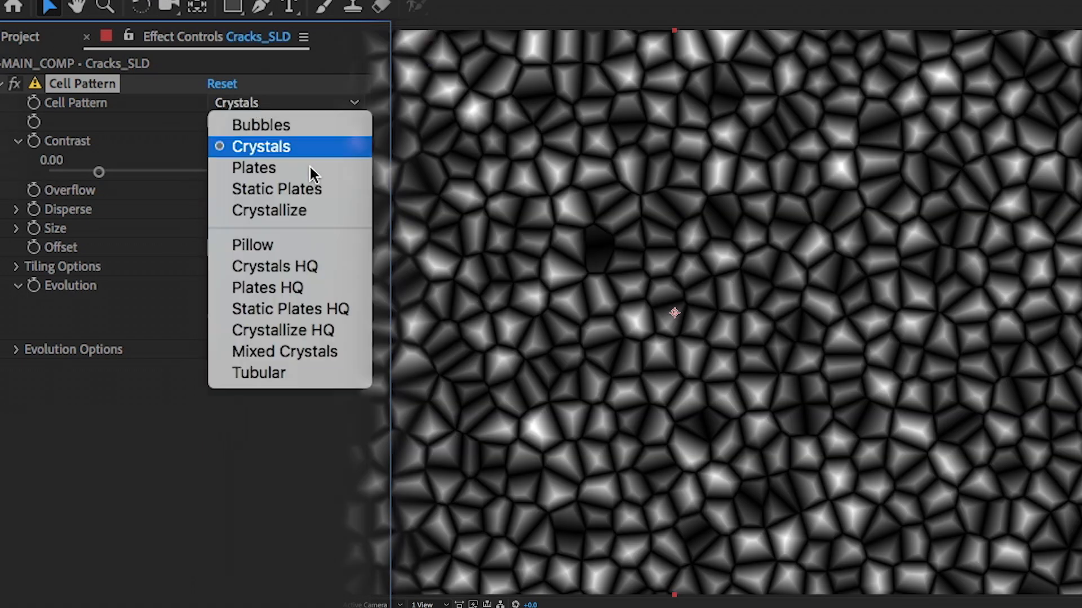
pyautogui.click(292, 269)
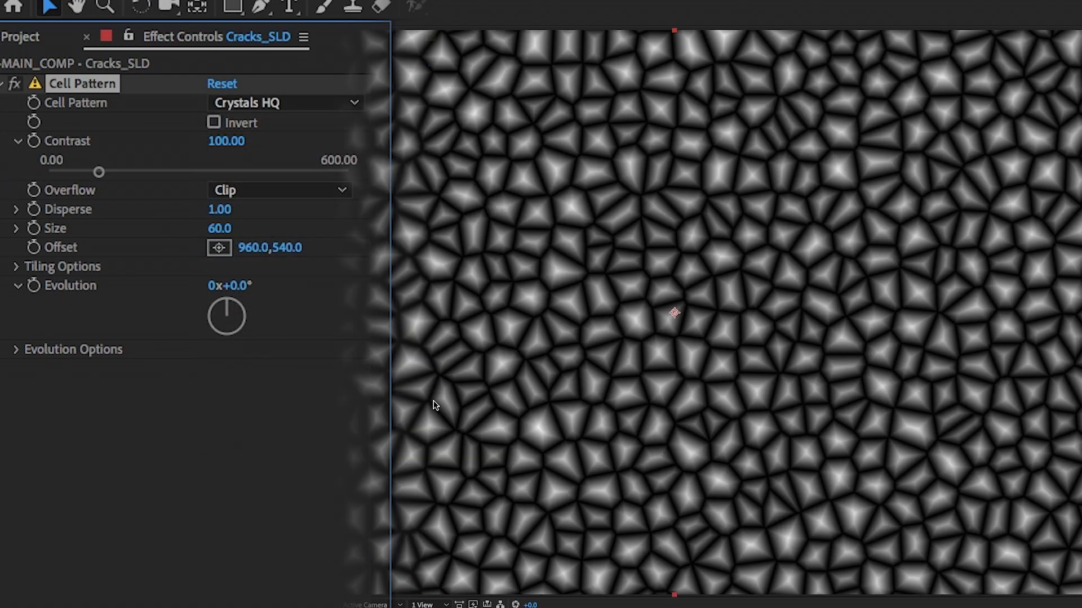
pyautogui.click(285, 110)
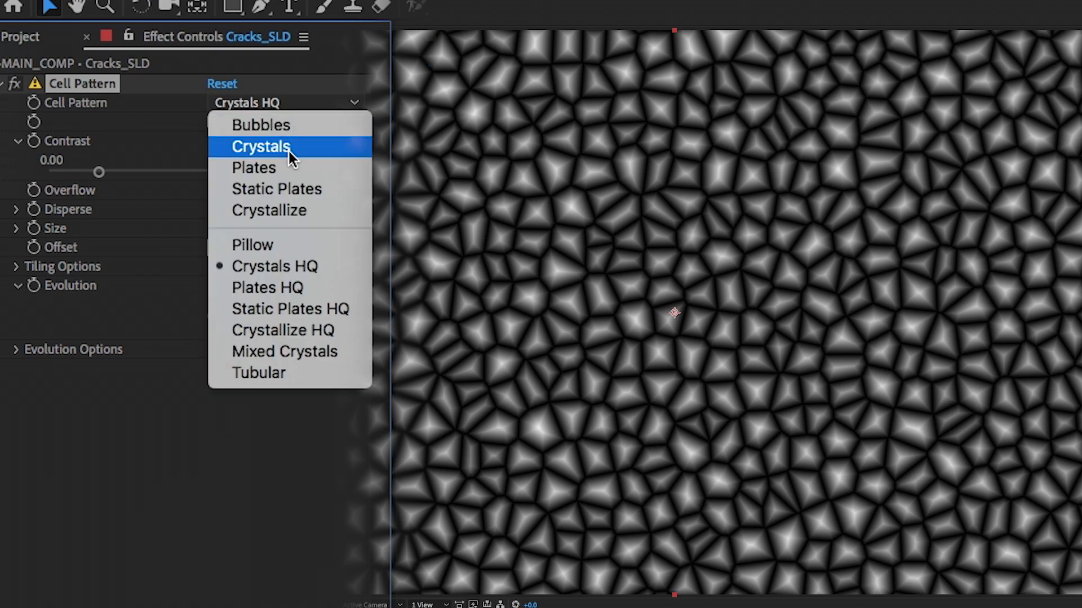
pyautogui.click(289, 148)
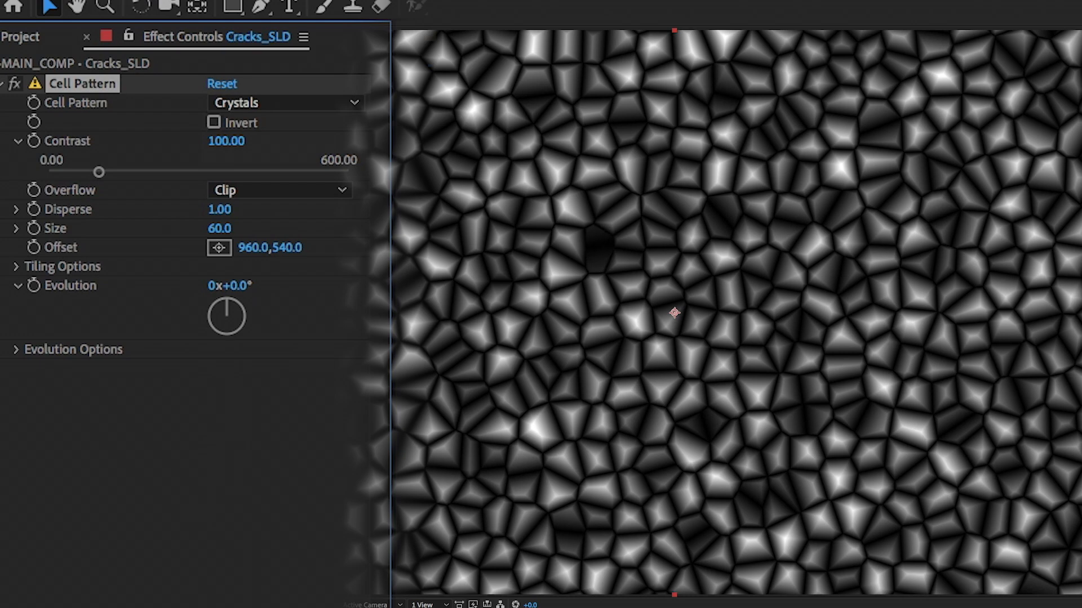
# Step: Set the Cell Pattern Contrast to 420.69 and keep Overflow on Clip
pyautogui.moveTo(99, 164); pyautogui.dragTo(258, 182)
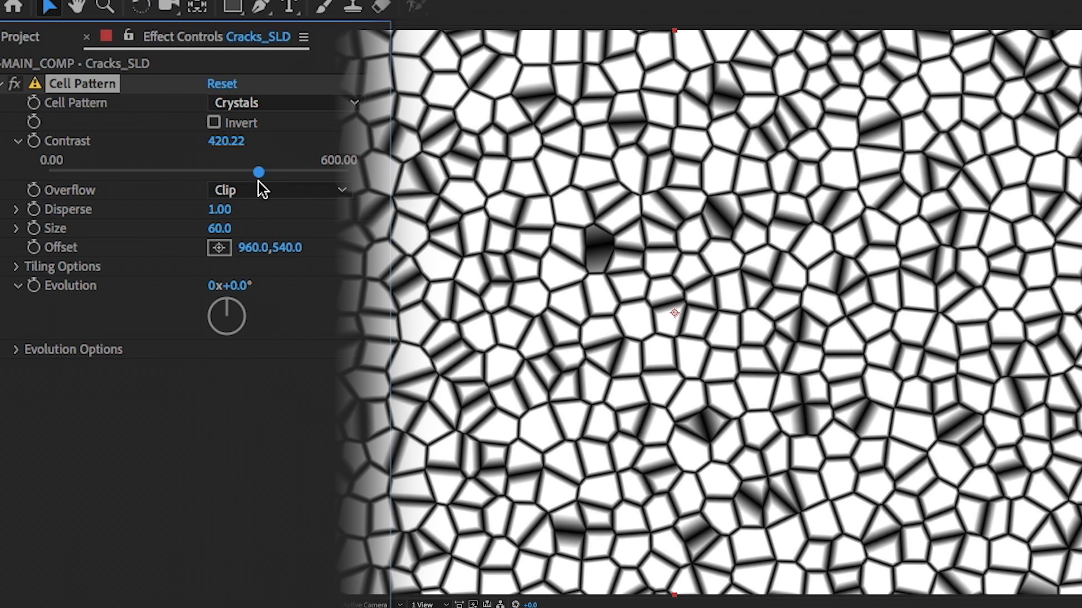
pyautogui.click(230, 141)
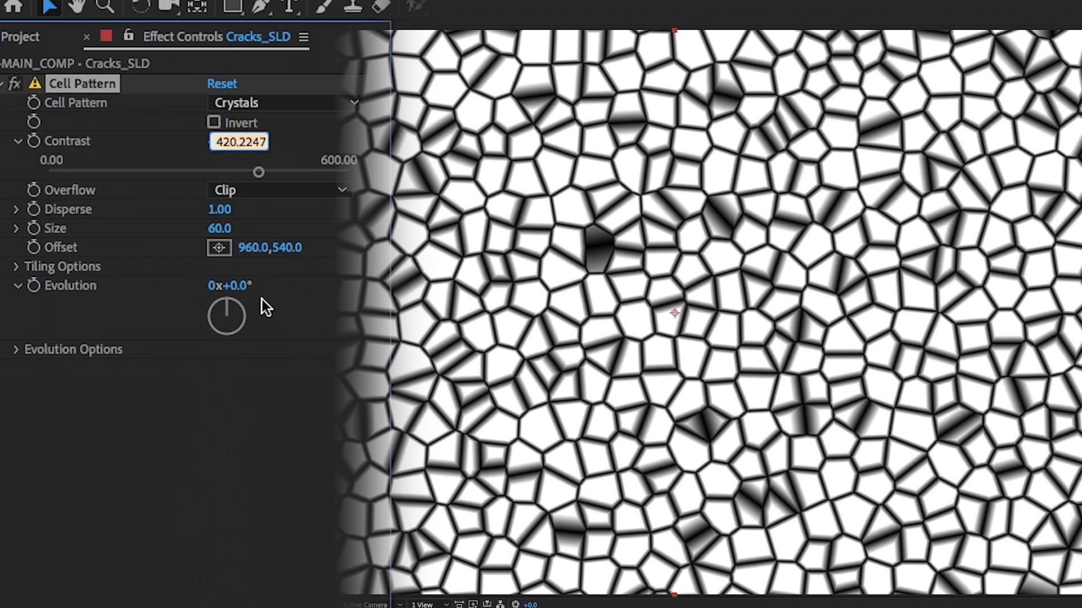
pyautogui.write('420.69')
pyautogui.press('Return')
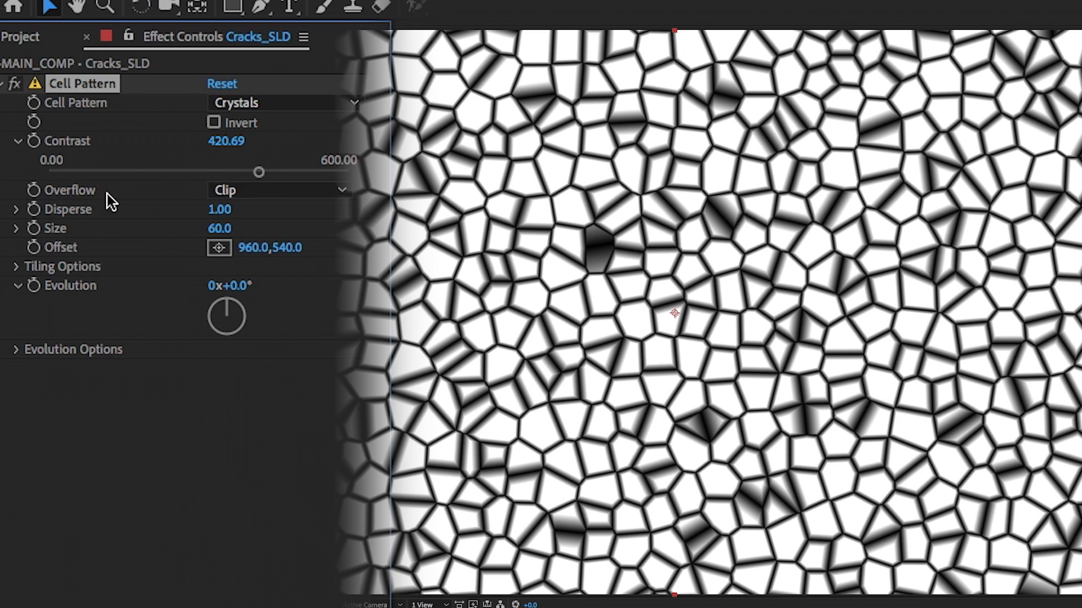
pyautogui.click(232, 194)
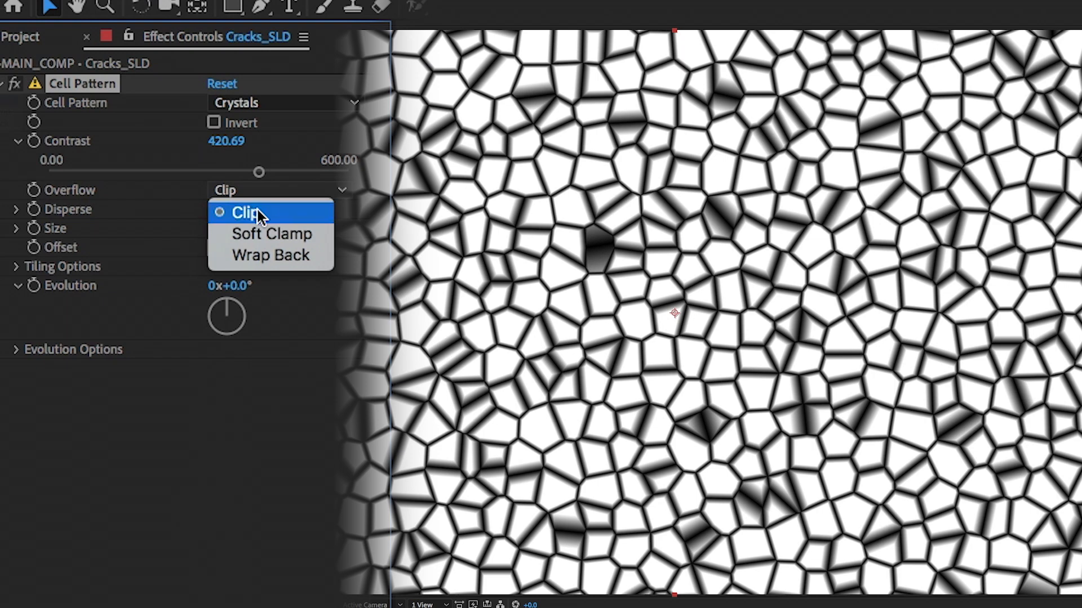
pyautogui.click(254, 213)
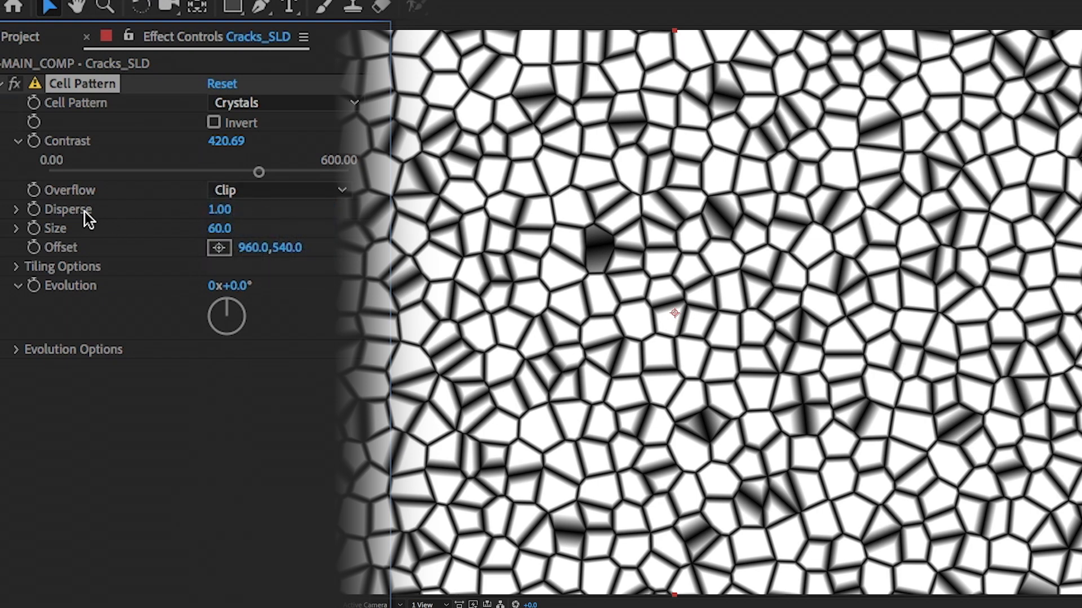
# Step: Set the Cell Pattern Disperse to 1.5 on Cracks_SLD
pyautogui.click(220, 210)
pyautogui.write('1.5')
pyautogui.press('Return')
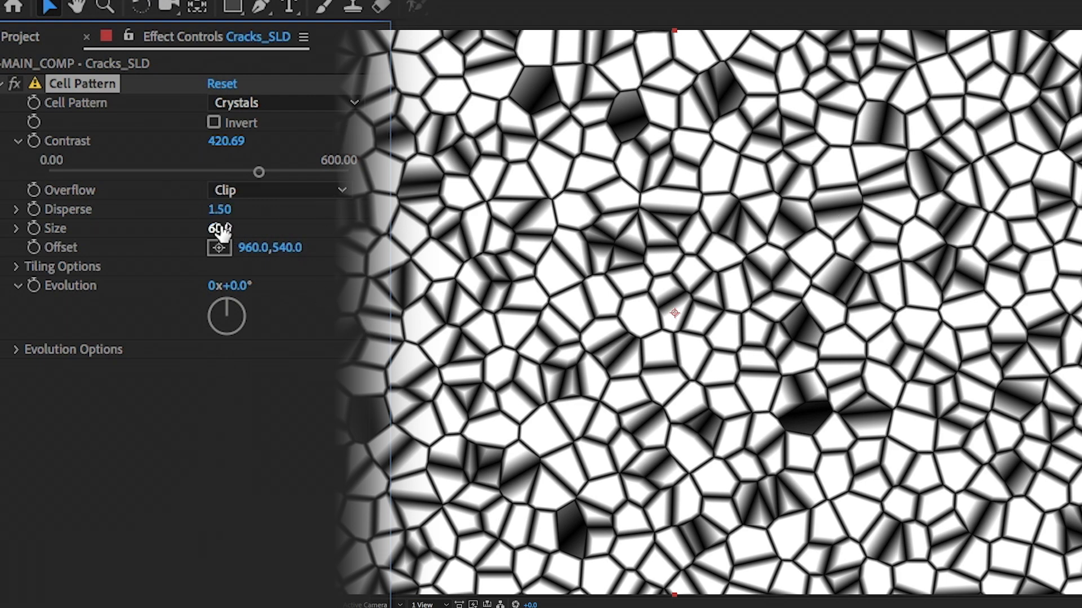
# Step: Try a Cell Pattern Disperse of 0 and restore it to 1.5
pyautogui.click(219, 209)
pyautogui.write('0')
pyautogui.press('Return')
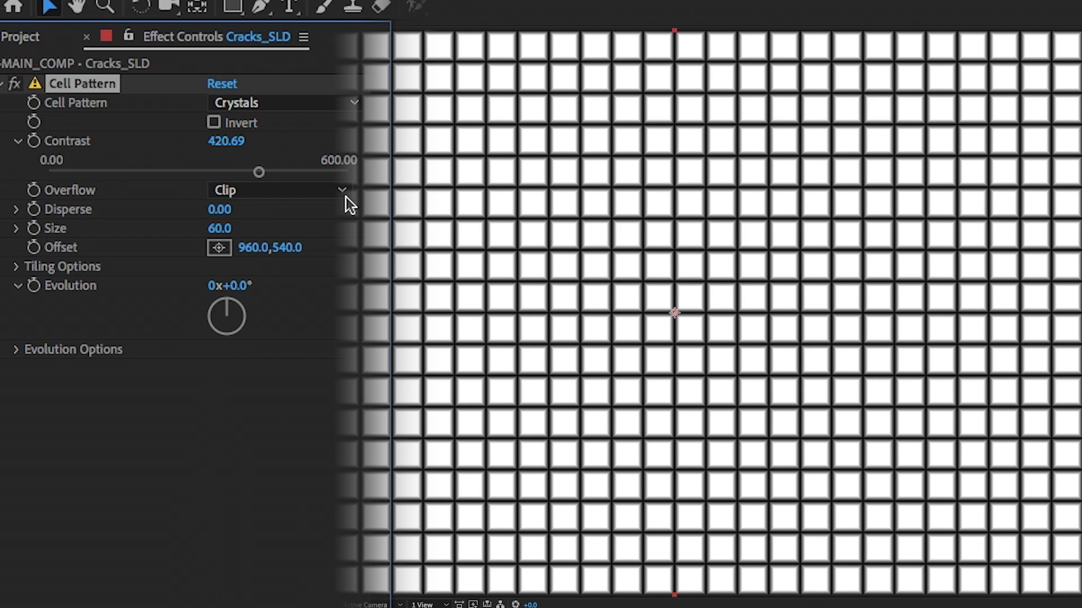
pyautogui.click(219, 210)
pyautogui.write('1.5')
pyautogui.press('Return')
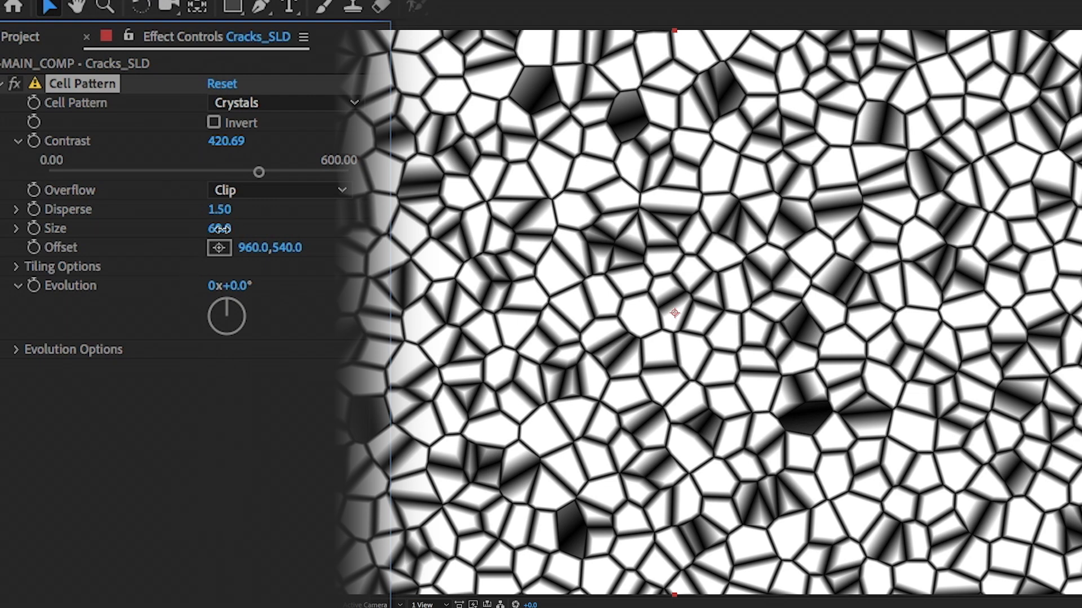
# Step: Set the Cell Pattern Size to 111, then try a horizontal Offset of 1499 and undo it
pyautogui.moveTo(220, 229); pyautogui.dragTo(269, 225)
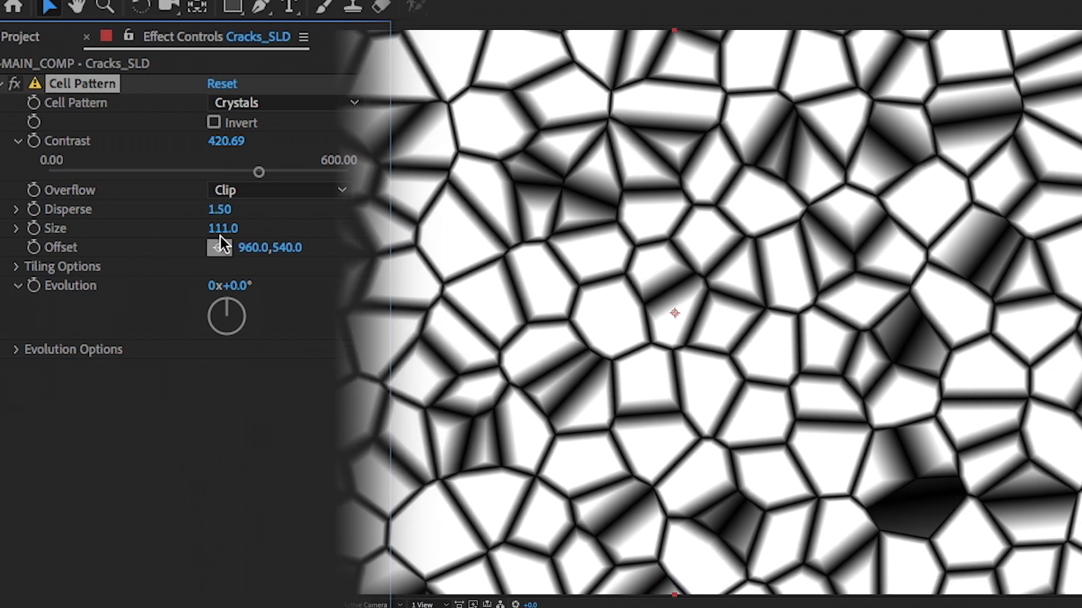
pyautogui.moveTo(271, 248); pyautogui.dragTo(574, 248)
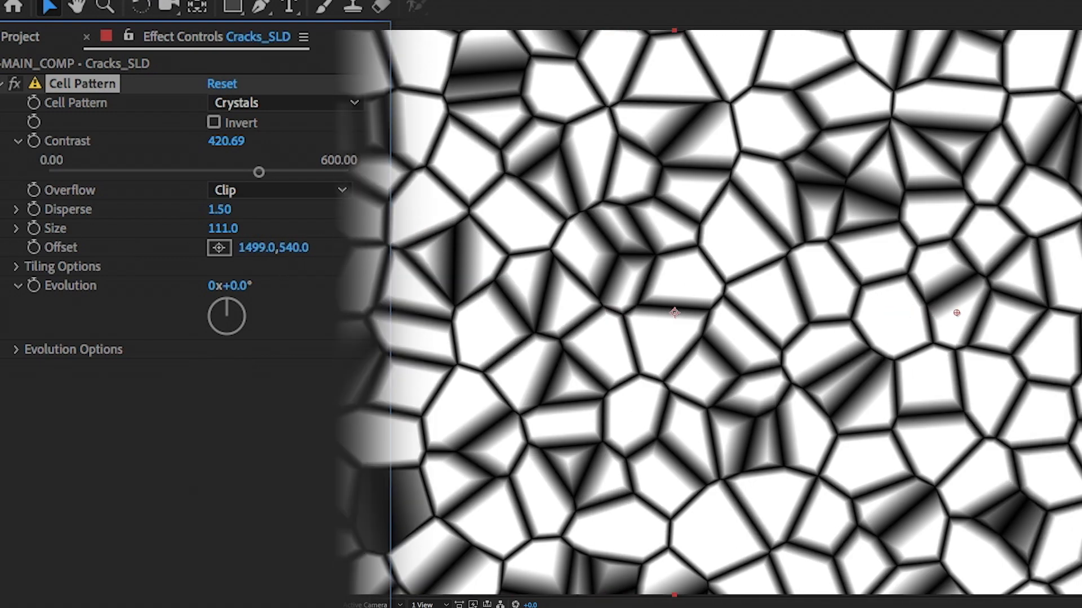
pyautogui.hotkey('ctrl', 'z')
# Step: Try different Cell Pattern Evolution angles on Cracks_SLD and settle on 168°
pyautogui.moveTo(244, 288); pyautogui.dragTo(355, 288)
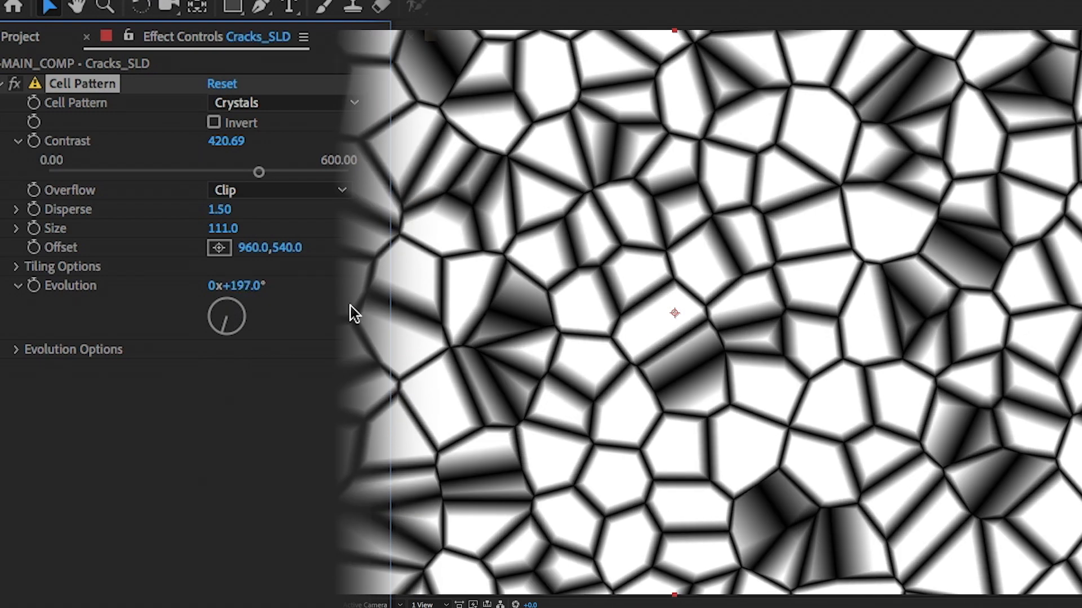
pyautogui.click(15, 350)
pyautogui.click(18, 350)
pyautogui.moveTo(266, 286); pyautogui.dragTo(303, 271)
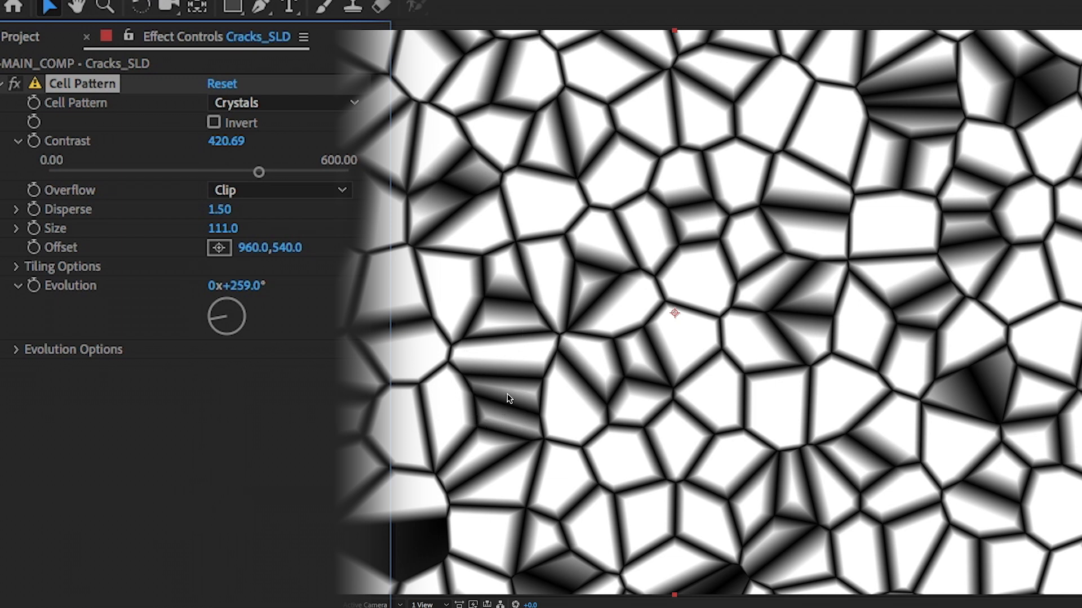
pyautogui.moveTo(256, 292); pyautogui.dragTo(146, 284)
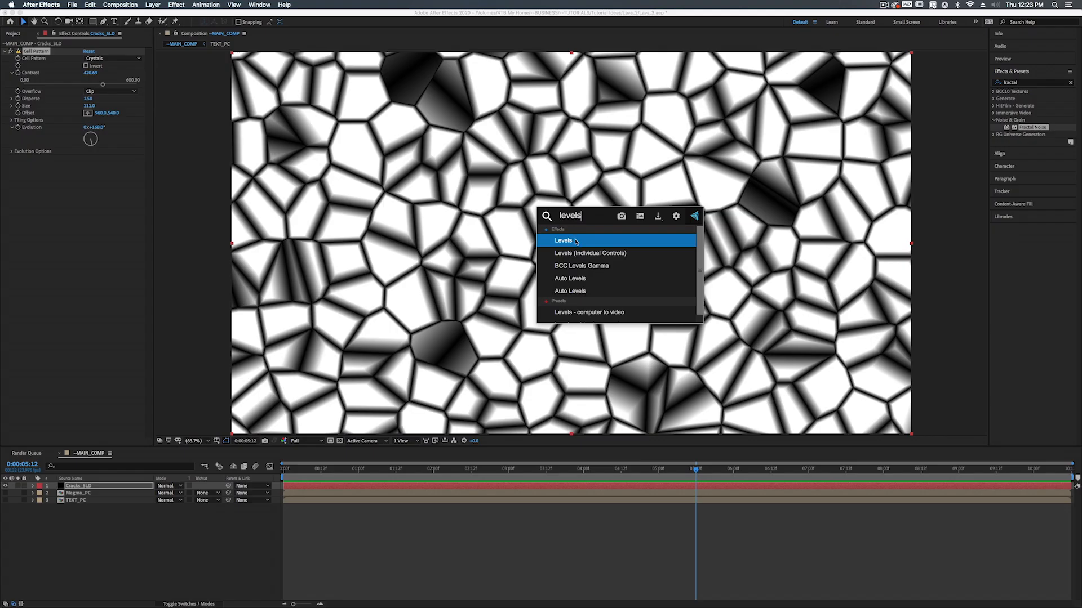
# Step: Apply Levels to Cracks_SLD and sharpen the cracks with Input Black 0.2471 and Input White 0.7686
pyautogui.click(391, 219)
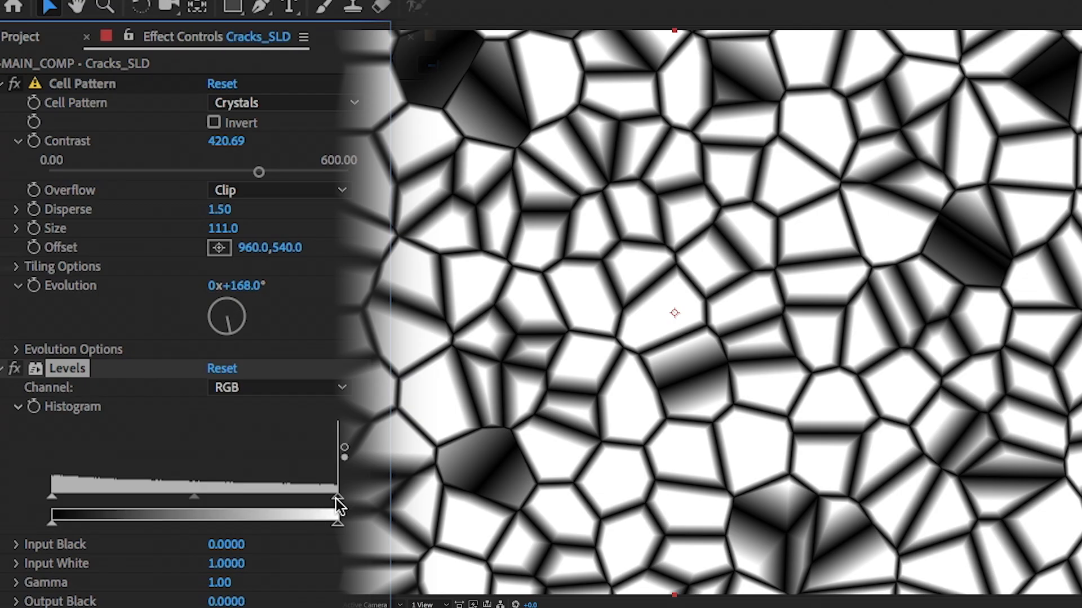
pyautogui.moveTo(131, 207); pyautogui.dragTo(77, 197)
pyautogui.moveTo(162, 496); pyautogui.dragTo(337, 484)
pyautogui.moveTo(42, 502)
pyautogui.mouseDown()
pyautogui.moveTo(221, 505)
pyautogui.moveTo(22, 499)
pyautogui.mouseUp()
pyautogui.moveTo(337, 497); pyautogui.dragTo(271, 498)
pyautogui.moveTo(52, 497); pyautogui.dragTo(122, 495)
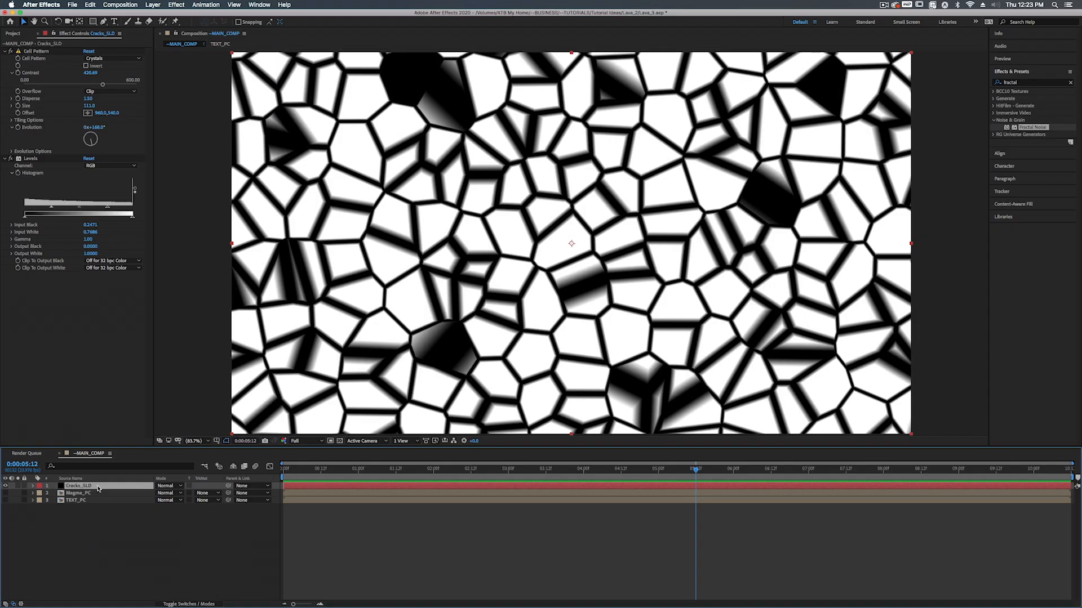
# Step: Duplicate the Cracks_SLD layer and rename the lower copy Cracks_Large_SLD and the upper one Cracks_Small_SLD
pyautogui.press('cmd+d')
pyautogui.click(95, 493)
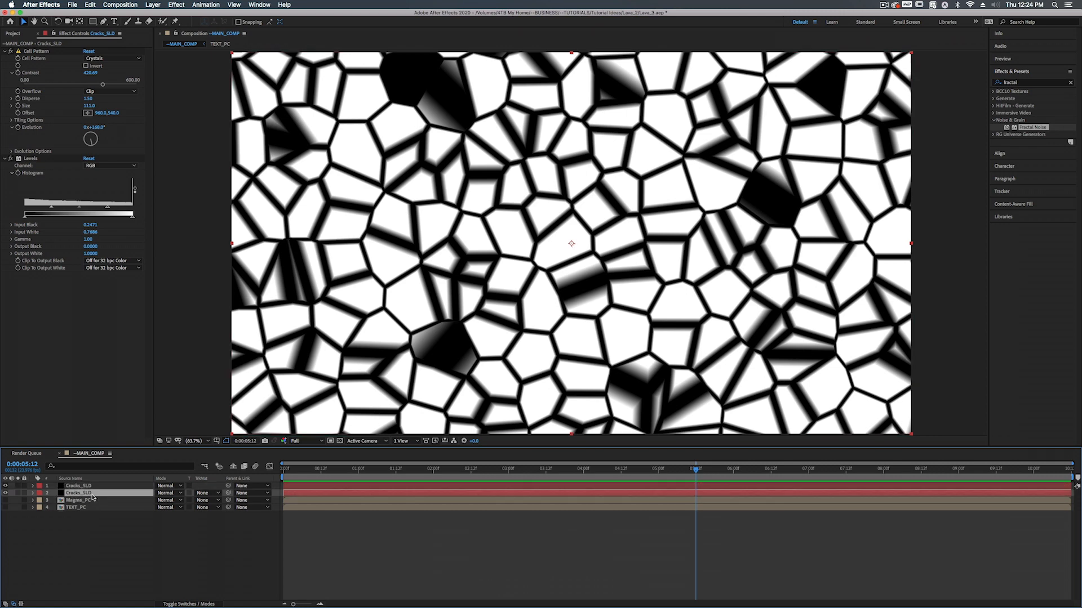
pyautogui.press('Return')
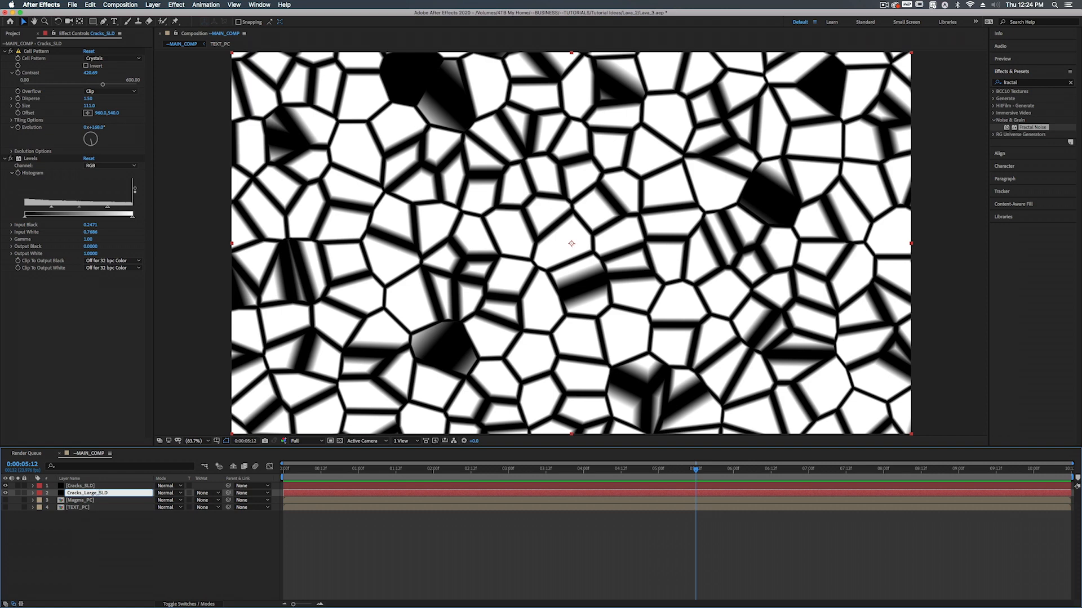
pyautogui.click(77, 487)
pyautogui.press('Return')
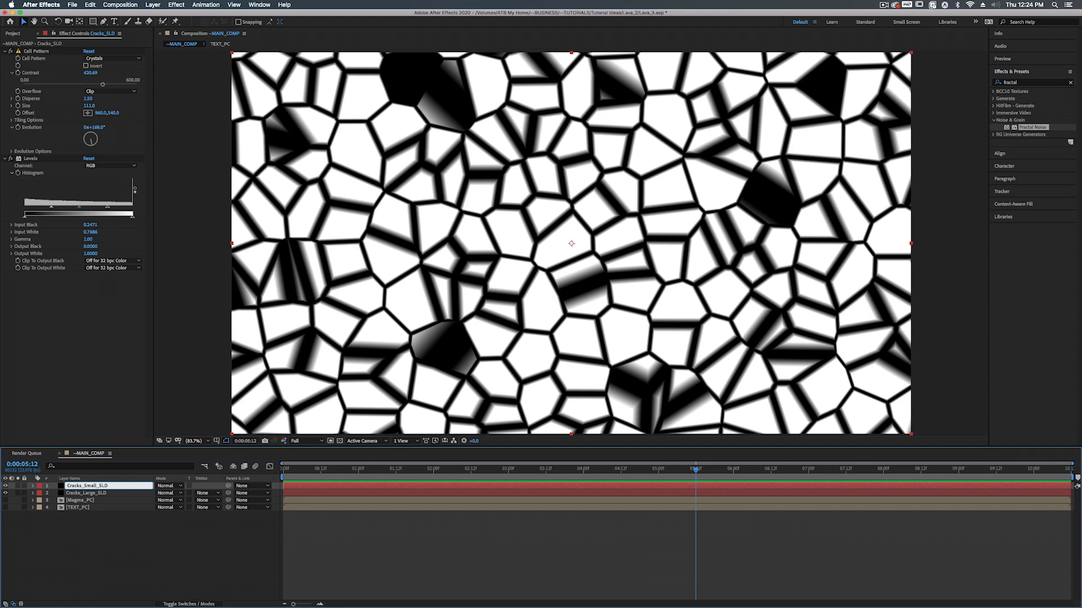
pyautogui.press('Return')
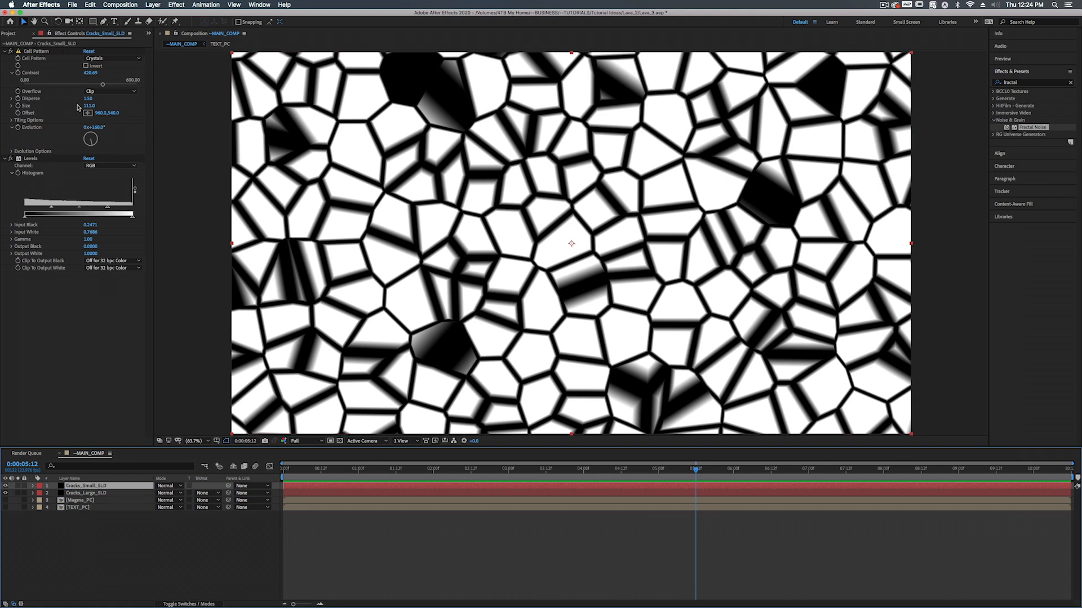
# Step: Set the Cell Pattern Size of Cracks_Small_SLD to 75 and its blending mode to Multiply
pyautogui.moveTo(89, 107)
pyautogui.mouseDown()
pyautogui.moveTo(79, 117)
pyautogui.moveTo(82, 107)
pyautogui.mouseUp()
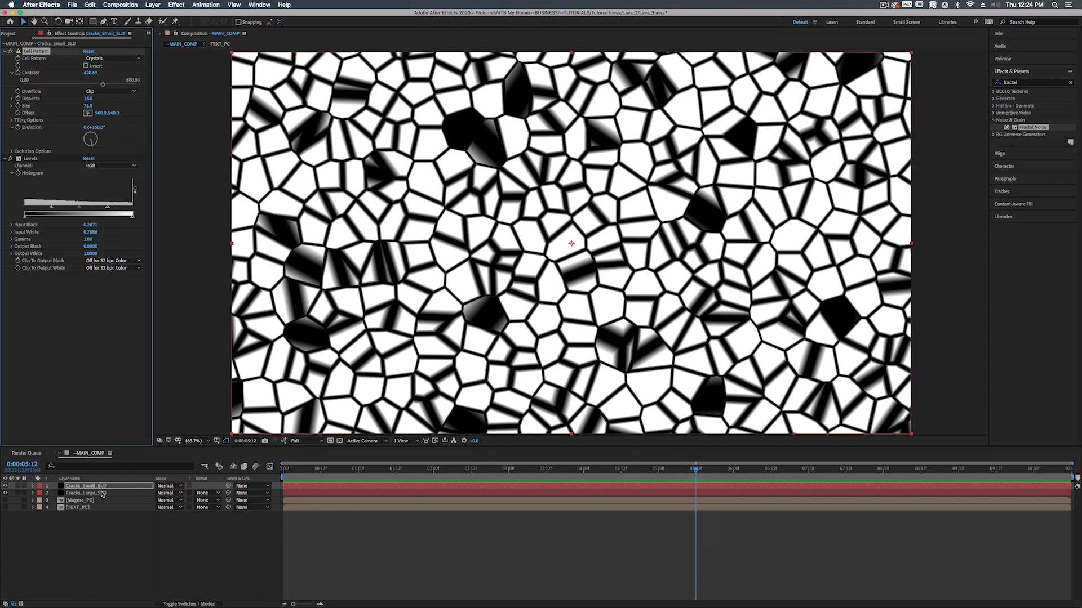
pyautogui.click(166, 493)
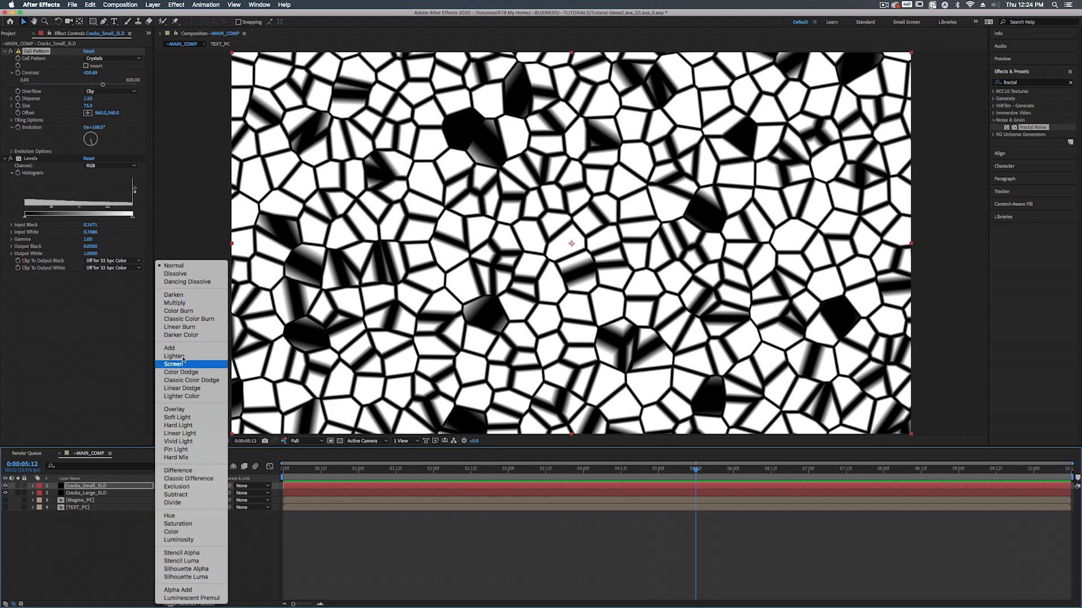
pyautogui.click(171, 303)
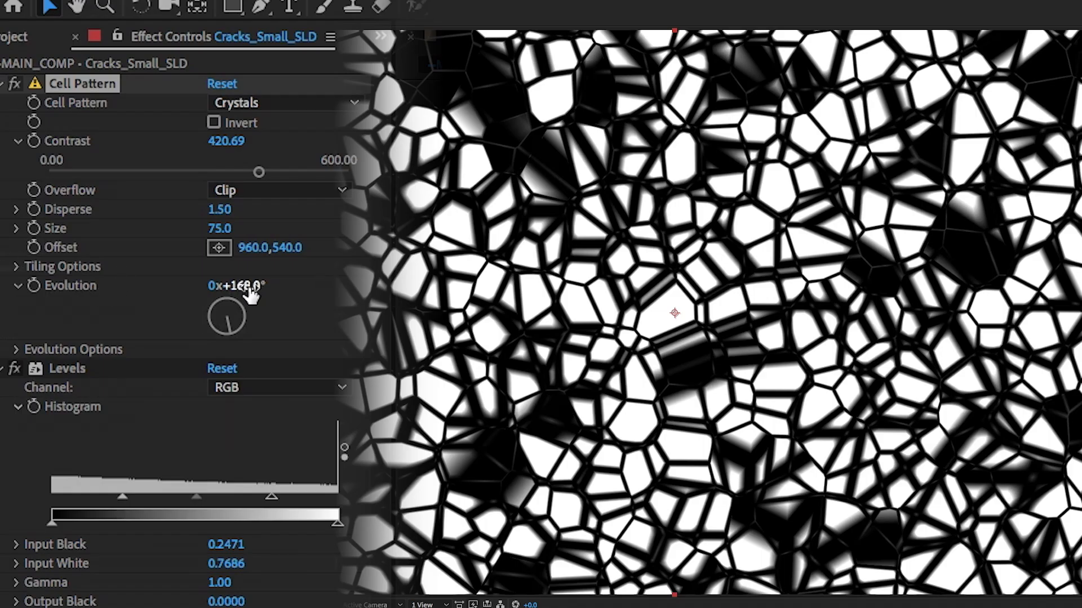
# Step: Change the Cell Pattern Evolution of Cracks_Small_SLD to 296° so its cracks differ from the large ones
pyautogui.moveTo(251, 291); pyautogui.dragTo(329, 276)
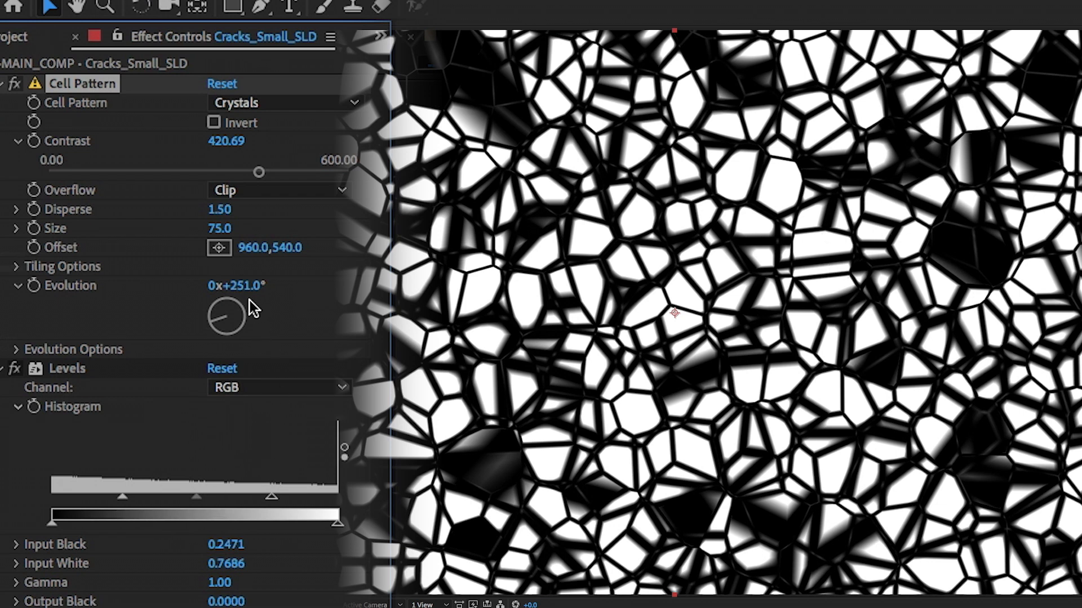
pyautogui.moveTo(229, 282); pyautogui.dragTo(280, 267)
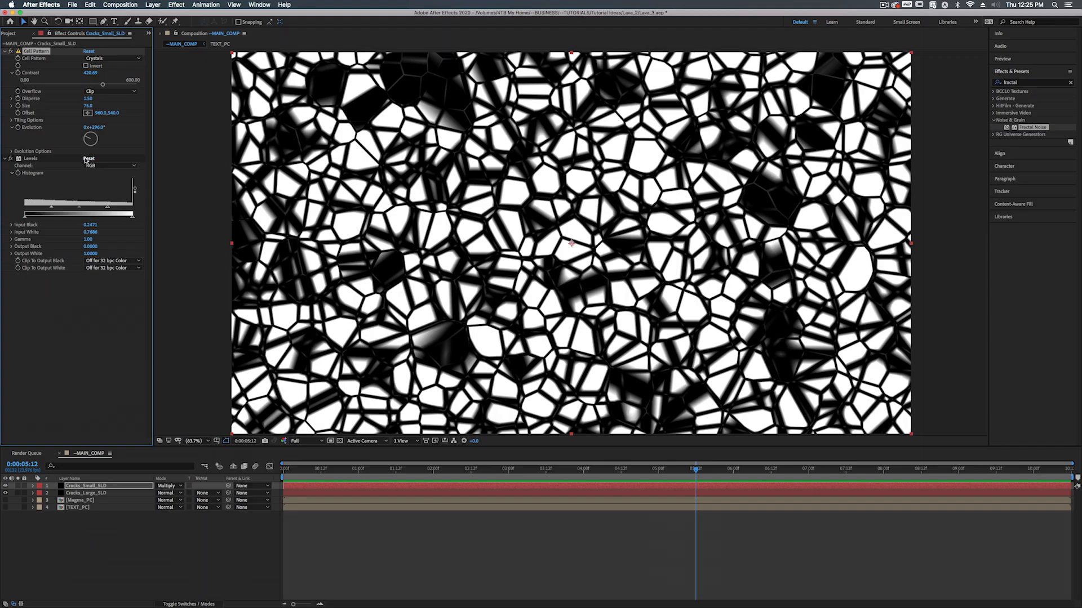
# Step: Pre-compose Cracks_Small_SLD and Cracks_Large_SLD together as Cracks_PC, moving all attributes into the new composition
pyautogui.keyDown('shift'); pyautogui.click(92, 494); pyautogui.keyUp('shift')
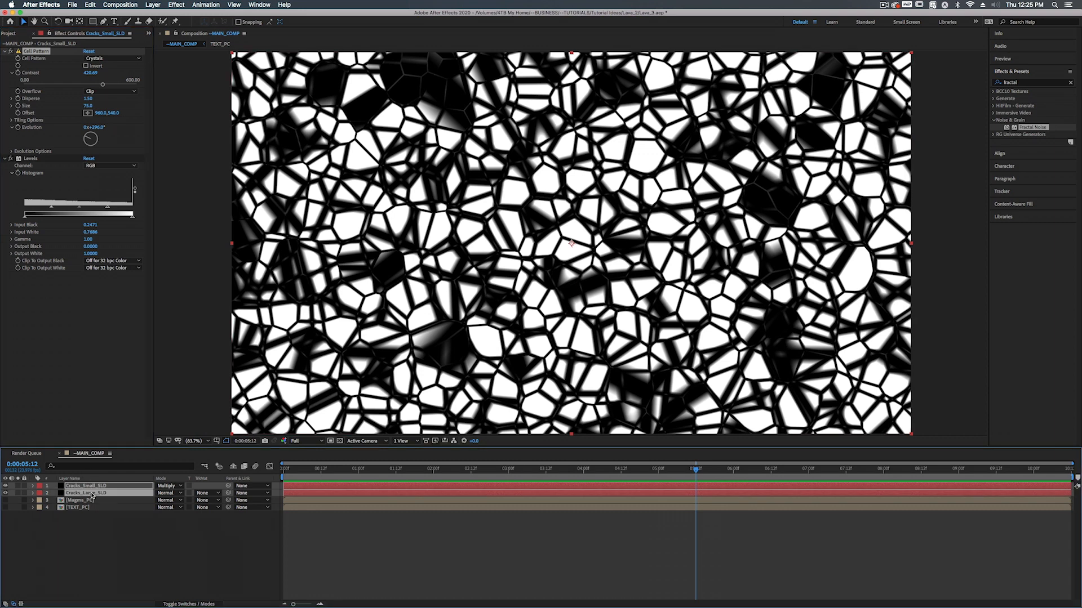
pyautogui.press('super+shift+c')
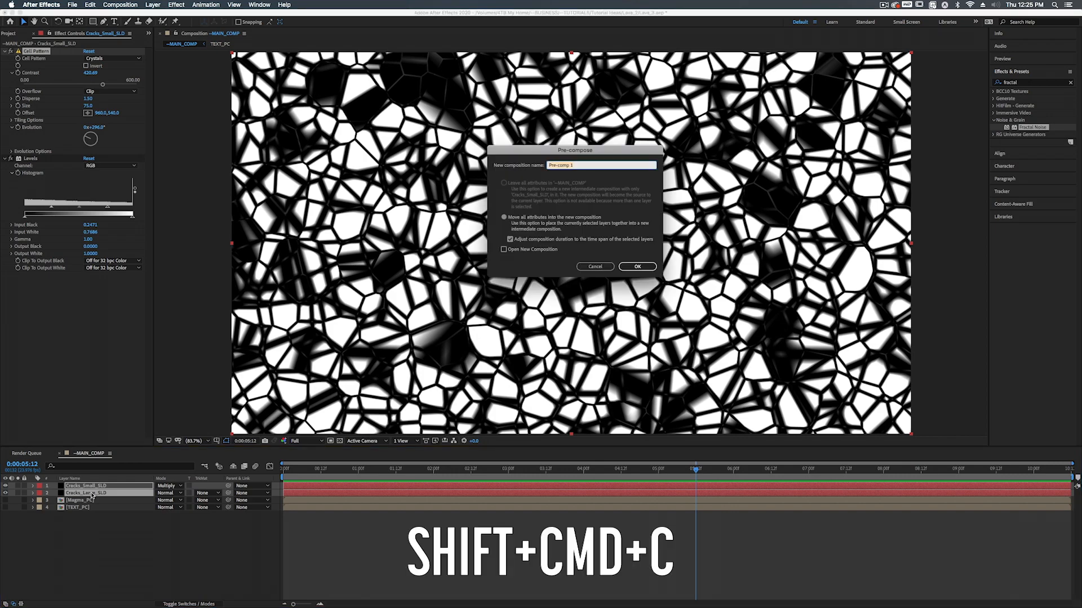
pyautogui.write('Cracks_PC')
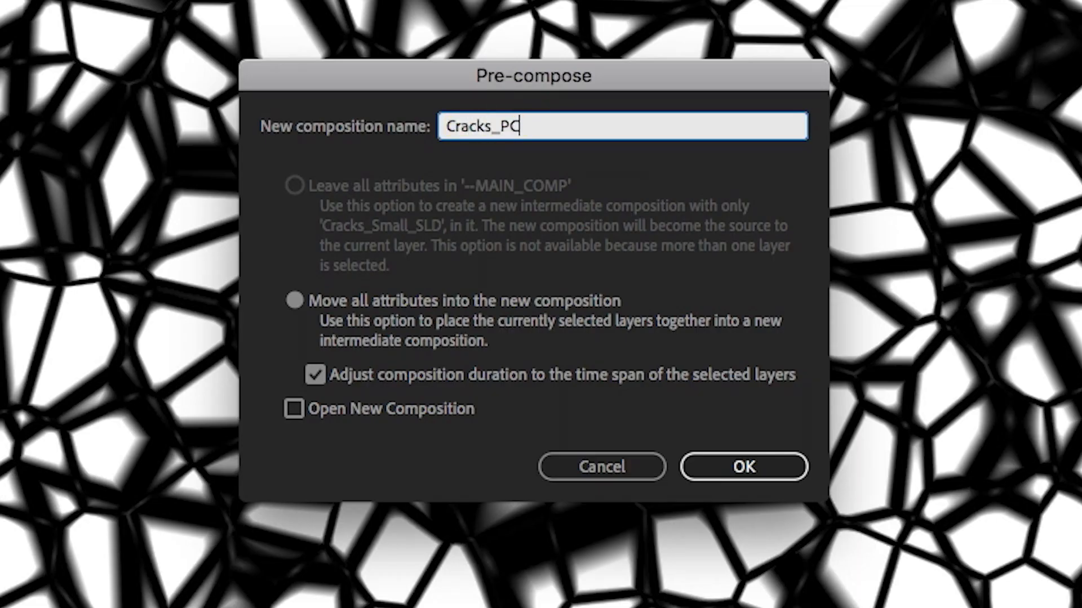
pyautogui.press('Return')
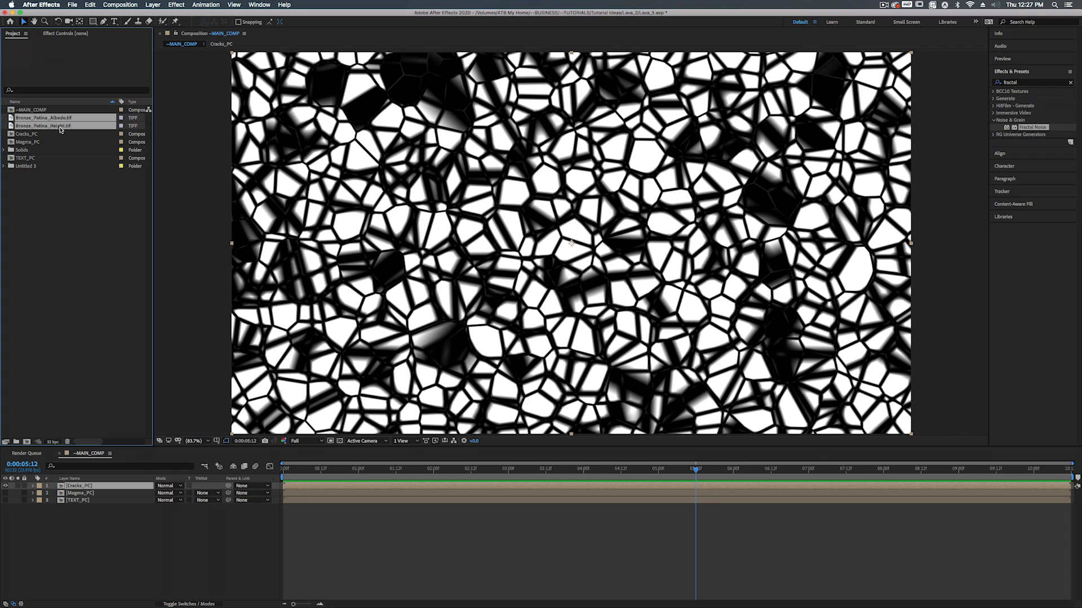
# Step: Add Bronze_Patina_Albedo.tif and Bronze_Patina_Height.tif above Cracks_PC in the main comp and scale both layers to 73%
pyautogui.moveTo(48, 128); pyautogui.dragTo(103, 485)
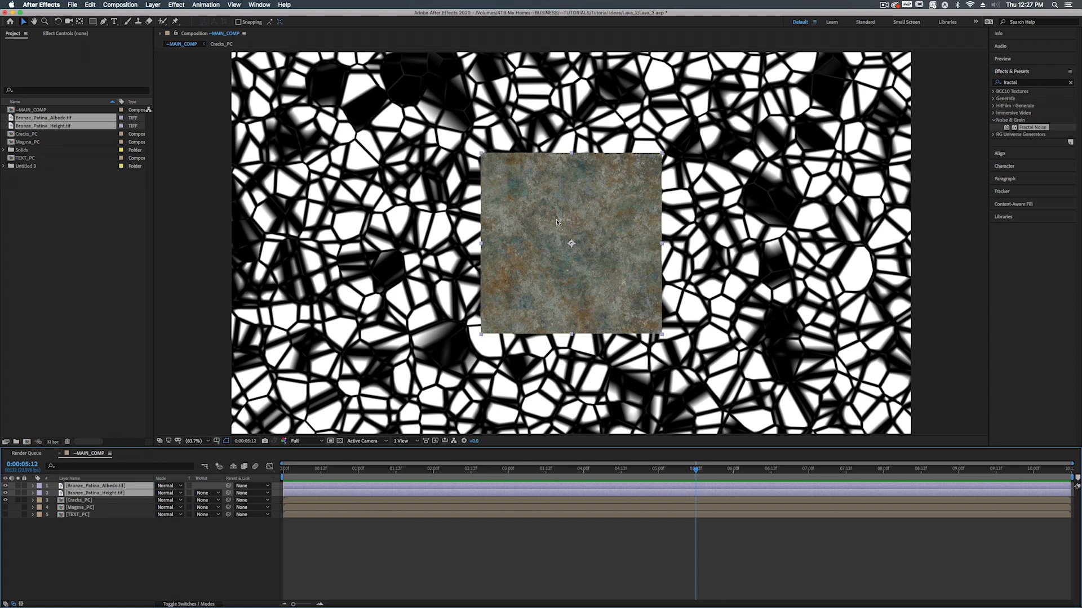
pyautogui.press('shift+super+a')
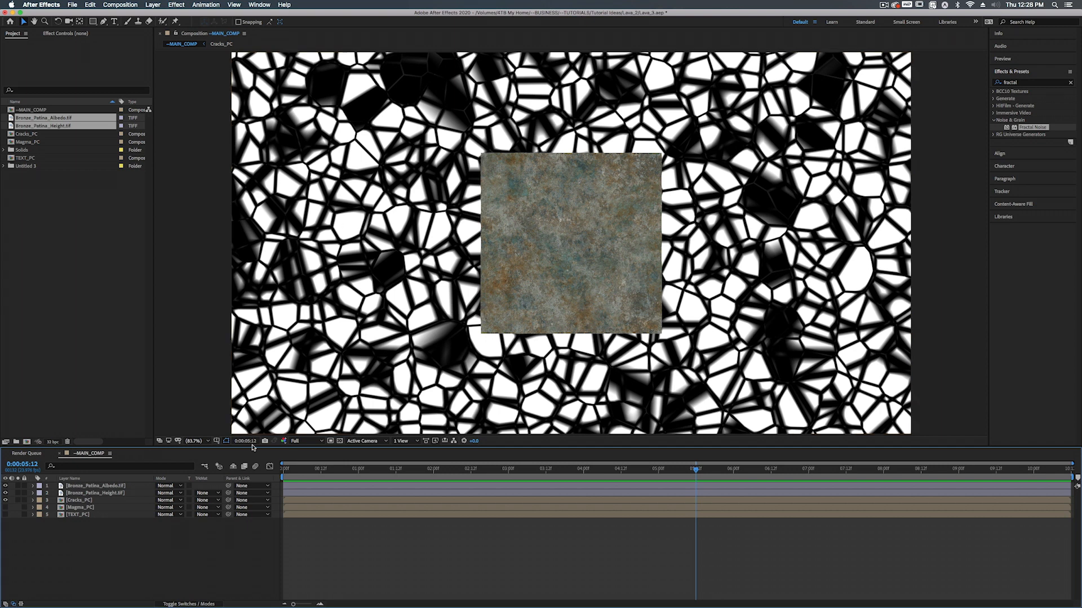
pyautogui.click(114, 487)
pyautogui.click(109, 487)
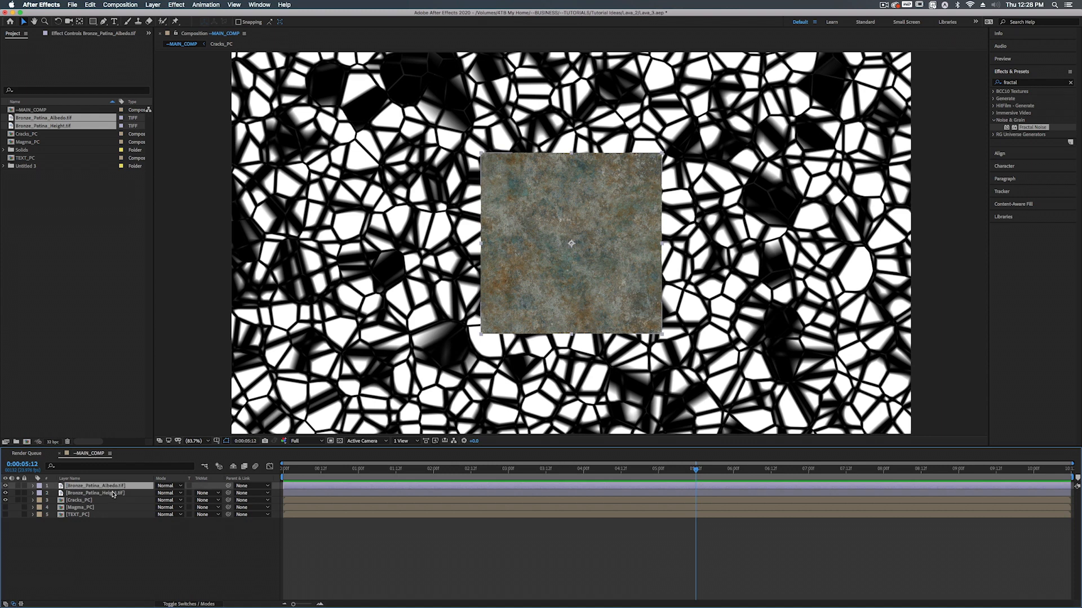
pyautogui.keyDown('shift'); pyautogui.click(113, 493); pyautogui.keyUp('shift')
pyautogui.press('s')
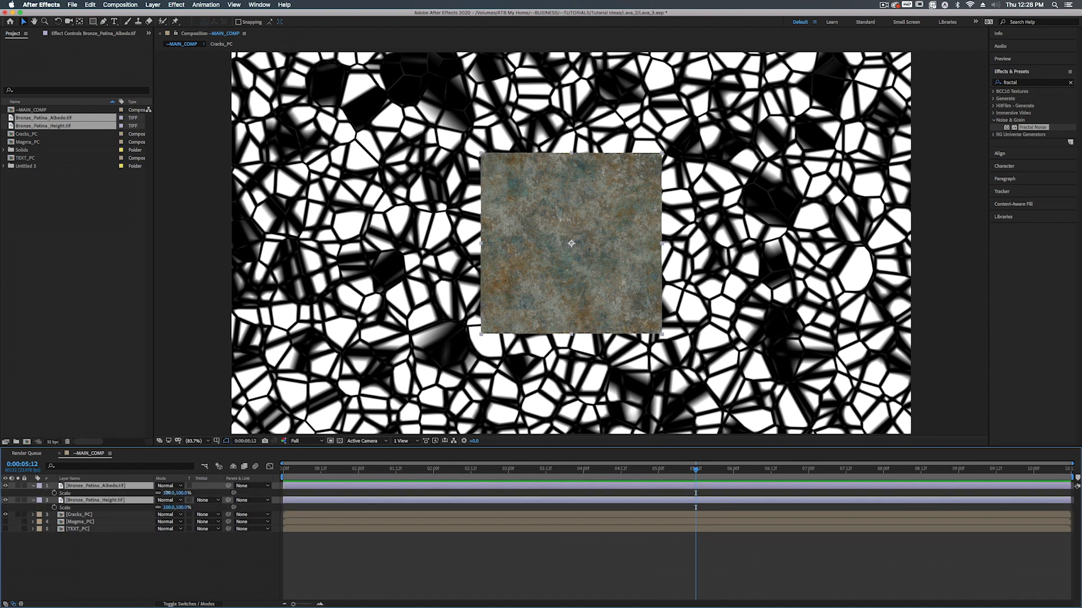
pyautogui.moveTo(166, 493); pyautogui.dragTo(151, 493)
pyautogui.press('F2')
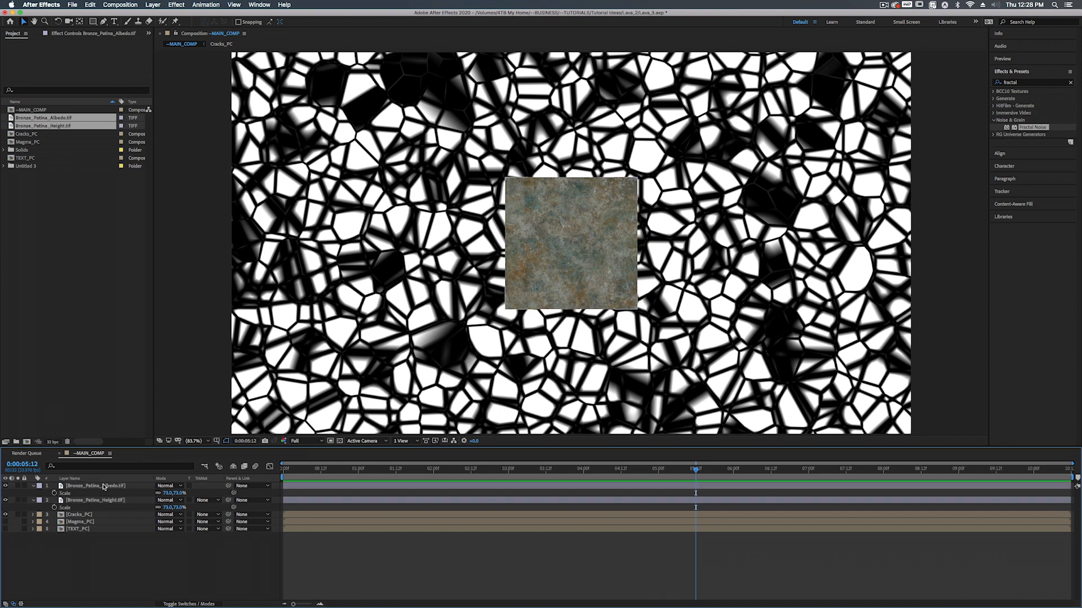
# Step: Apply the Motion Tile effect to Bronze_Patina_Albedo.tif and set its Output Width to 470
pyautogui.click(103, 487)
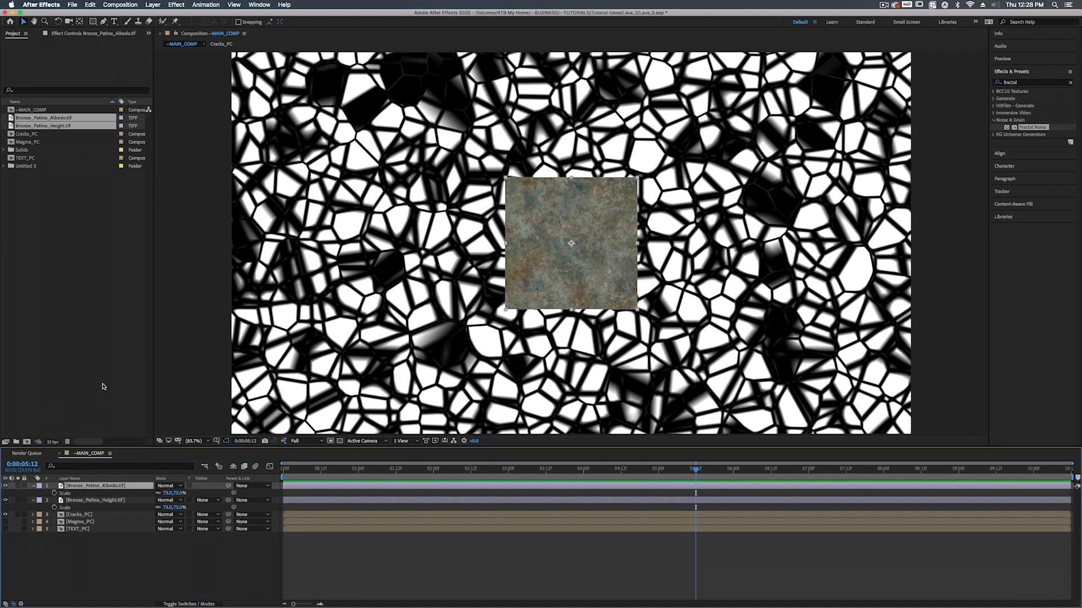
pyautogui.hotkey('ctrl', 'space')
pyautogui.write('mot')
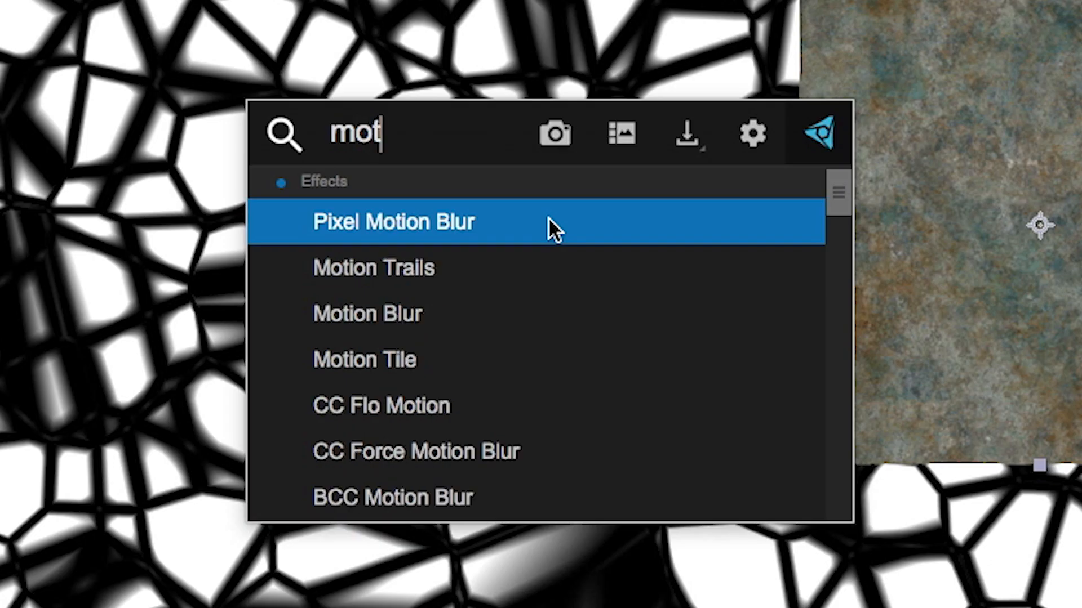
pyautogui.write('ion ti')
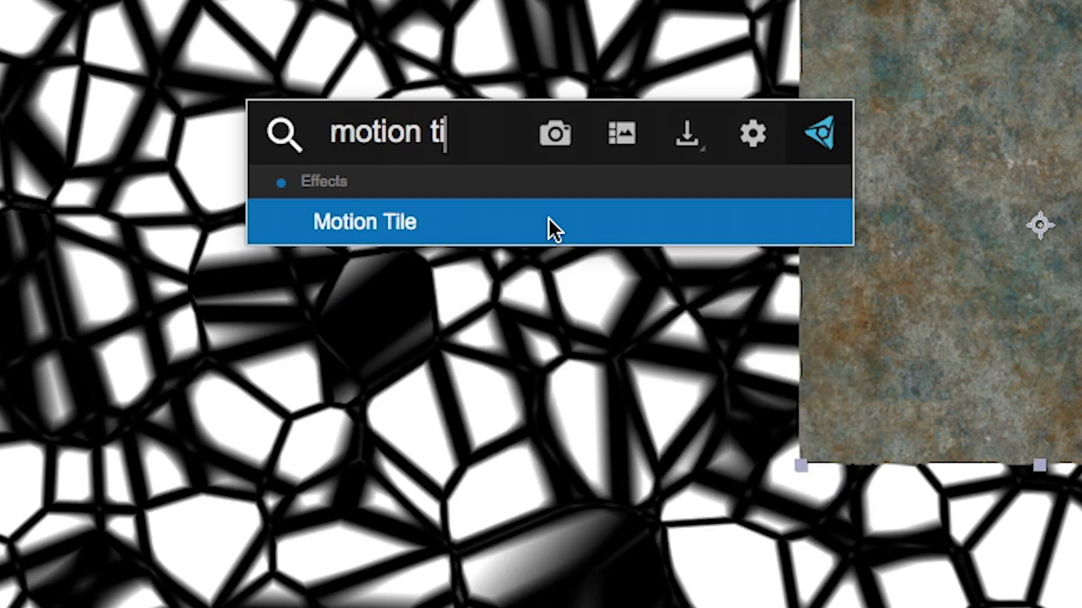
pyautogui.write('le')
pyautogui.press('Return')
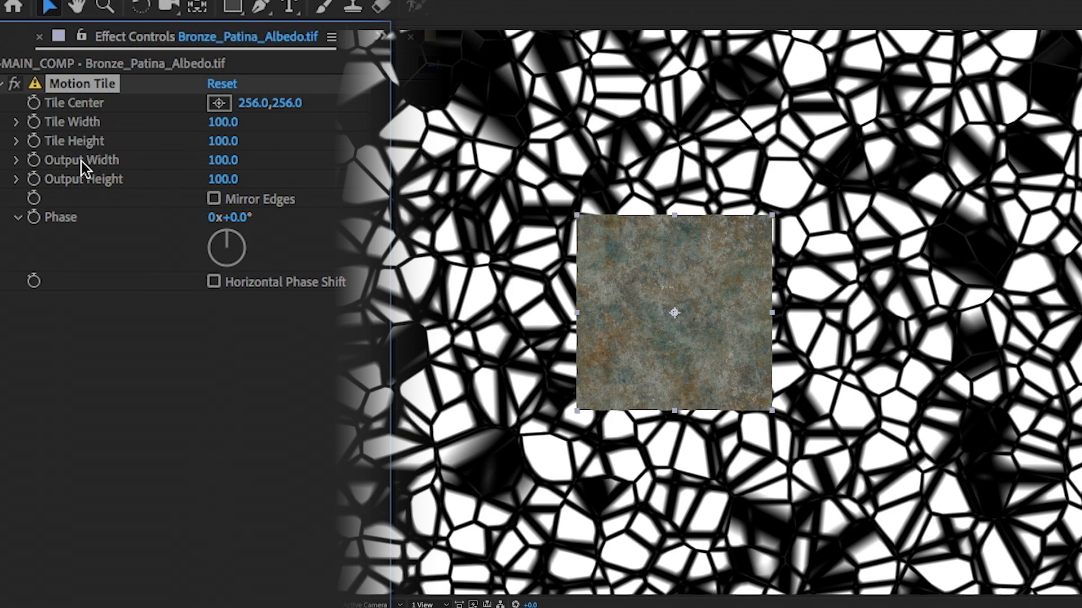
pyautogui.moveTo(223, 160); pyautogui.dragTo(253, 157)
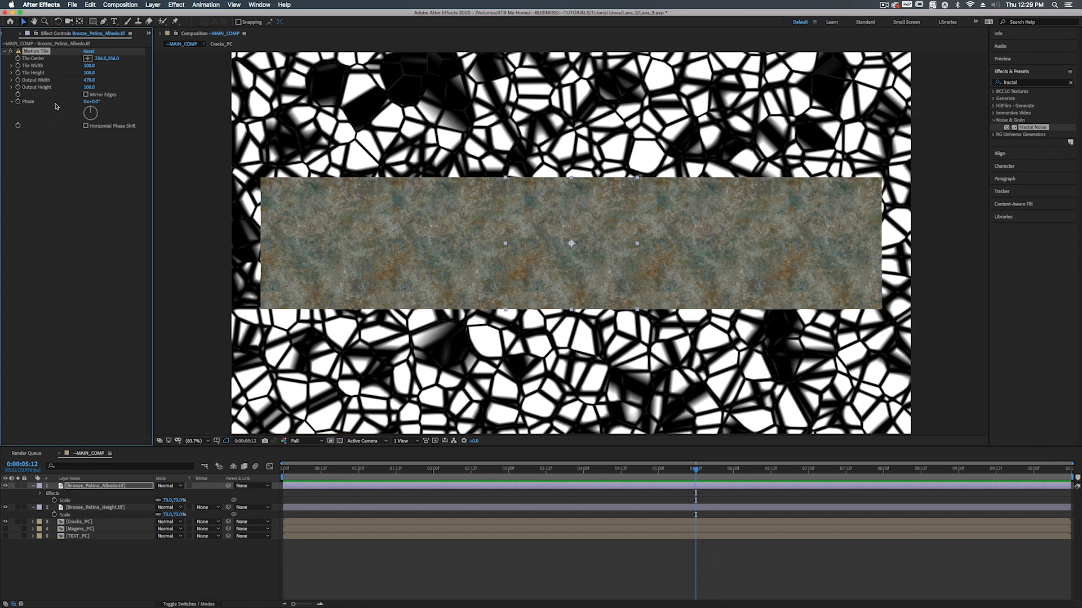
# Step: With TEXT_PC temporarily shown on top as a size guide, set the albedo layer's Motion Tile Output Height to 190, and return TEXT_PC hidden to the bottom
pyautogui.click(6, 536)
pyautogui.moveTo(72, 538); pyautogui.dragTo(75, 484)
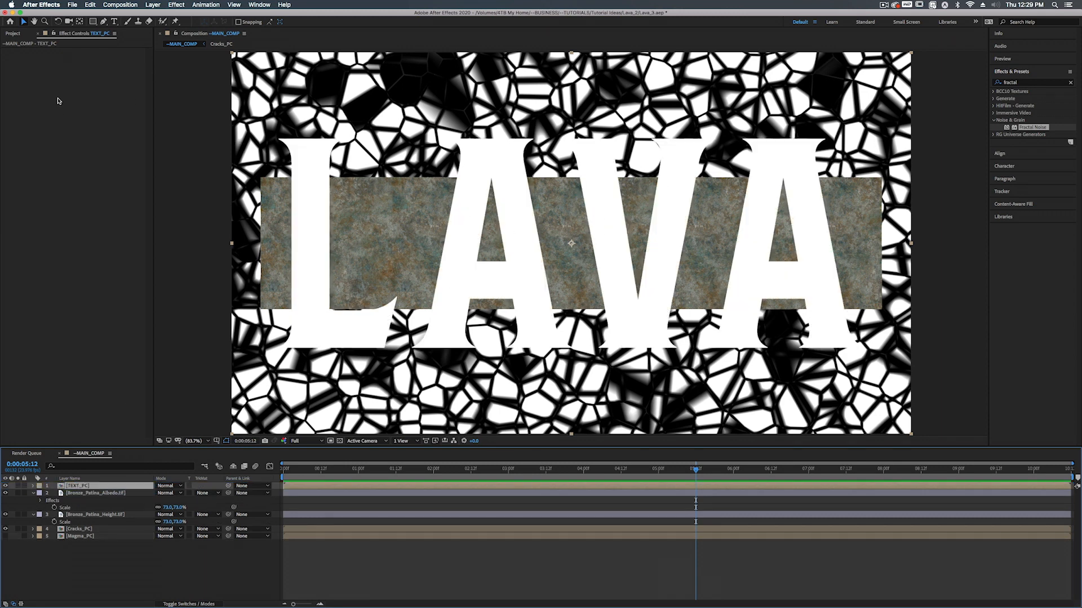
pyautogui.click(103, 493)
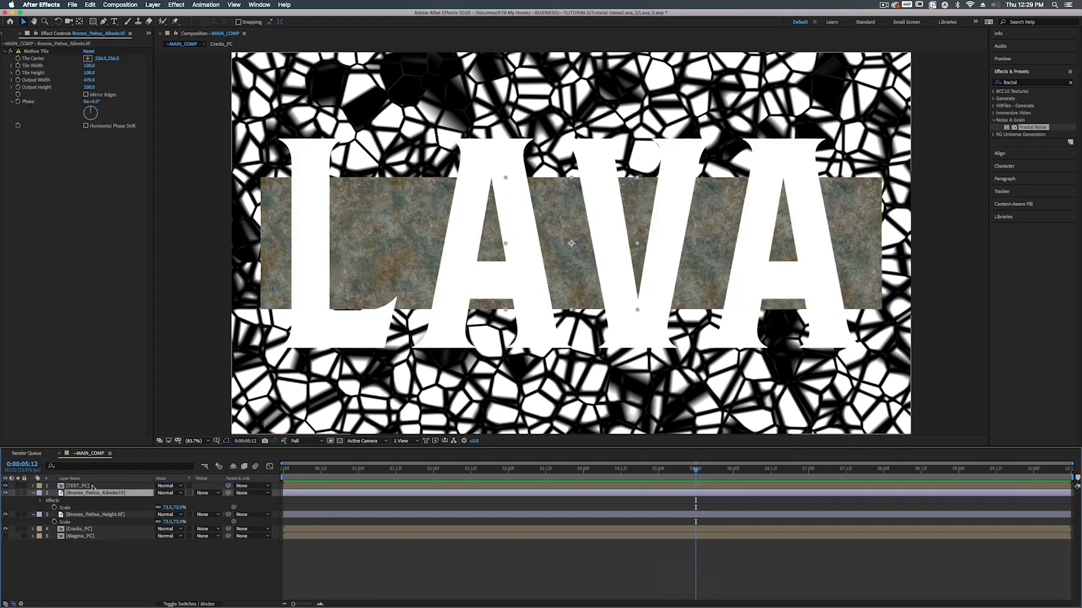
pyautogui.click(90, 87)
pyautogui.write('250')
pyautogui.press('Return')
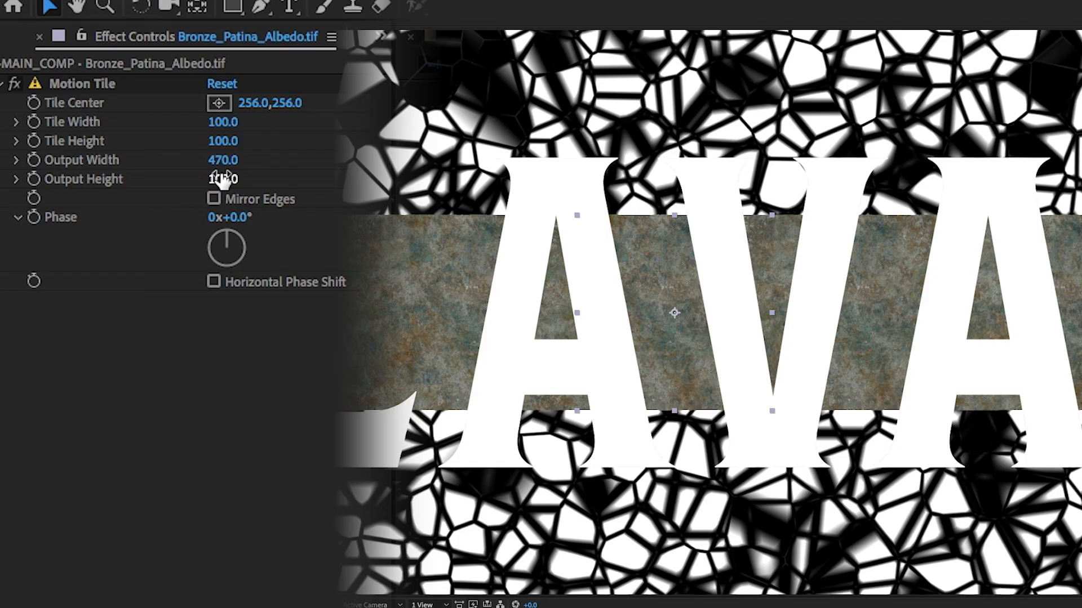
pyautogui.moveTo(234, 170); pyautogui.dragTo(227, 169)
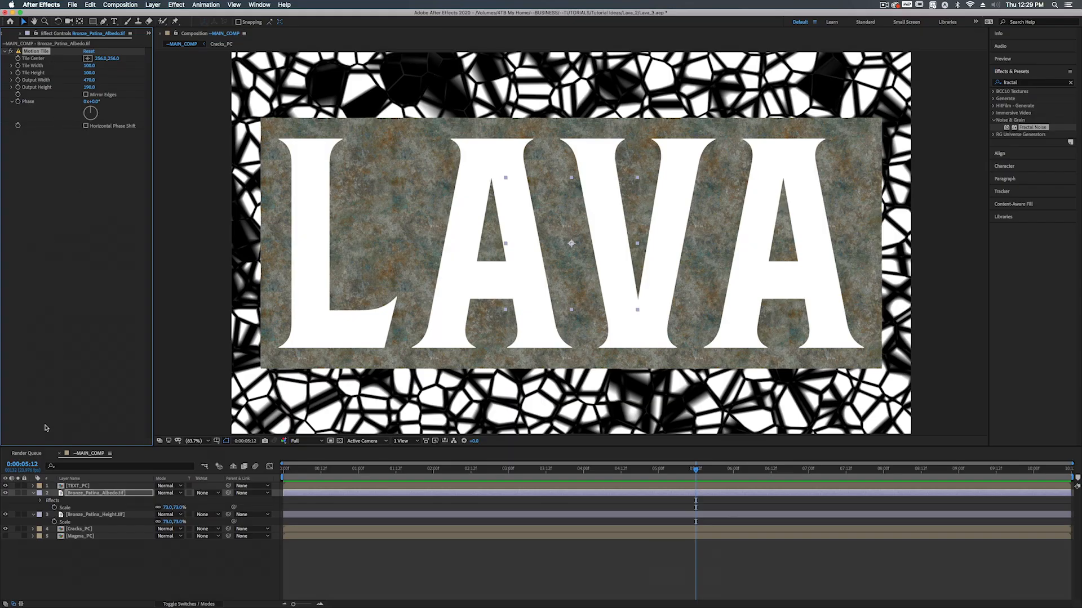
pyautogui.click(5, 486)
pyautogui.moveTo(77, 486); pyautogui.dragTo(67, 543)
# Step: Copy the Motion Tile effect from Bronze_Patina_Albedo.tif to Bronze_Patina_Height.tif
pyautogui.click(73, 486)
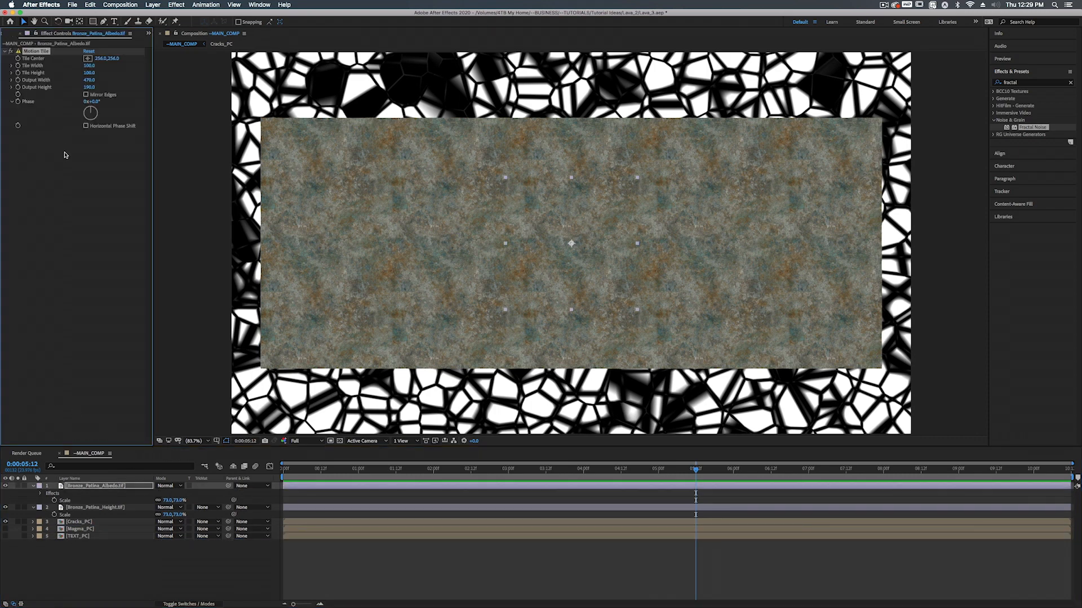
pyautogui.press('super+c')
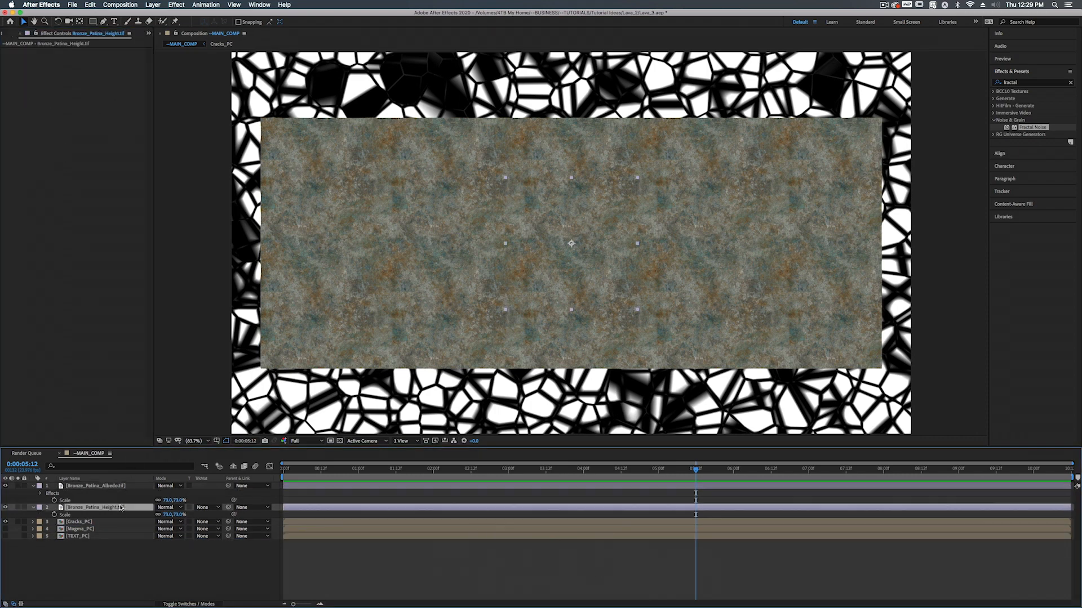
pyautogui.press('super+Down')
pyautogui.press('super+v')
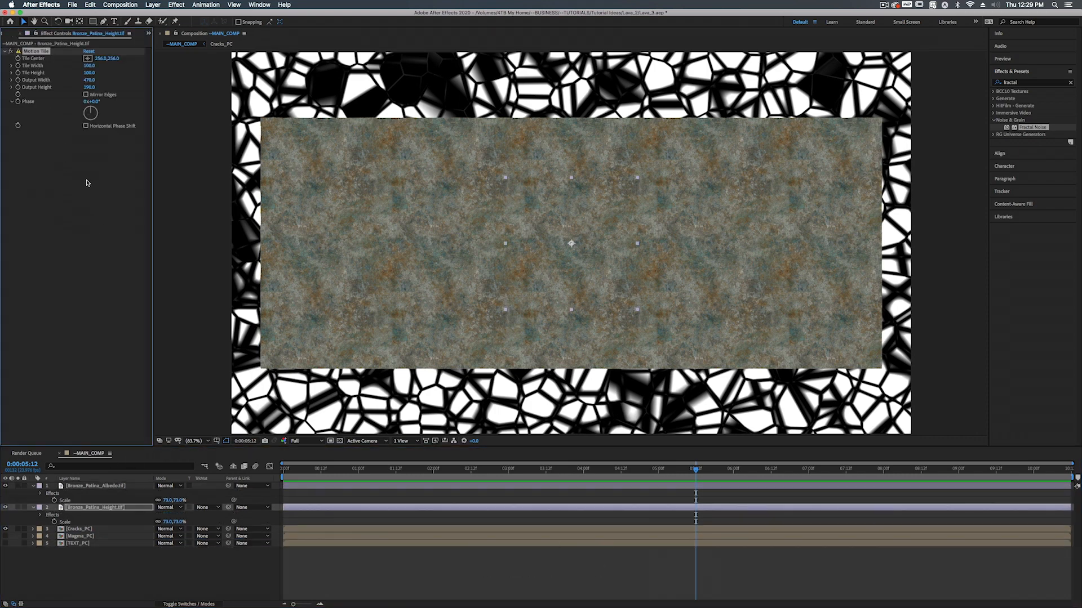
# Step: Pre-compose Bronze_Patina_Albedo.tif as Texture_PC, moving all attributes into the new composition
pyautogui.click(93, 487)
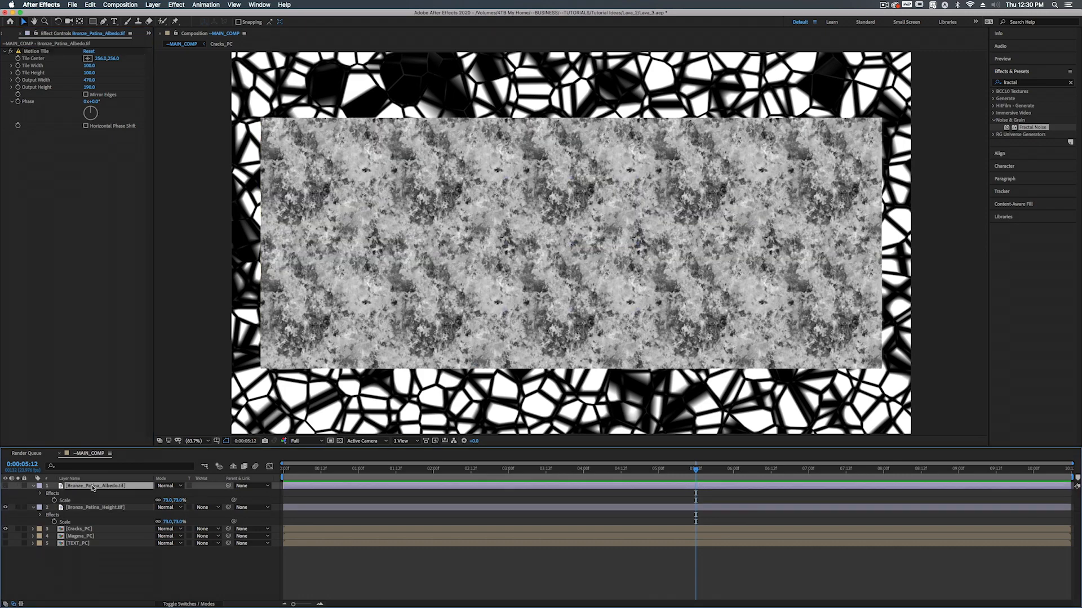
pyautogui.click(5, 486)
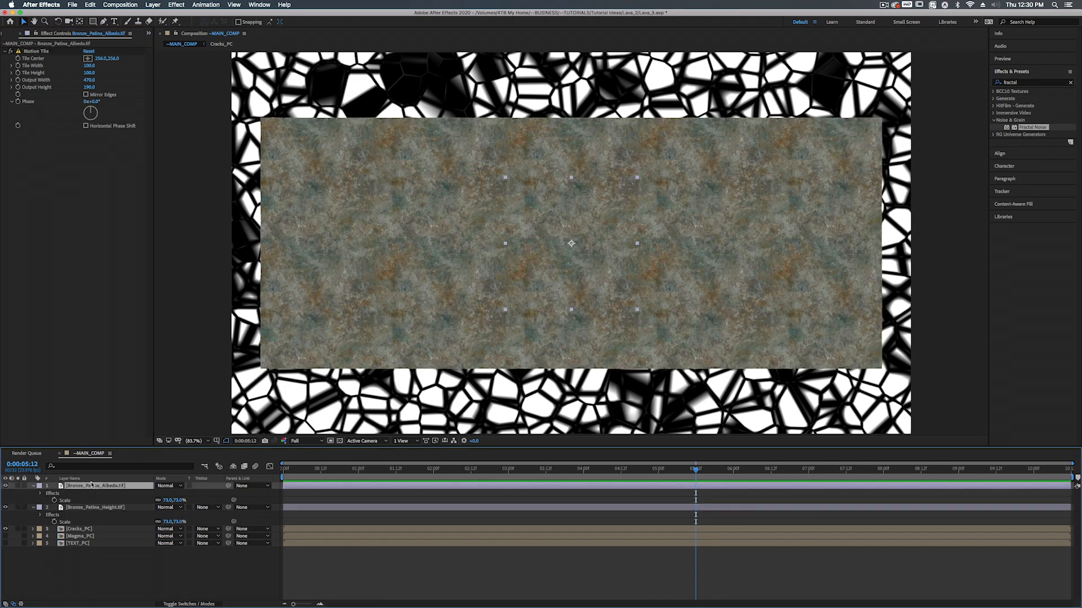
pyautogui.press('shift+super+c')
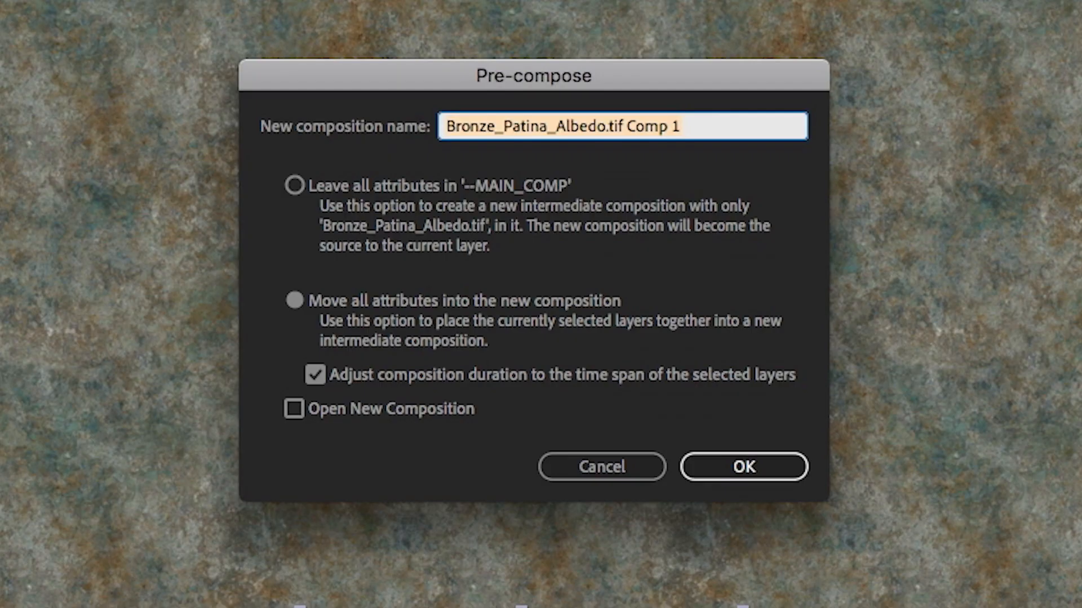
pyautogui.write('Texture')
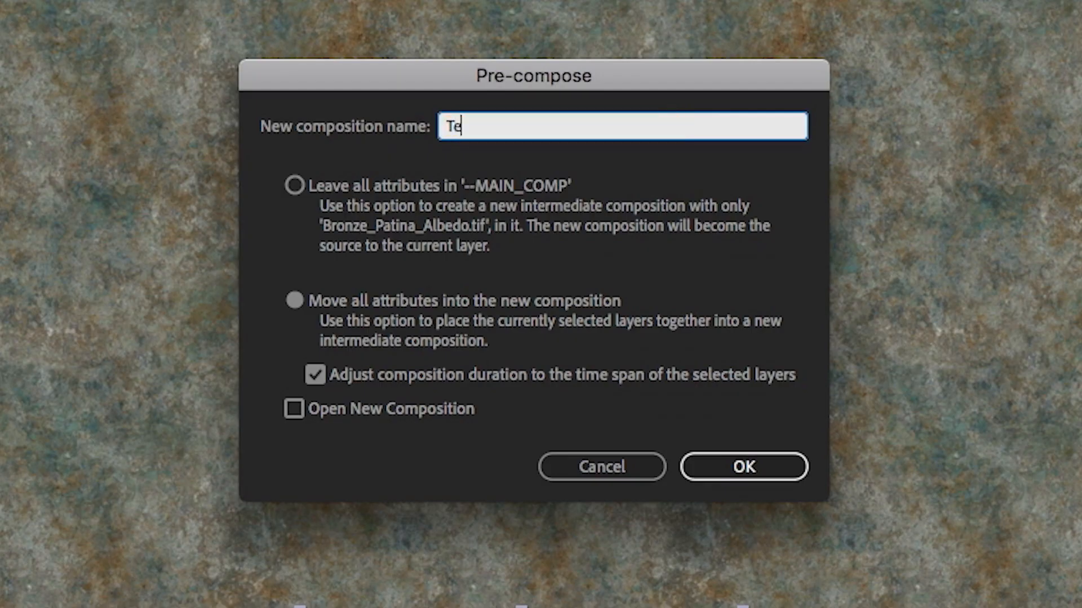
pyautogui.write('_PC')
pyautogui.press('Return')
# Step: Pre-compose Bronze_Patina_Height.tif as Height_Matte_PC, moving all attributes into the new composition
pyautogui.click(83, 494)
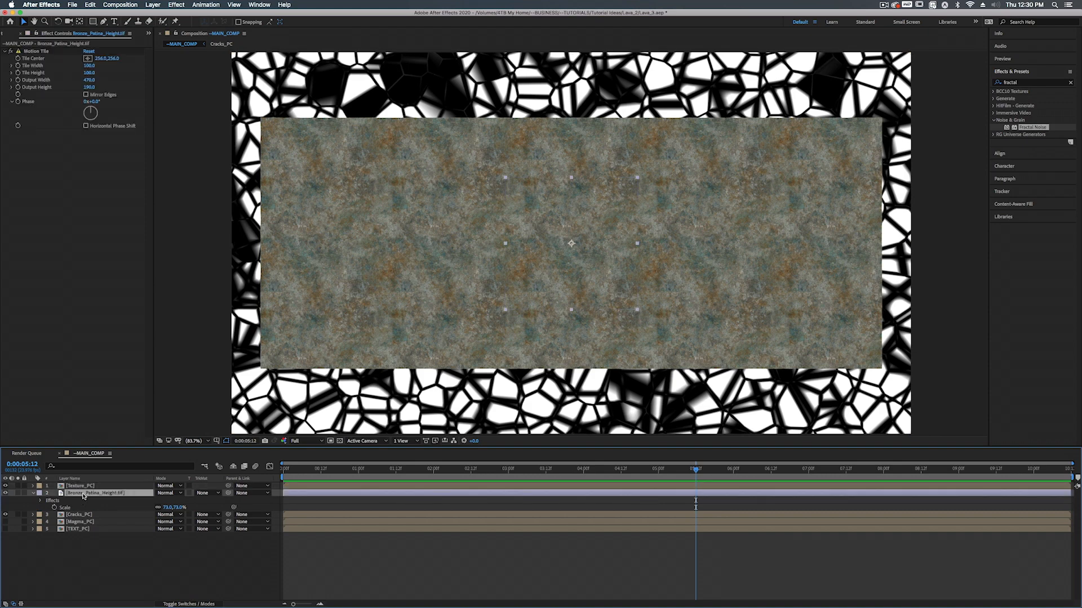
pyautogui.press('shift+super+c')
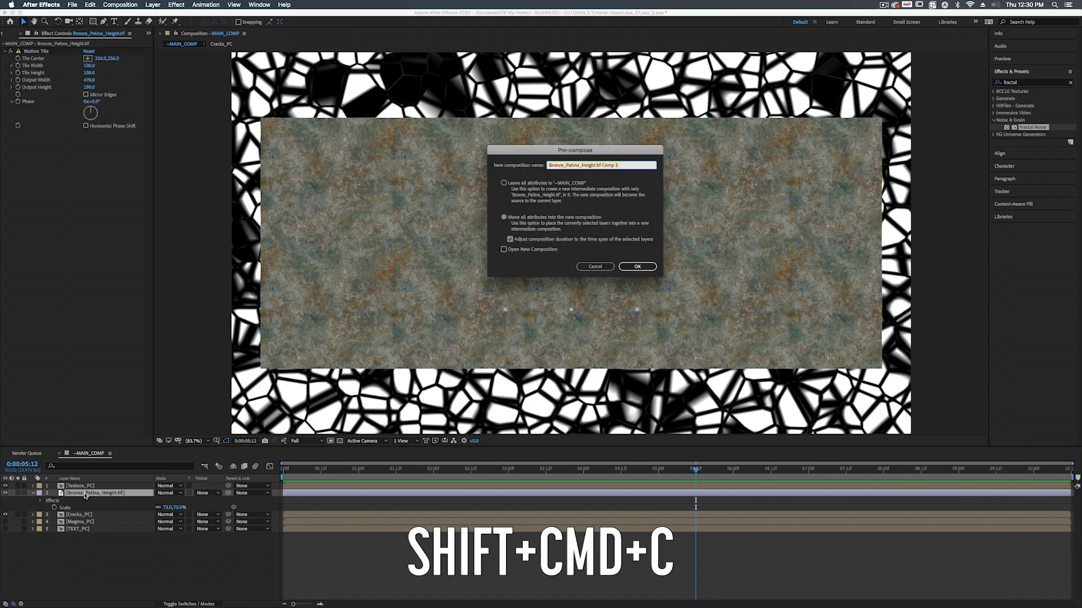
pyautogui.write('Height_')
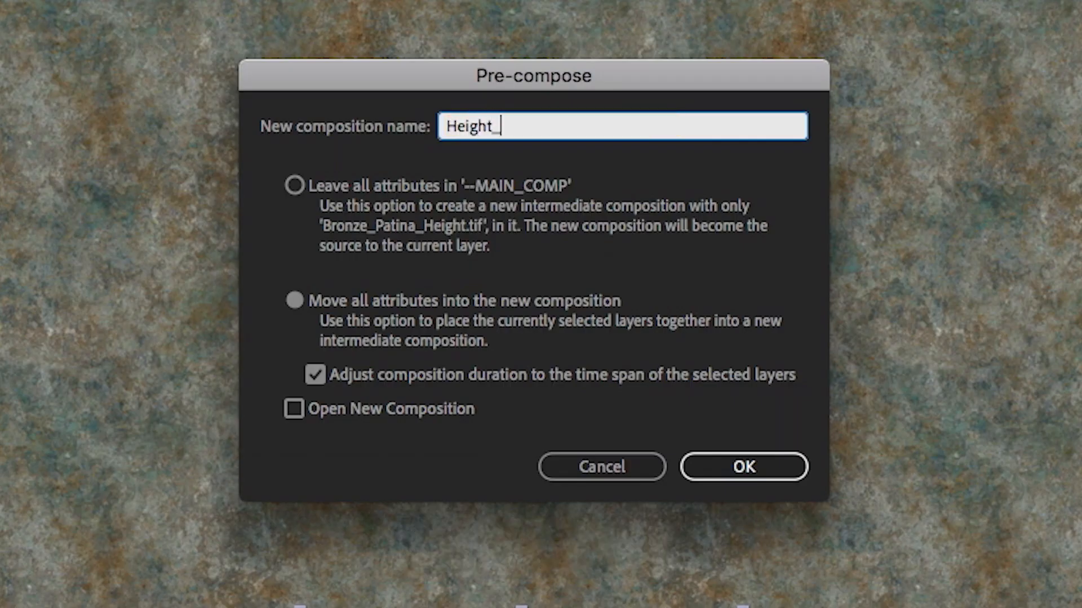
pyautogui.write('Matte_PC')
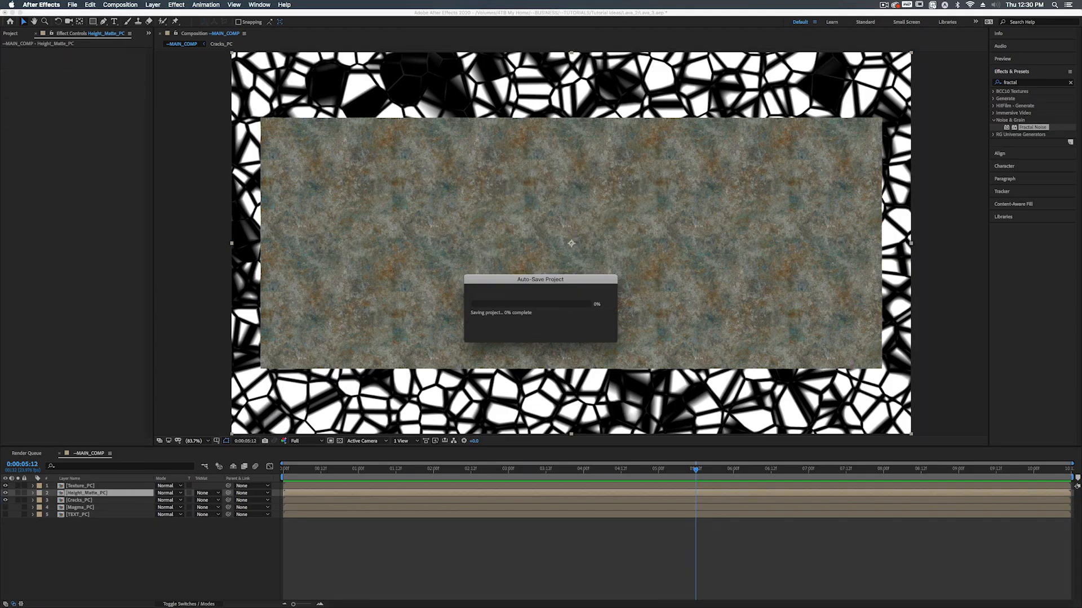
pyautogui.press('Return')
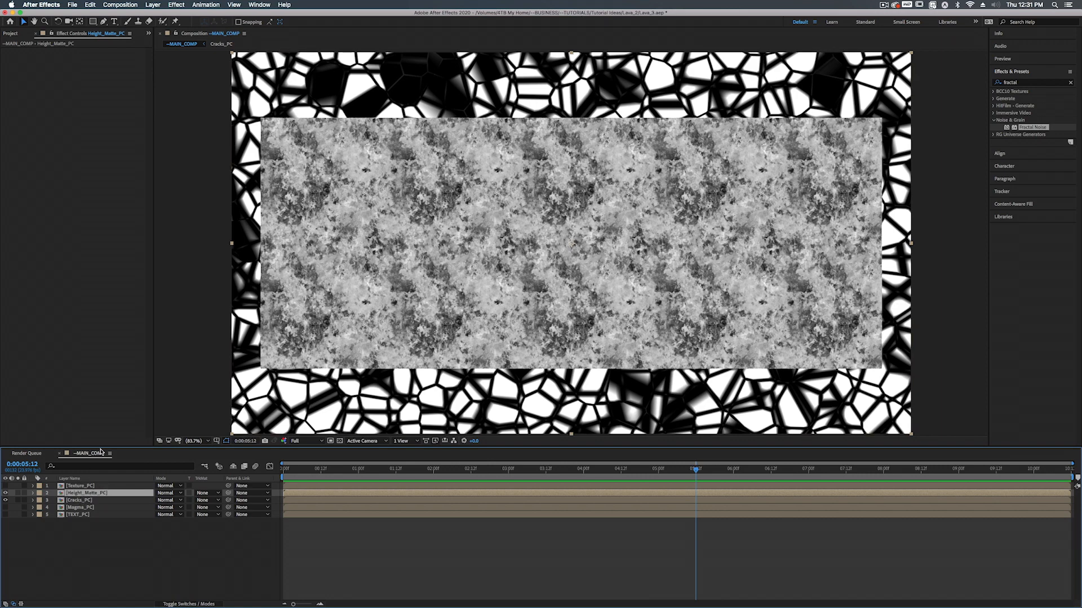
# Step: Hide Height_Matte_PC and create a comp-sized black solid between Cracks_PC and Magma_PC
pyautogui.click(66, 501)
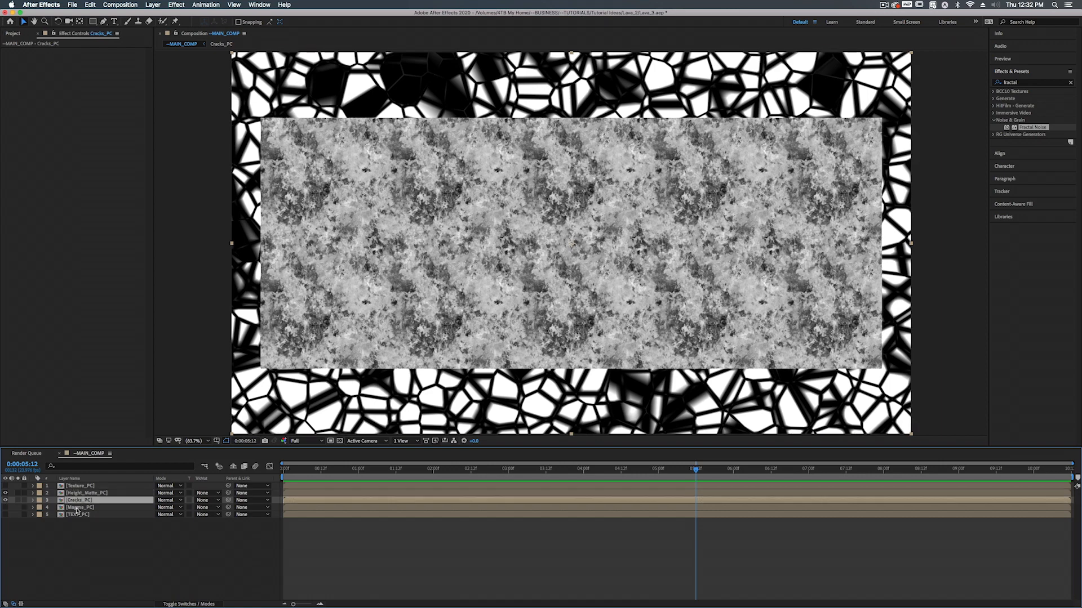
pyautogui.click(5, 493)
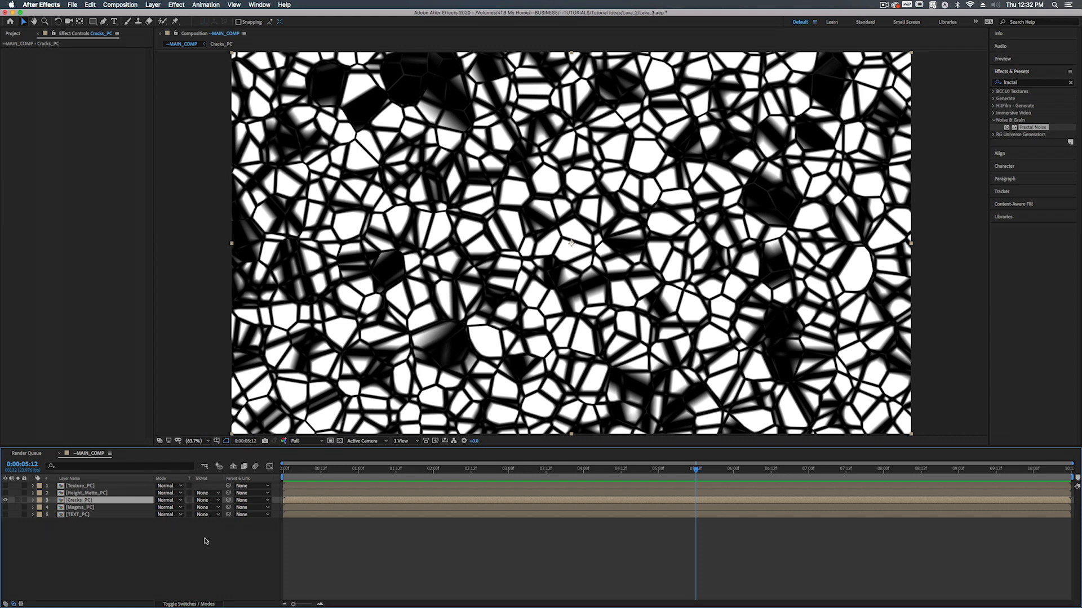
pyautogui.click(87, 510)
pyautogui.rightClick(100, 542)
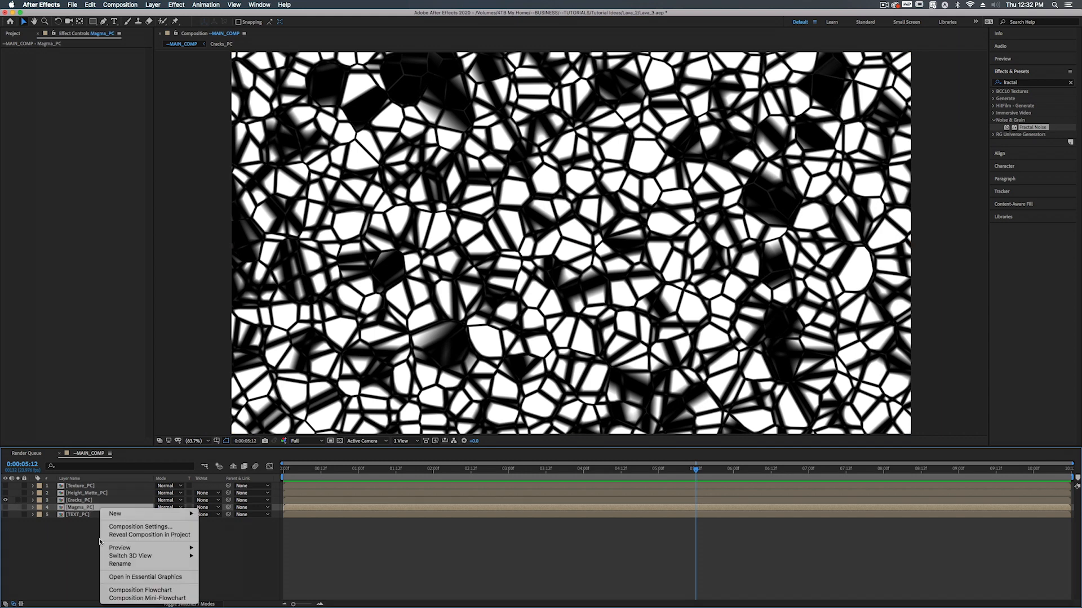
pyautogui.moveTo(116, 517)
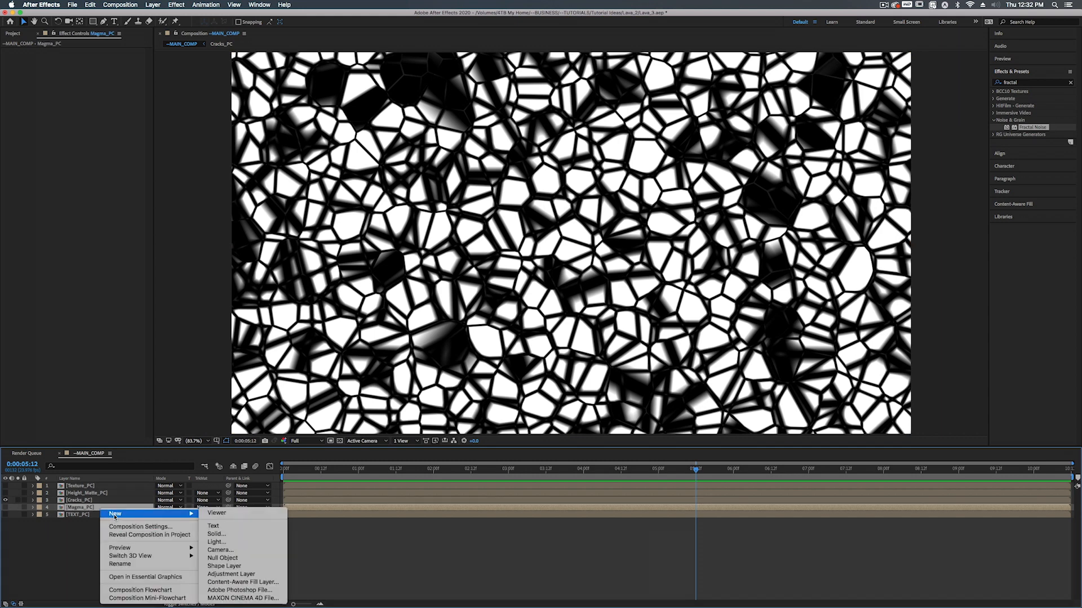
pyautogui.click(210, 536)
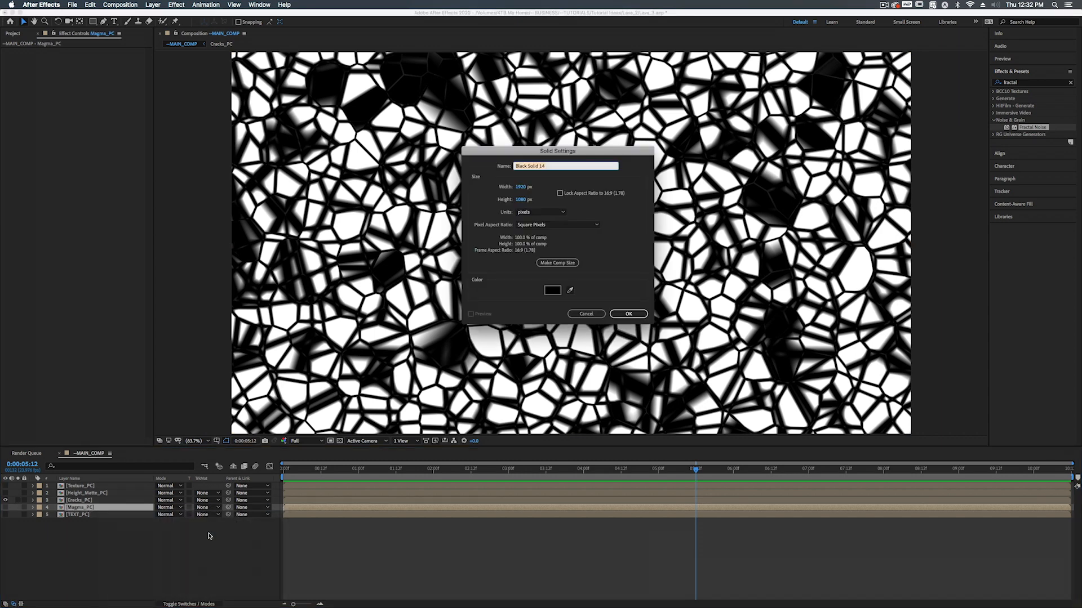
pyautogui.click(629, 314)
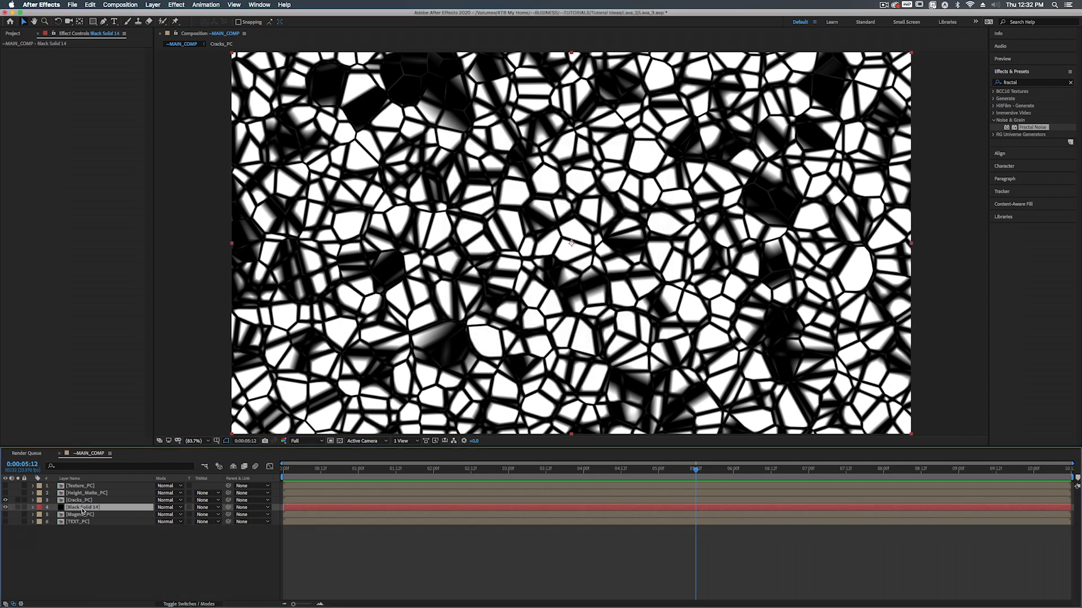
# Step: Set the black solid's track matte to Luma Inverted Matte of Cracks_PC and turn on the transparency grid
pyautogui.click(201, 509)
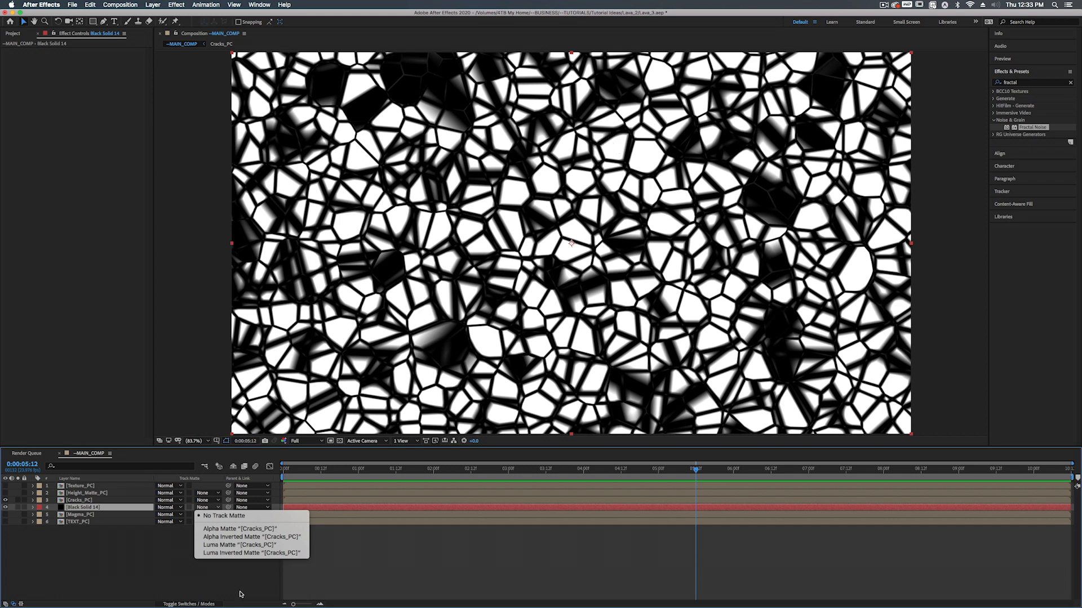
pyautogui.click(242, 553)
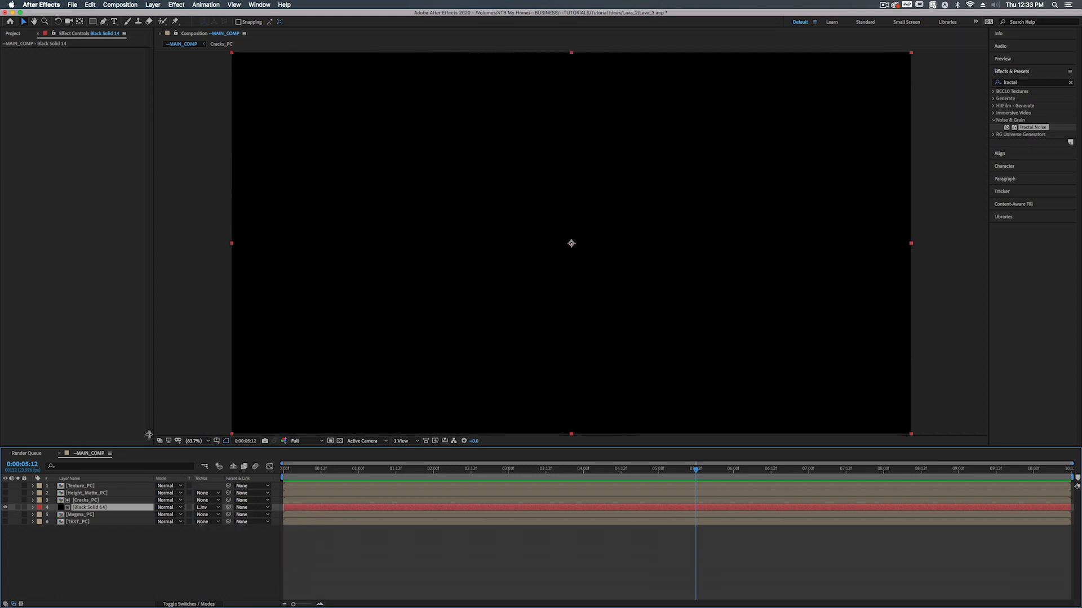
pyautogui.click(340, 442)
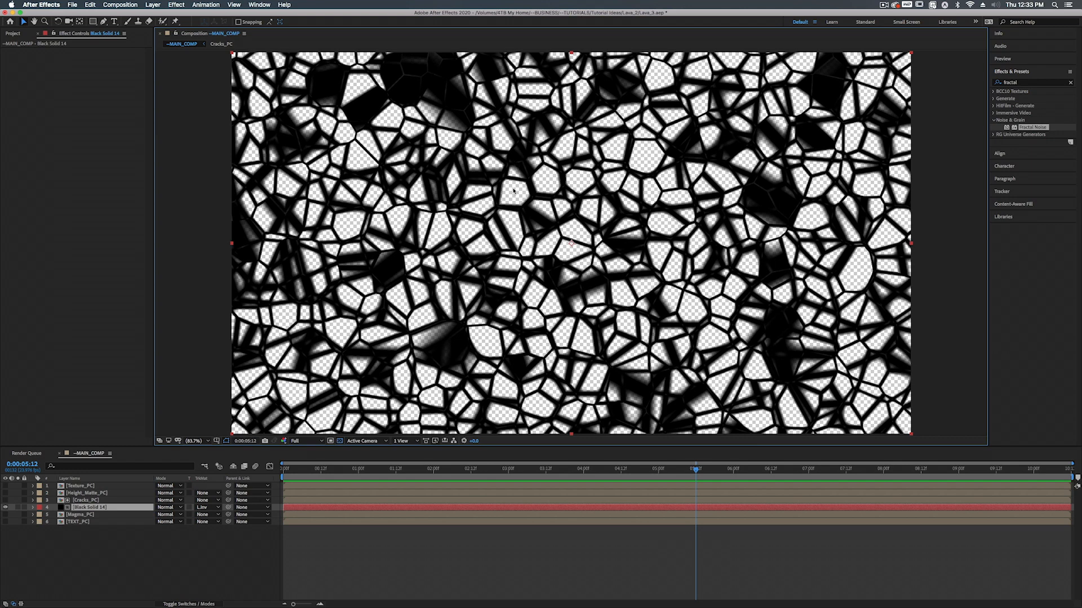
# Step: Pre-compose Cracks_PC and the black solid together as Cracks_Matte_PC, then display the result over the transparency grid
pyautogui.click(340, 441)
pyautogui.click(90, 501)
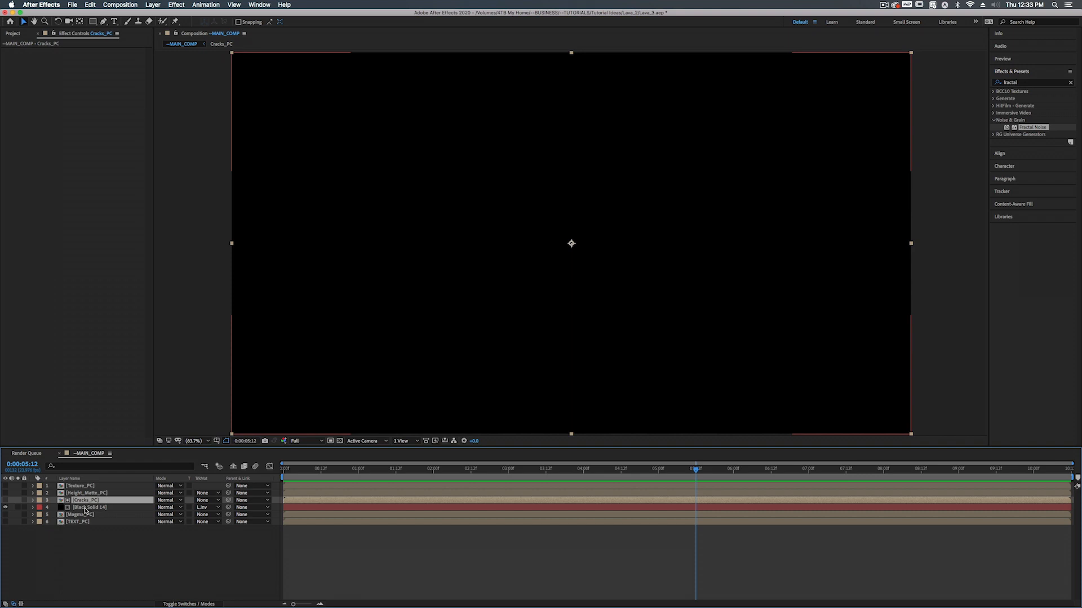
pyautogui.keyDown('shift'); pyautogui.click(85, 508); pyautogui.keyUp('shift')
pyautogui.press('shift+super+c')
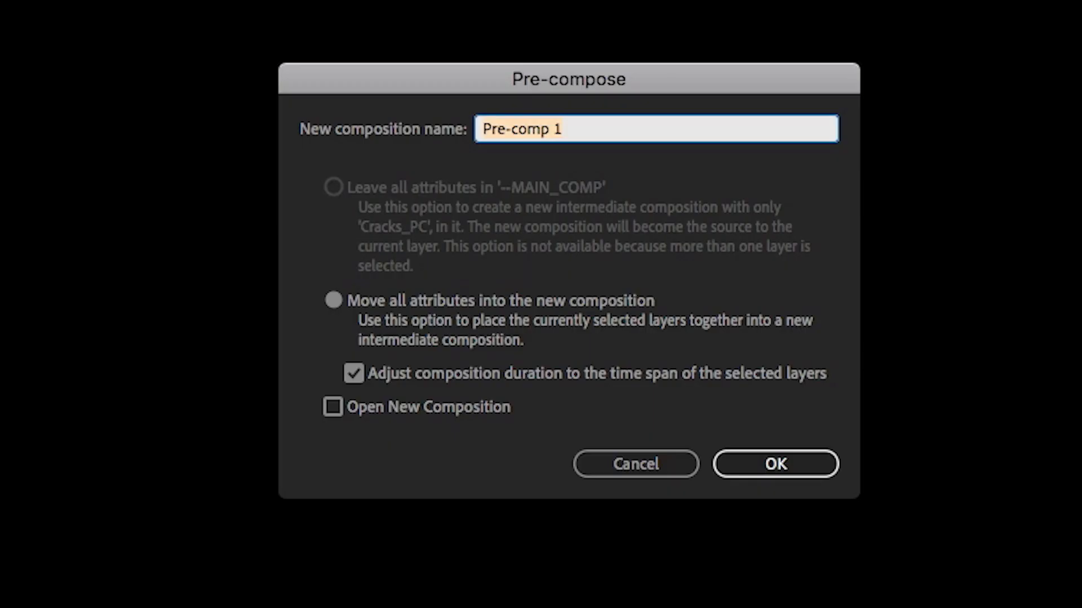
pyautogui.write('Crack')
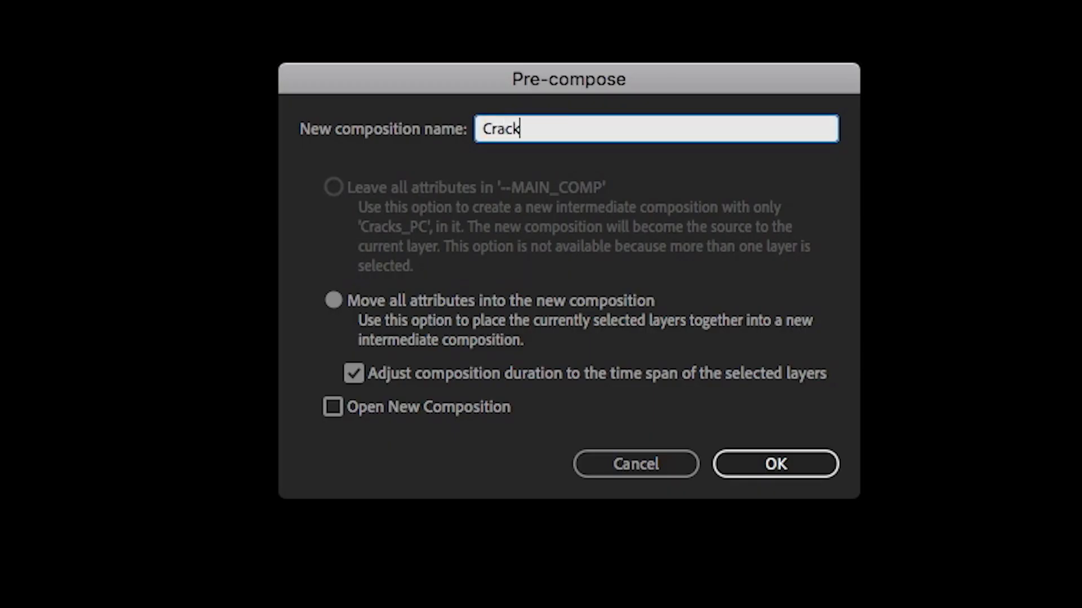
pyautogui.write('s_Matte_PC')
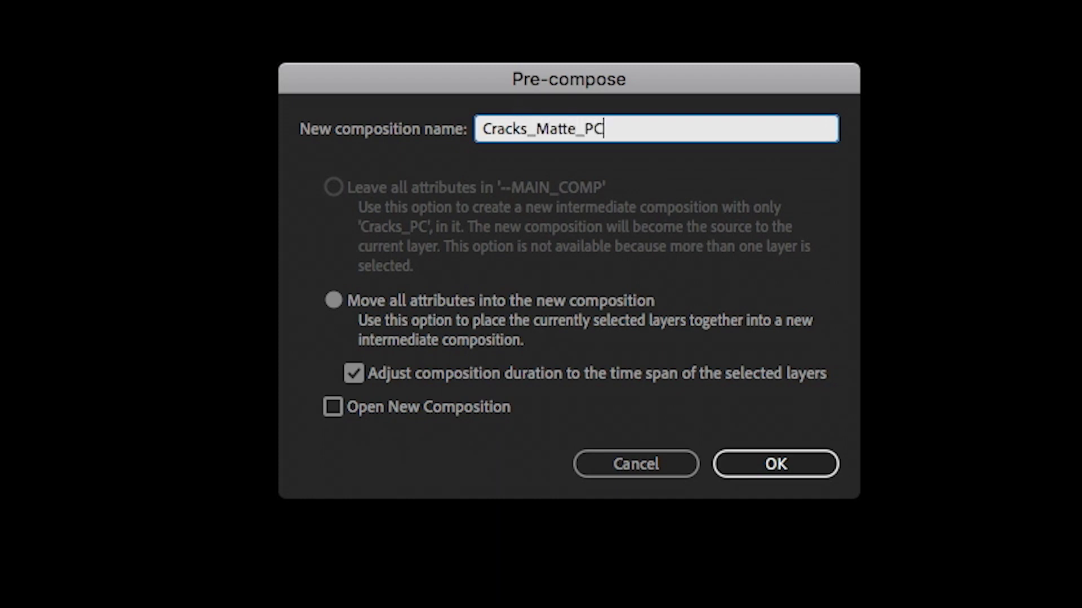
pyautogui.press('Return')
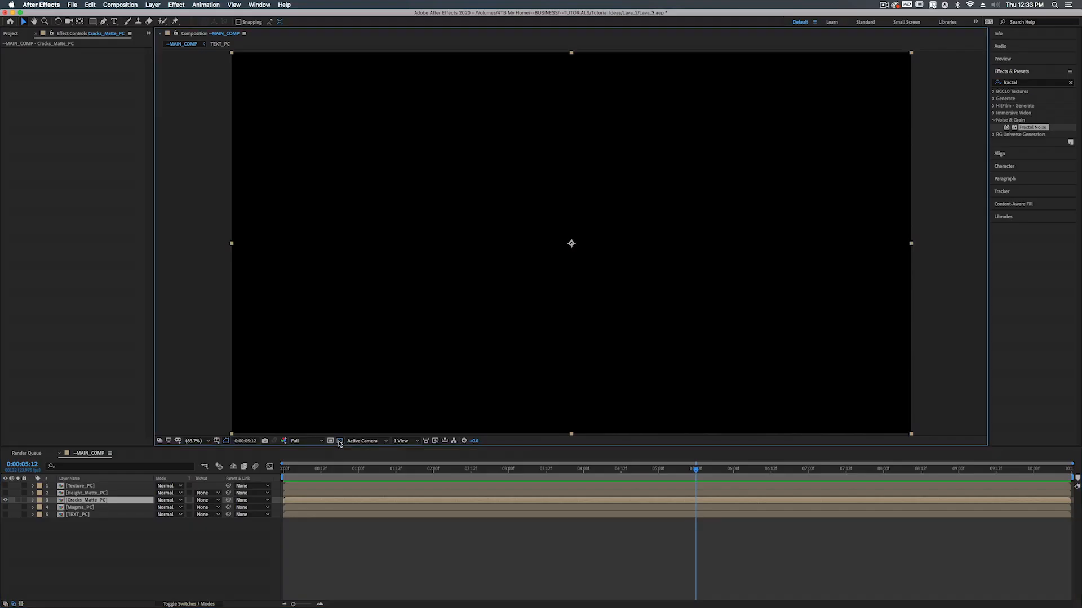
pyautogui.click(339, 440)
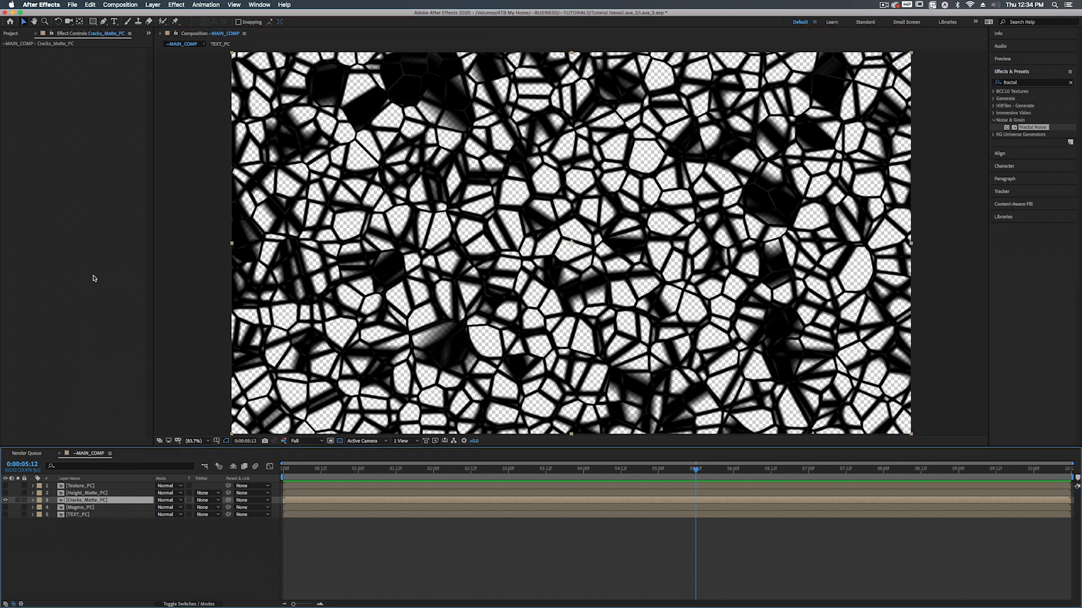
# Step: Apply Roughen Edges to Cracks_Matte_PC with Border about 14.9, Edge Sharpness 1.82 and Scale 30
pyautogui.hotkey('ctrl', 'space')
pyautogui.write('roughen')
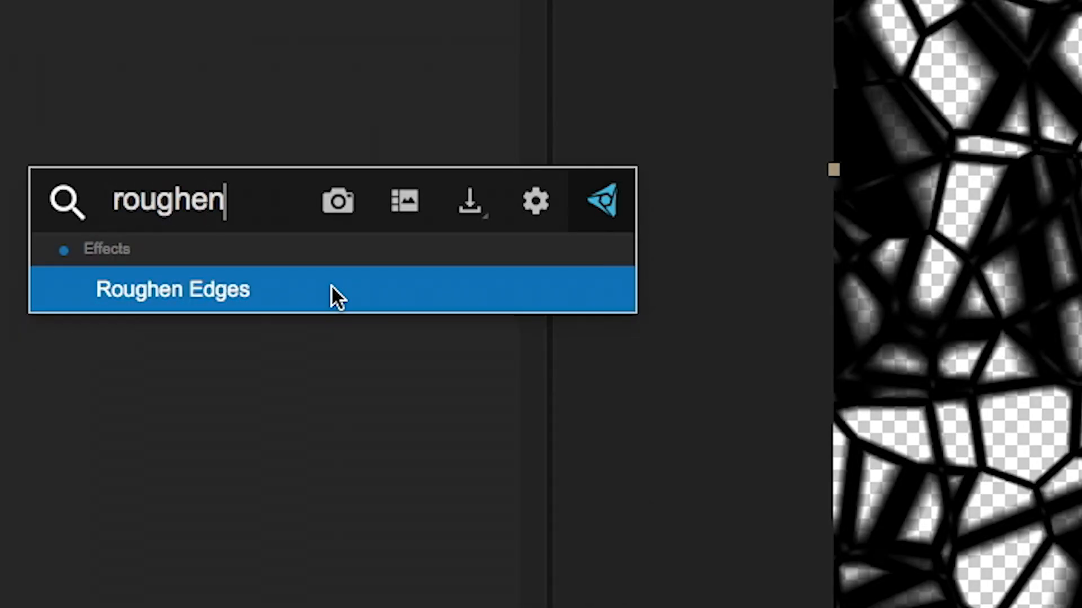
pyautogui.click(330, 285)
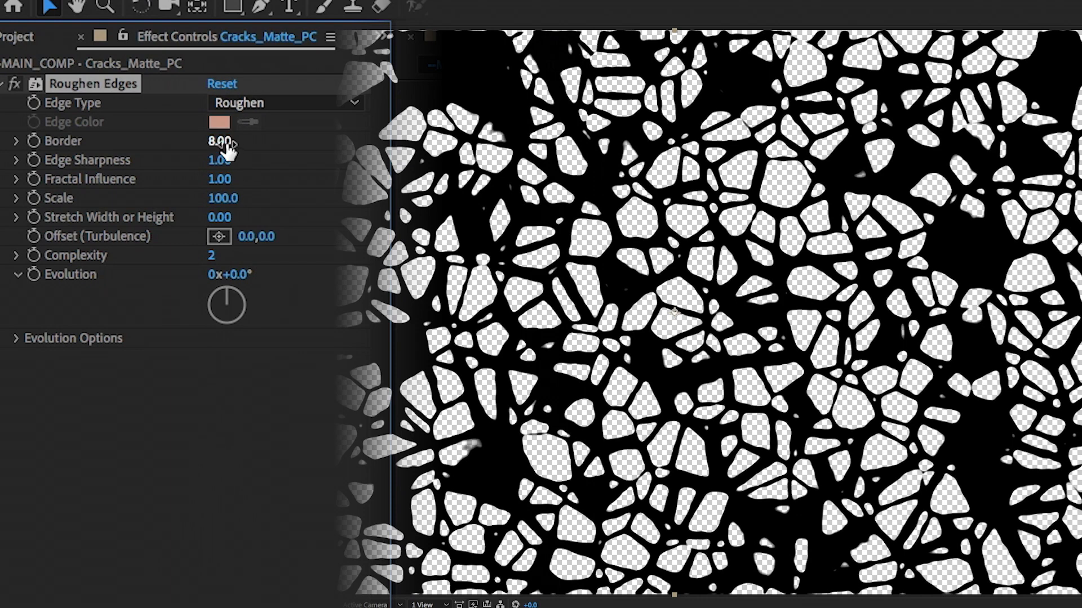
pyautogui.moveTo(224, 141); pyautogui.dragTo(306, 159)
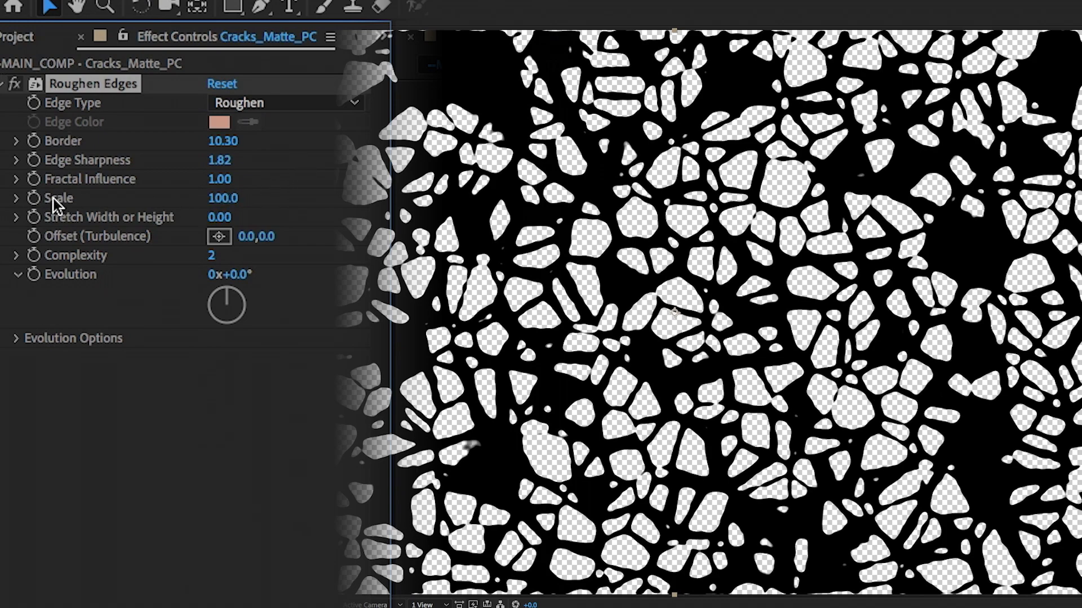
pyautogui.moveTo(223, 200); pyautogui.dragTo(222, 276)
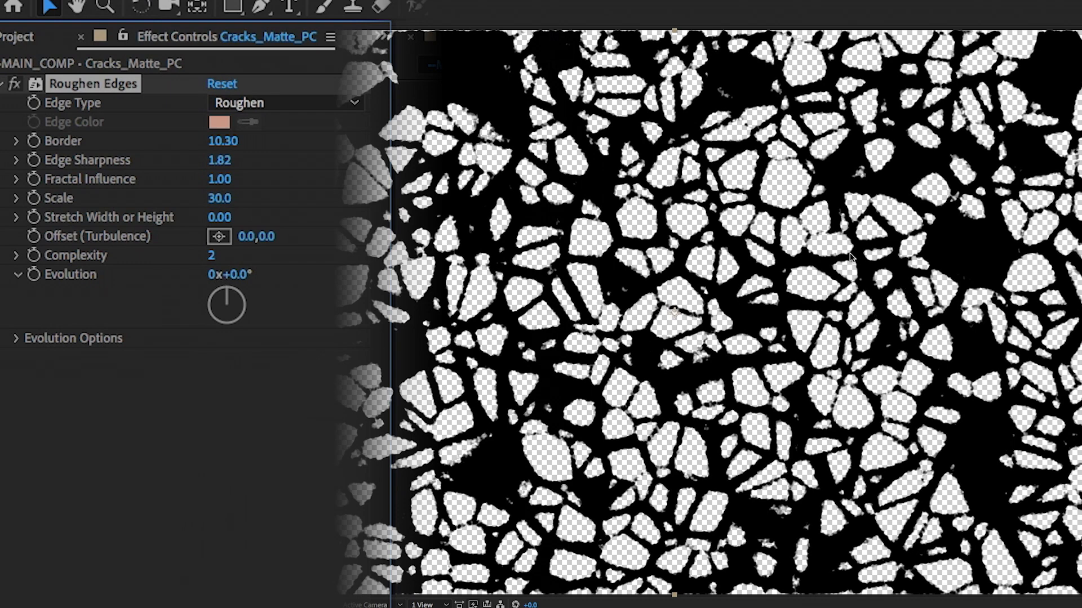
pyautogui.moveTo(223, 141); pyautogui.dragTo(254, 127)
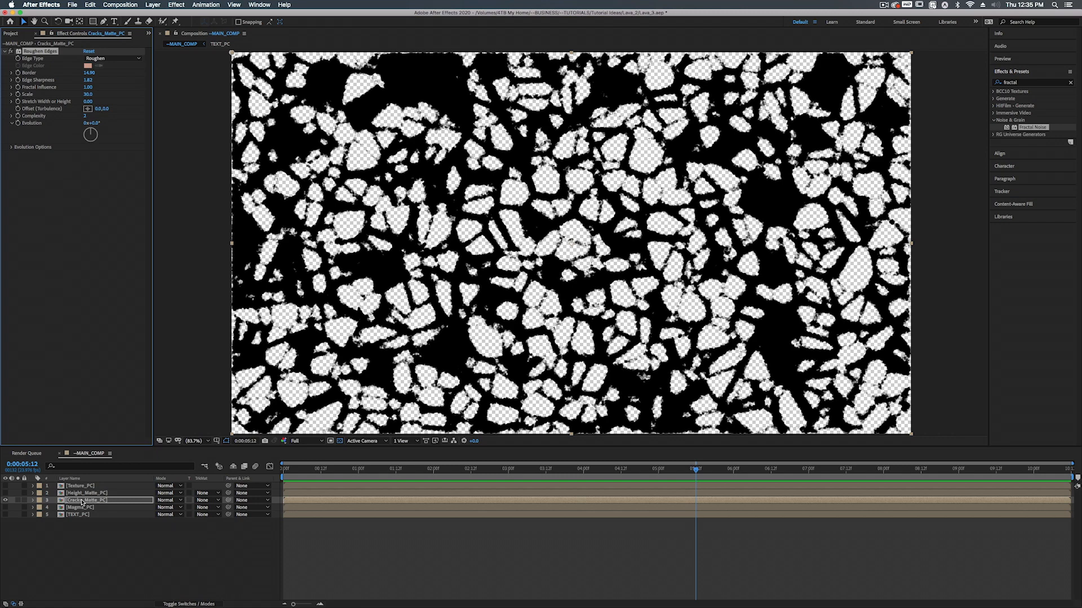
# Step: Duplicate the Cracks_Matte_PC layer and hide the lower copy
pyautogui.press('super+d')
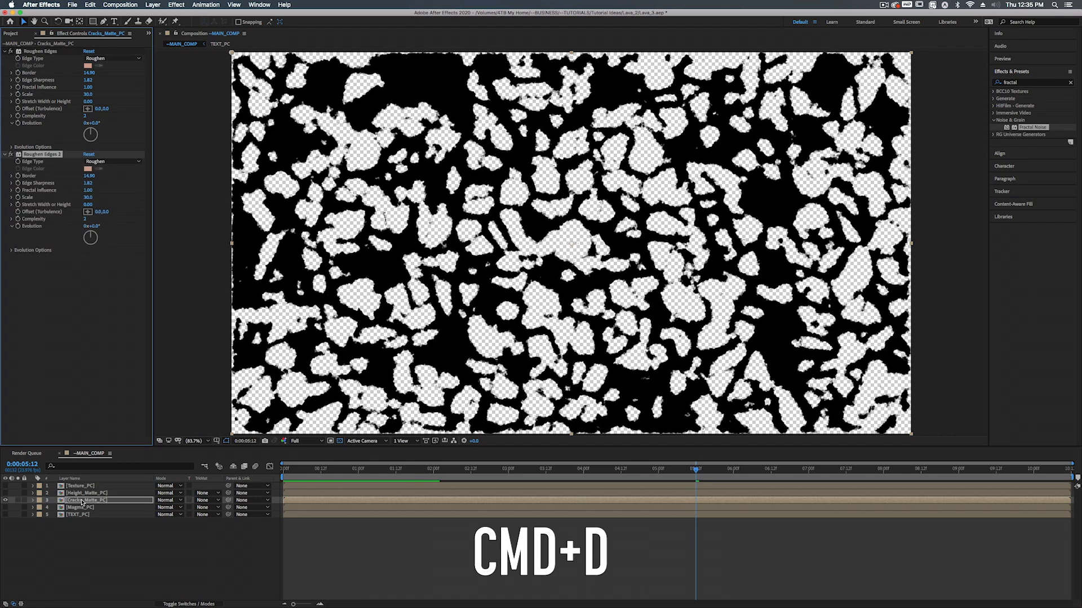
pyautogui.press('Delete')
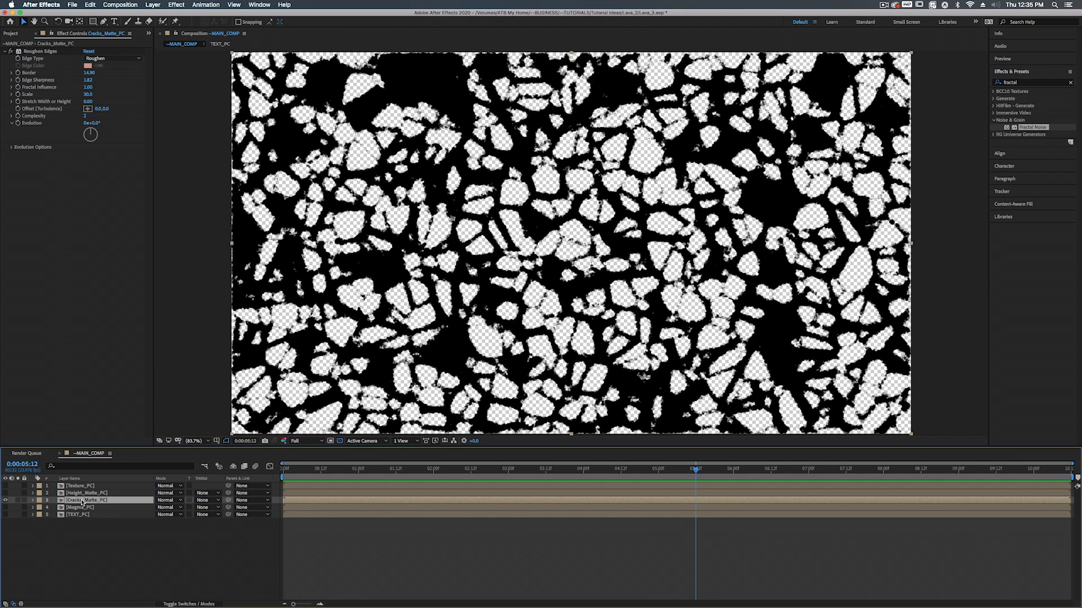
pyautogui.press('super+d')
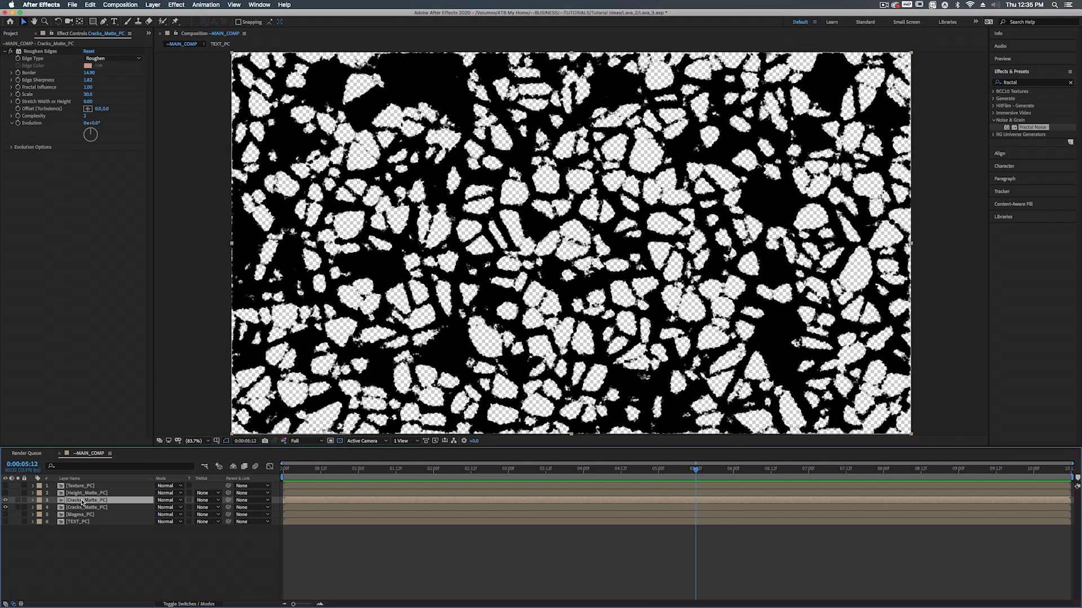
pyautogui.click(6, 507)
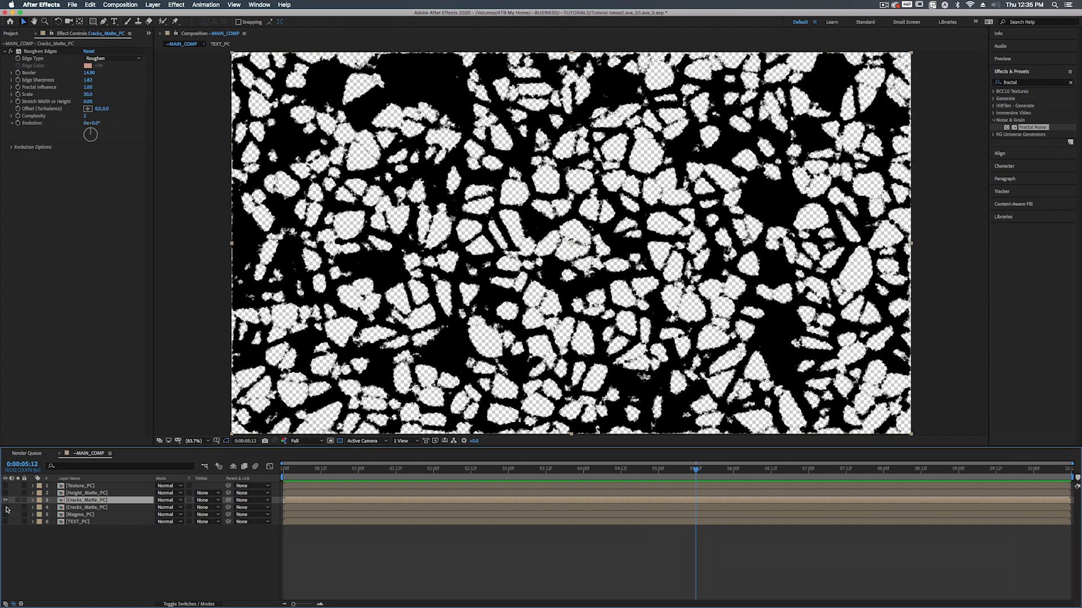
# Step: Duplicate TEXT_PC and place the copy between the two Cracks_Matte_PC layers
pyautogui.click(76, 522)
pyautogui.press('cmd+d')
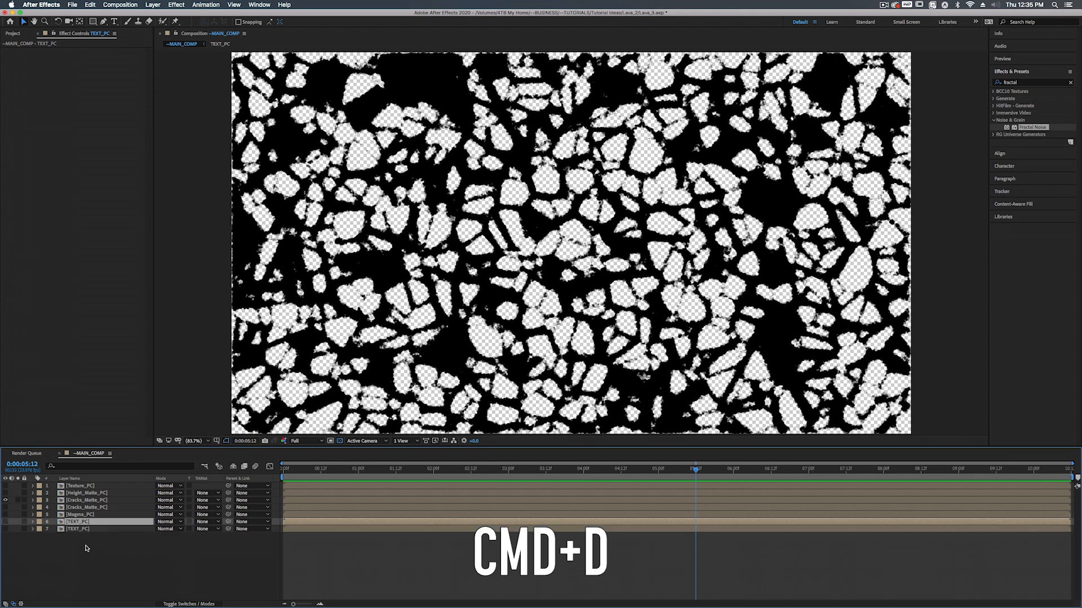
pyautogui.moveTo(77, 523); pyautogui.dragTo(86, 507)
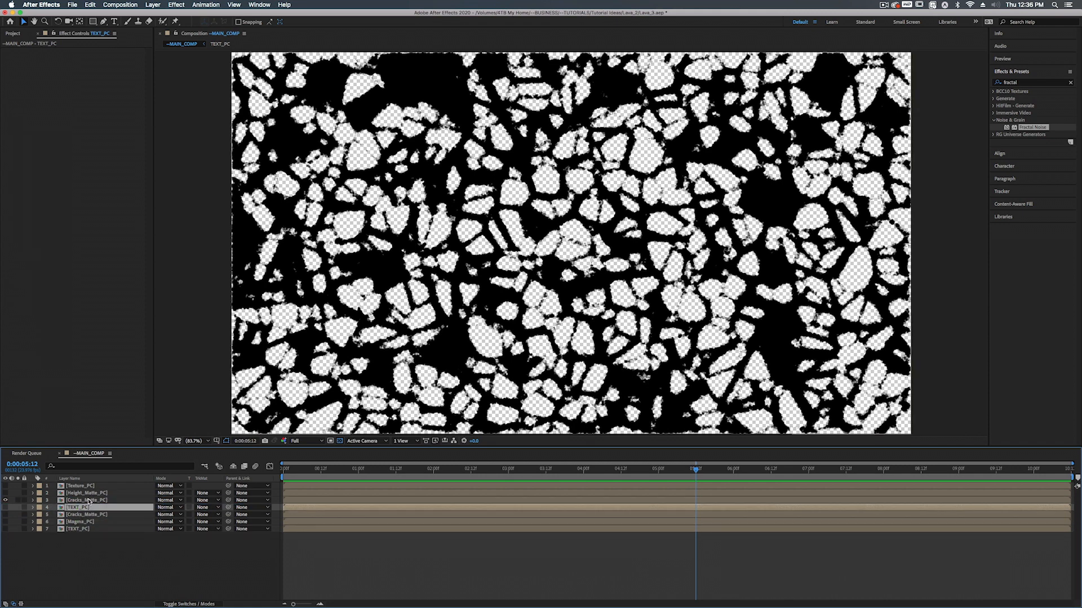
# Step: Pre-compose Height_Matte_PC, the upper Cracks_Matte_PC and the TEXT_PC copy together as Bevel_Matte
pyautogui.click(85, 493)
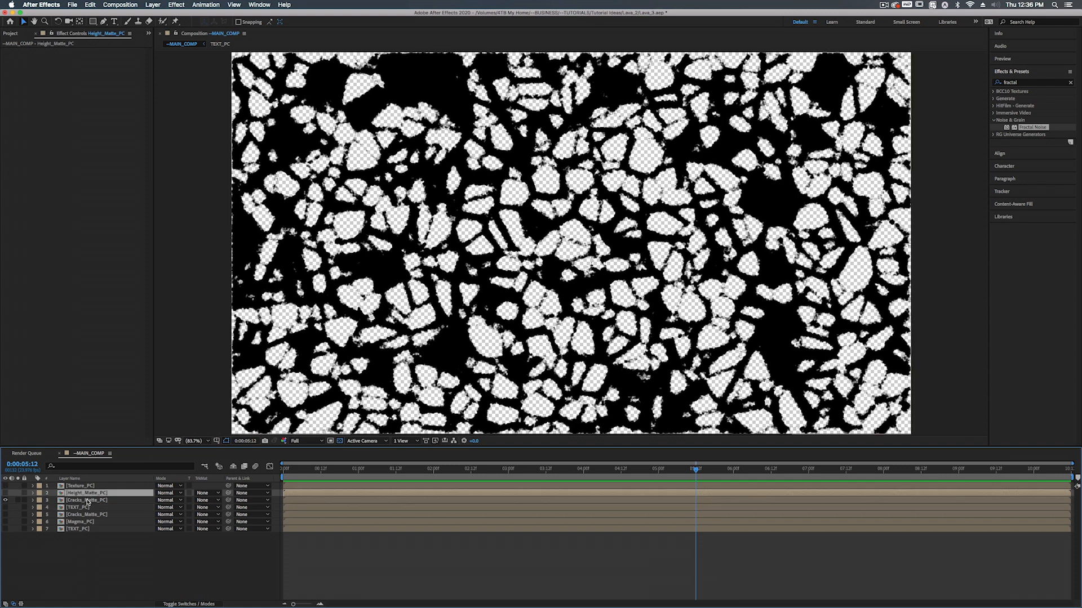
pyautogui.keyDown('shift'); pyautogui.click(87, 501); pyautogui.keyUp('shift')
pyautogui.keyDown('shift'); pyautogui.click(78, 509); pyautogui.keyUp('shift')
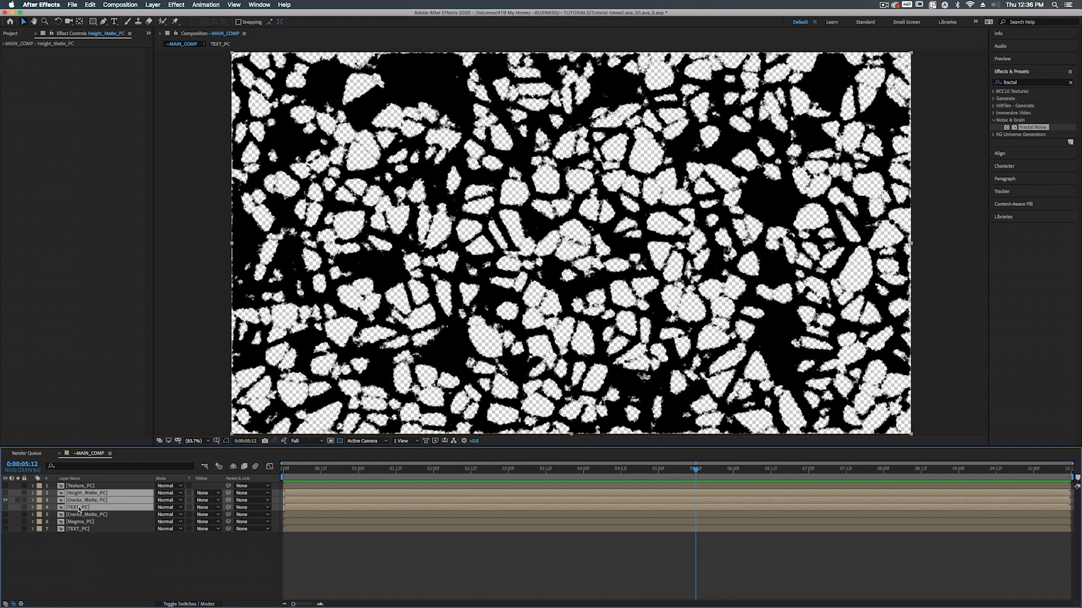
pyautogui.press('shift+super+c')
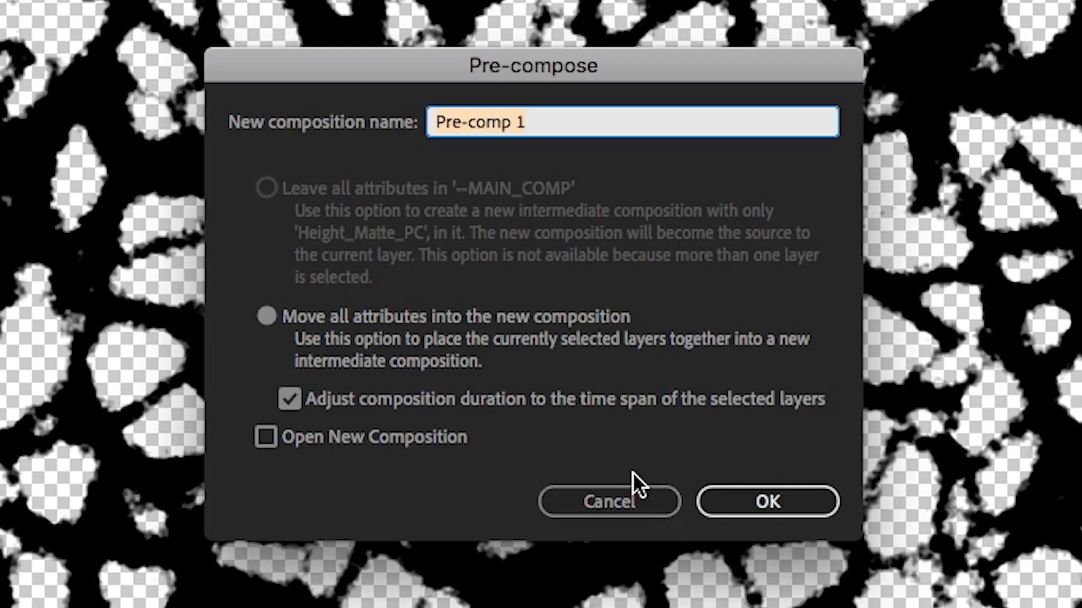
pyautogui.write('B')
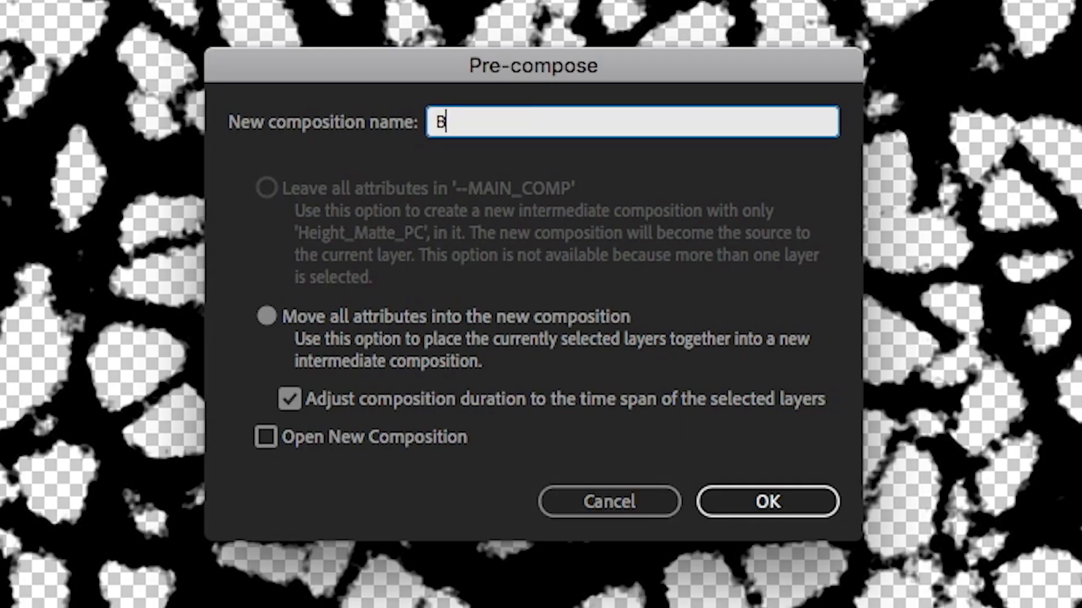
pyautogui.write('evel_Mattte')
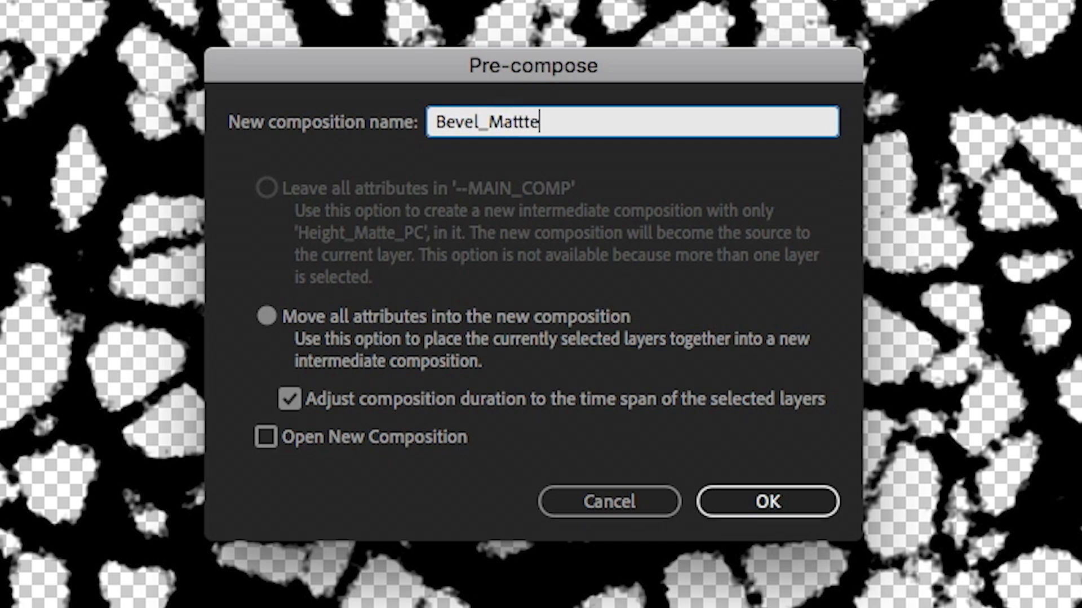
pyautogui.press('BackSpace')
pyautogui.press('BackSpace')
pyautogui.press('BackSpace')
pyautogui.write('te')
pyautogui.press('Return')
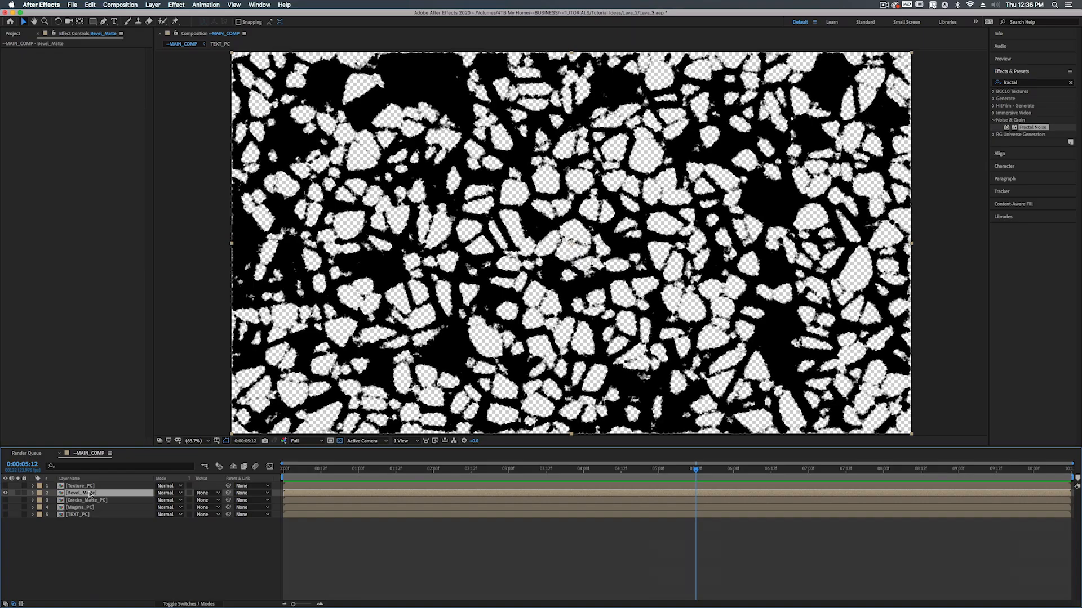
# Step: Open the Bevel_Matte composition, hide Cracks_Matte_PC and show only the TEXT_PC layer
pyautogui.doubleClick(90, 494)
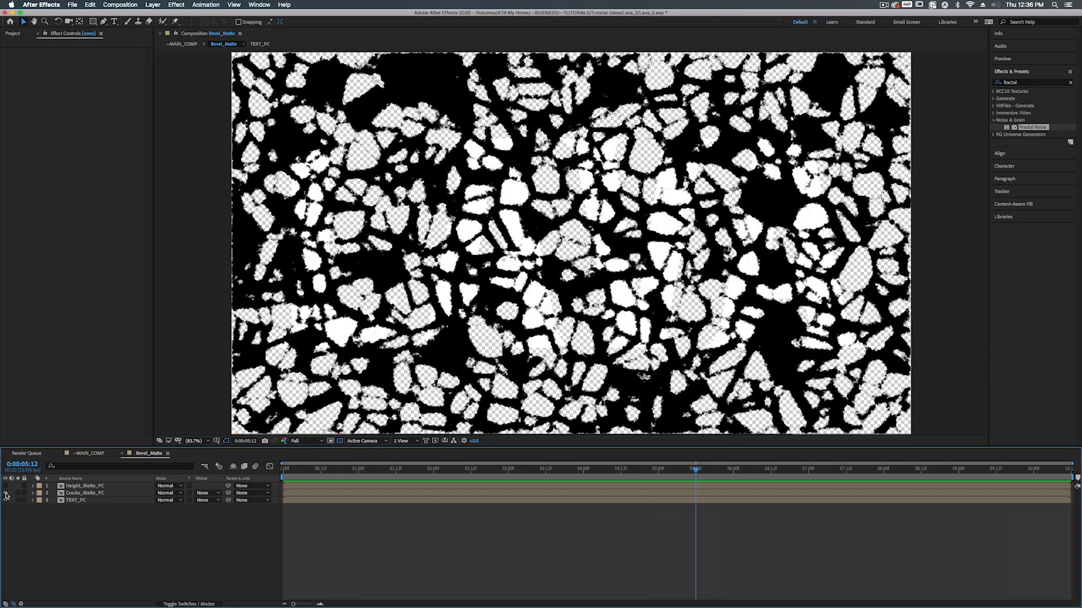
pyautogui.click(6, 493)
pyautogui.click(75, 501)
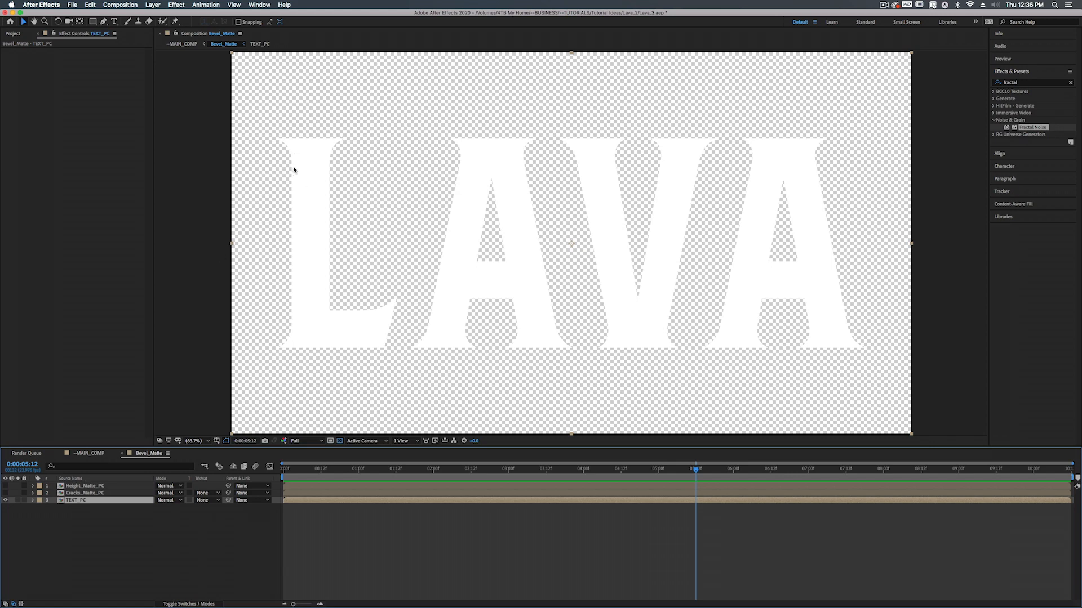
# Step: Add an Inner Glow layer style to TEXT_PC with Multiply blend mode, 100% opacity and black (000000) as its color
pyautogui.rightClick(75, 500)
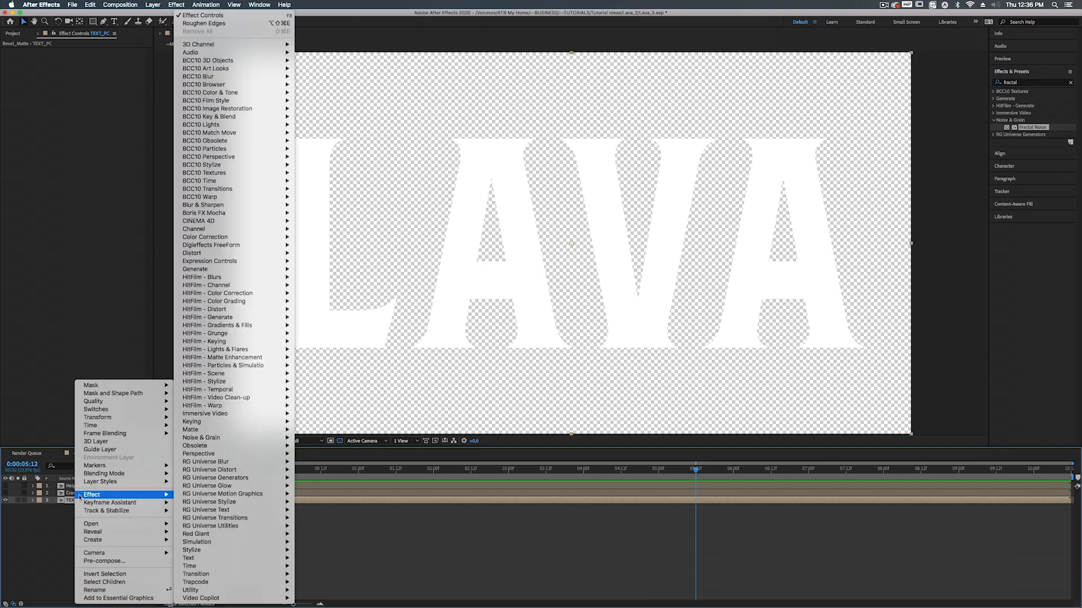
pyautogui.moveTo(89, 483)
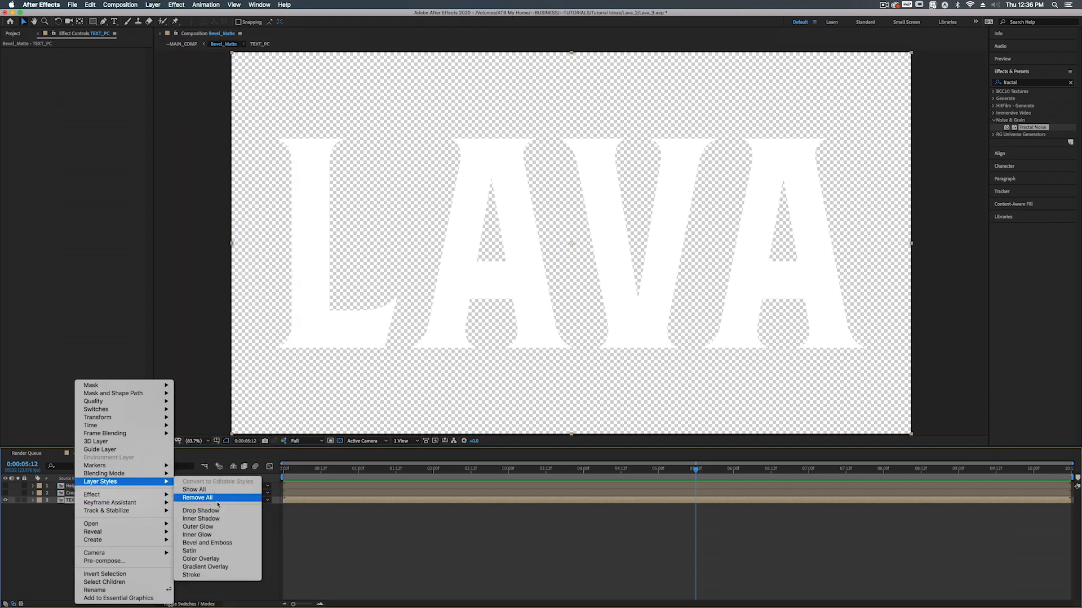
pyautogui.click(221, 537)
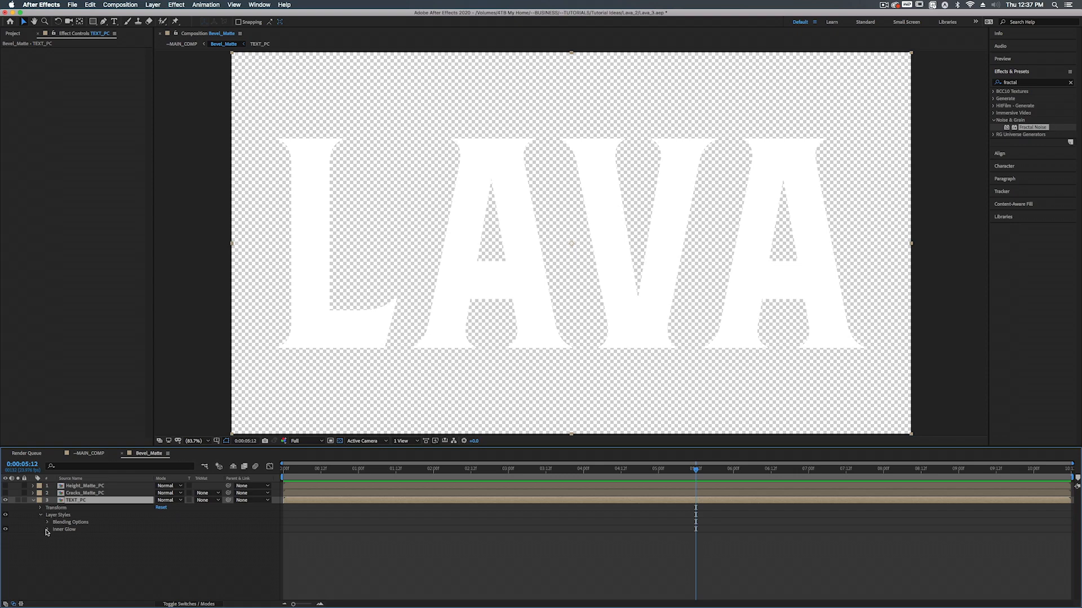
pyautogui.click(48, 530)
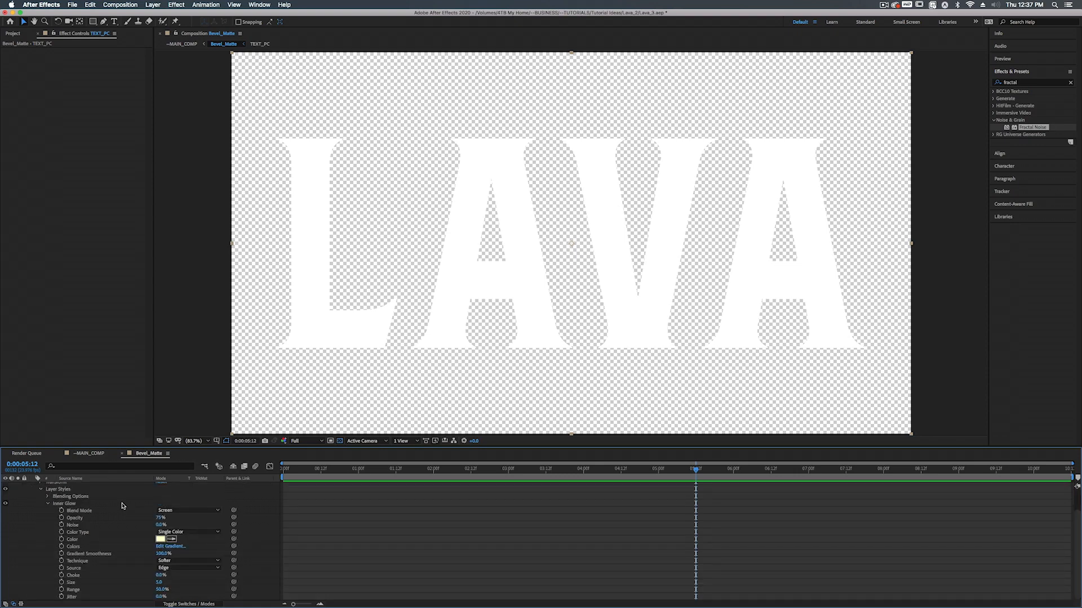
pyautogui.click(182, 512)
pyautogui.click(189, 390)
pyautogui.moveTo(160, 517); pyautogui.dragTo(330, 520)
pyautogui.click(161, 539)
pyautogui.moveTo(232, 214); pyautogui.dragTo(232, 239)
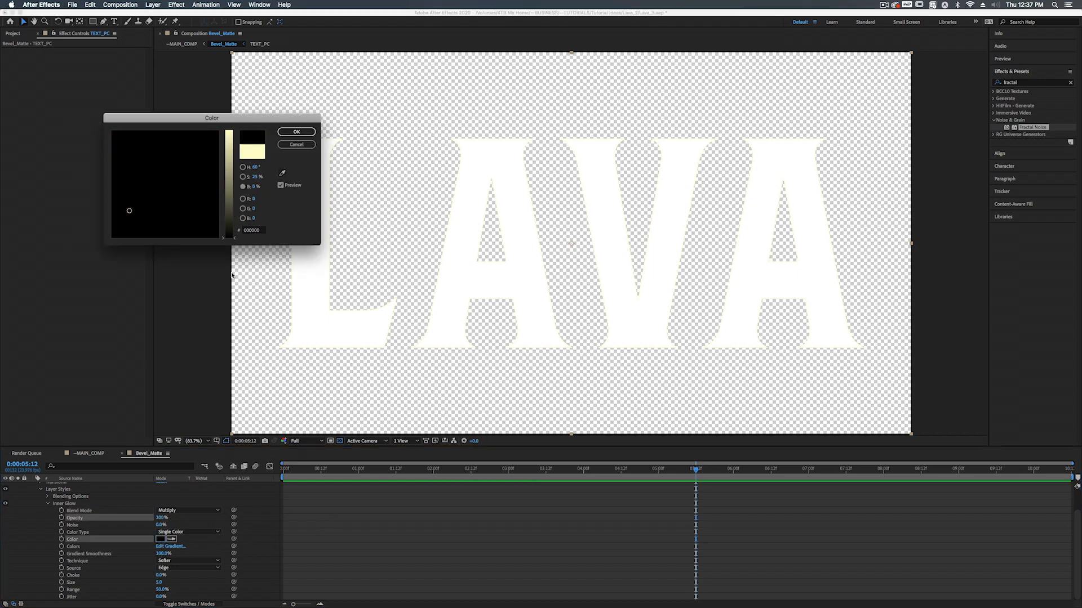
pyautogui.click(296, 132)
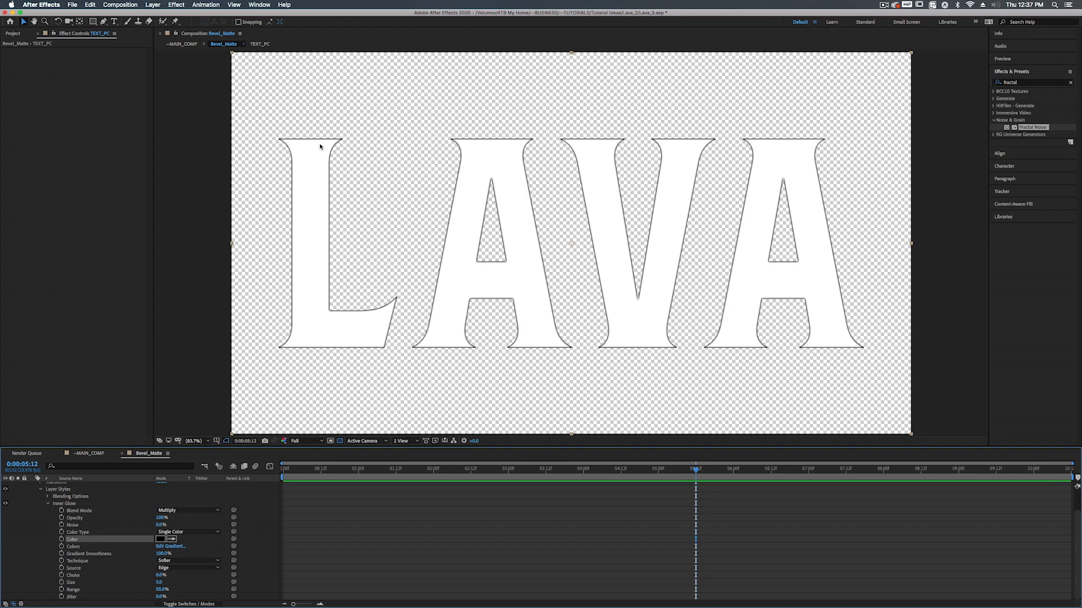
# Step: Set the Inner Glow's technique to Precise and its size to 33, and collapse the TEXT_PC properties
pyautogui.moveTo(160, 583); pyautogui.dragTo(175, 583)
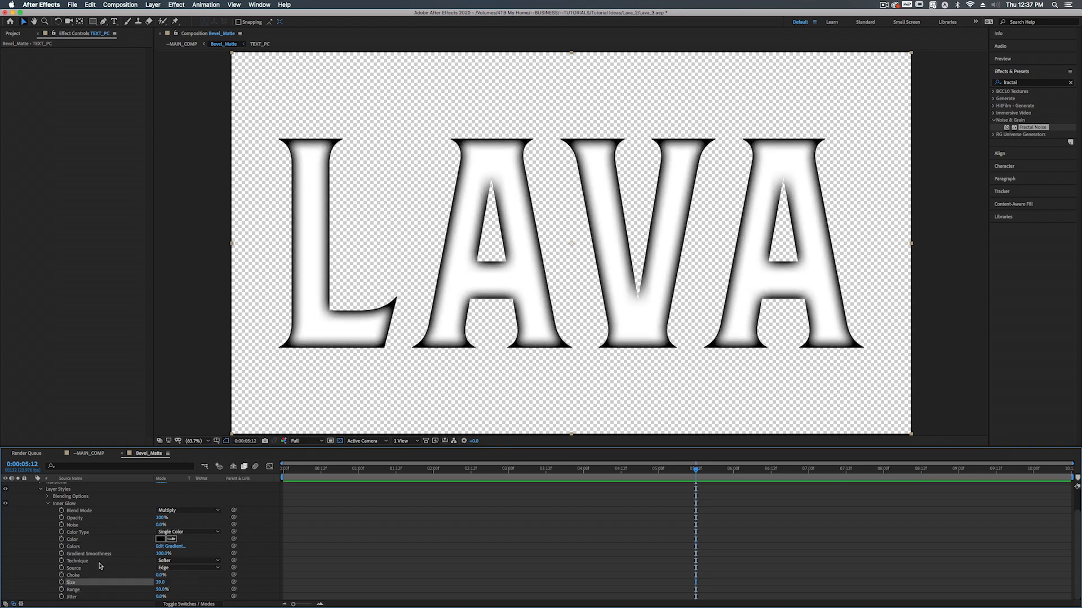
pyautogui.click(172, 561)
pyautogui.click(175, 578)
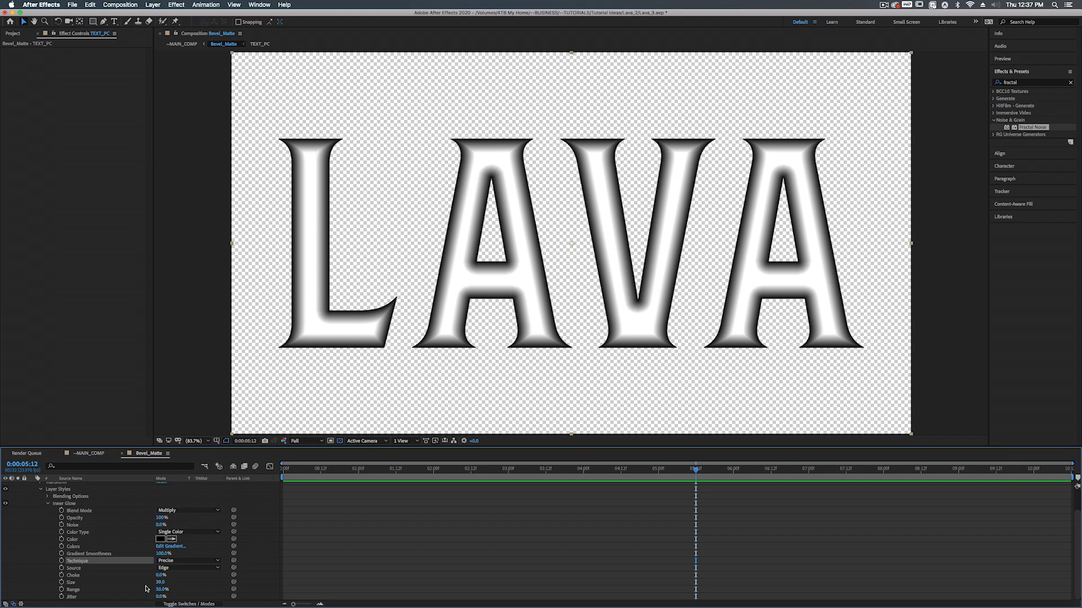
pyautogui.moveTo(159, 582); pyautogui.dragTo(155, 580)
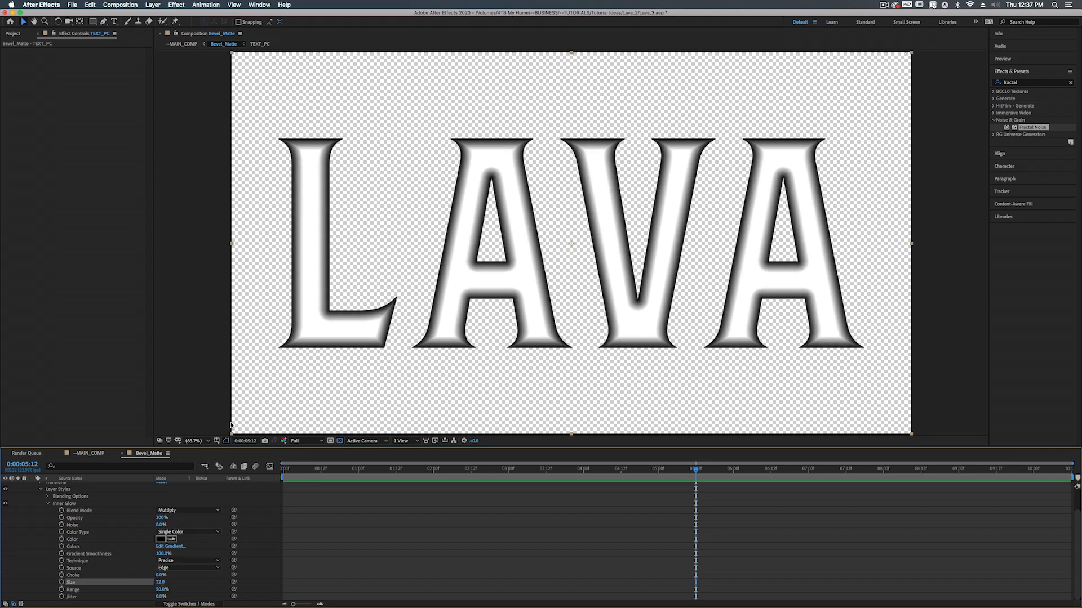
pyautogui.click(49, 505)
pyautogui.click(32, 501)
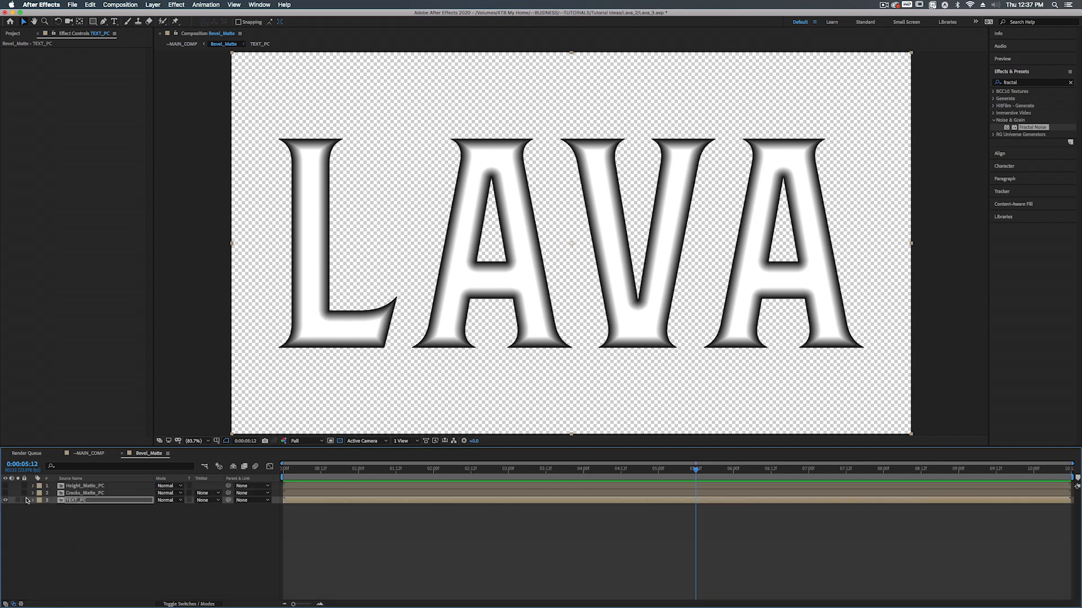
# Step: Show the Cracks_Matte_PC and Height_Matte_PC layers in Bevel_Matte and set both to Multiply blend mode
pyautogui.click(6, 493)
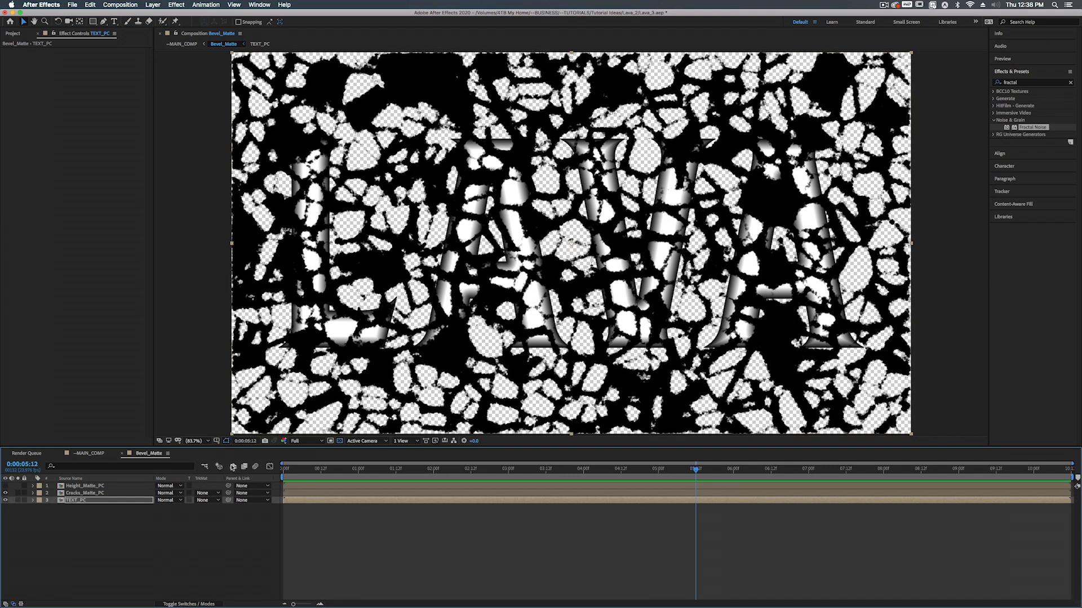
pyautogui.click(174, 494)
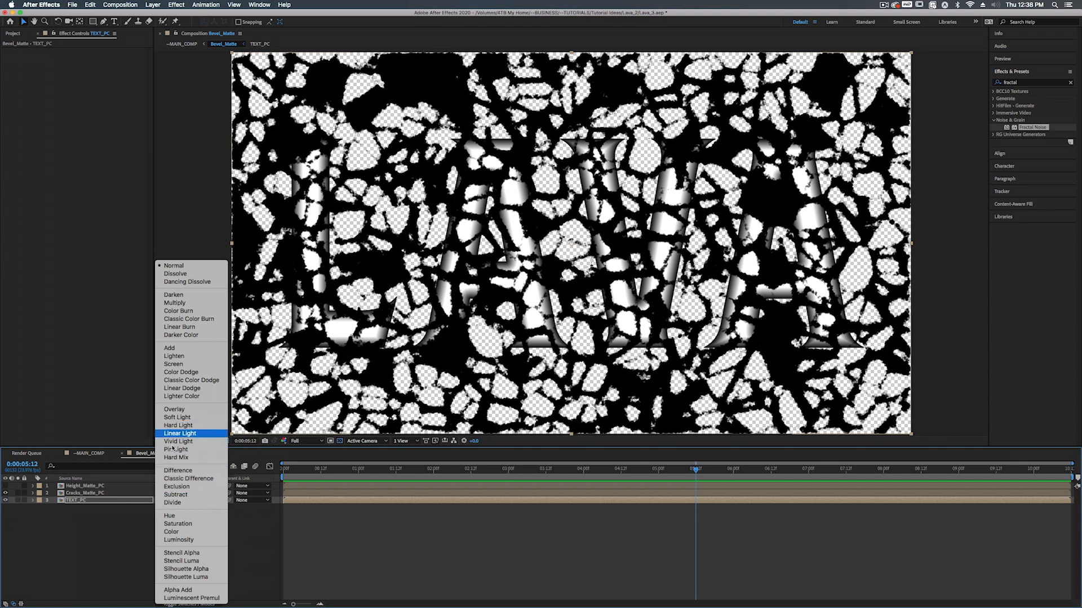
pyautogui.click(175, 303)
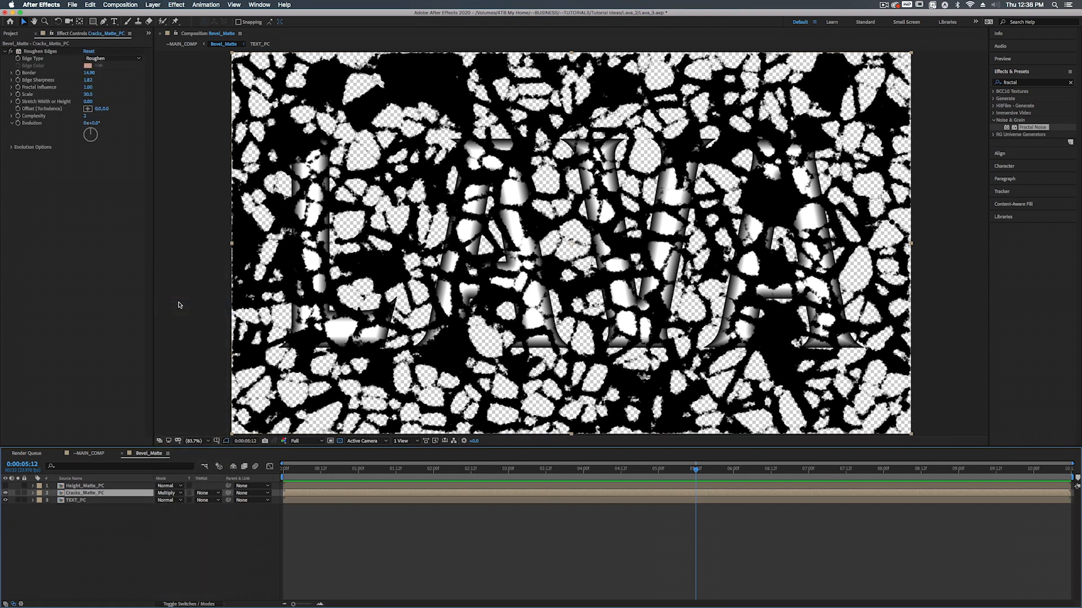
pyautogui.click(5, 486)
pyautogui.click(170, 486)
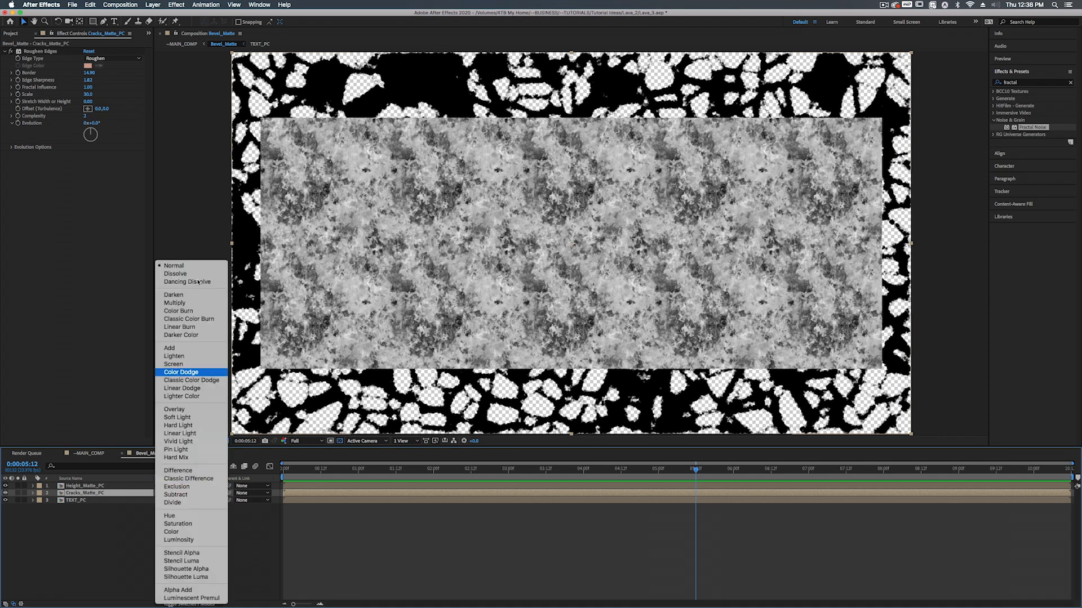
pyautogui.click(187, 304)
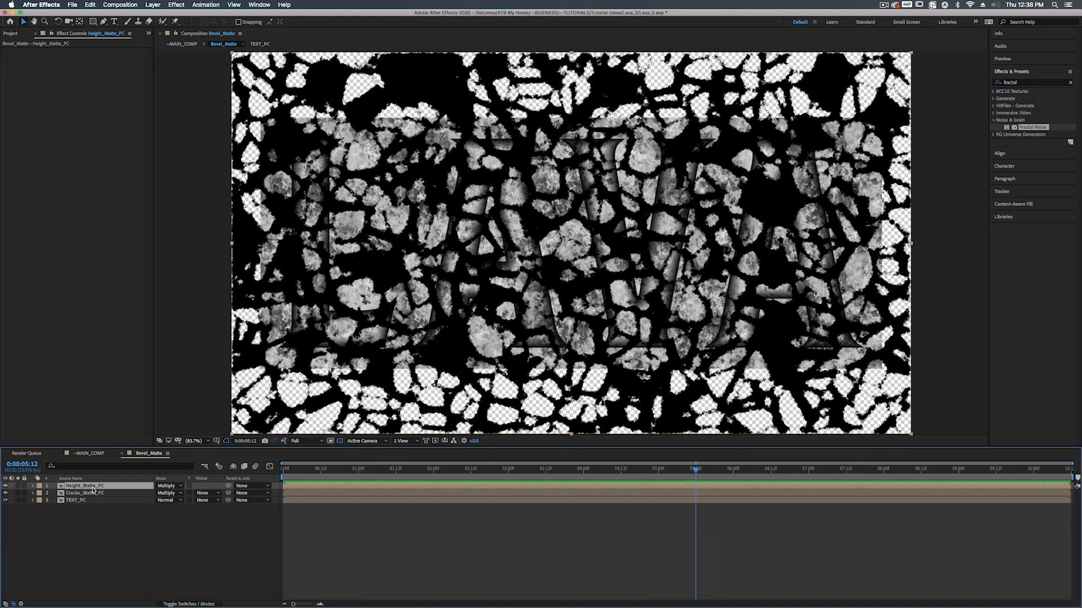
# Step: Set the Height_Matte_PC layer's opacity to 50%
pyautogui.press('t')
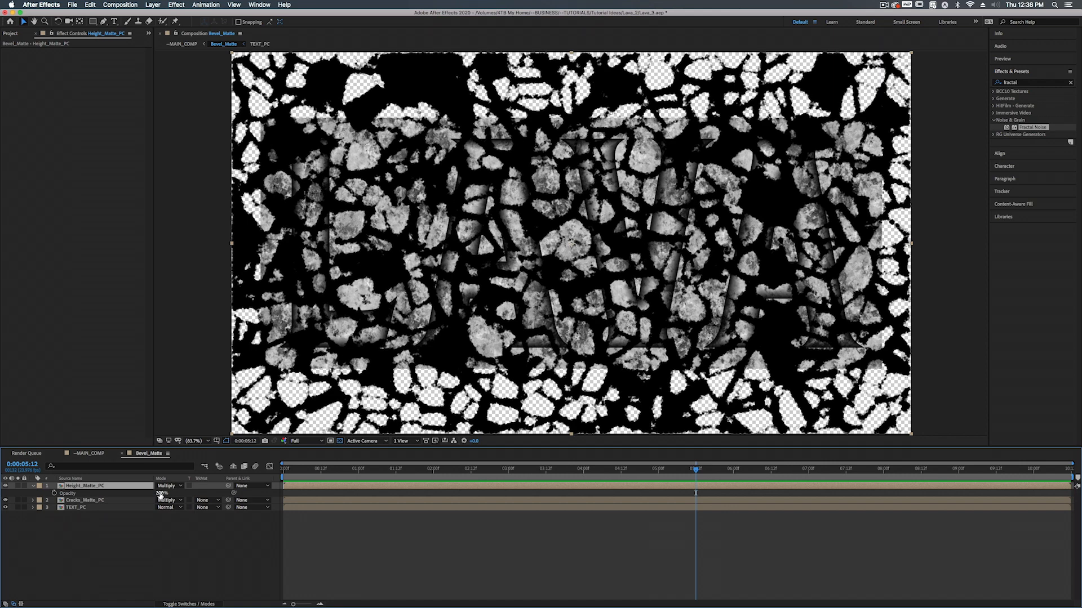
pyautogui.click(160, 494)
pyautogui.write('94')
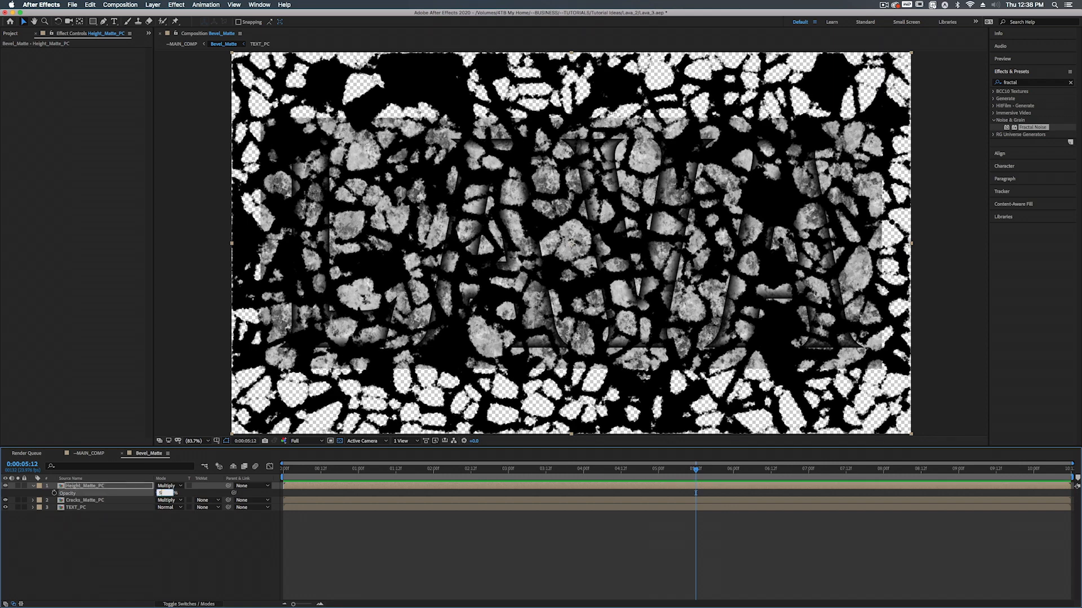
pyautogui.press('Return')
# Step: Apply the Set Matte effect to Cracks_Matte_PC, taking its matte from the TEXT_PC layer
pyautogui.click(93, 501)
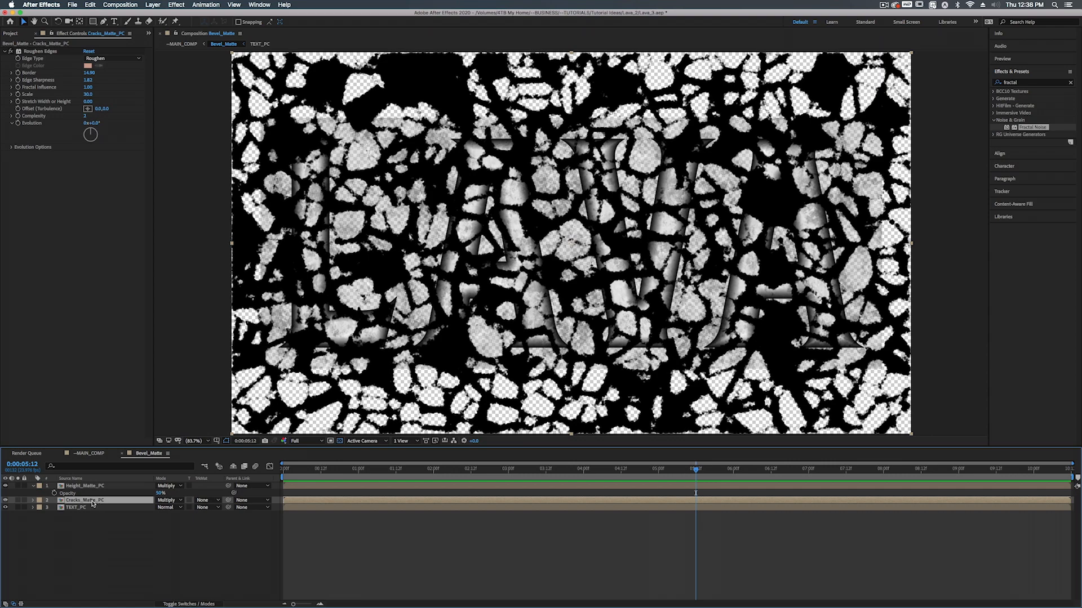
pyautogui.hotkey('ctrl', 'space')
pyautogui.write('set ma')
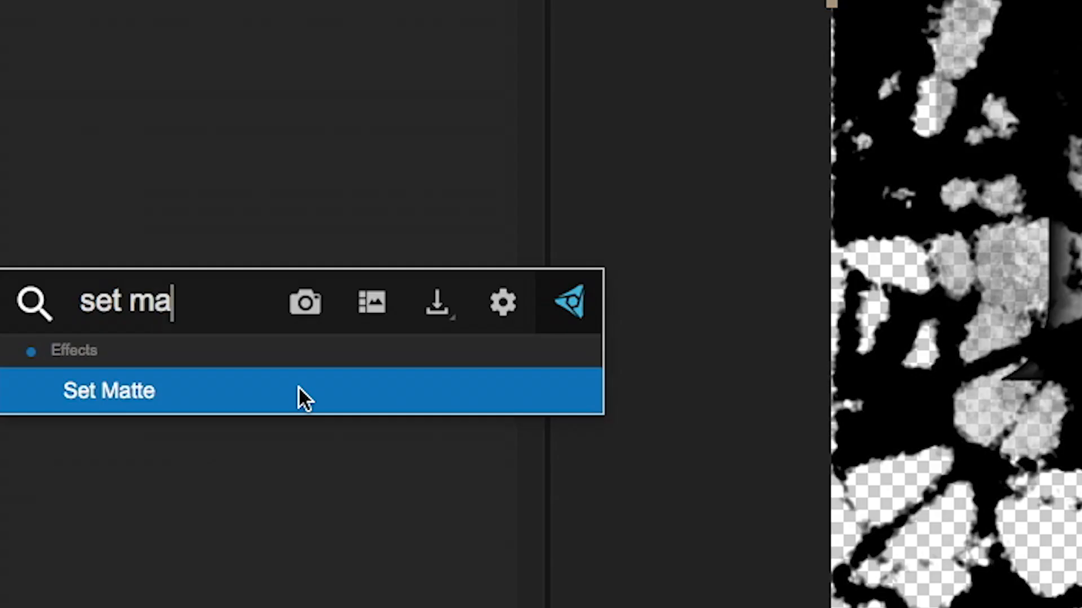
pyautogui.press('Return')
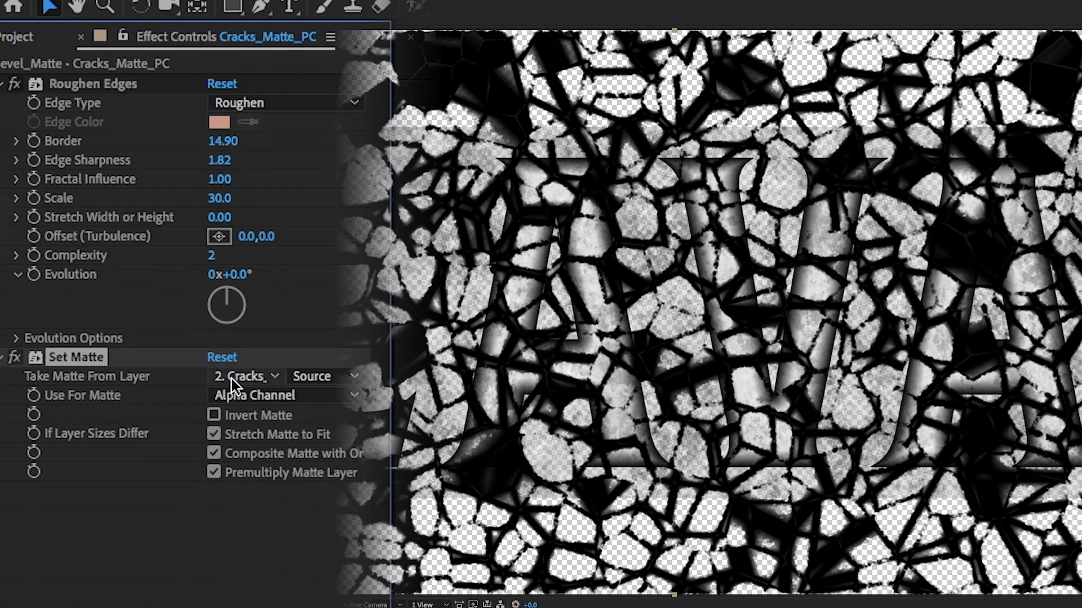
pyautogui.click(232, 379)
pyautogui.click(283, 478)
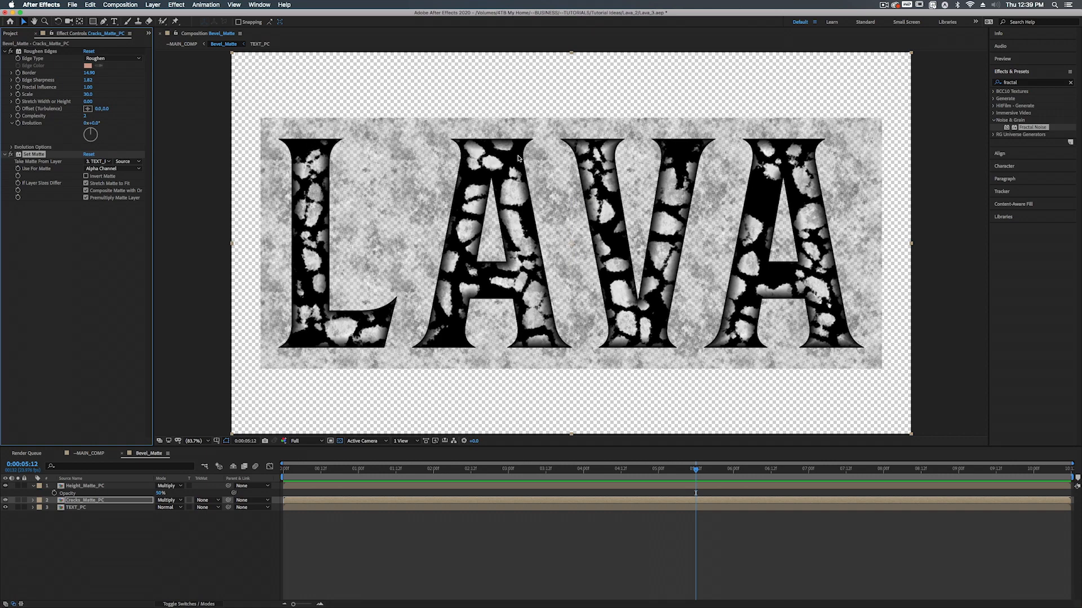
# Step: Collapse the Height_Matte_PC properties, then return to the main composition and hide the Bevel_Matte layer
pyautogui.click(84, 486)
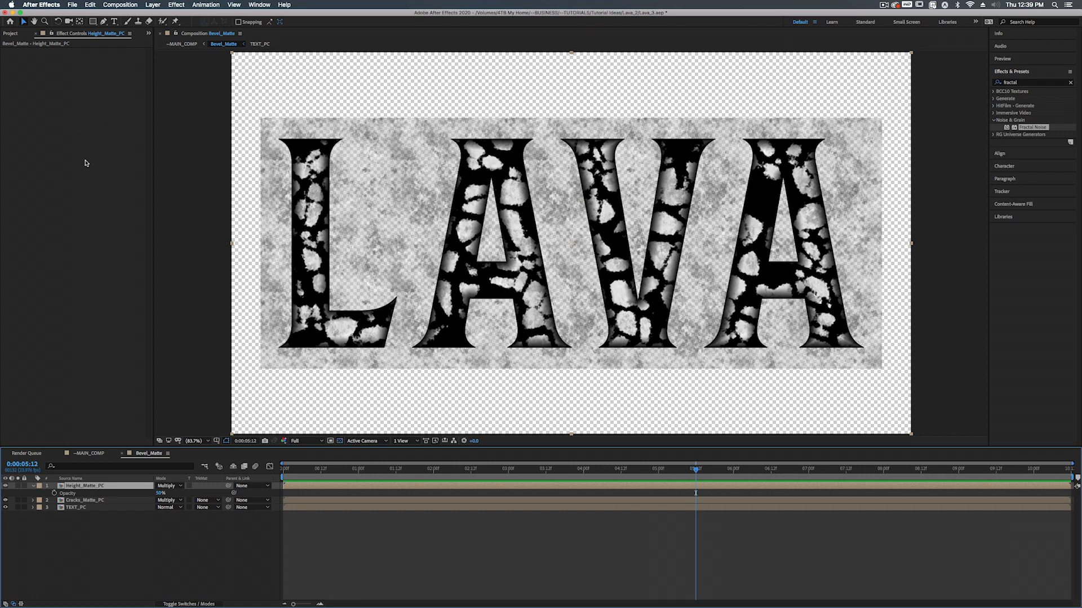
pyautogui.click(33, 487)
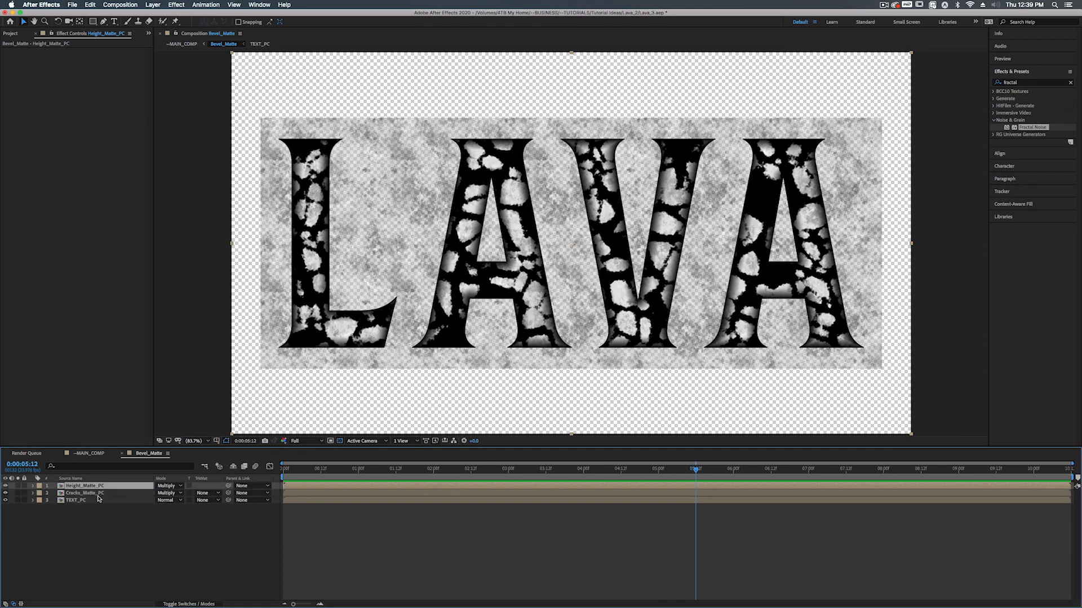
pyautogui.click(90, 454)
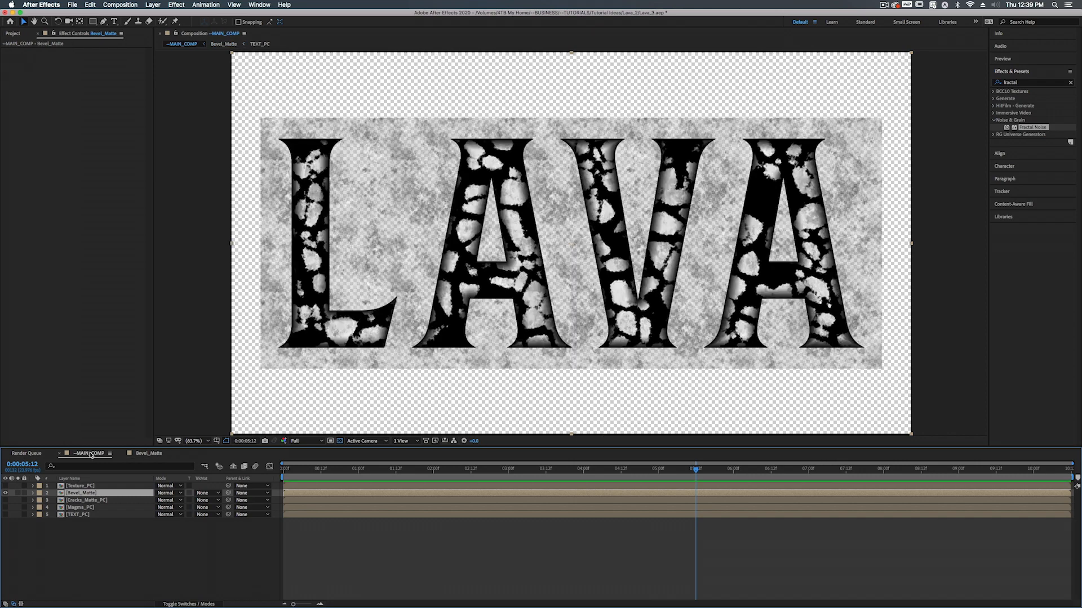
pyautogui.click(6, 494)
# Step: Show the Texture_PC layer and apply the CC Glass effect to it
pyautogui.click(84, 487)
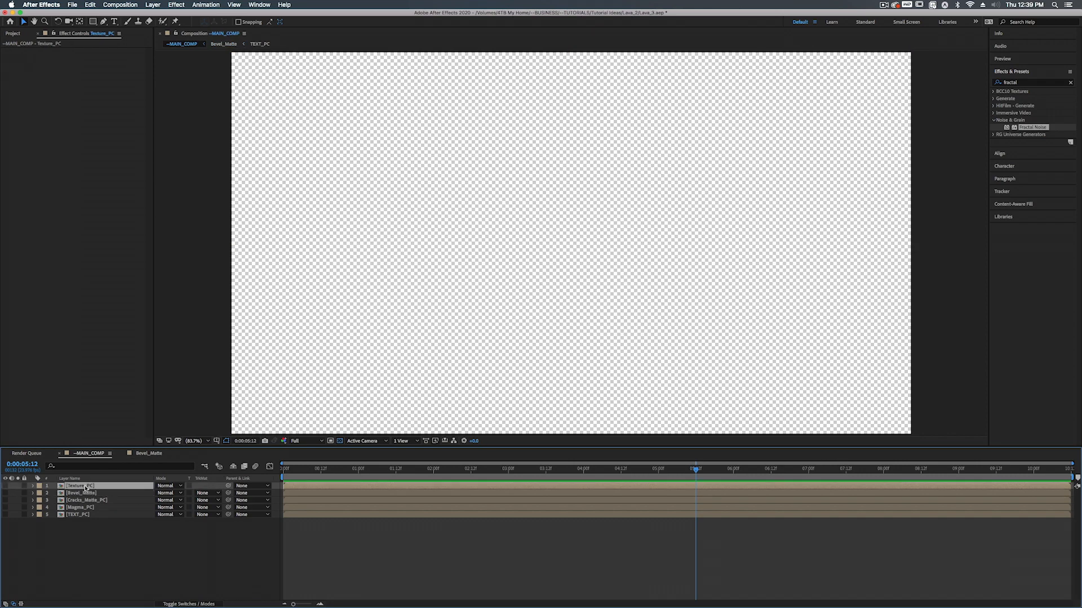
pyautogui.click(6, 486)
pyautogui.hotkey('ctrl', 'space')
pyautogui.write('cc g')
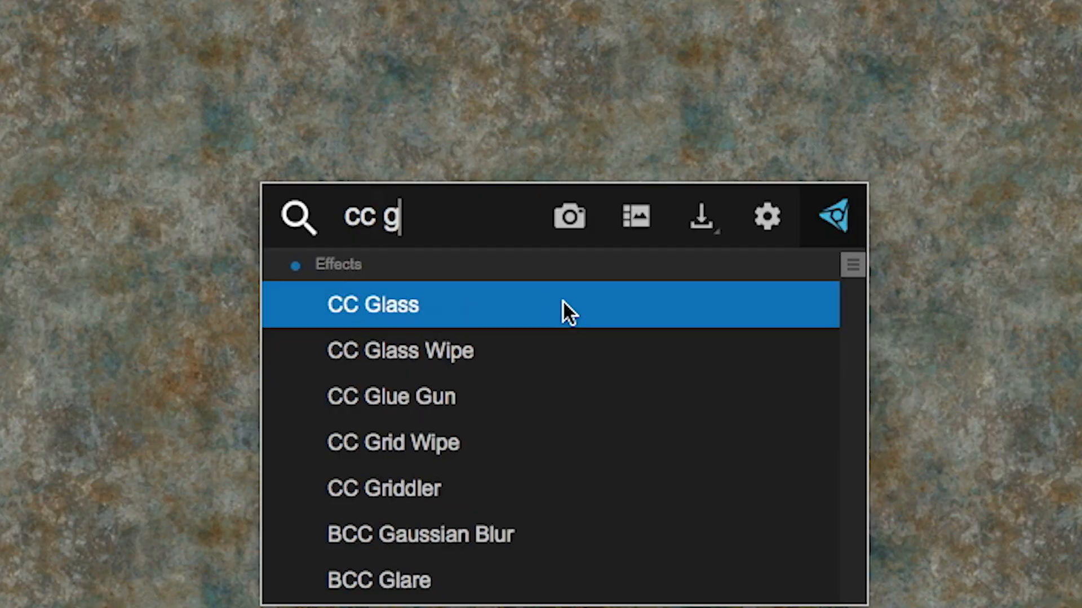
pyautogui.write('lass')
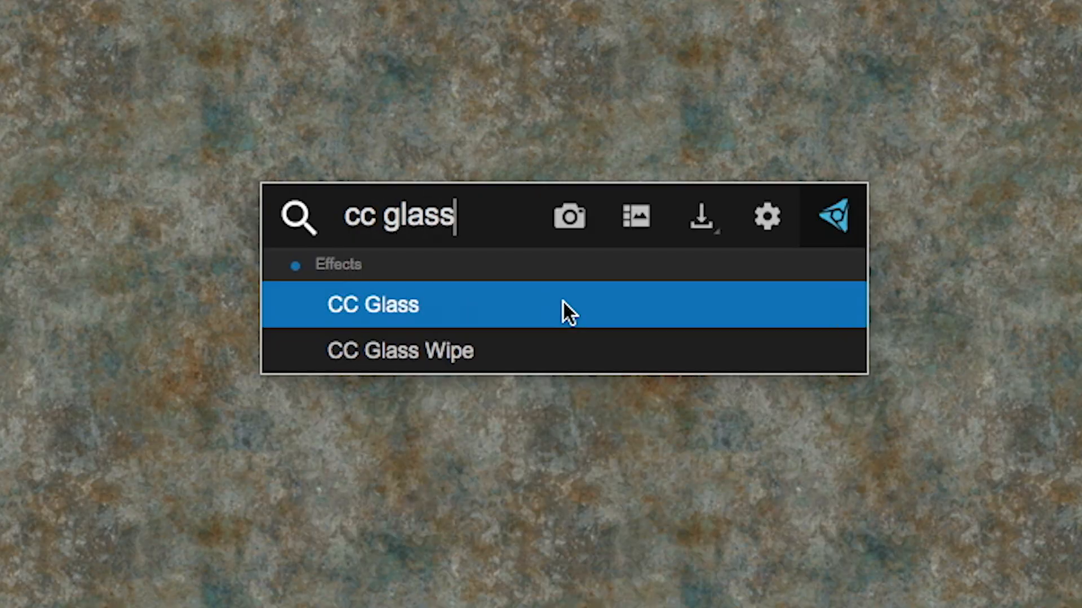
pyautogui.click(562, 300)
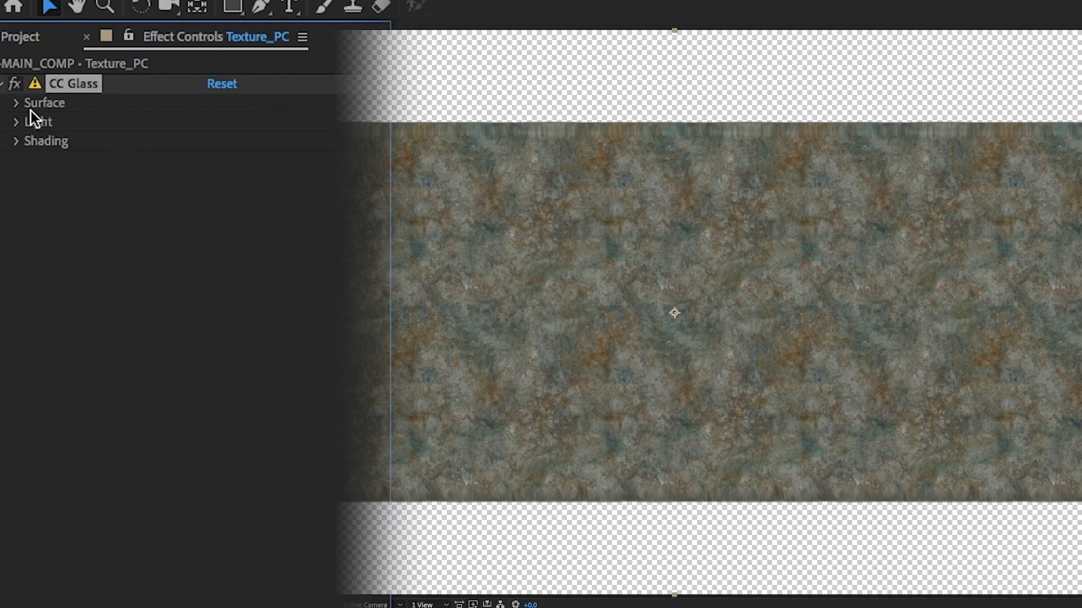
# Step: Use the Bevel_Matte layer as the bump map in CC Glass's Surface settings
pyautogui.click(16, 103)
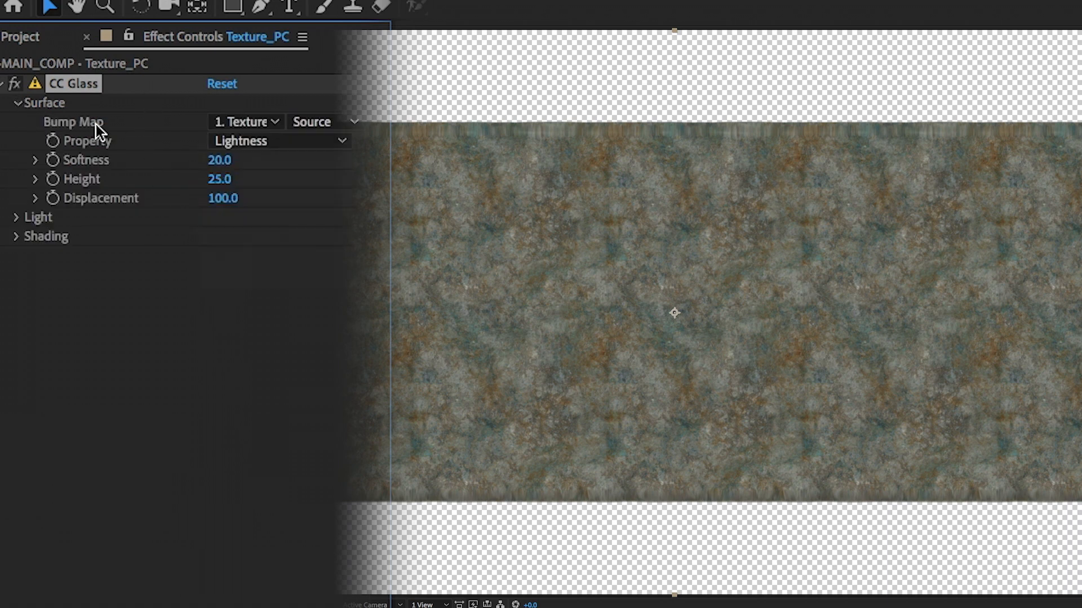
pyautogui.click(236, 121)
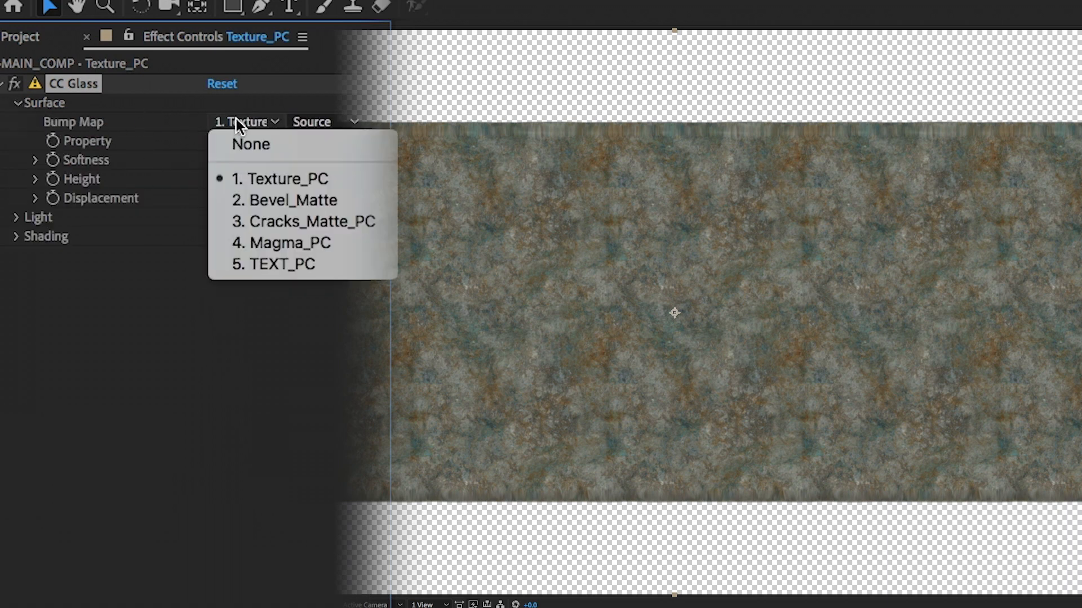
pyautogui.click(272, 200)
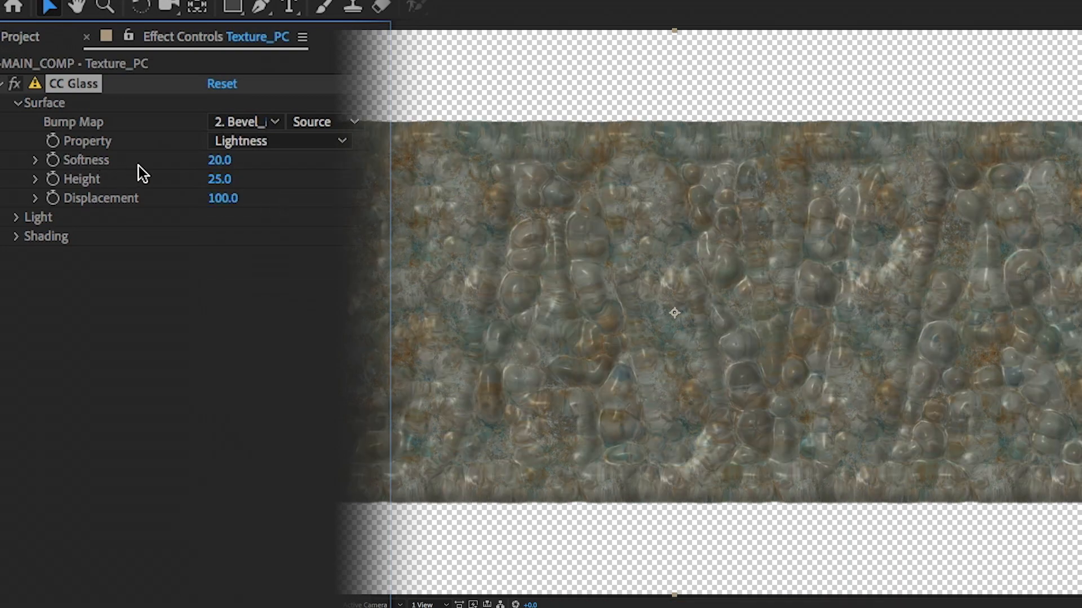
# Step: Set CC Glass's surface softness to 1.3, height to 100 and displacement to 0, and collapse the Surface settings
pyautogui.moveTo(214, 160); pyautogui.dragTo(201, 360)
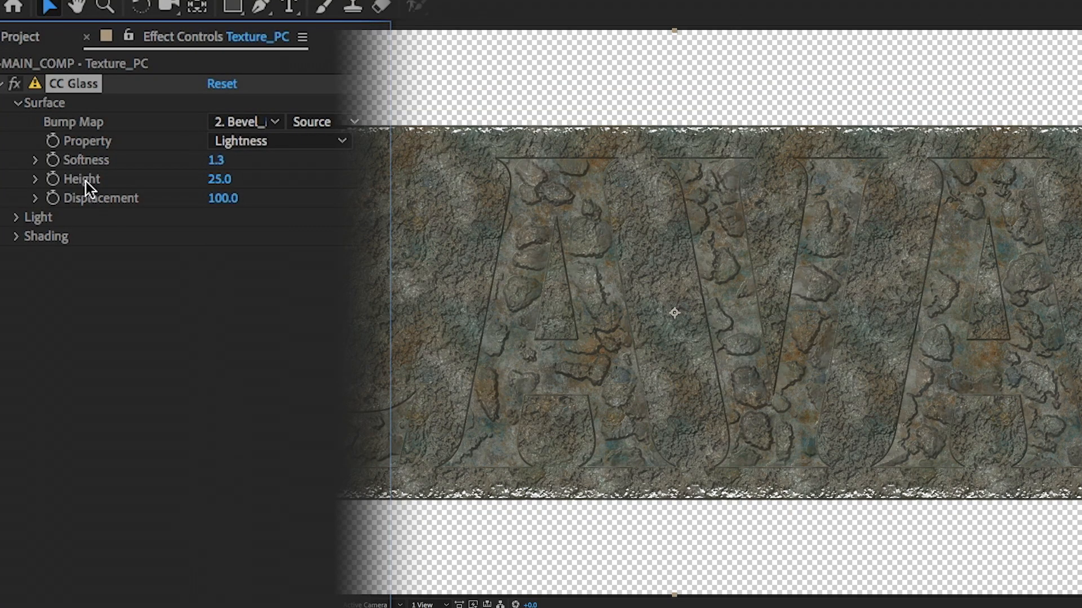
pyautogui.moveTo(219, 182); pyautogui.dragTo(338, 182)
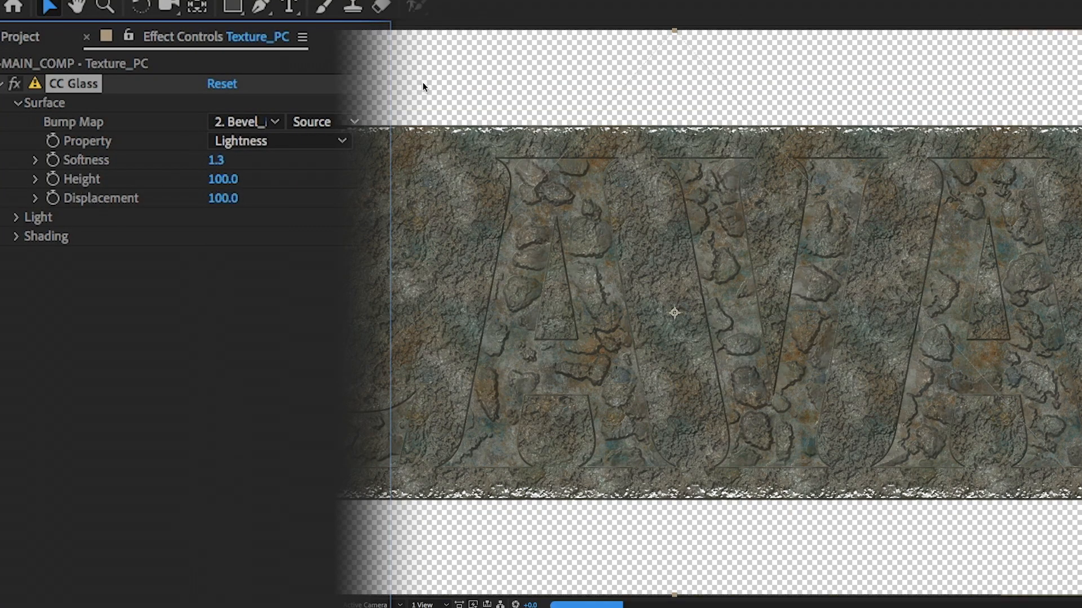
pyautogui.click(226, 199)
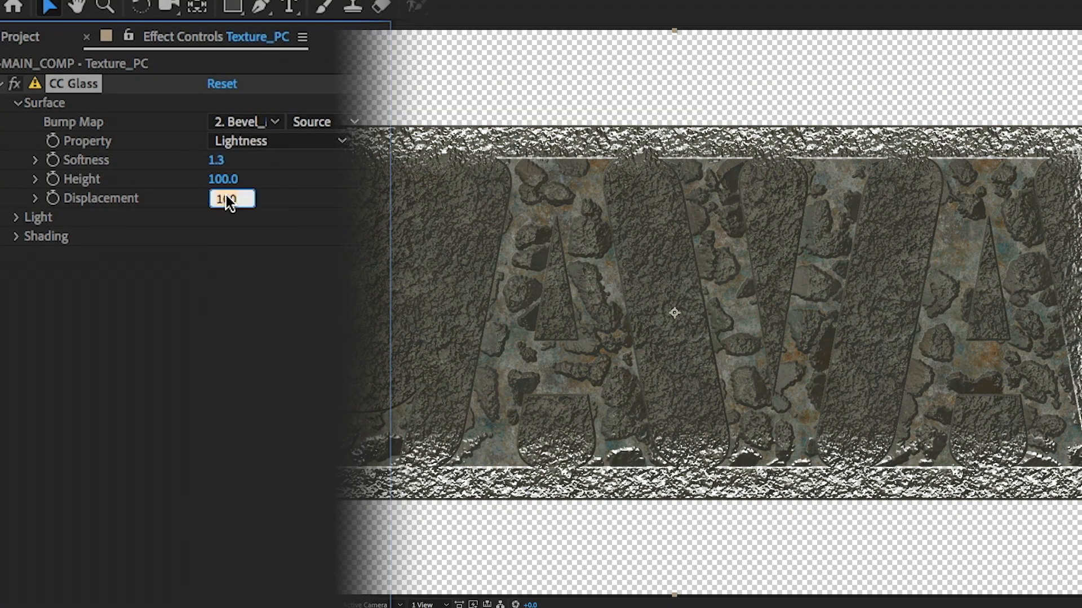
pyautogui.write('0')
pyautogui.press('Return')
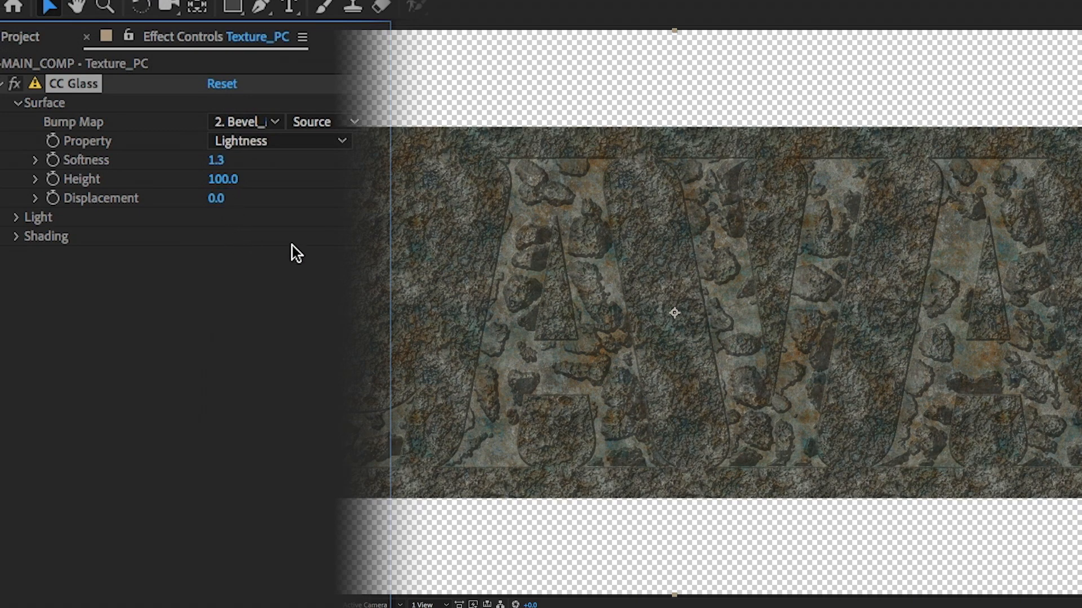
pyautogui.click(18, 104)
# Step: Set CC Glass's shading to 0 ambient, 62 specular and 0.121 roughness
pyautogui.click(13, 141)
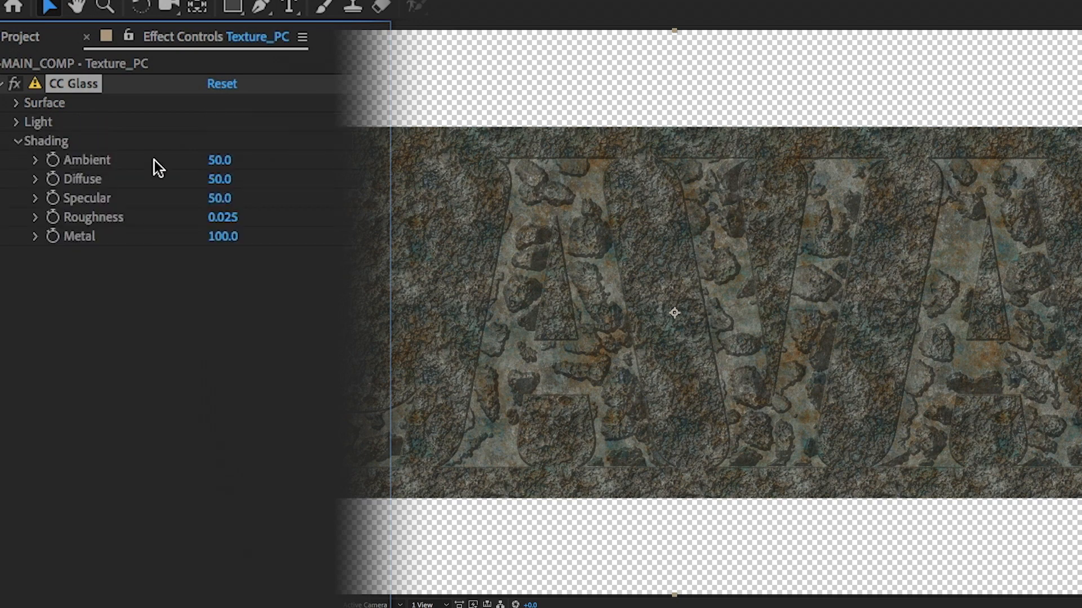
pyautogui.click(219, 161)
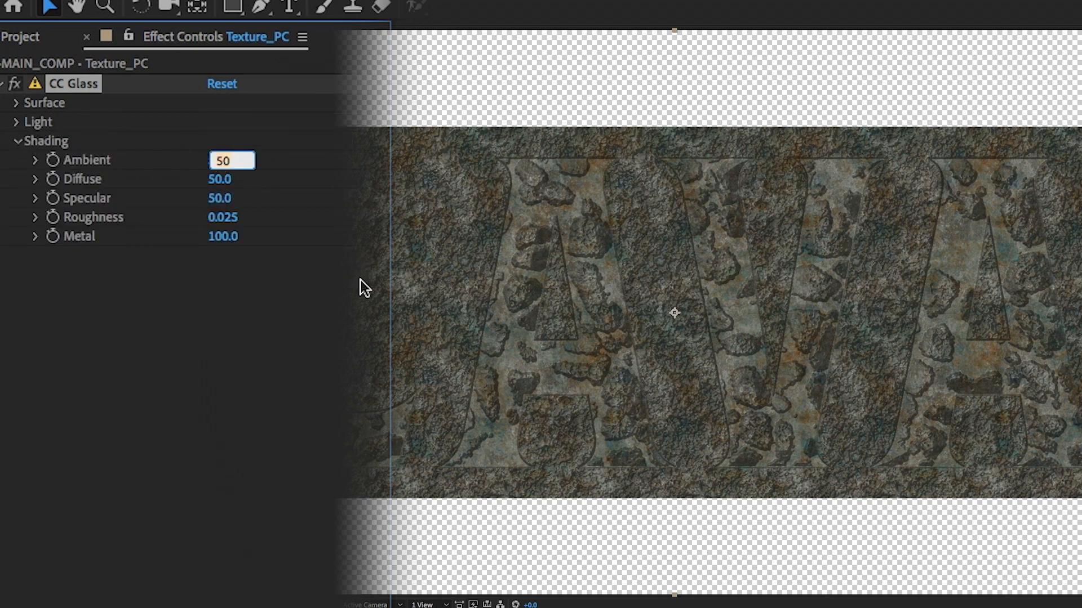
pyautogui.write('0')
pyautogui.press('Return')
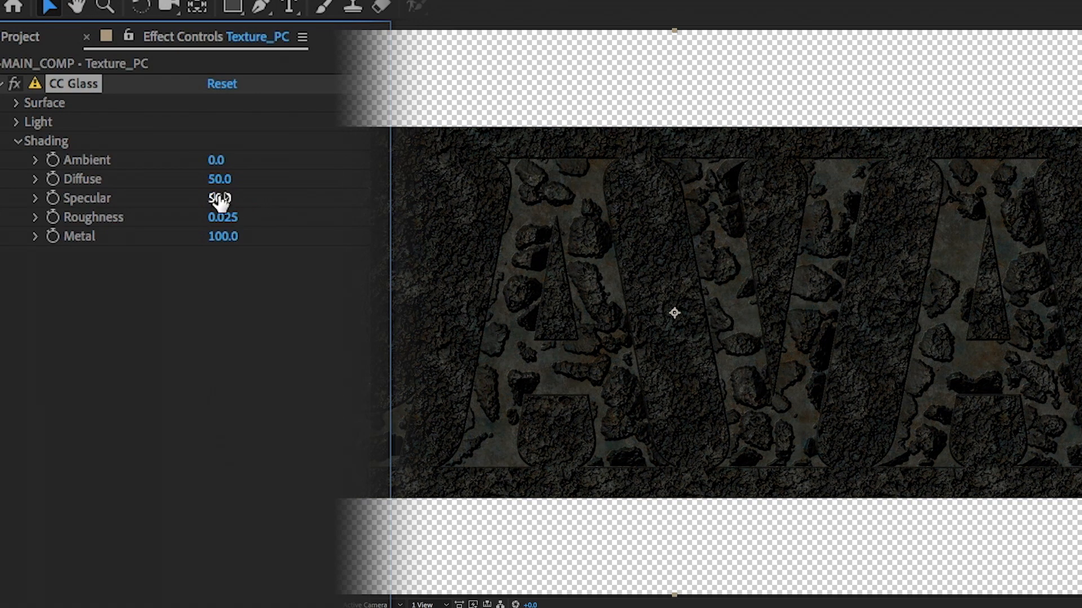
pyautogui.moveTo(220, 198)
pyautogui.mouseDown()
pyautogui.moveTo(268, 218)
pyautogui.moveTo(334, 216)
pyautogui.mouseUp()
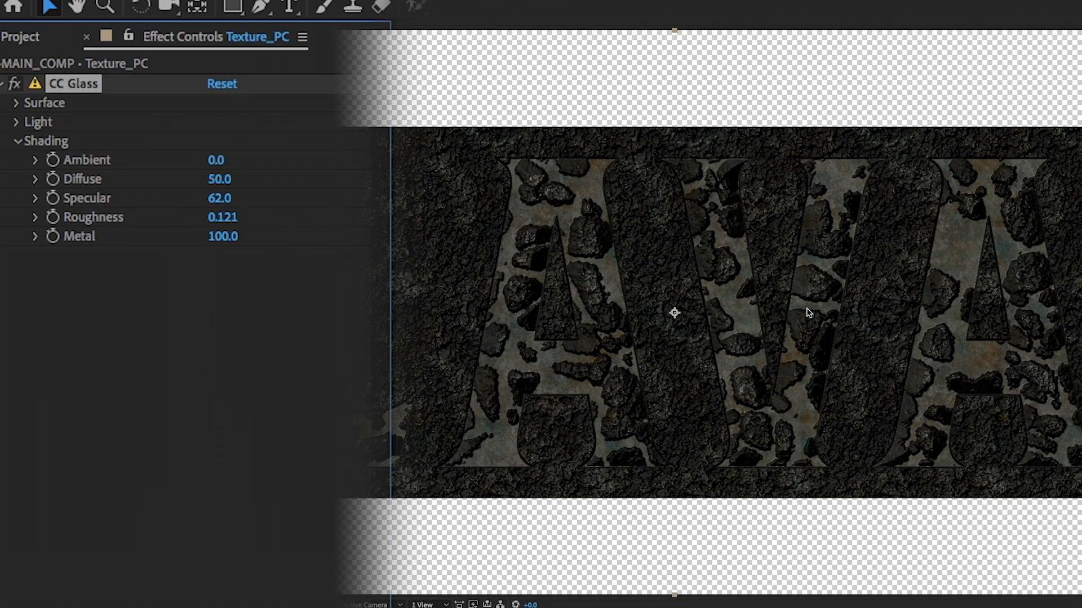
# Step: Apply Set Matte to Texture_PC with TEXT_PC as the matte layer, and turn off the transparency grid
pyautogui.hotkey('ctrl', 'space')
pyautogui.write('set ma')
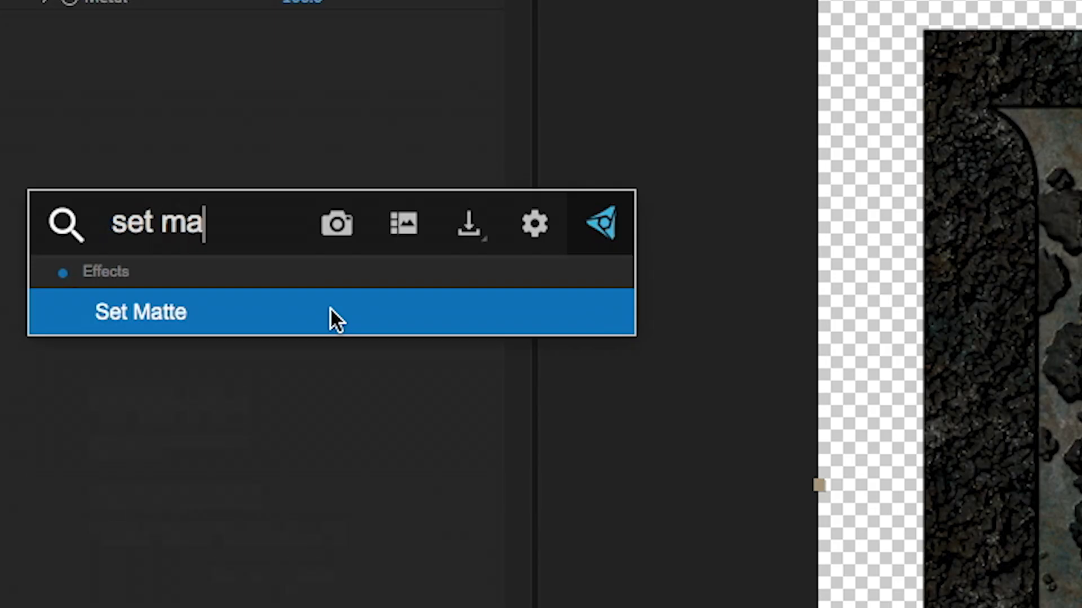
pyautogui.click(330, 307)
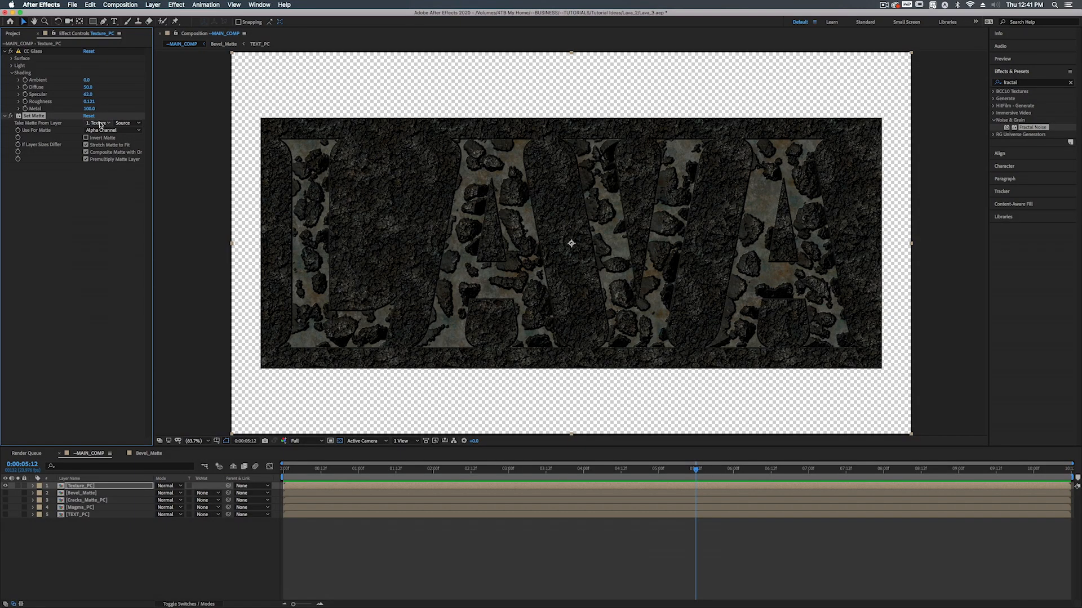
pyautogui.click(99, 122)
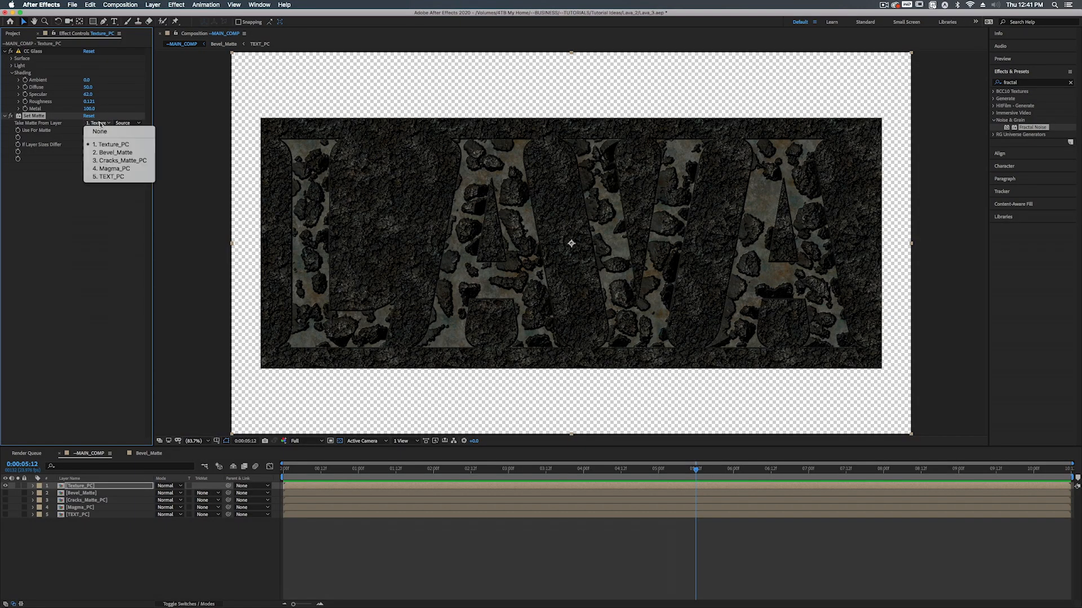
pyautogui.click(105, 178)
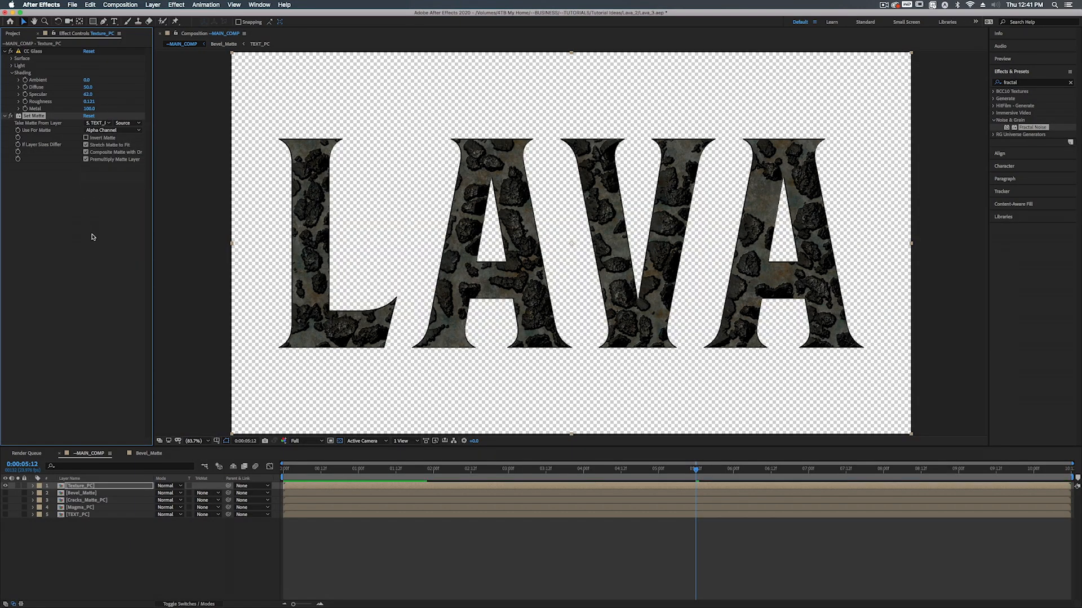
pyautogui.click(340, 442)
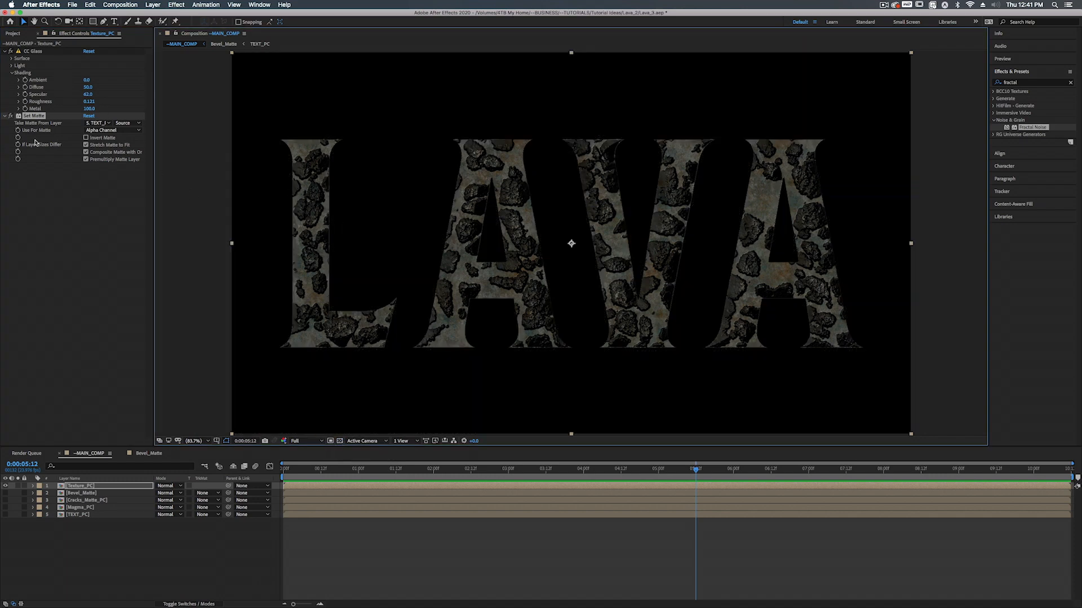
pyautogui.click(5, 115)
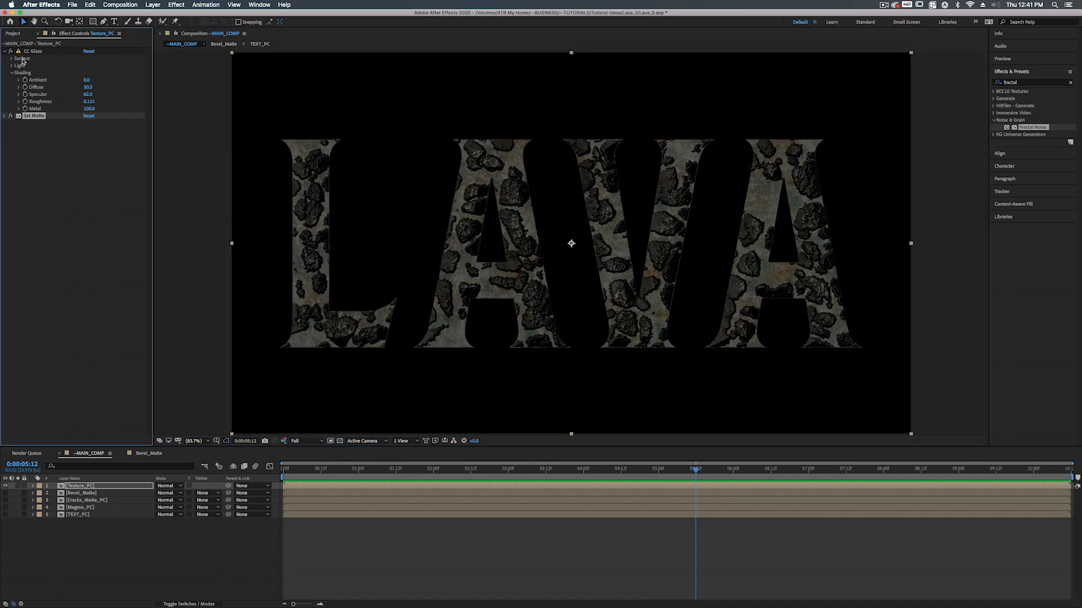
# Step: Collapse CC Glass's Shading settings and switch its light source to AE Lights
pyautogui.click(11, 73)
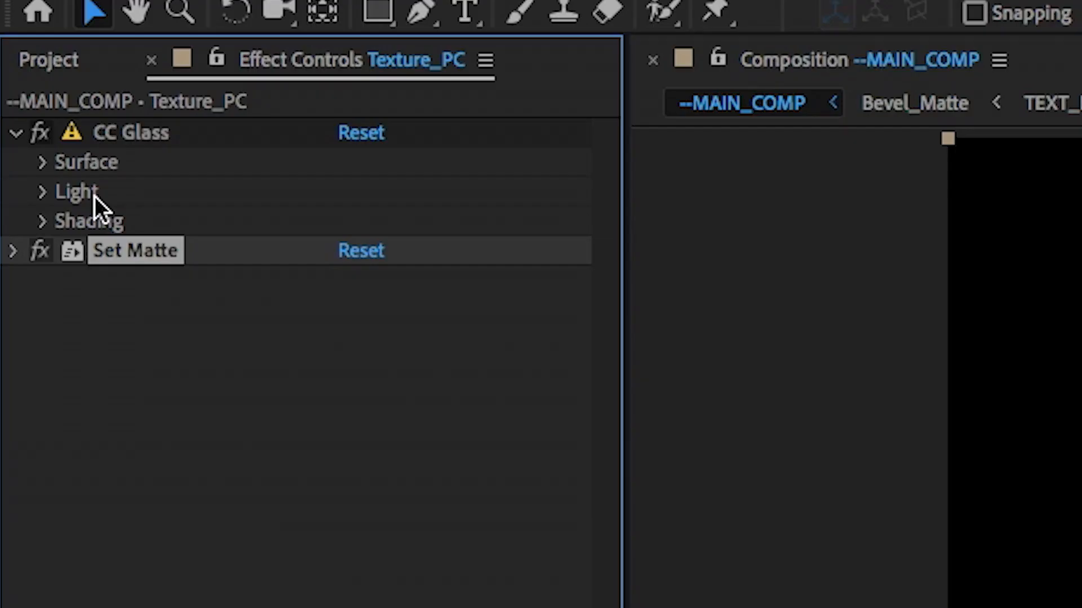
pyautogui.click(44, 191)
pyautogui.click(361, 221)
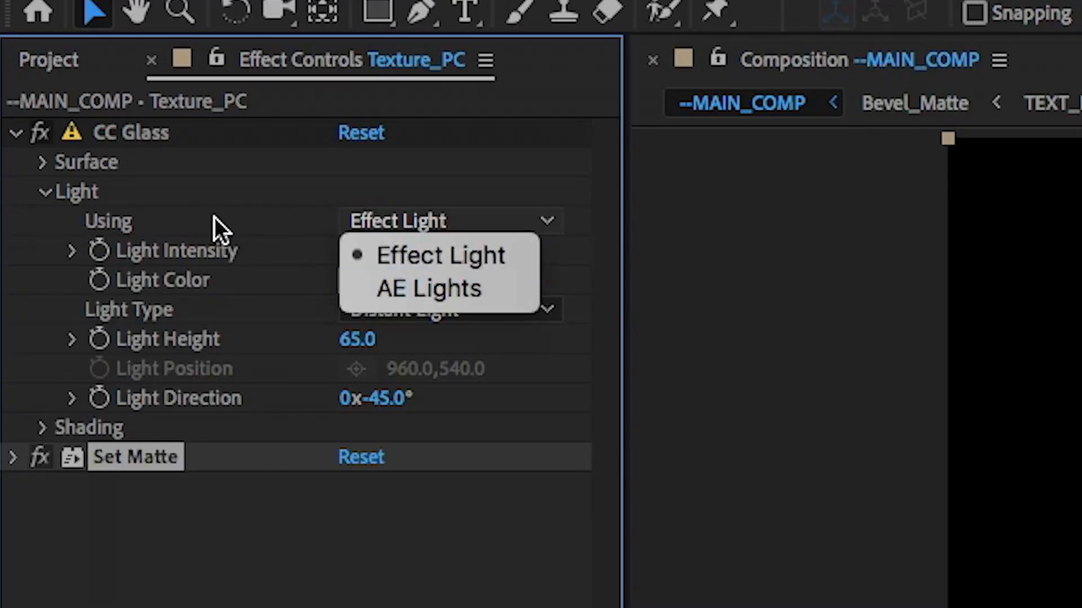
pyautogui.click(405, 289)
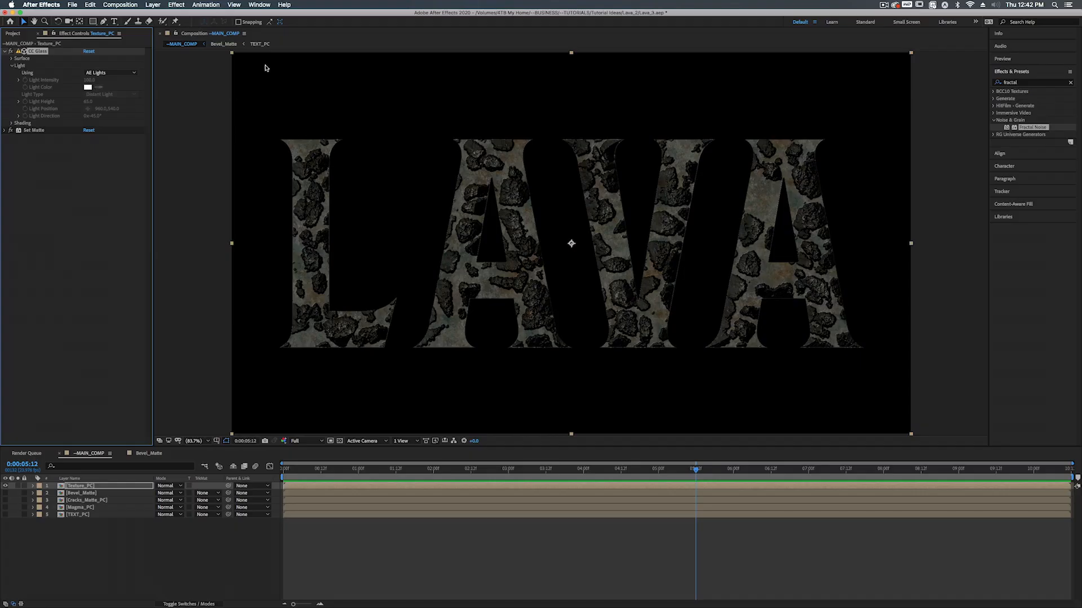
# Step: Add a white point light named Point Light 1 with 100% intensity, no falloff and no cast shadows
pyautogui.click(153, 6)
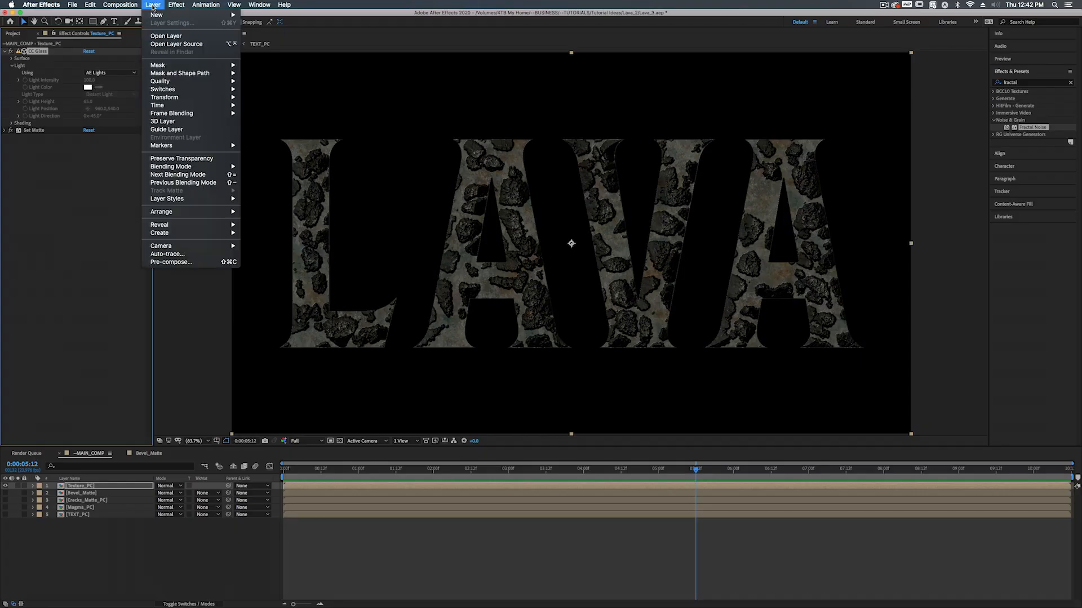
pyautogui.click(152, 5)
pyautogui.click(152, 5)
pyautogui.moveTo(155, 14)
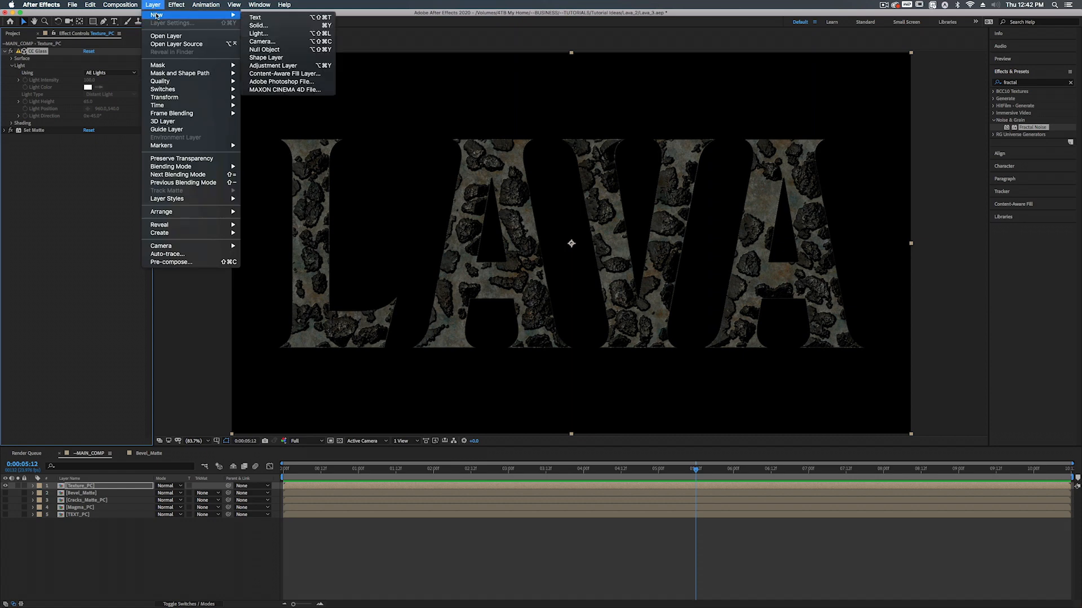
pyautogui.click(279, 34)
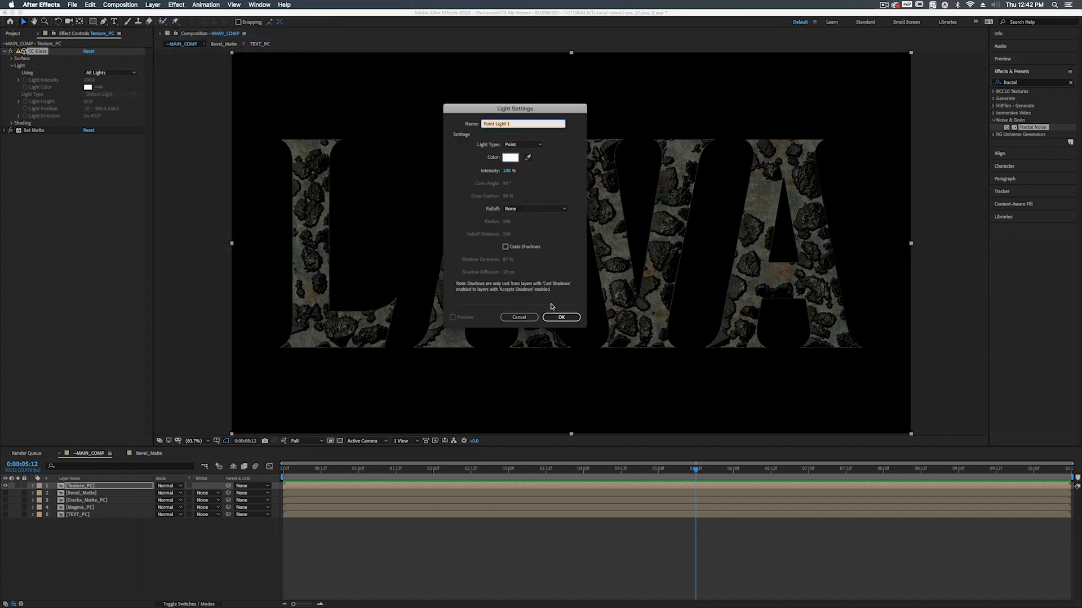
pyautogui.click(559, 318)
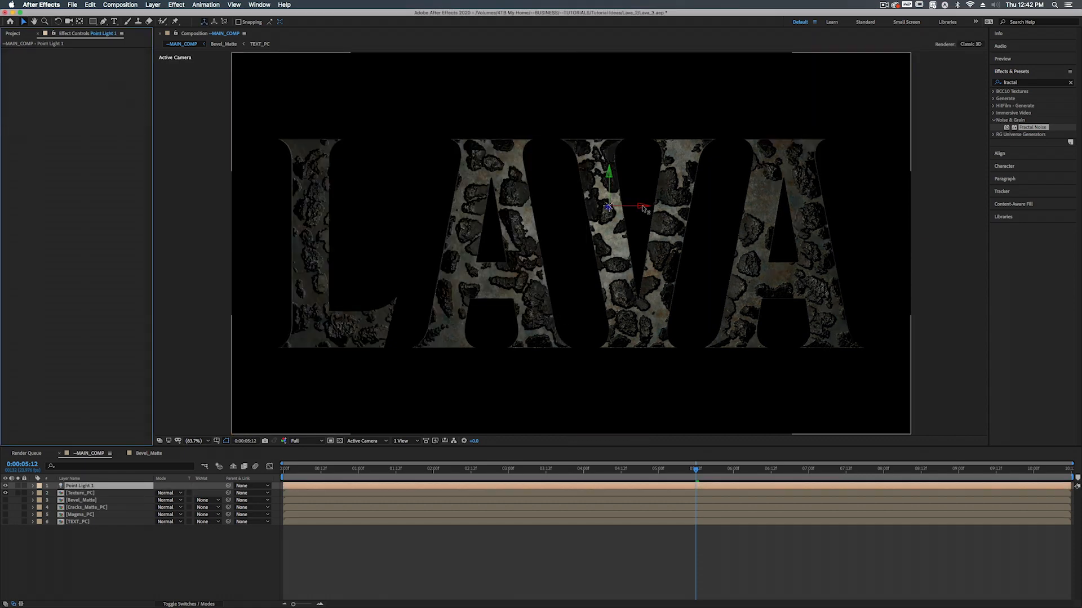
# Step: Move Point Light 1 outside the frame, just left of the LAVA title, and adjust its depth for grazing light
pyautogui.moveTo(608, 206); pyautogui.dragTo(222, 198)
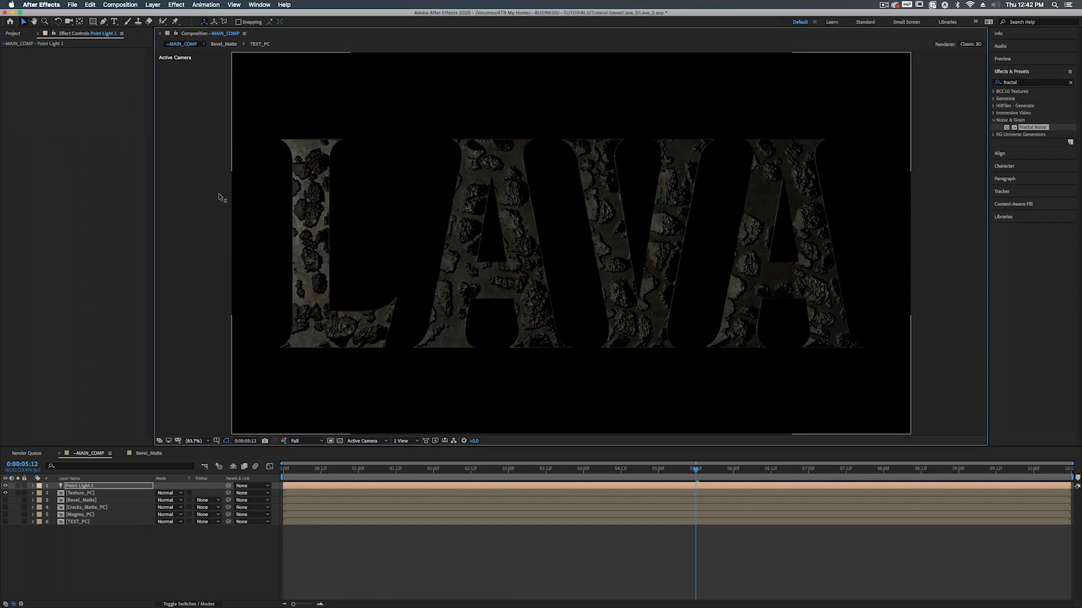
pyautogui.scroll(-1, 290, 234)
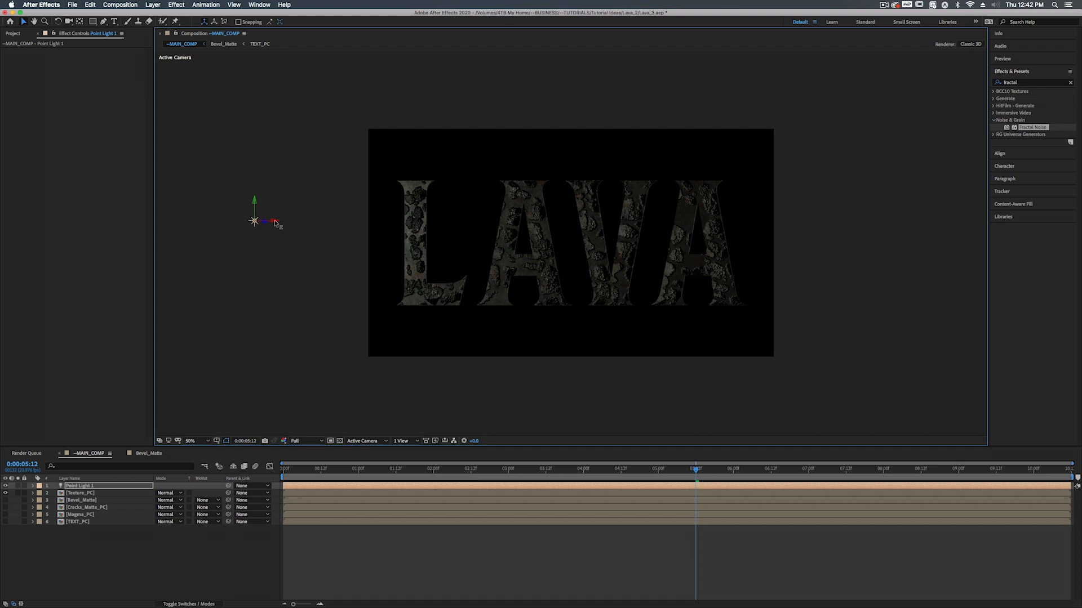
pyautogui.moveTo(276, 220); pyautogui.dragTo(347, 253)
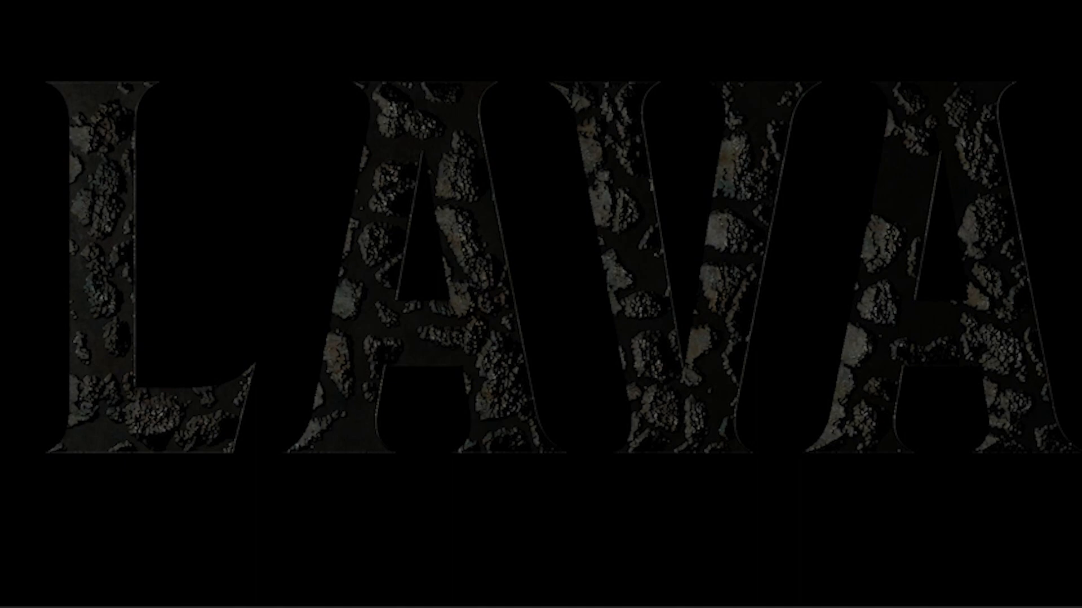
pyautogui.moveTo(318, 227)
pyautogui.mouseDown()
pyautogui.moveTo(359, 242)
pyautogui.moveTo(331, 237)
pyautogui.mouseUp()
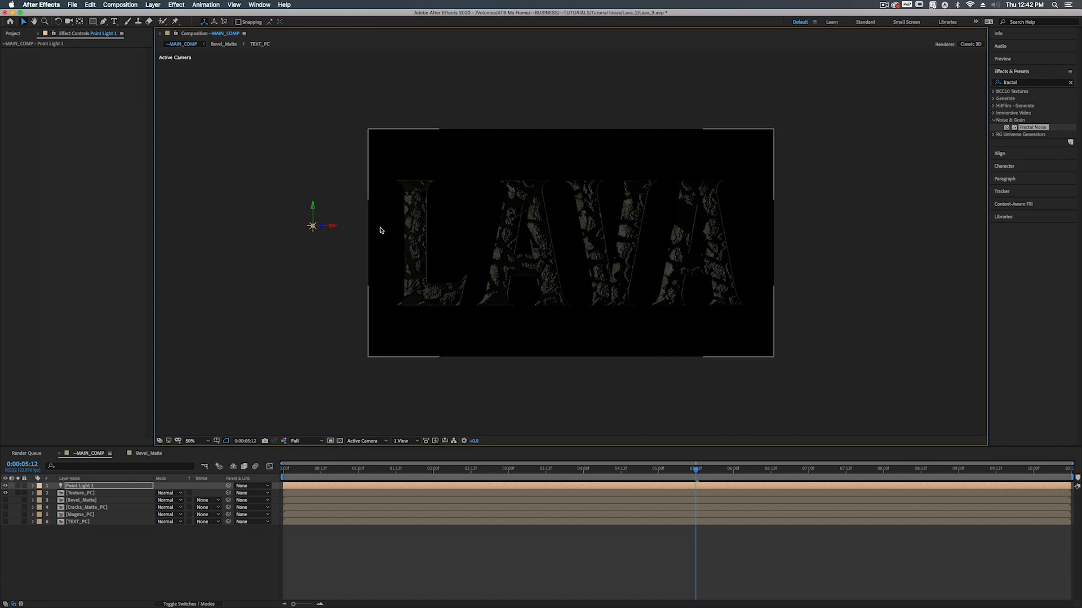
# Step: Duplicate the point light and place the copy outside the frame on the right side of the LAVA title
pyautogui.press('super+d')
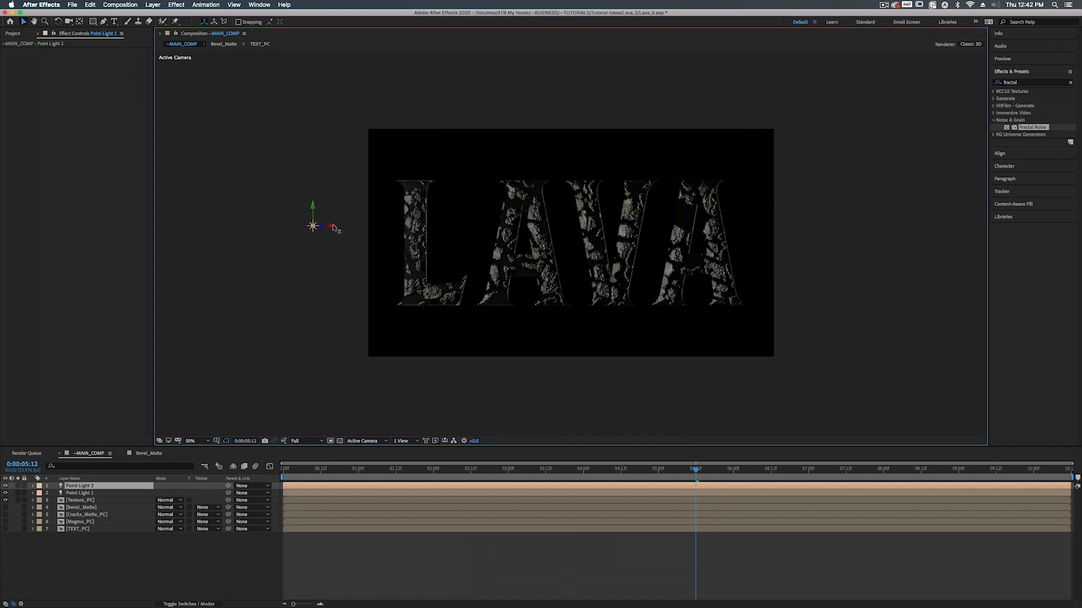
pyautogui.moveTo(312, 225); pyautogui.dragTo(902, 225)
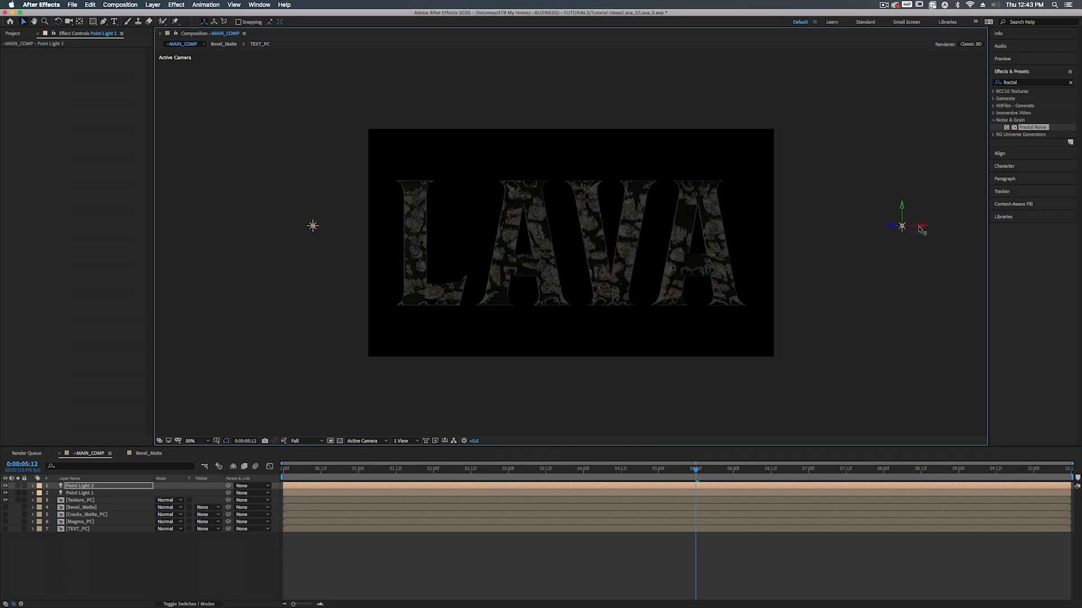
pyautogui.moveTo(921, 229); pyautogui.dragTo(908, 228)
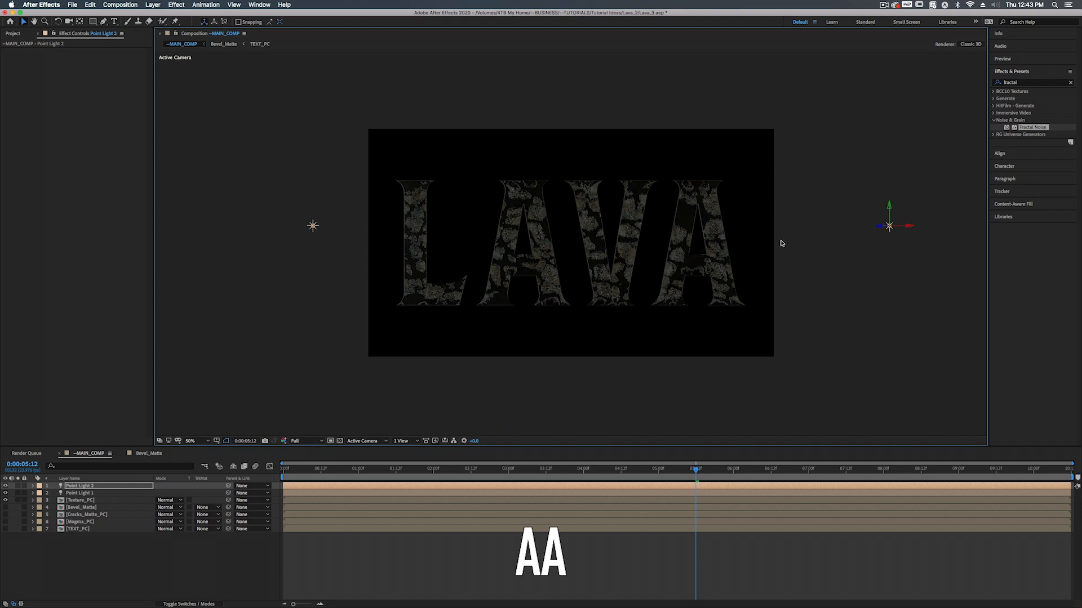
# Step: Set Point Light 2's color to the pale orange FFD9A6 and collapse its light options
pyautogui.press('a')
pyautogui.press('a')
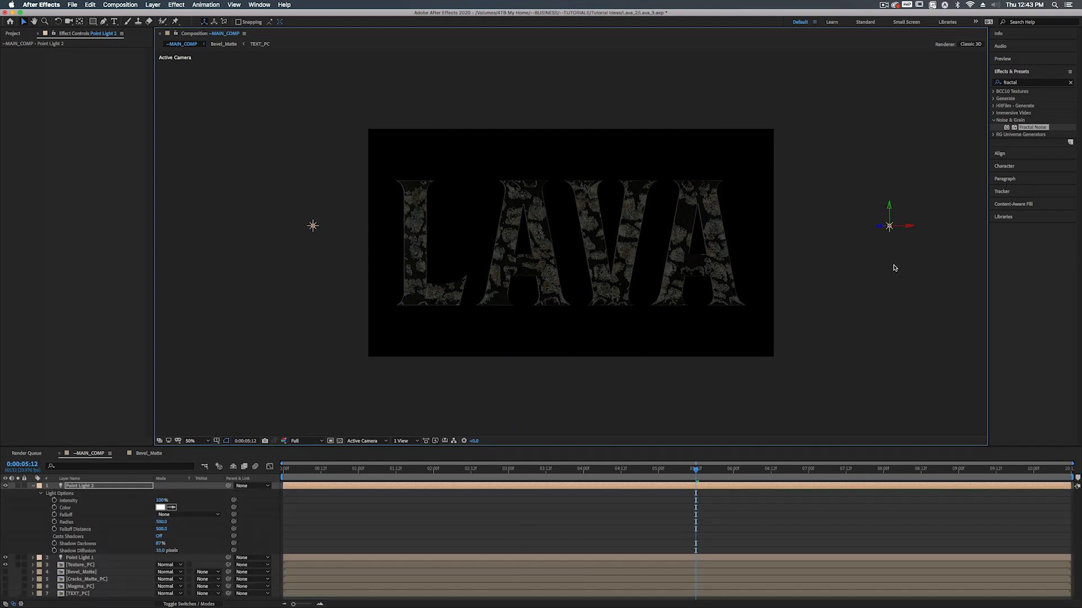
pyautogui.click(161, 507)
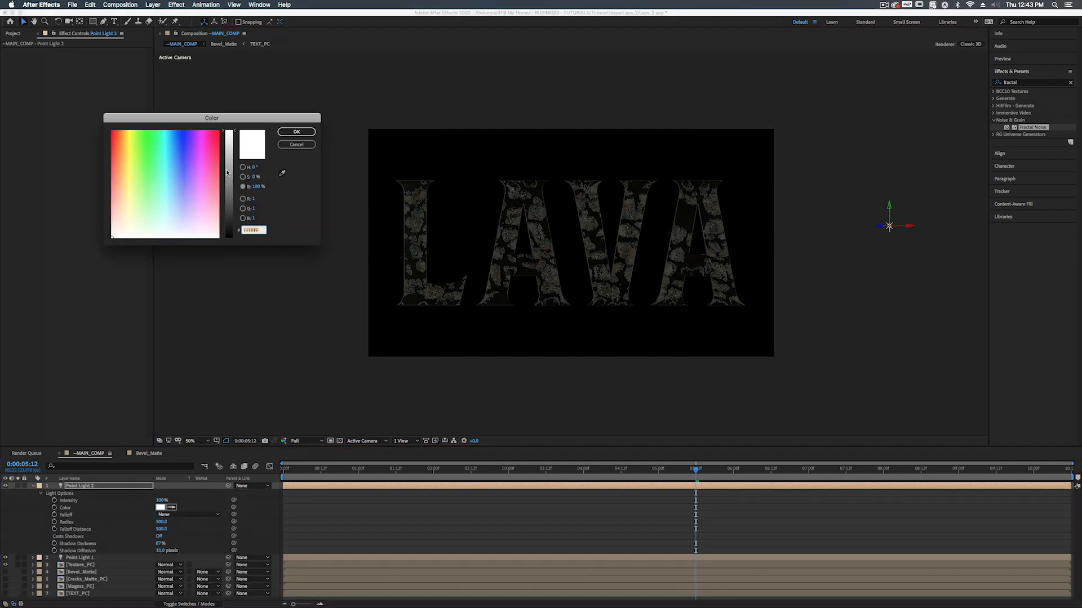
pyautogui.moveTo(128, 213); pyautogui.dragTo(122, 200)
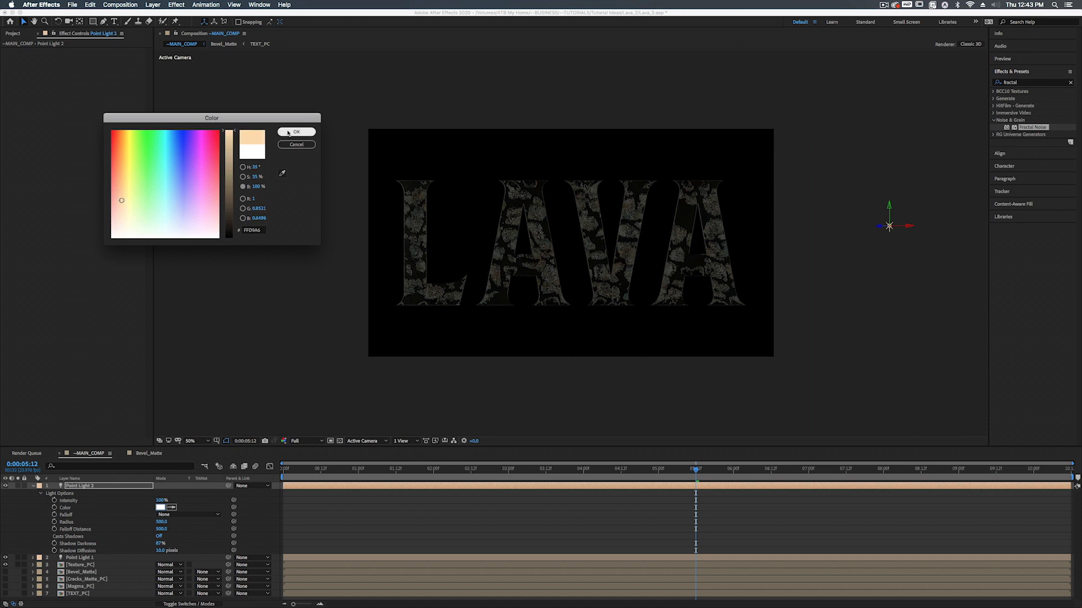
pyautogui.click(288, 133)
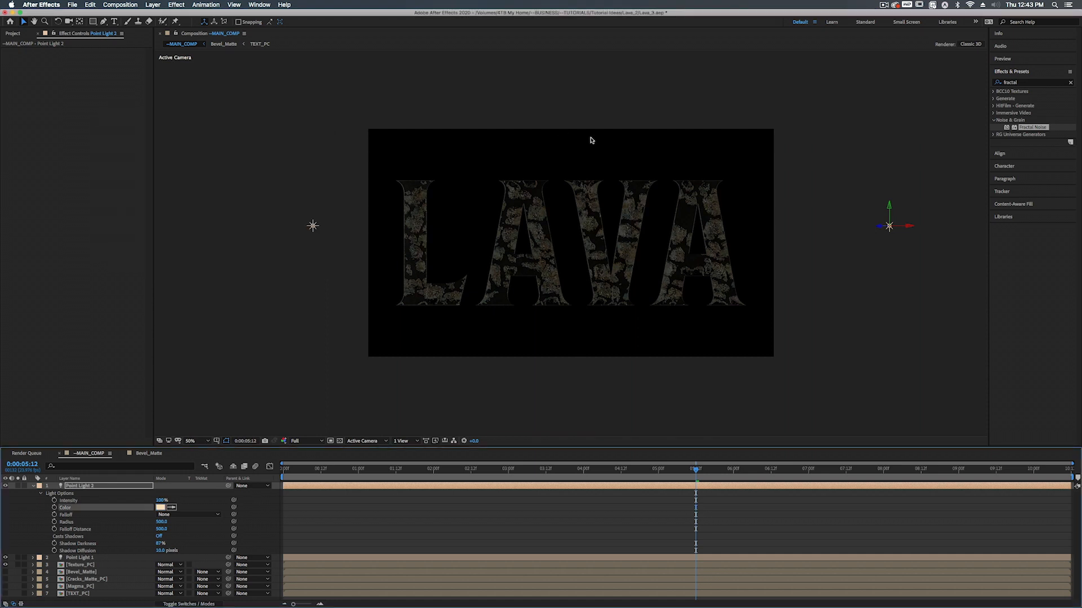
pyautogui.click(33, 487)
# Step: Change Point Light 1's color to a light blue
pyautogui.click(73, 494)
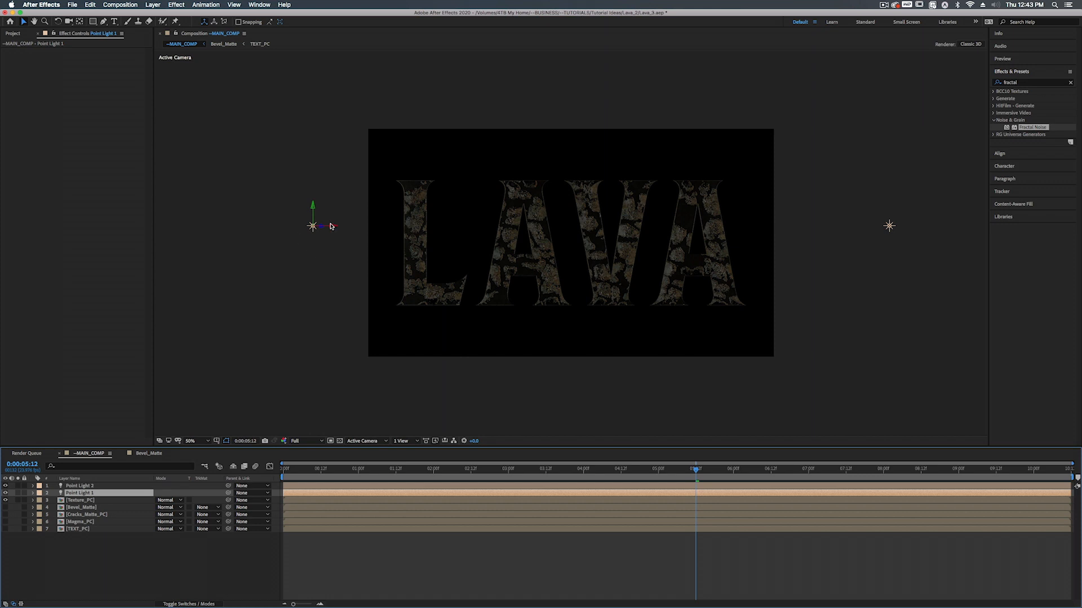
pyautogui.press('a')
pyautogui.press('a')
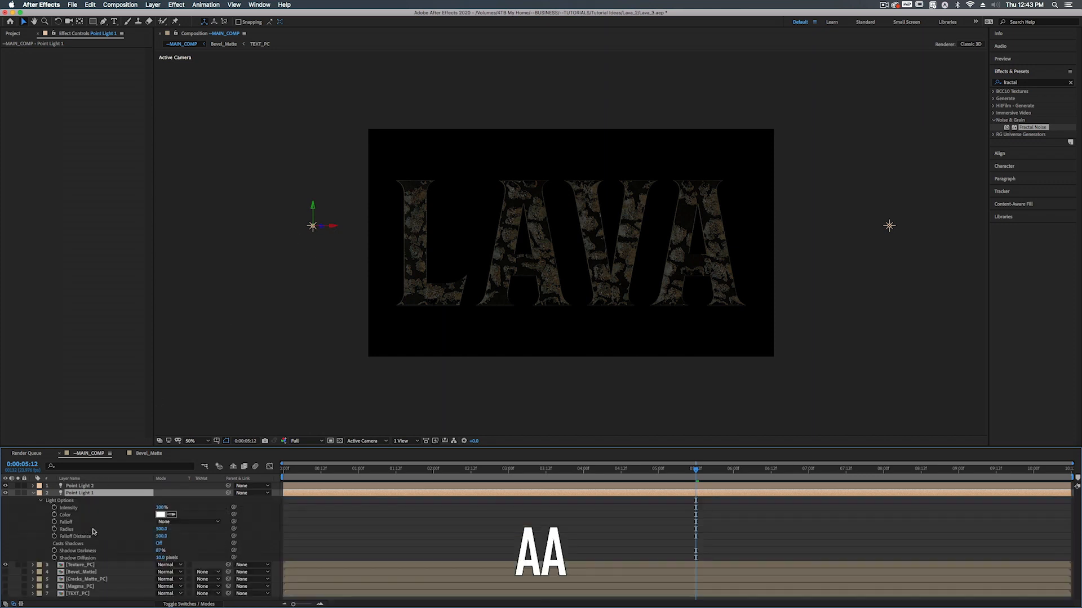
pyautogui.click(161, 515)
pyautogui.click(169, 202)
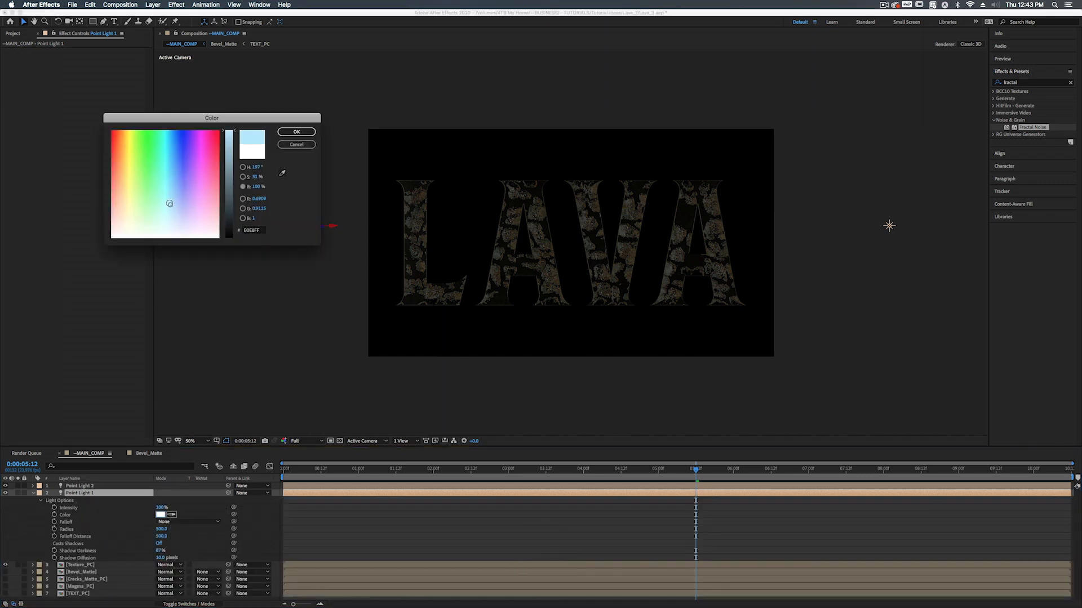
pyautogui.click(296, 132)
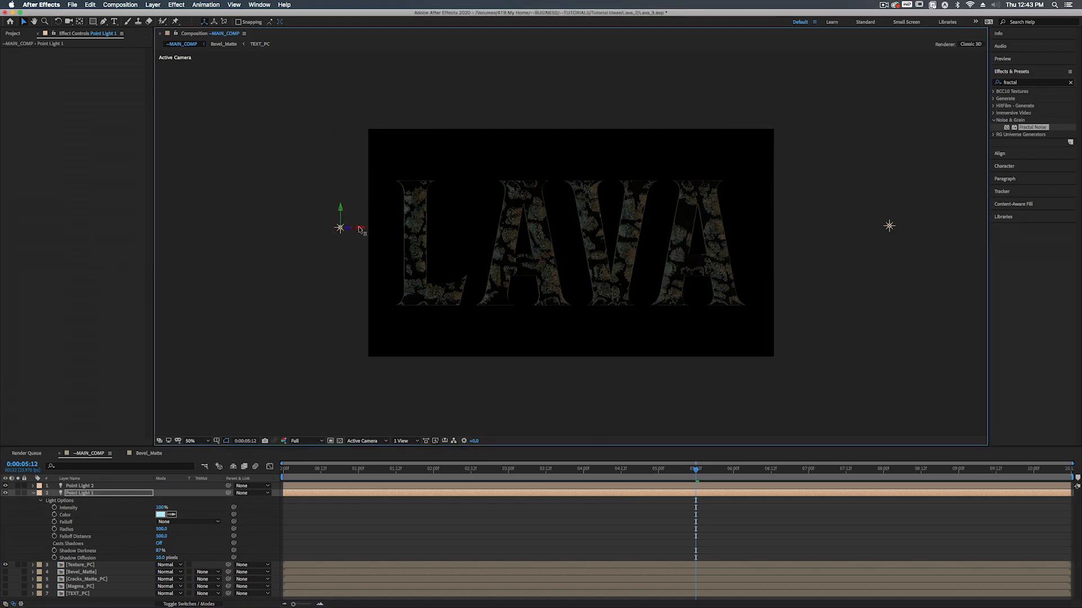
# Step: Fine-tune the positions of both point lights on either side of the title, moving Point Light 2 slightly closer to the frame
pyautogui.moveTo(358, 230); pyautogui.dragTo(344, 228)
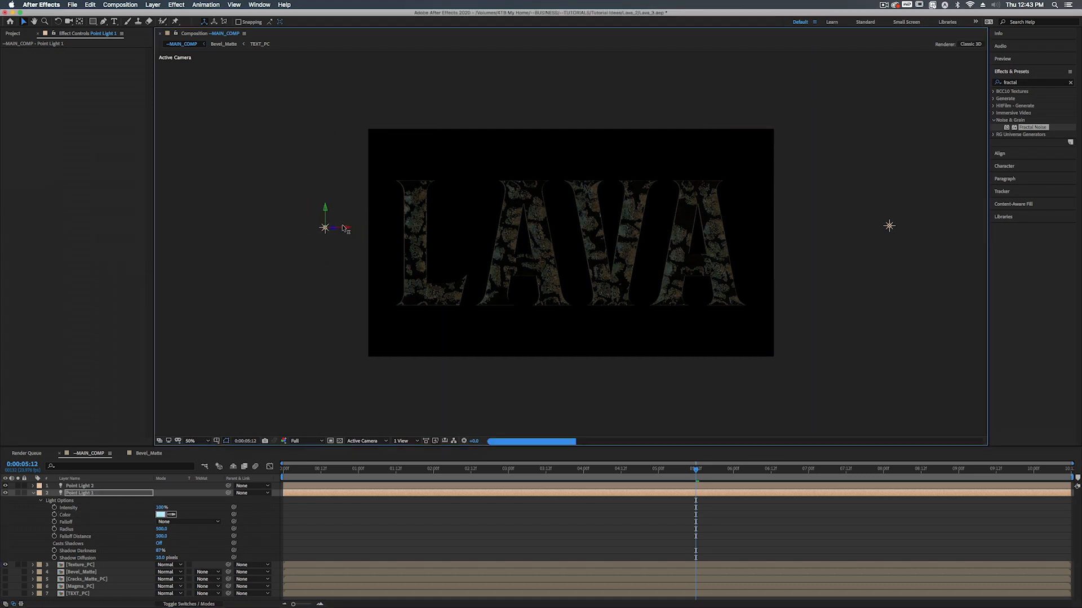
pyautogui.click(889, 227)
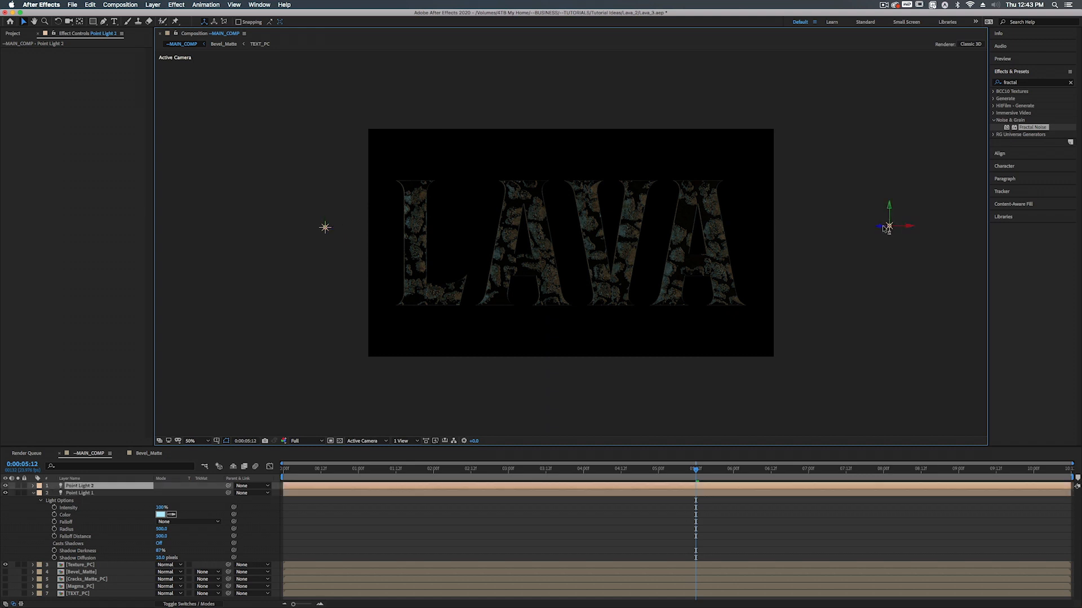
pyautogui.moveTo(884, 228); pyautogui.dragTo(777, 232)
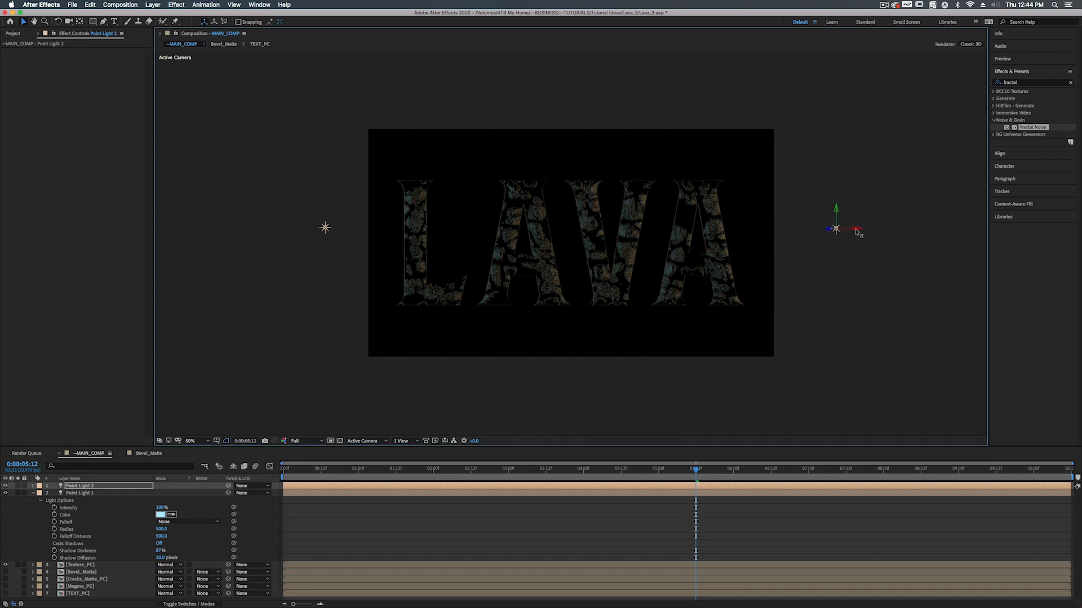
pyautogui.moveTo(857, 231); pyautogui.dragTo(887, 230)
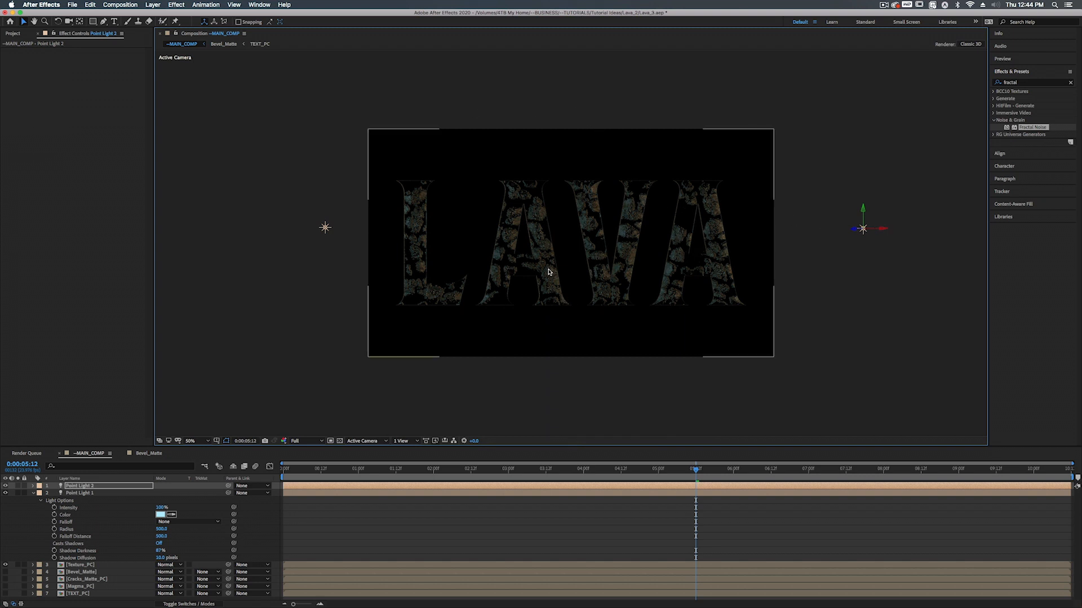
pyautogui.hotkey('shift', '/')
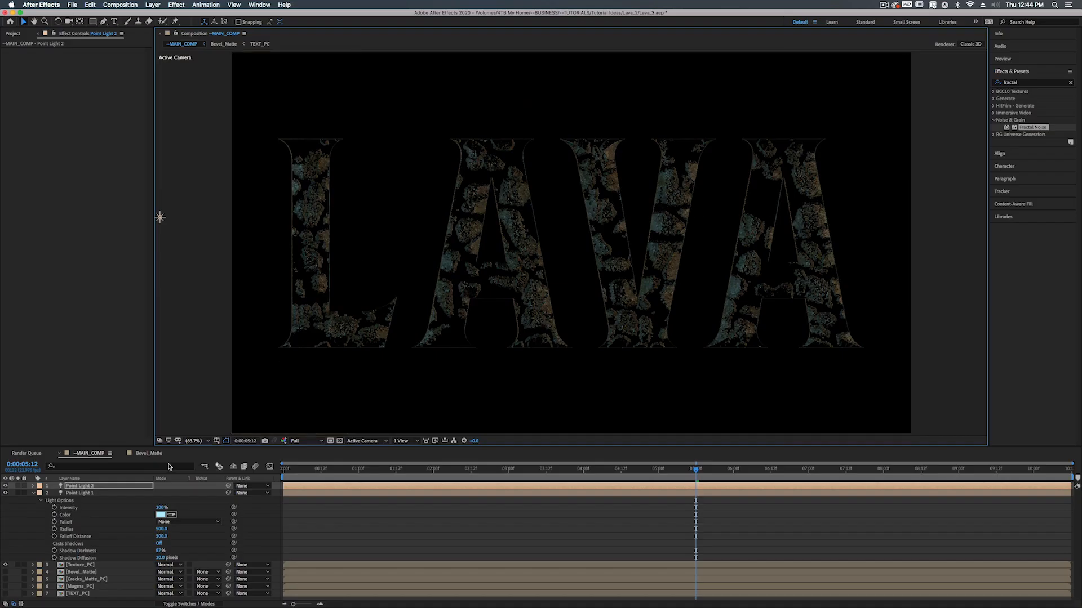
# Step: Add a black 1920 x 1080 px solid to the Bevel_Matte composition
pyautogui.click(149, 454)
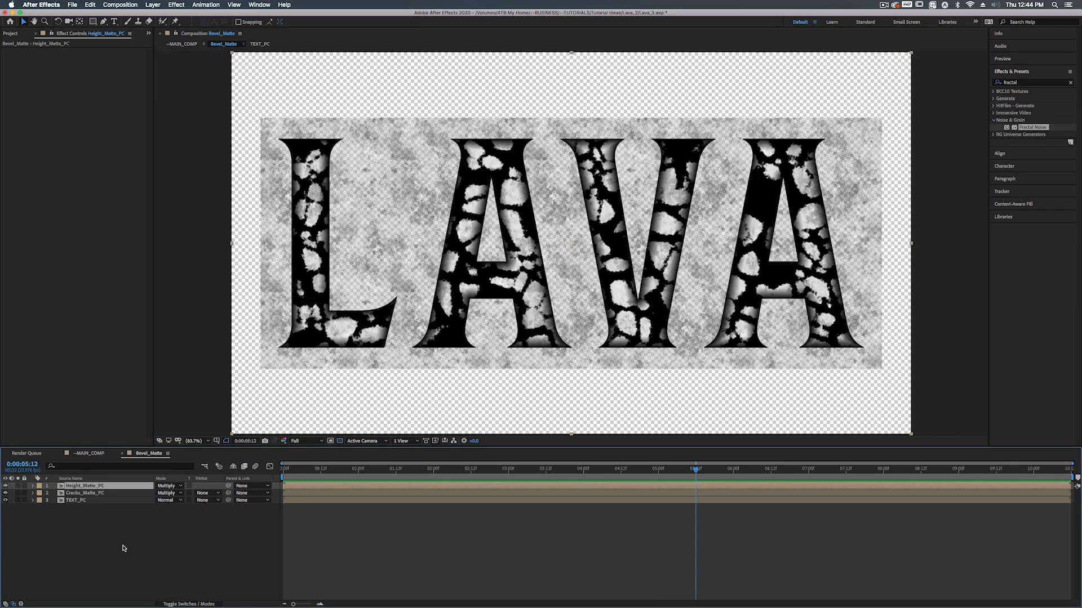
pyautogui.rightClick(109, 539)
pyautogui.moveTo(126, 515)
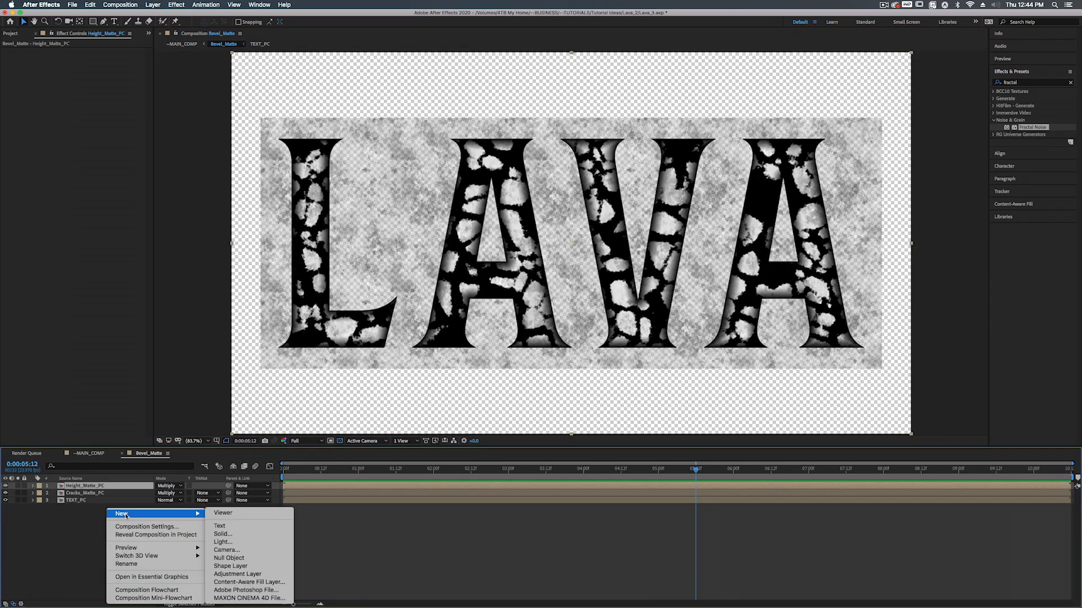
pyautogui.click(222, 534)
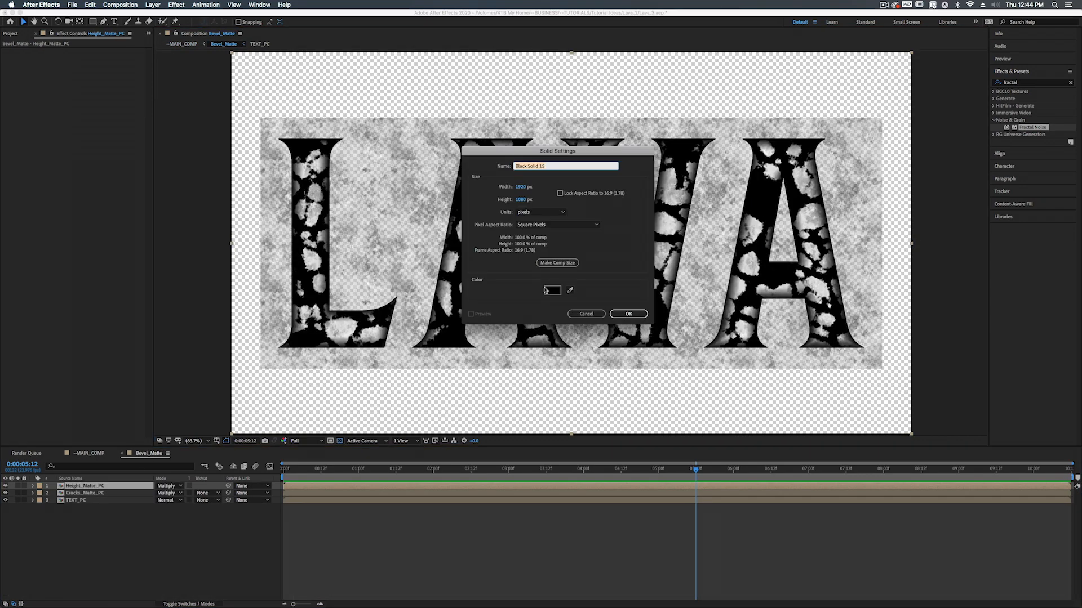
pyautogui.click(628, 314)
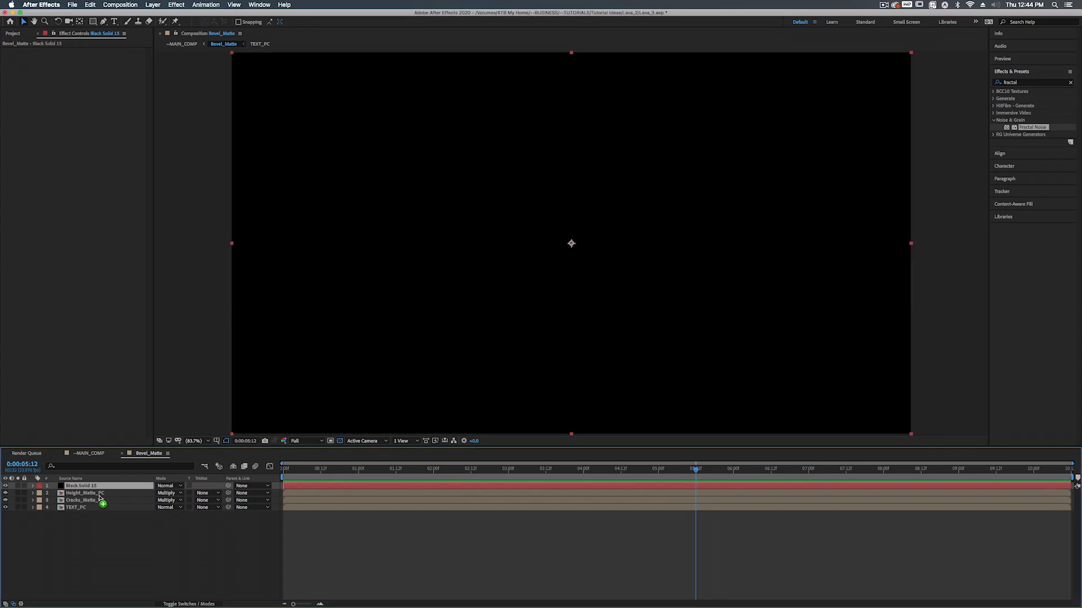
# Step: Move the black solid to the bottom of the Bevel_Matte layer stack, beneath TEXT_PC
pyautogui.moveTo(99, 496)
pyautogui.mouseDown()
pyautogui.moveTo(102, 513)
pyautogui.moveTo(100, 486)
pyautogui.mouseUp()
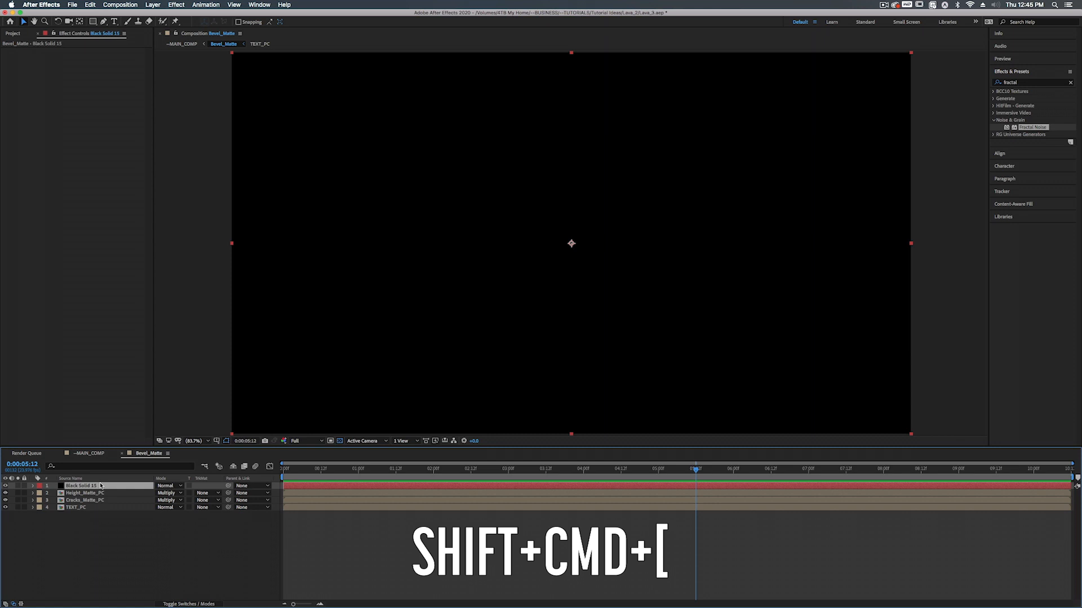
pyautogui.press('shift+super+bracketleft')
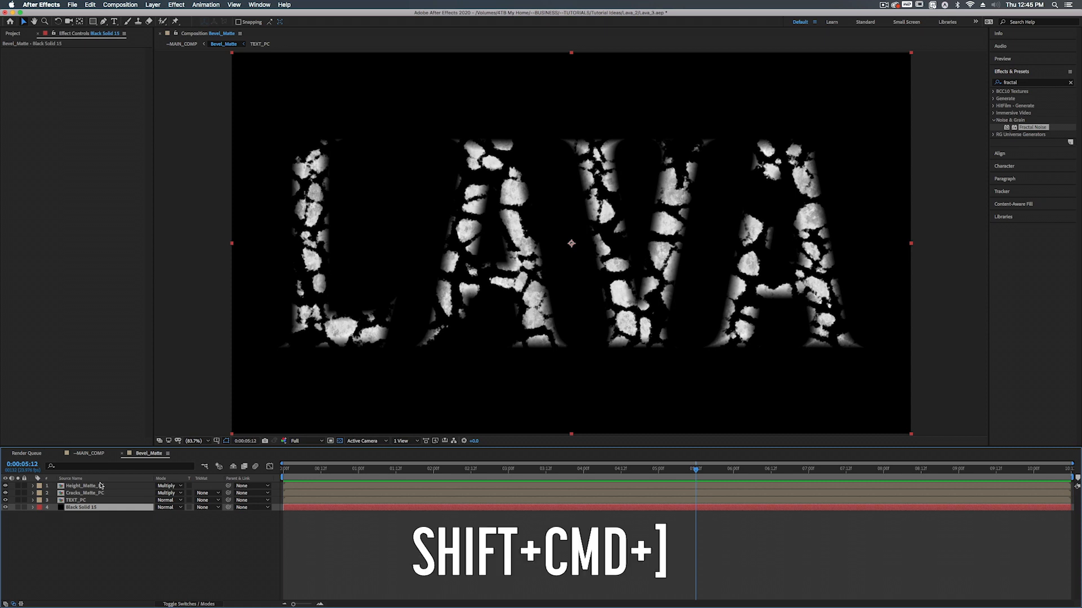
pyautogui.press('shift+super+bracketright')
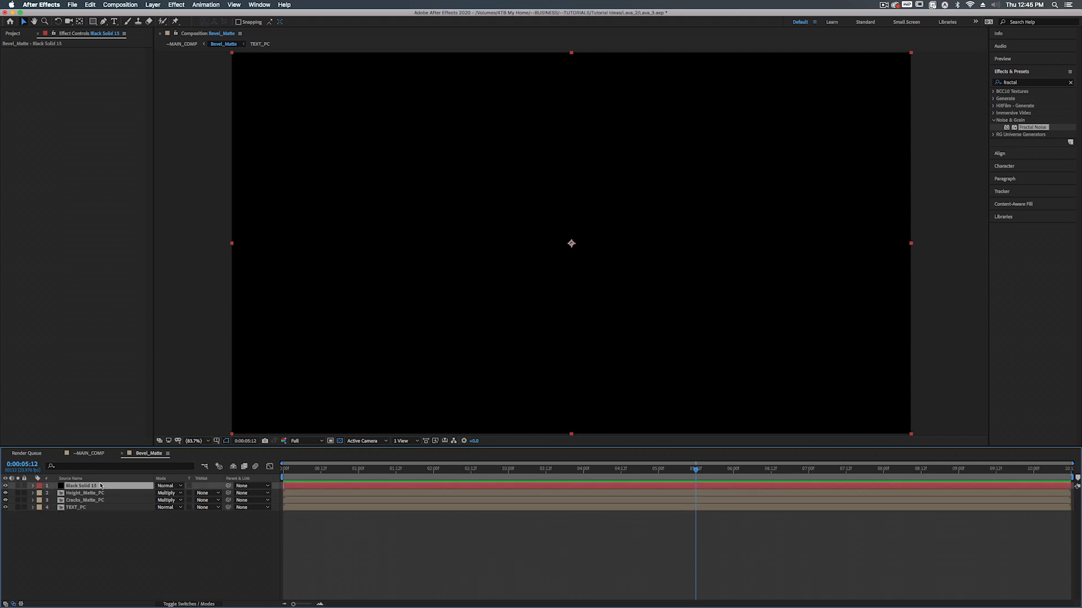
pyautogui.press('super+bracketleft')
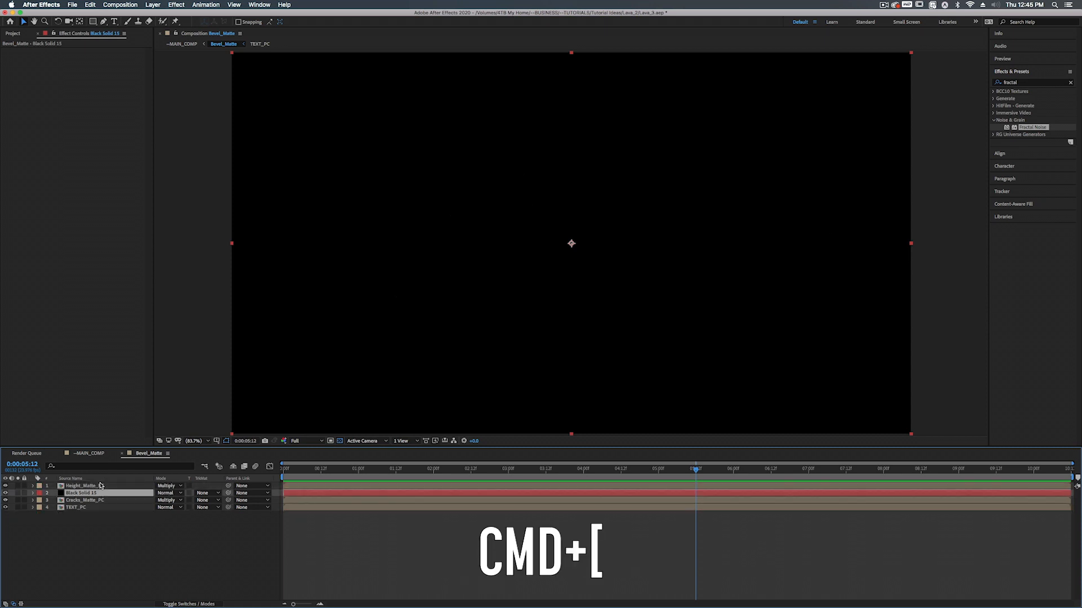
pyautogui.press('super+bracketleft')
pyautogui.press('super+bracketleft')
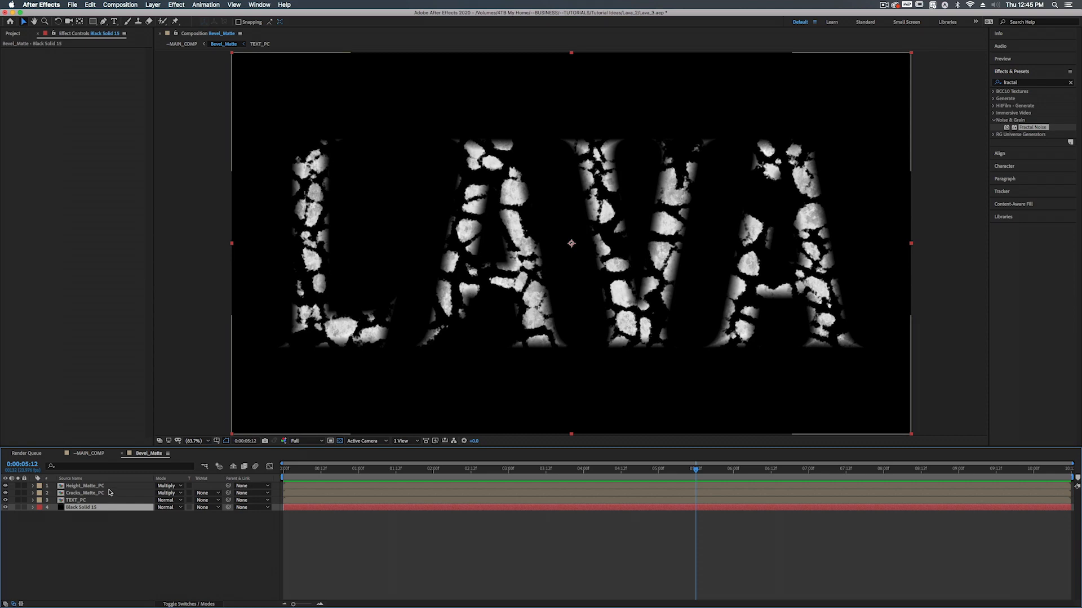
# Step: In --MAIN_COMP, collapse Point Light 1's options and move the Cracks_Matte_PC and Magma_PC layers to the top of the stack
pyautogui.click(89, 454)
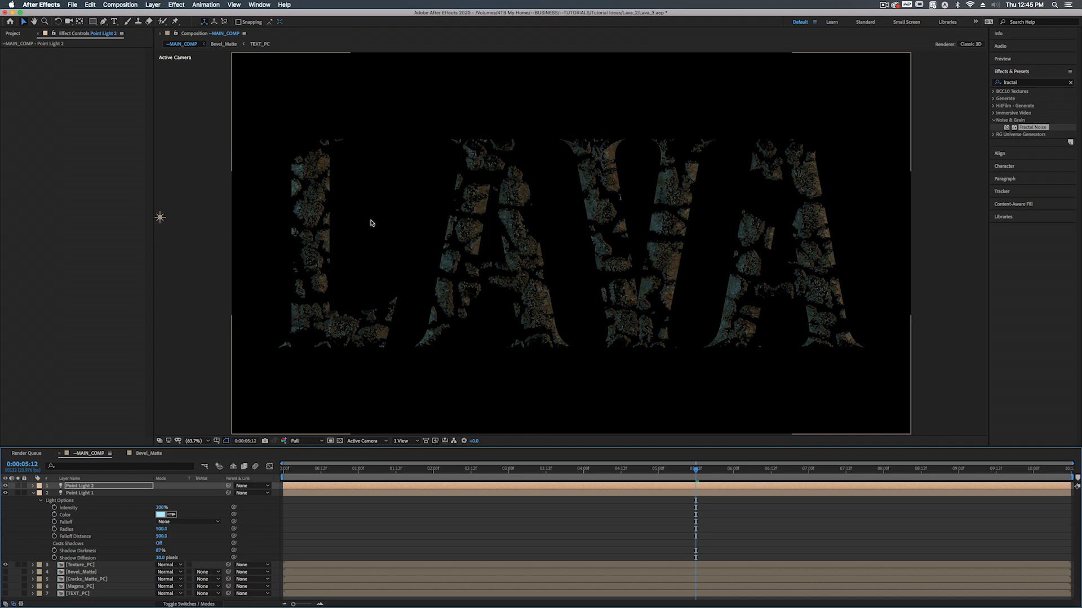
pyautogui.click(33, 493)
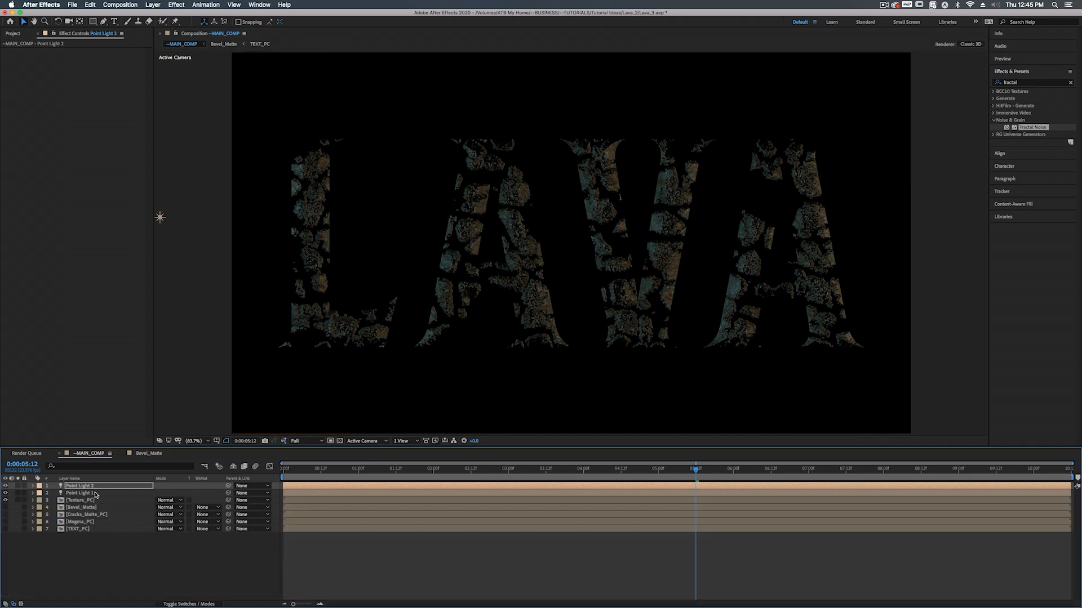
pyautogui.click(78, 524)
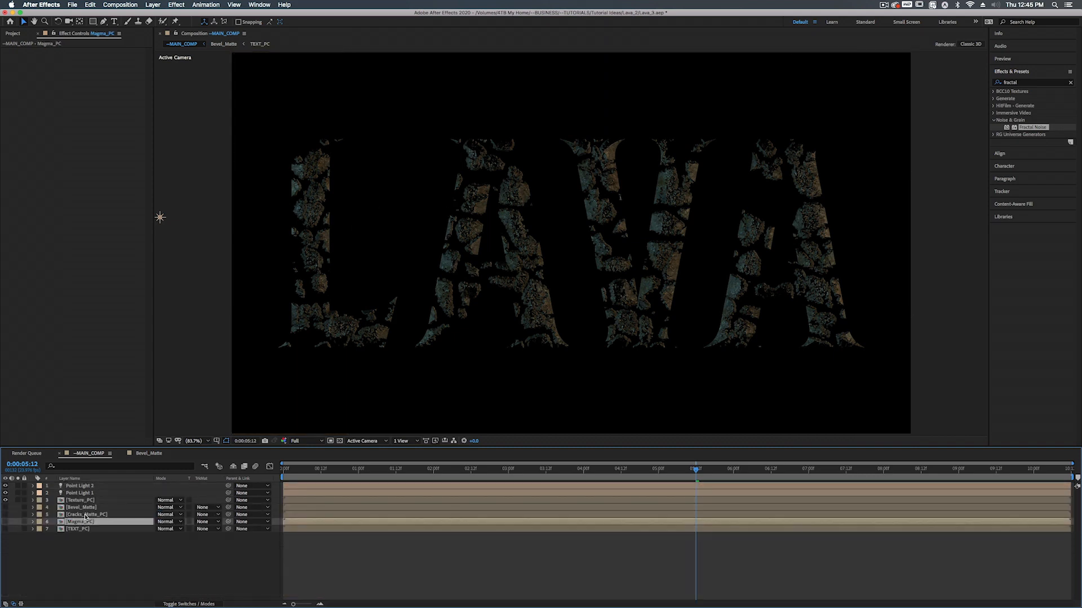
pyautogui.keyDown('shift'); pyautogui.click(86, 515); pyautogui.keyUp('shift')
pyautogui.moveTo(80, 517); pyautogui.dragTo(81, 484)
pyautogui.click(102, 549)
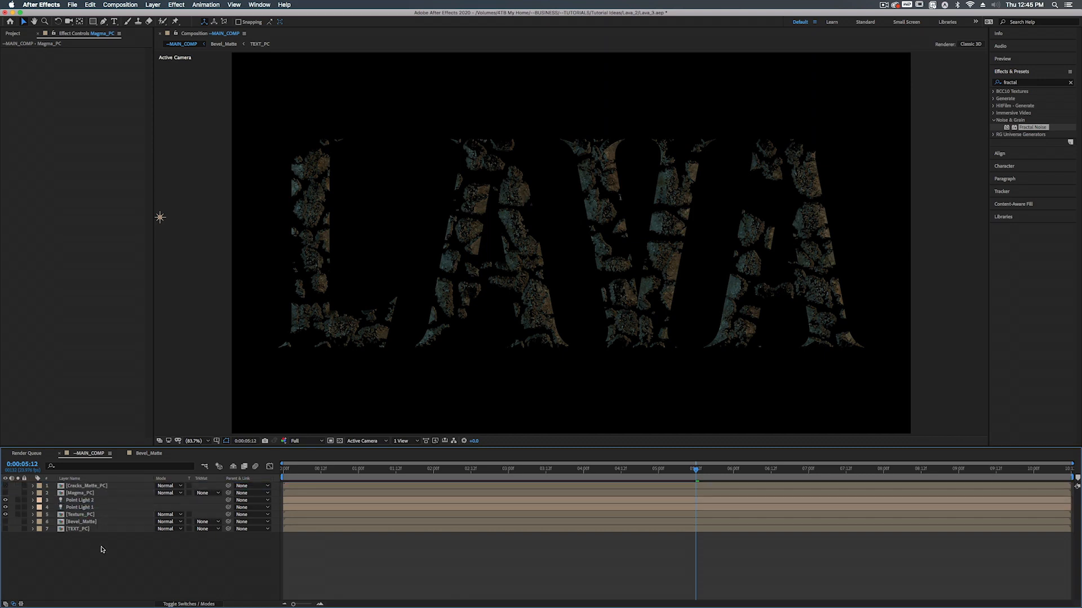
# Step: Make Magma_PC visible and set its track matte to Alpha Matte using Cracks_Matte_PC
pyautogui.click(79, 494)
pyautogui.click(5, 494)
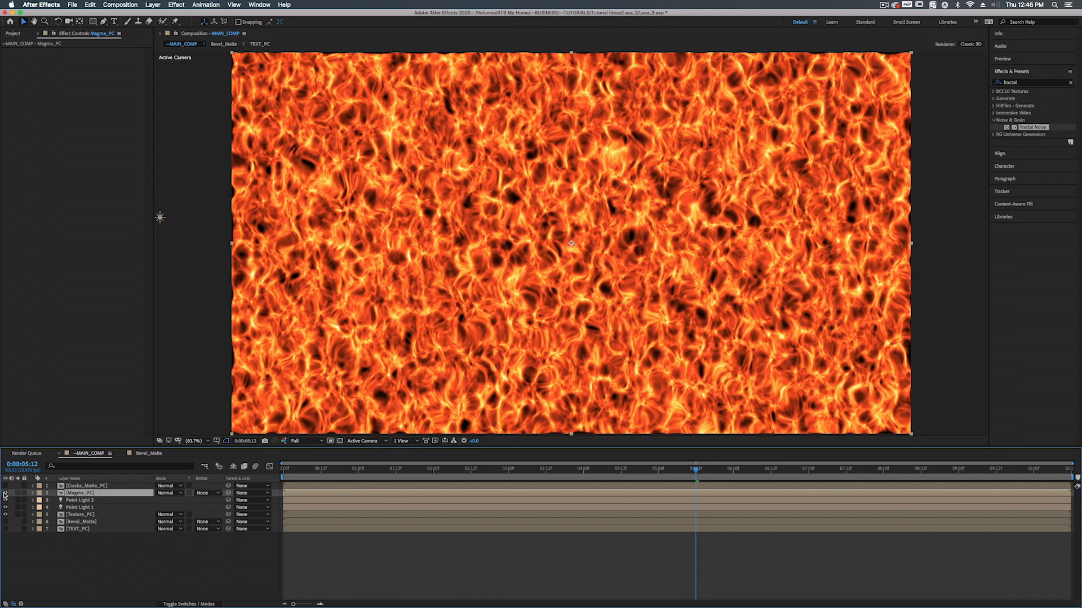
pyautogui.click(202, 494)
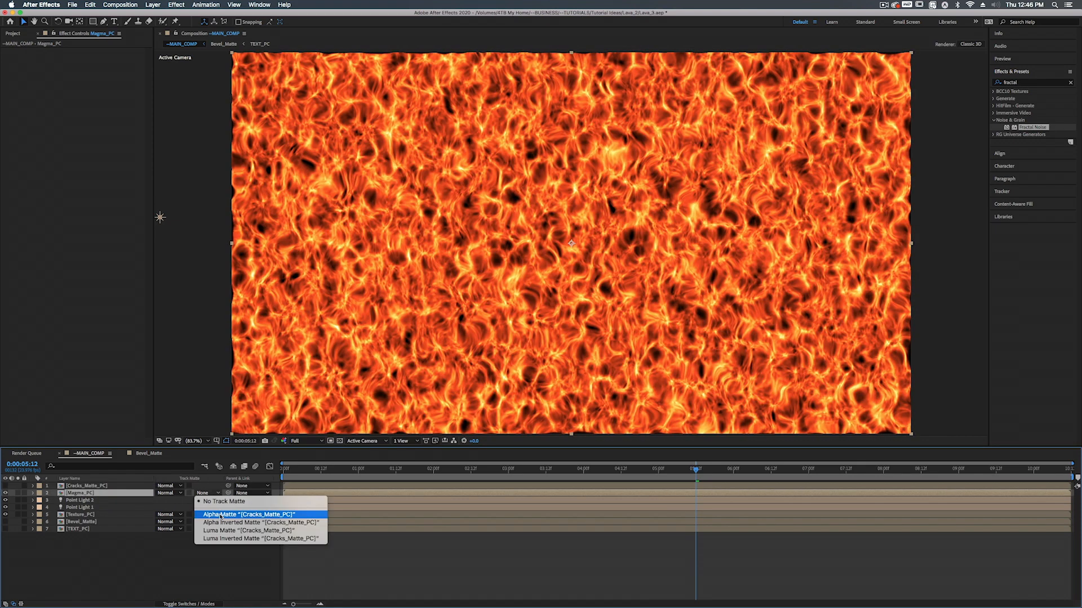
pyautogui.click(220, 515)
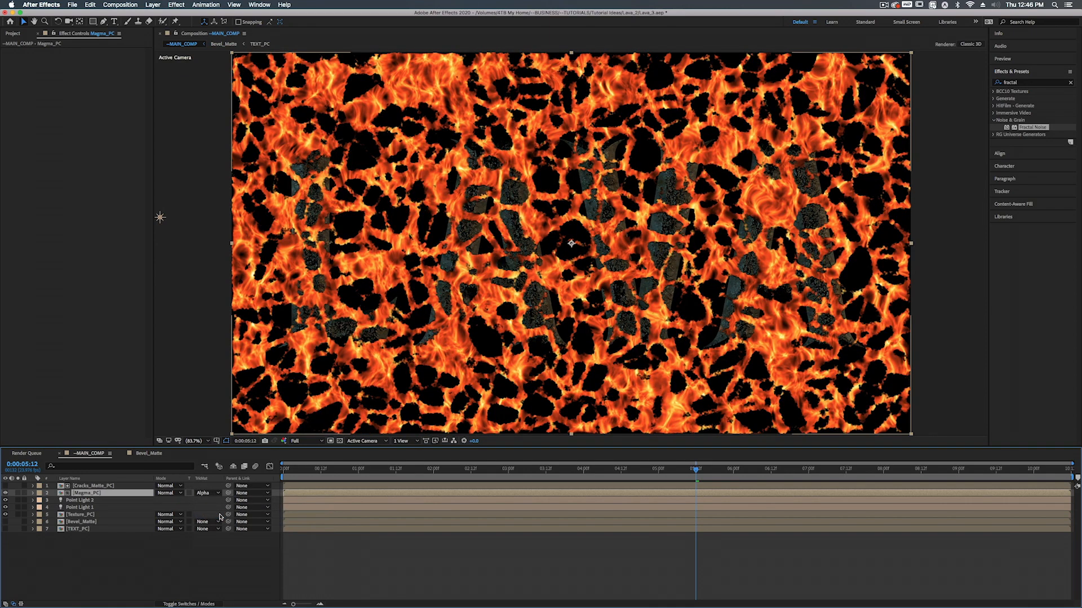
# Step: Apply the Set Matte effect to Magma_PC and take the matte from the TEXT_PC layer
pyautogui.hotkey('ctrl', 'space')
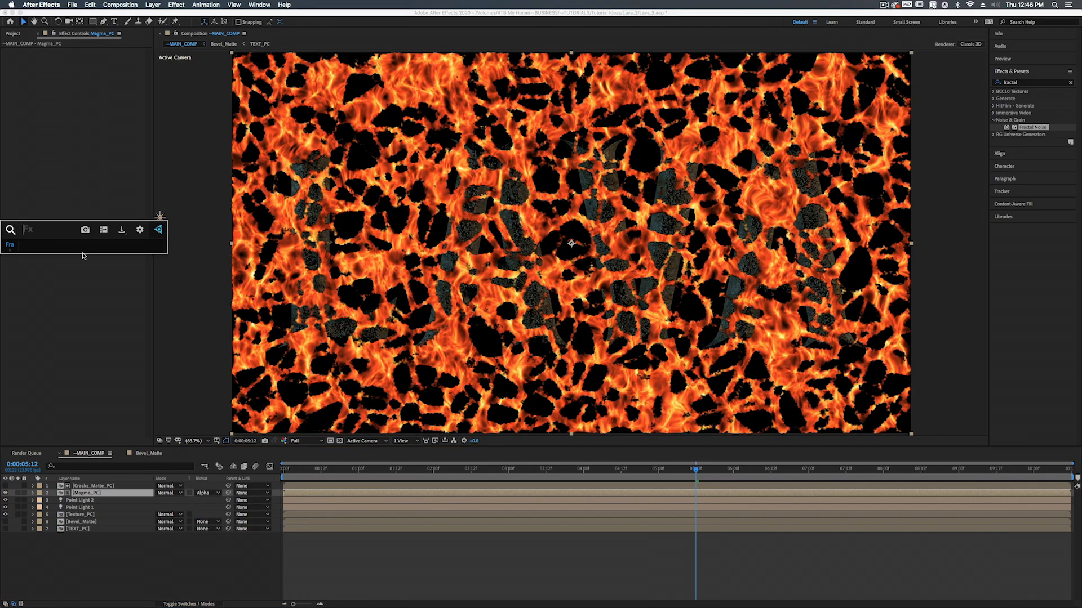
pyautogui.write('set mat')
pyautogui.press('Return')
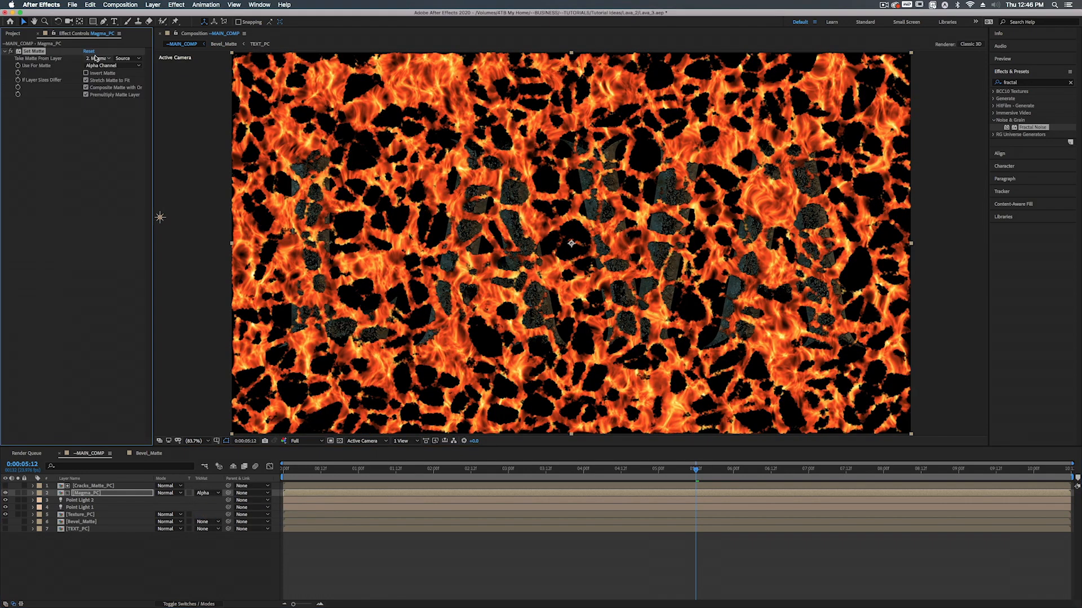
pyautogui.click(96, 58)
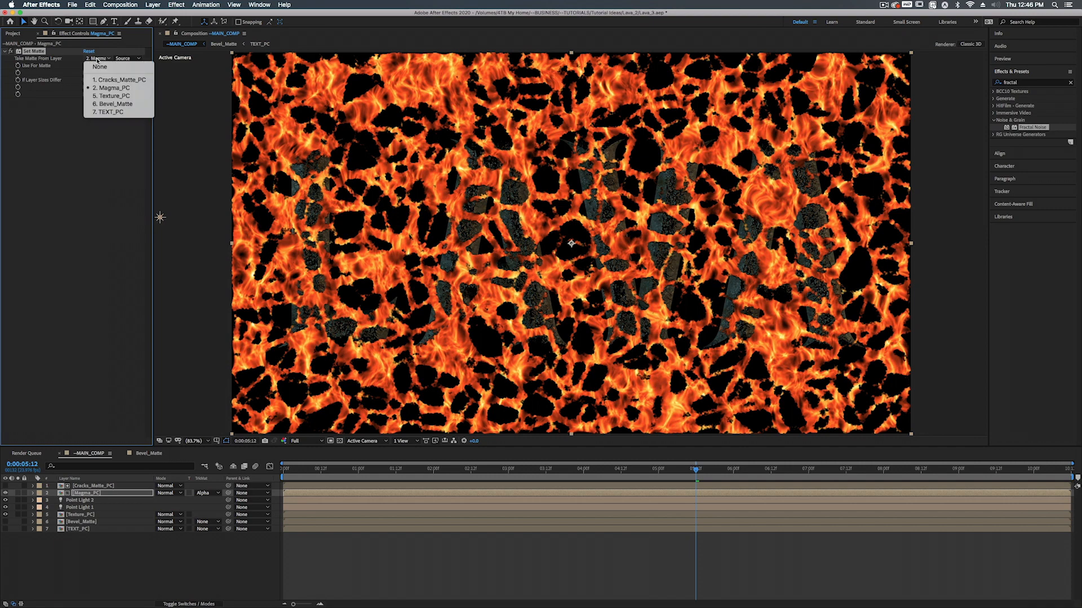
pyautogui.click(107, 112)
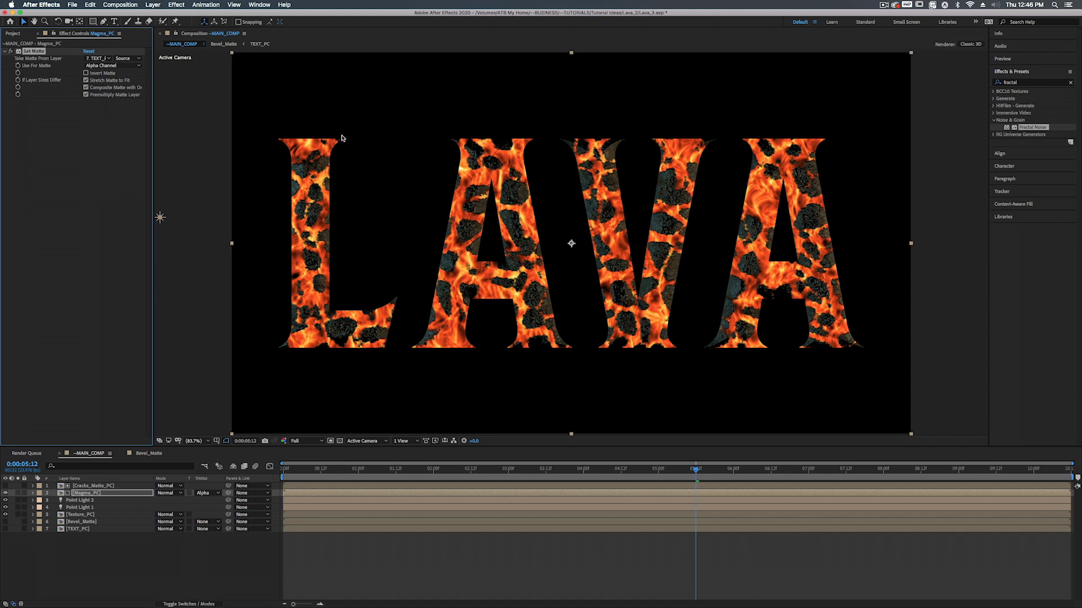
pyautogui.click(387, 97)
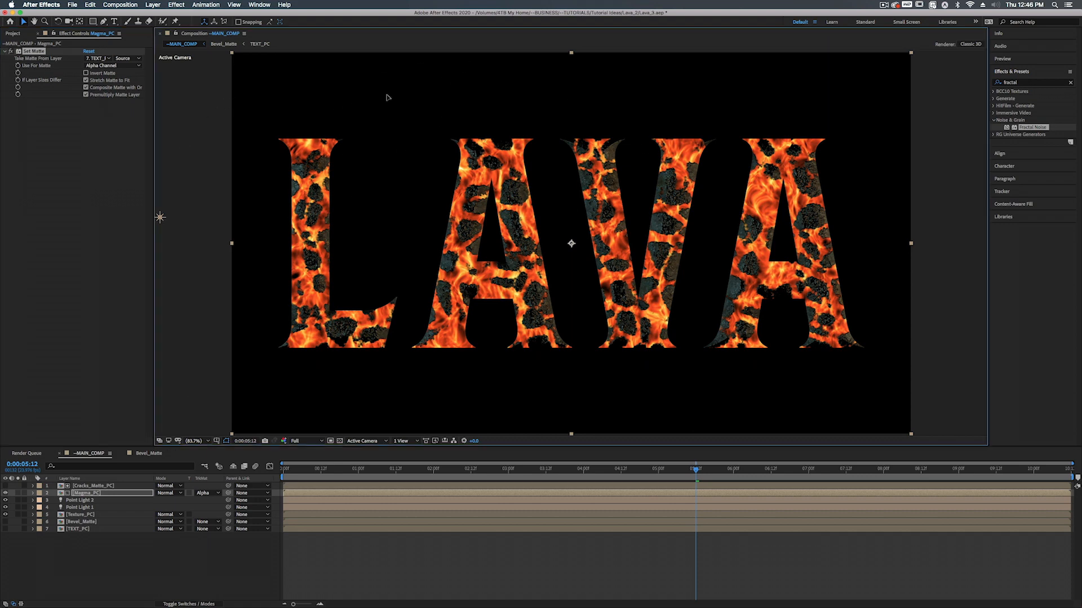
# Step: Open a second viewer for --MAIN_COMP beside the first, then check Bevel_Matte in the first viewer and close that composition
pyautogui.click(234, 4)
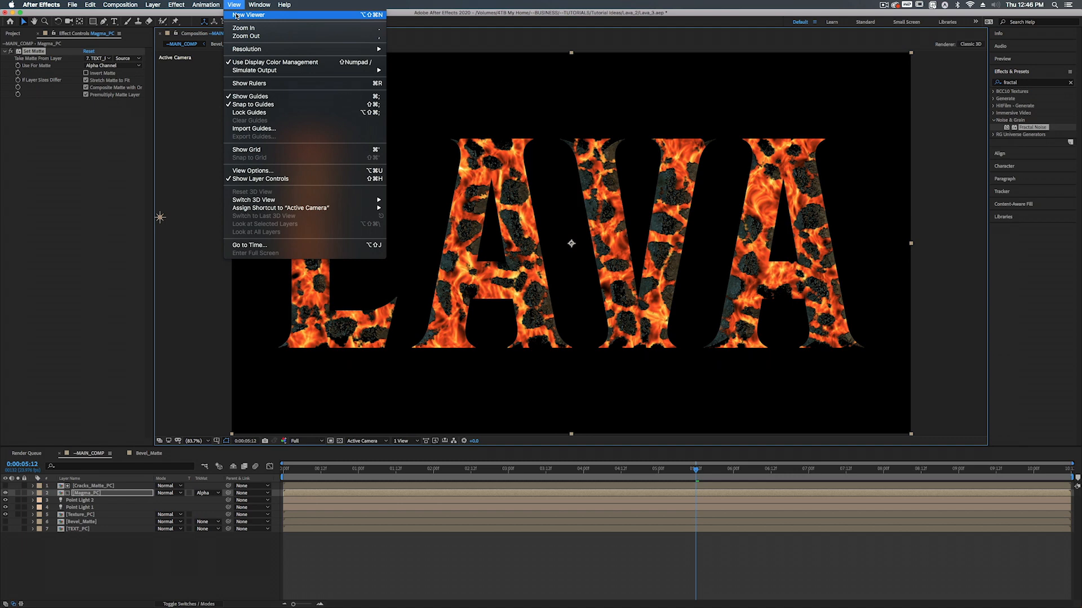
pyautogui.click(236, 16)
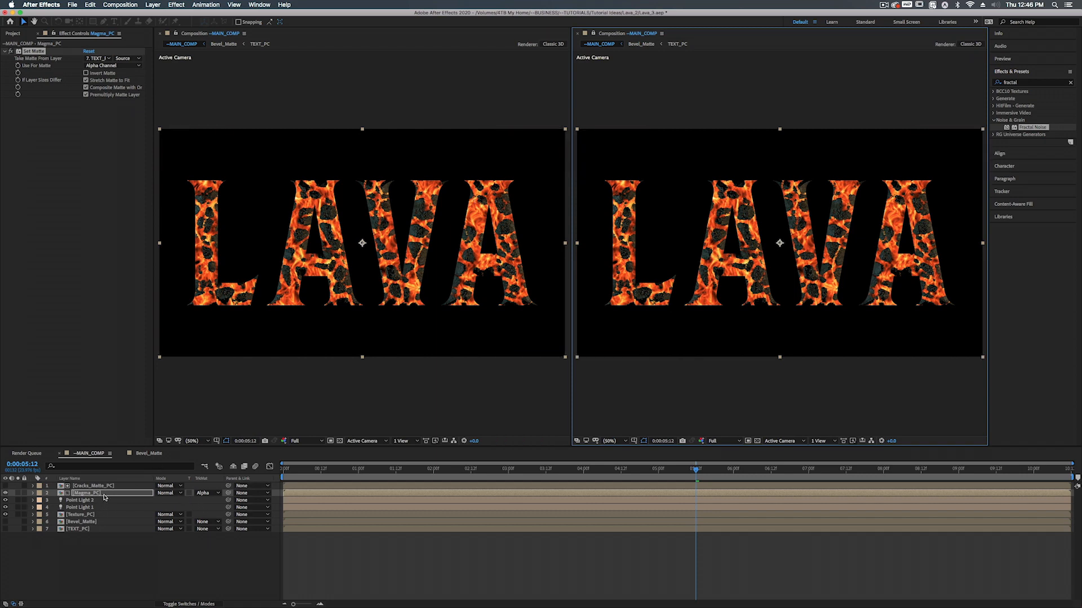
pyautogui.click(155, 454)
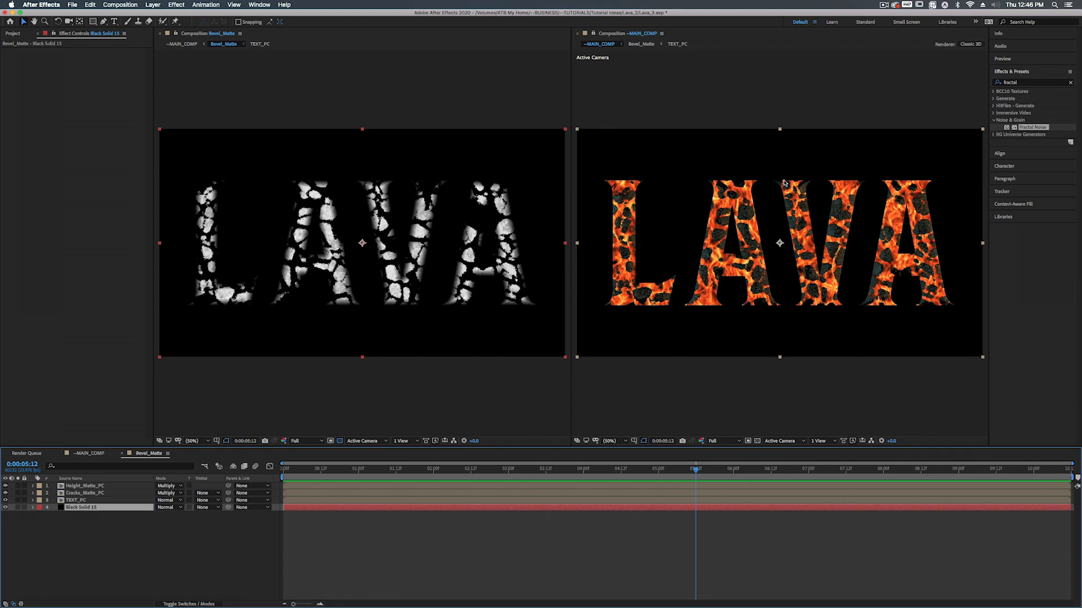
pyautogui.click(123, 454)
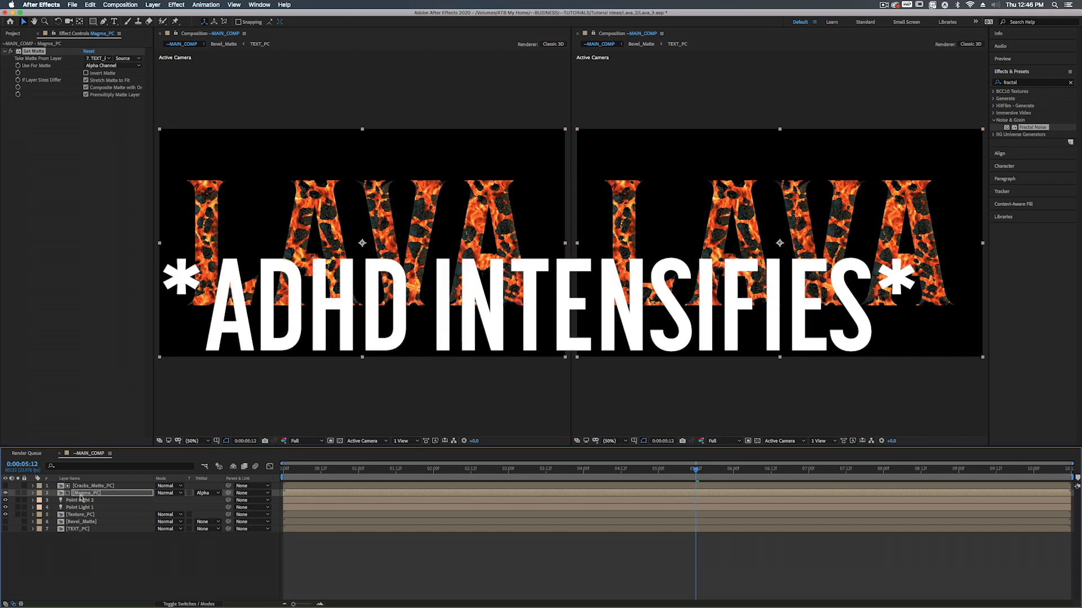
# Step: Open the Cracks_PC composition and lower Cracks_Large_SLD's Levels Input Black to 0 and Input White to about 0.56
pyautogui.click(12, 33)
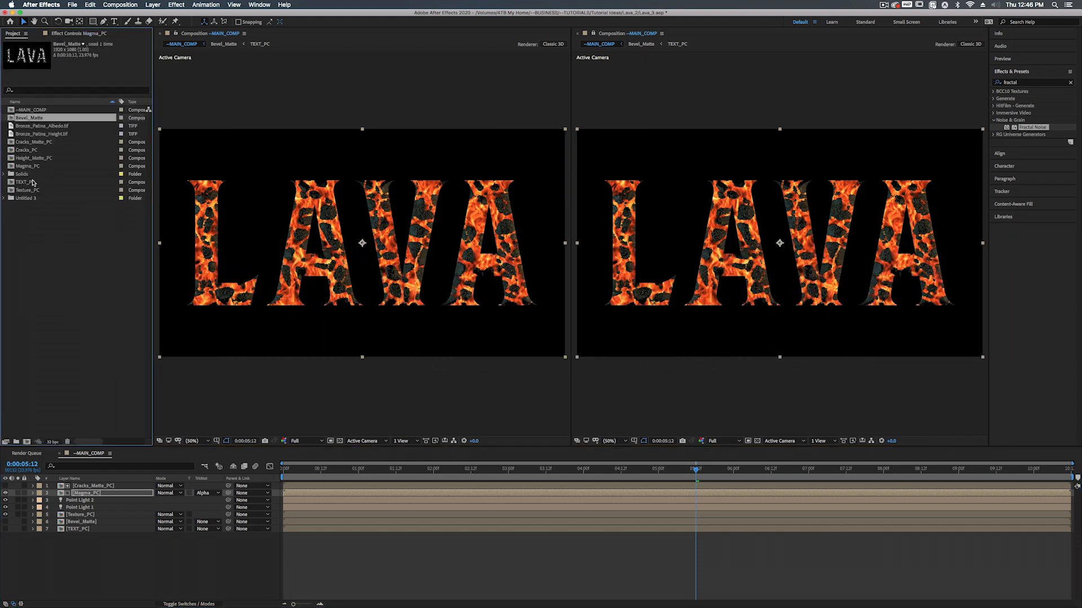
pyautogui.doubleClick(23, 151)
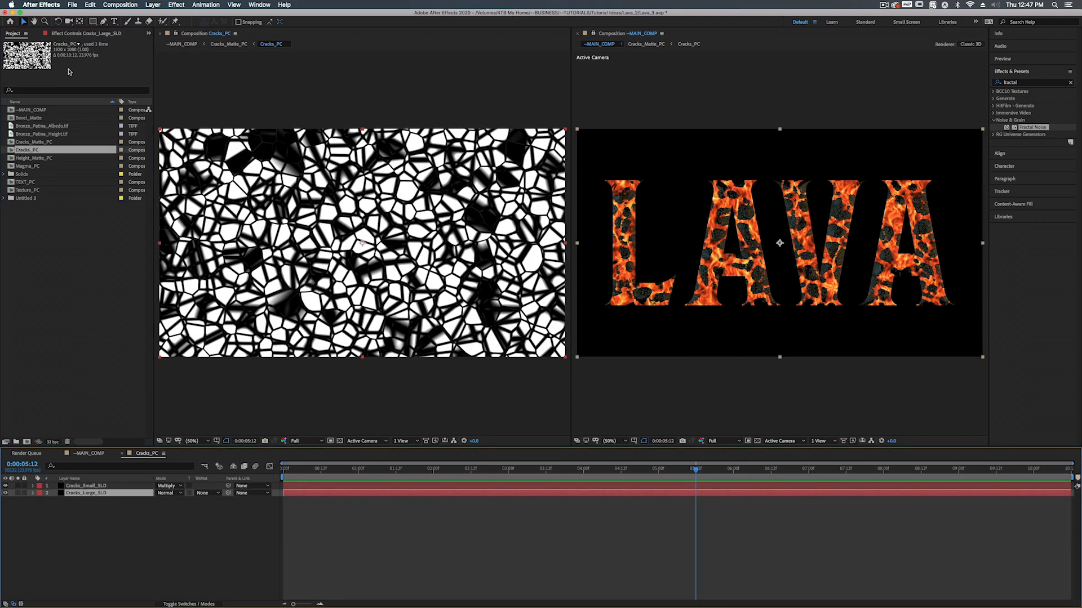
pyautogui.click(81, 34)
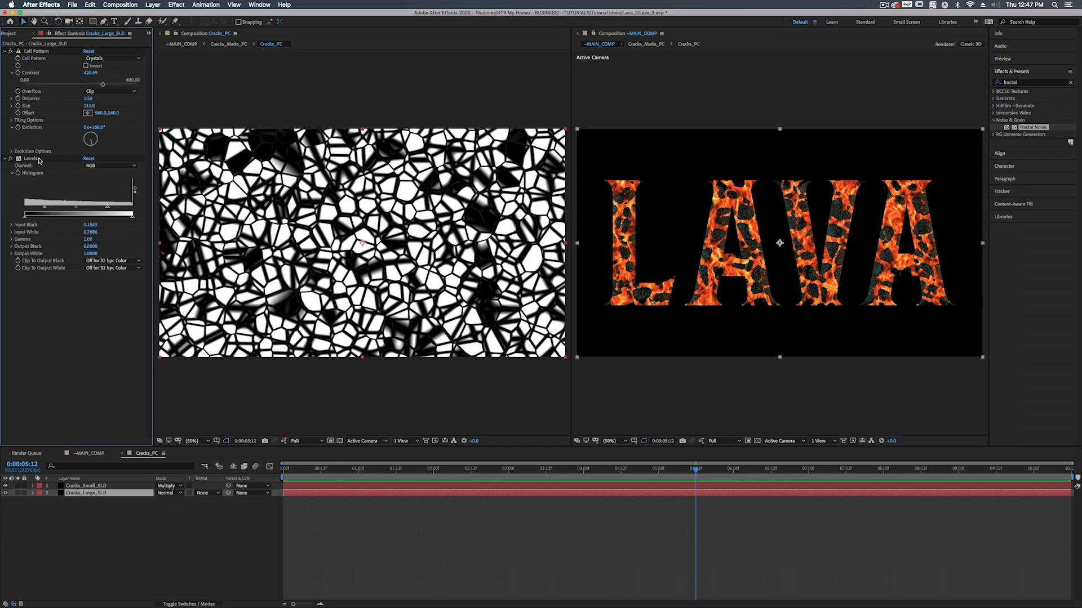
pyautogui.moveTo(47, 209); pyautogui.dragTo(17, 208)
pyautogui.moveTo(107, 207); pyautogui.dragTo(85, 207)
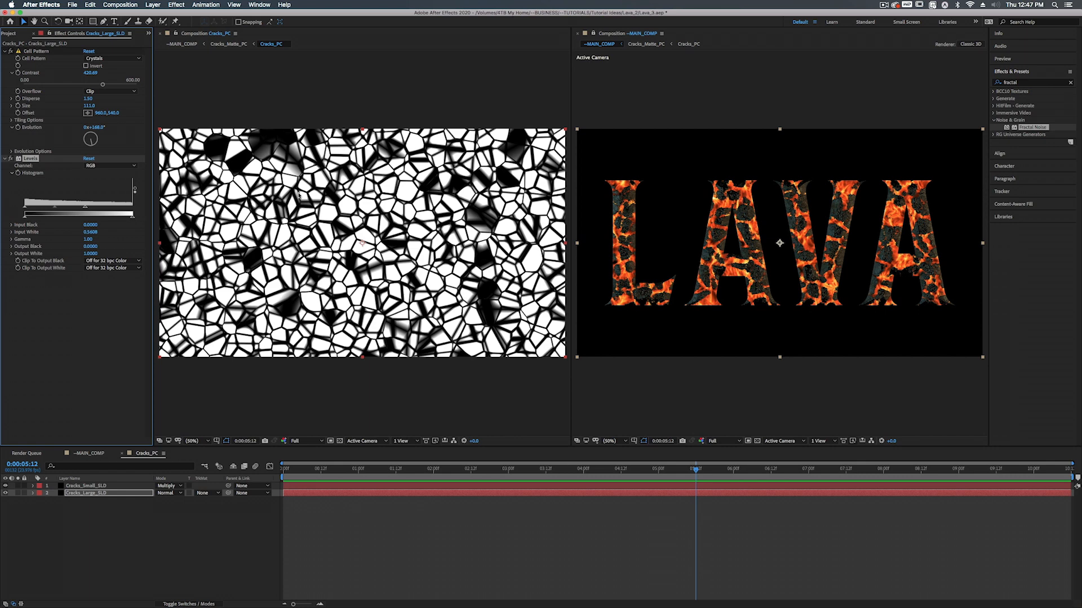
# Step: Set Levels Input White to 0.9412 on both crack solids and raise their Input Black, using 0.4588 for Cracks_Small_SLD
pyautogui.click(104, 487)
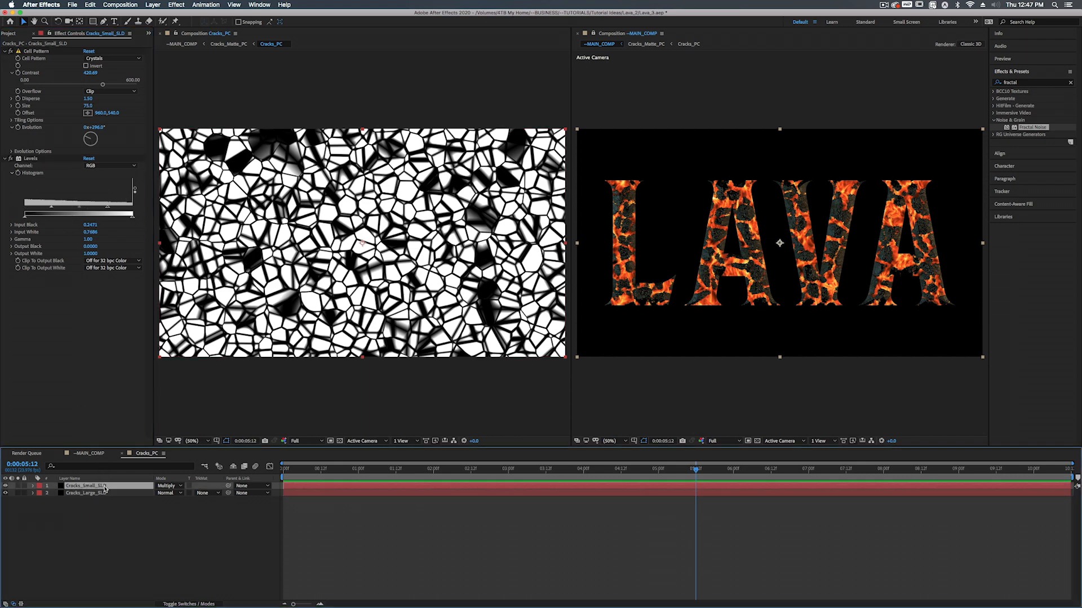
pyautogui.moveTo(50, 209); pyautogui.dragTo(25, 209)
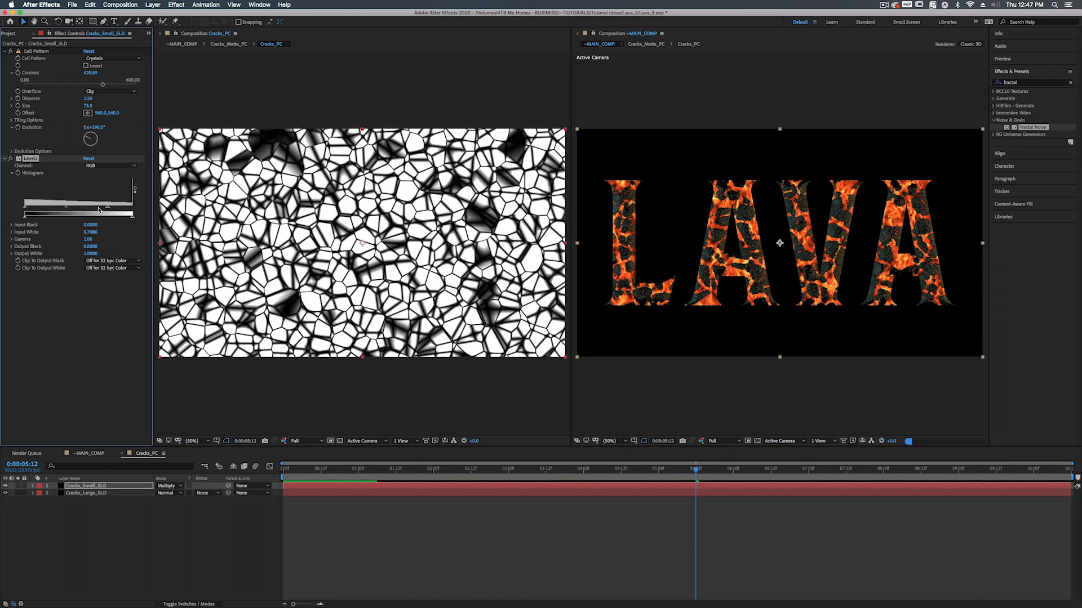
pyautogui.moveTo(107, 207)
pyautogui.mouseDown()
pyautogui.moveTo(80, 207)
pyautogui.moveTo(127, 211)
pyautogui.mouseUp()
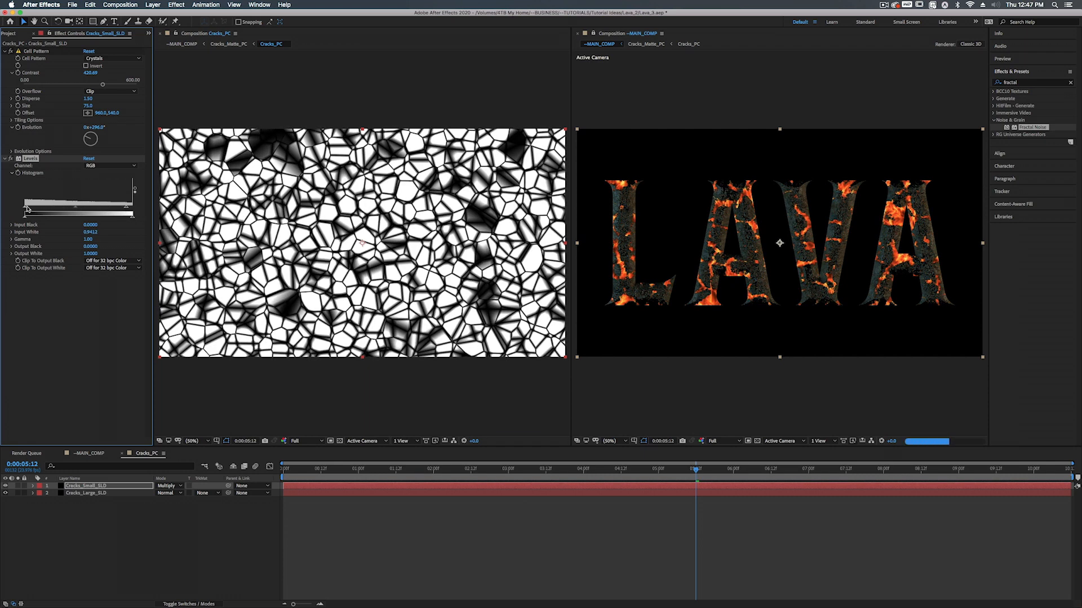
pyautogui.moveTo(25, 209); pyautogui.dragTo(126, 208)
pyautogui.click(102, 493)
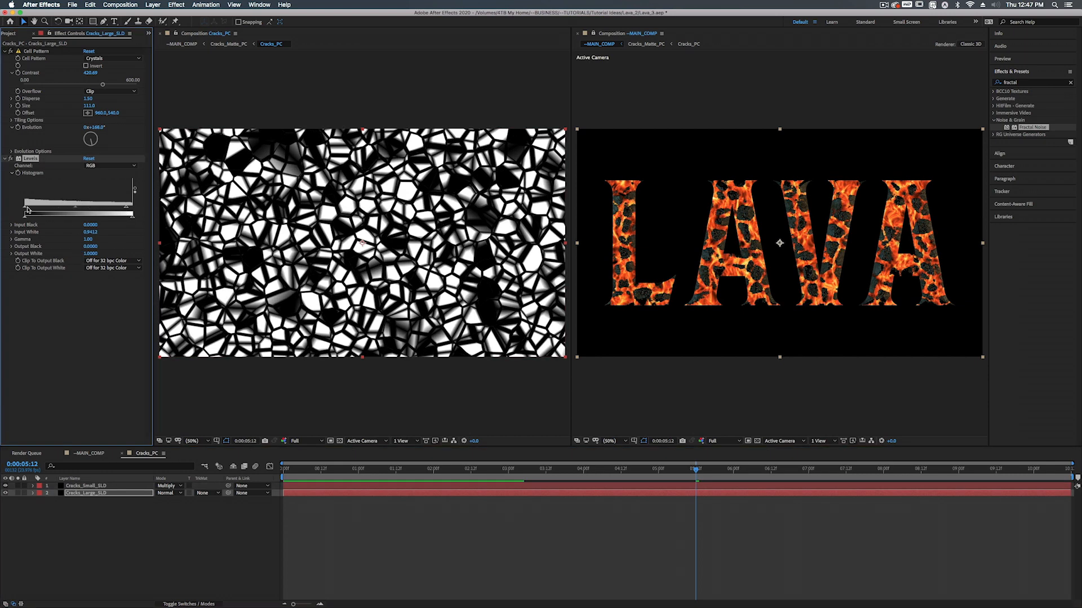
pyautogui.moveTo(25, 207); pyautogui.dragTo(95, 208)
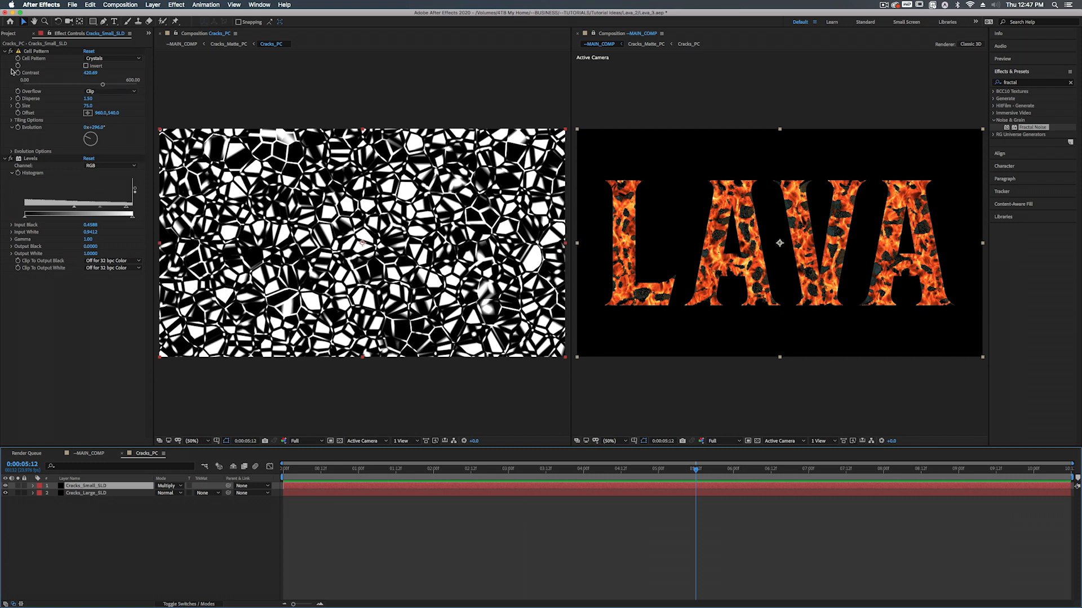
# Step: Cycle the project color depth through 8 and 16 bpc and back to 32 bpc
pyautogui.click(8, 37)
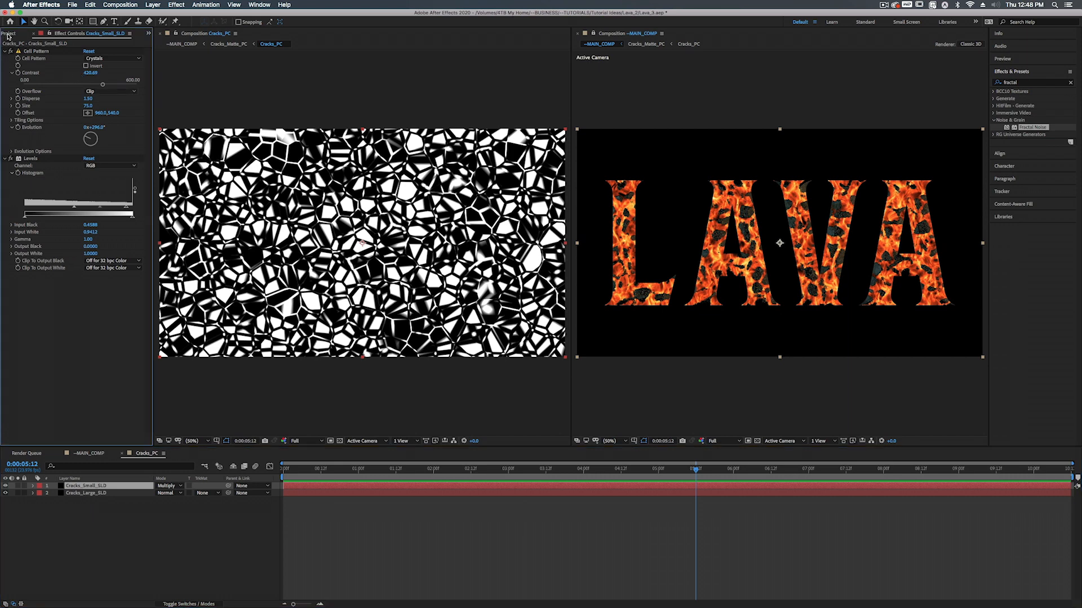
pyautogui.click(8, 34)
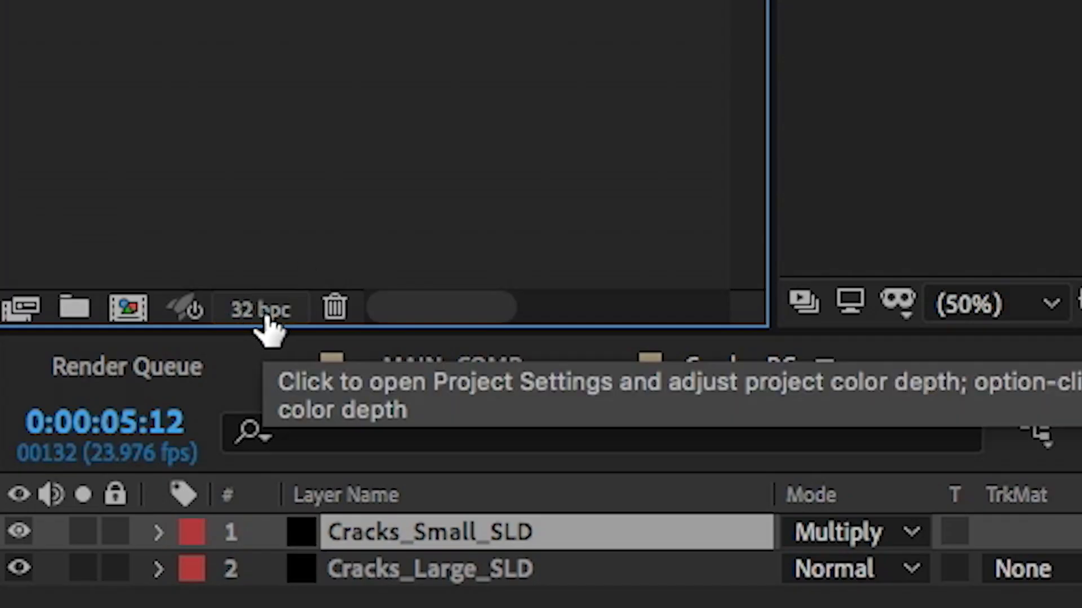
pyautogui.keyDown('alt'); pyautogui.click(269, 317); pyautogui.keyUp('alt')
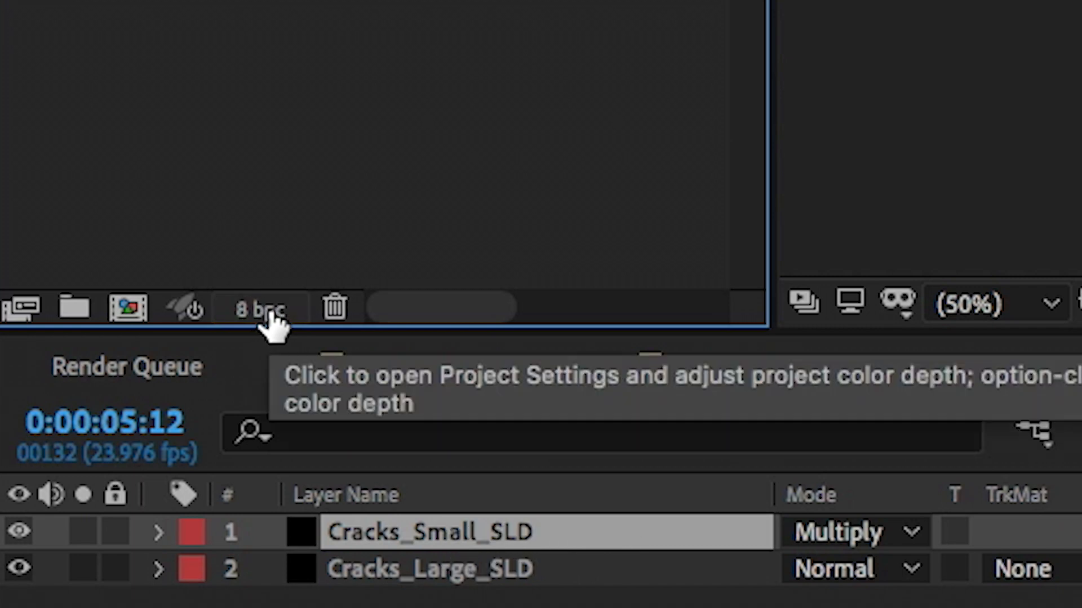
pyautogui.keyDown('alt'); pyautogui.click(269, 317); pyautogui.keyUp('alt')
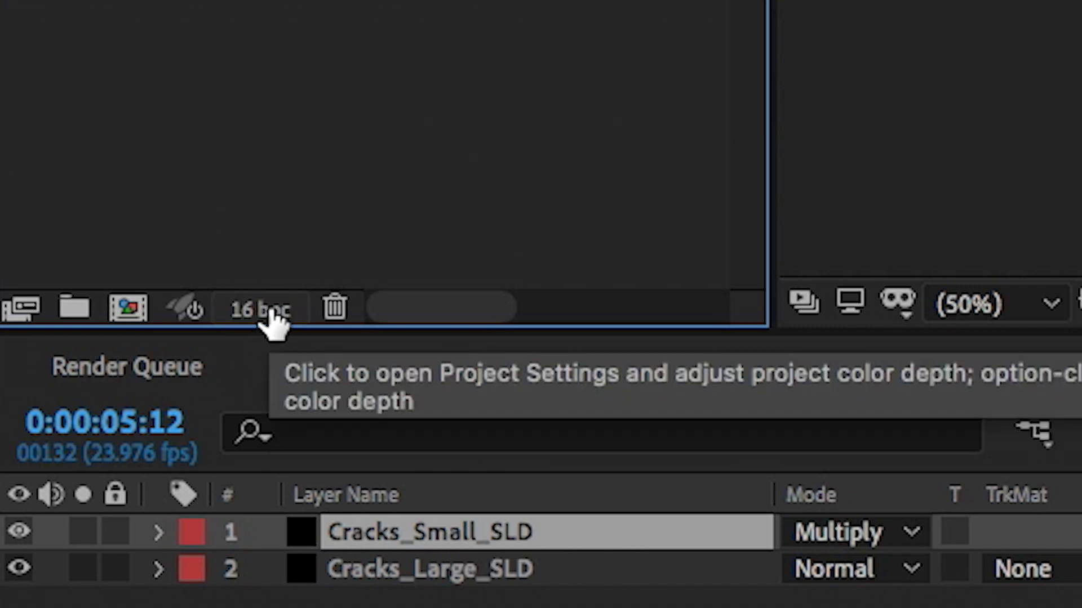
pyautogui.keyDown('alt'); pyautogui.click(270, 317); pyautogui.keyUp('alt')
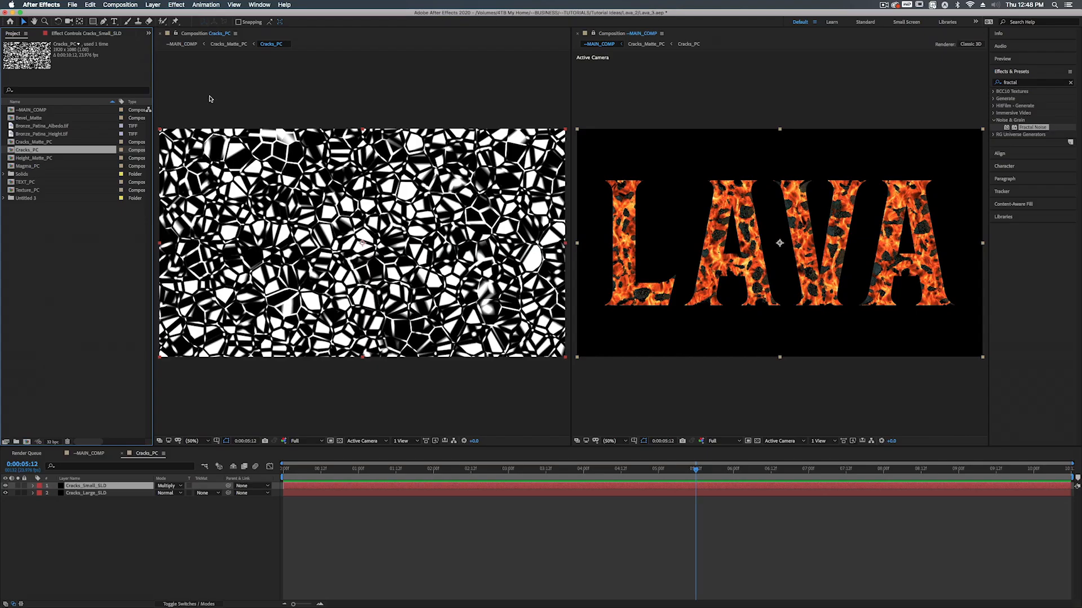
# Step: Turn on Clip To Output Black and Clip To Output White in the Levels effects of both crack solids
pyautogui.click(102, 37)
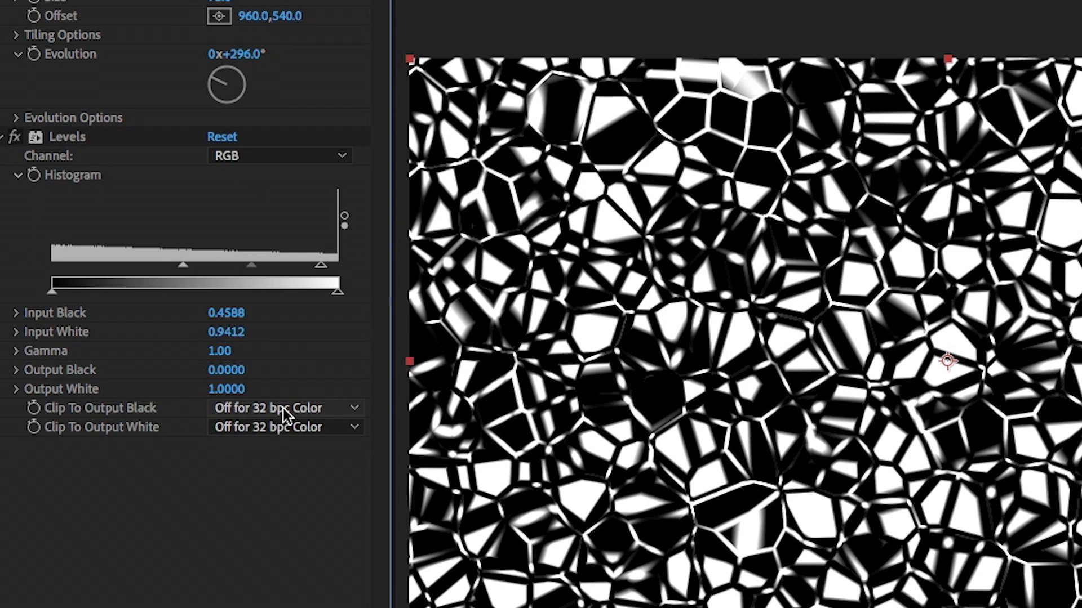
pyautogui.click(239, 409)
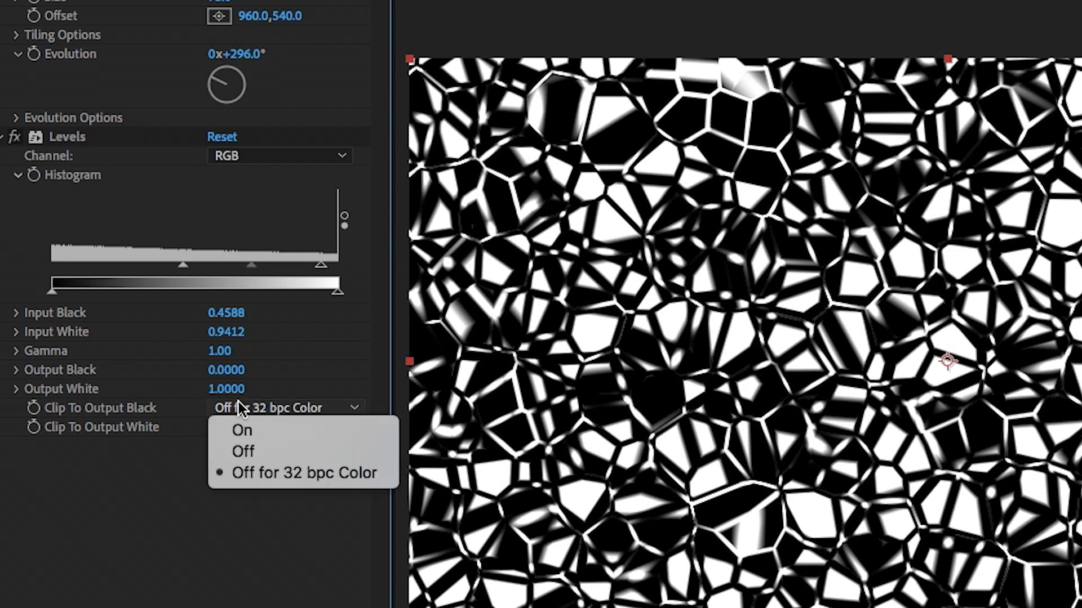
pyautogui.click(269, 438)
pyautogui.click(257, 431)
pyautogui.click(255, 445)
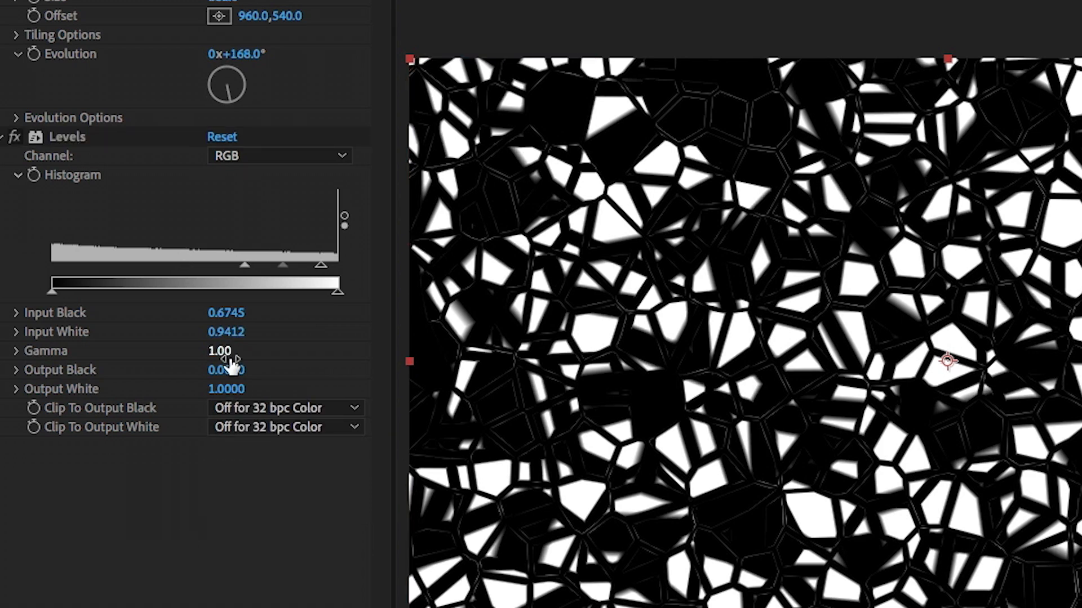
pyautogui.click(262, 414)
pyautogui.click(262, 429)
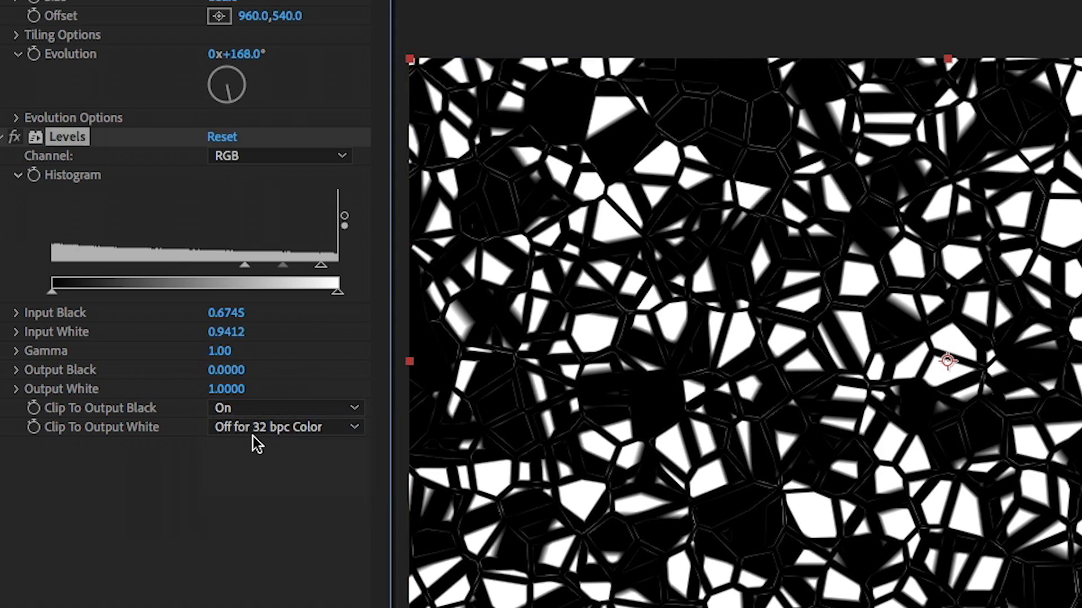
pyautogui.click(264, 428)
pyautogui.click(266, 450)
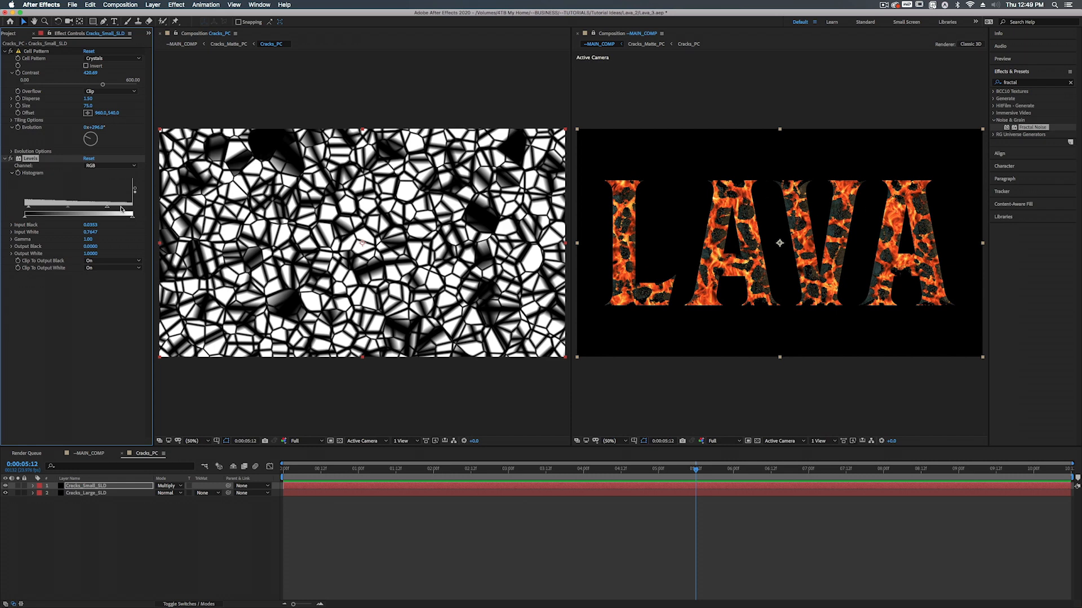
# Step: At 0:00:00:00, set Levels Input White to 0.0706 on both crack solids and start keyframing their Histogram
pyautogui.press('super+Down')
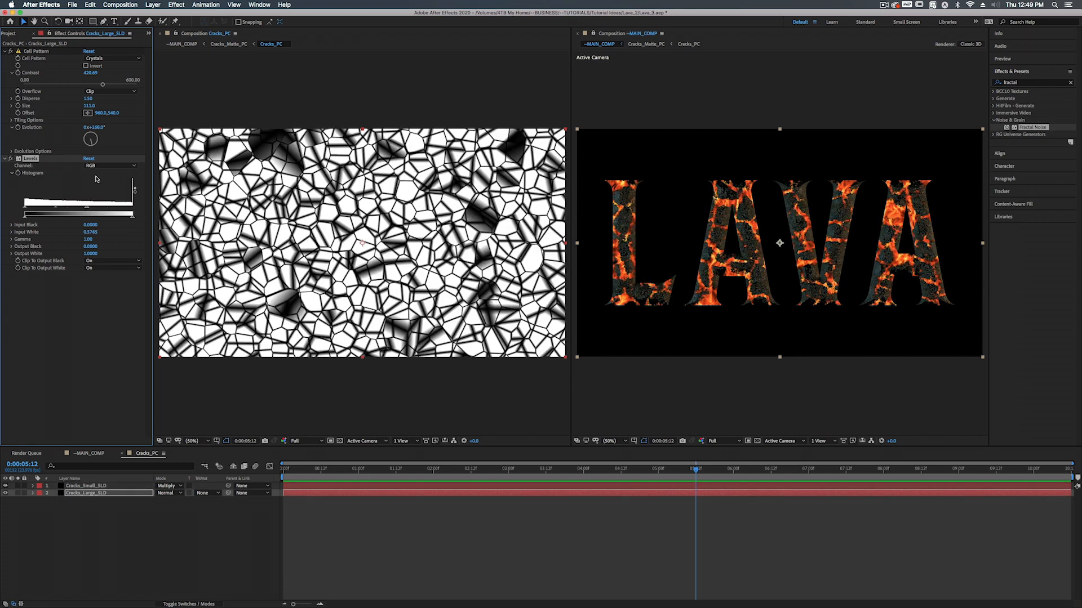
pyautogui.moveTo(305, 471); pyautogui.dragTo(278, 469)
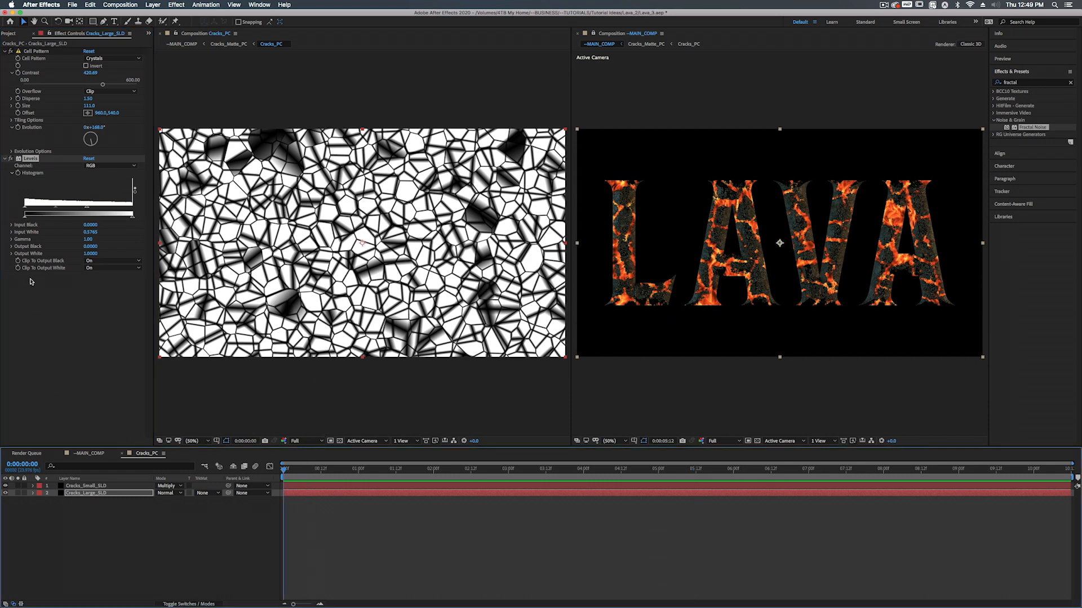
pyautogui.moveTo(87, 208); pyautogui.dragTo(32, 208)
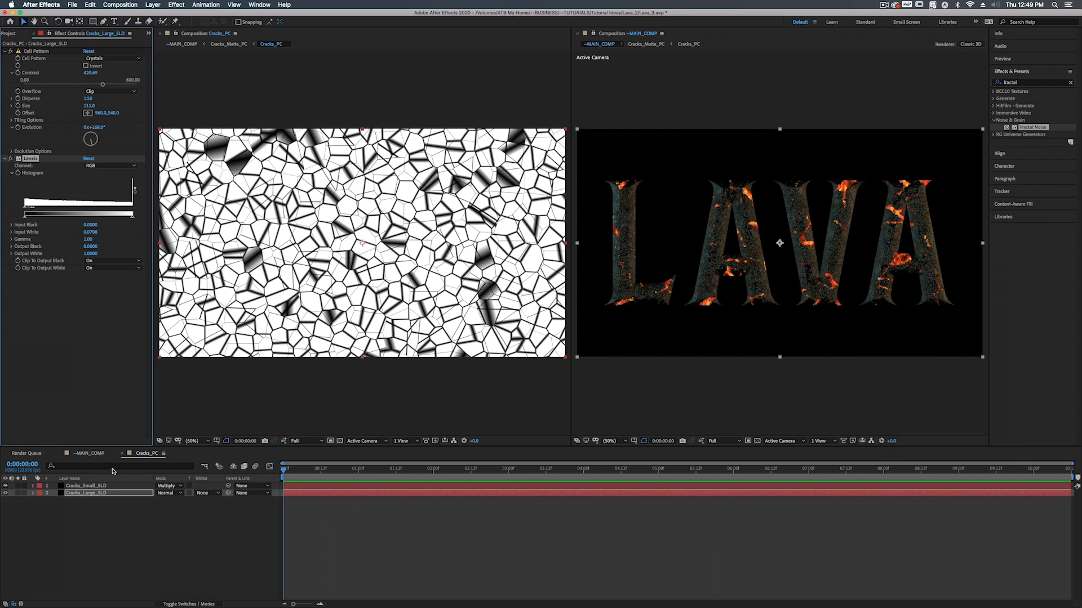
pyautogui.click(104, 486)
pyautogui.moveTo(76, 210); pyautogui.dragTo(32, 208)
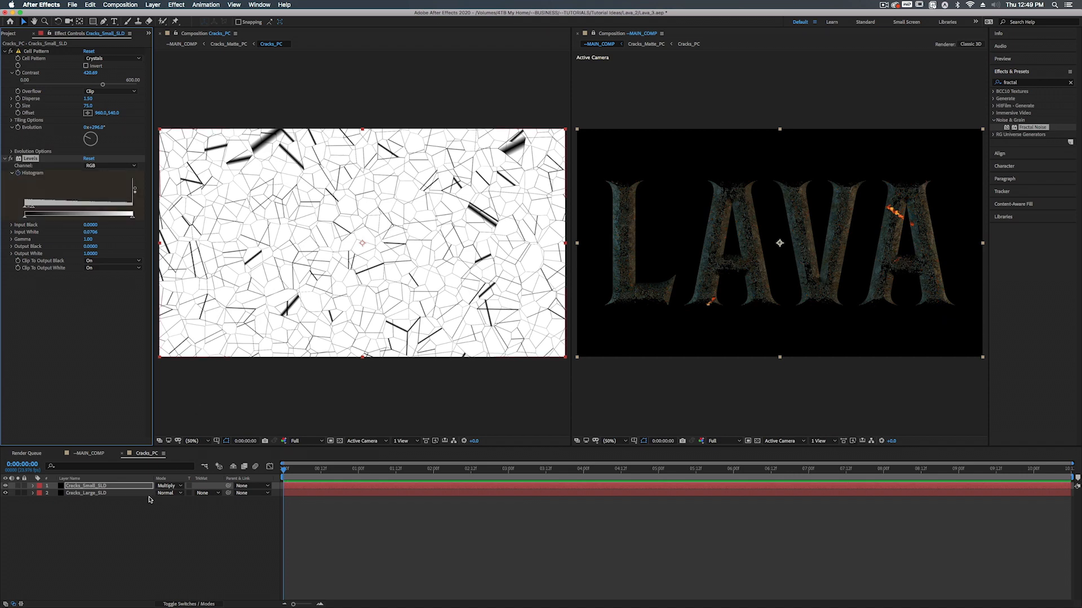
pyautogui.click(124, 493)
pyautogui.click(17, 174)
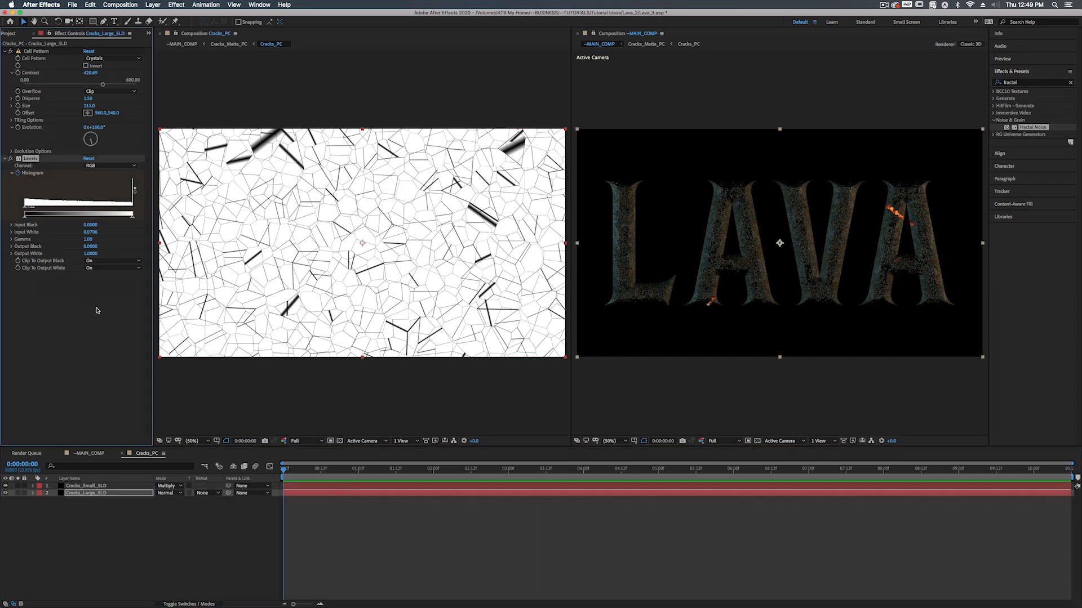
# Step: At 0:00:06:00, keyframe Levels Input White at 0.7373 on Cracks_Large_SLD and Cracks_Small_SLD
pyautogui.moveTo(627, 468); pyautogui.dragTo(733, 472)
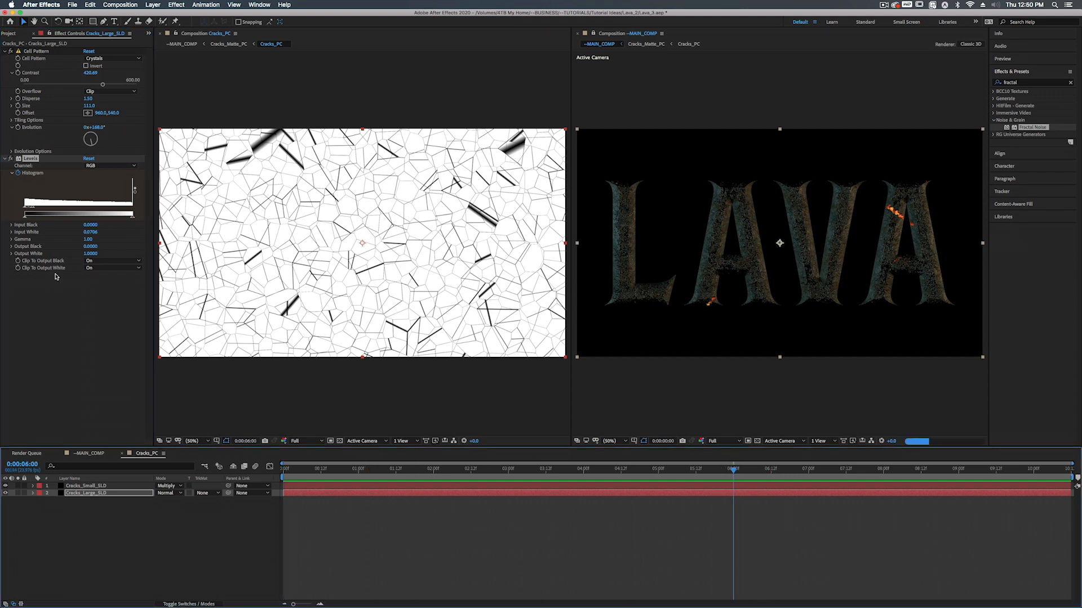
pyautogui.moveTo(41, 208); pyautogui.dragTo(104, 212)
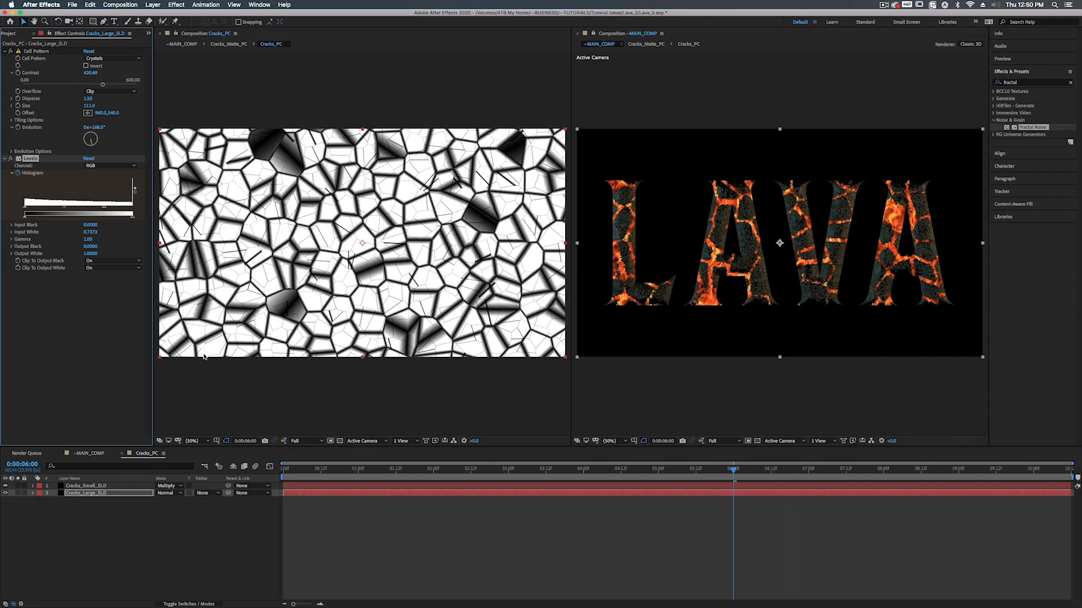
pyautogui.click(114, 487)
pyautogui.moveTo(33, 212); pyautogui.dragTo(99, 213)
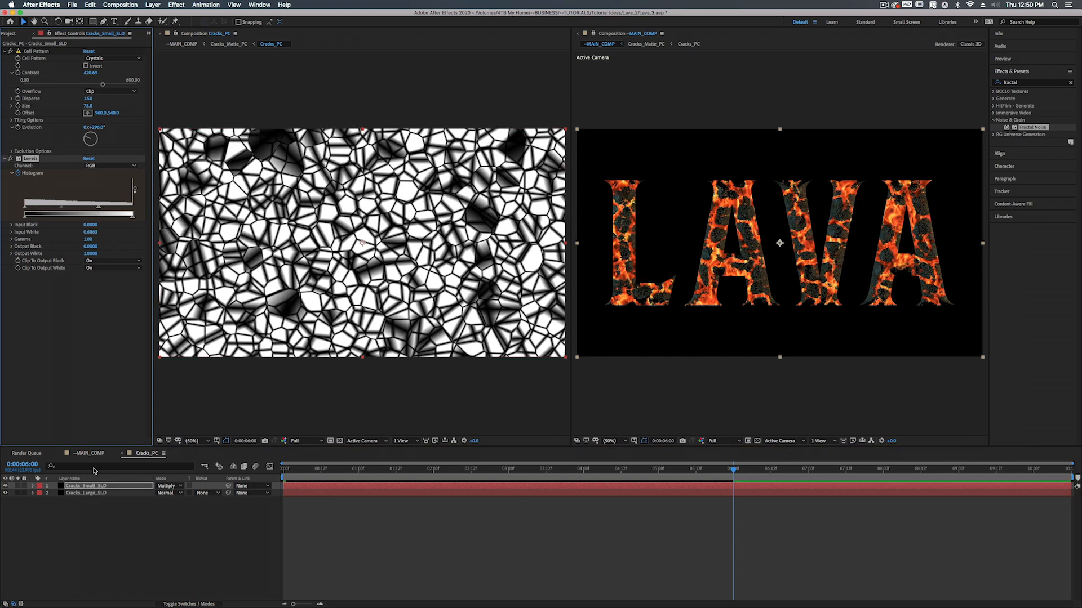
pyautogui.moveTo(99, 213); pyautogui.dragTo(82, 213)
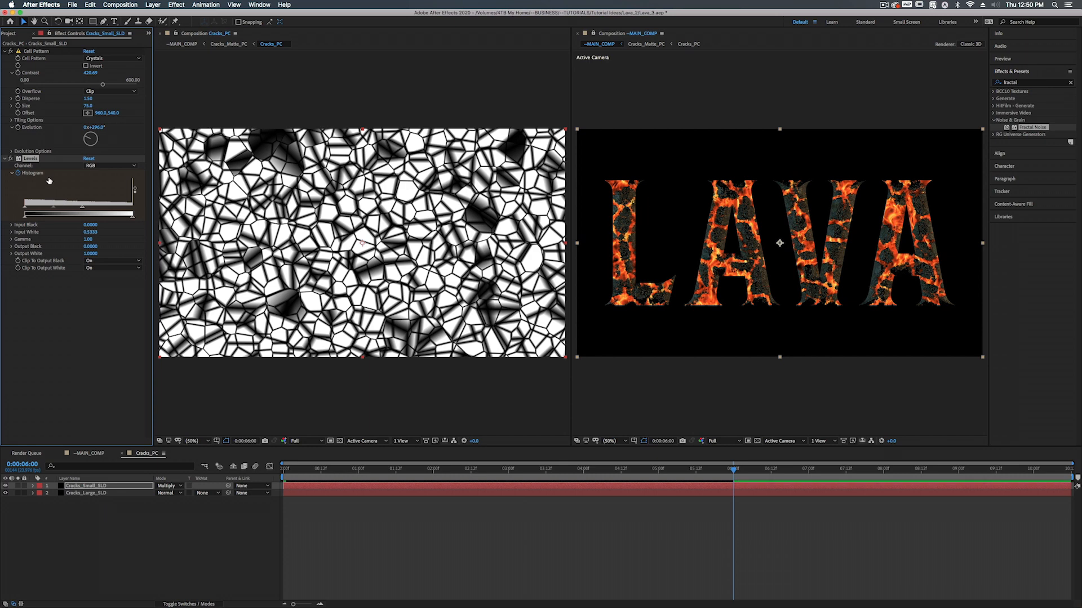
pyautogui.moveTo(82, 209); pyautogui.dragTo(70, 208)
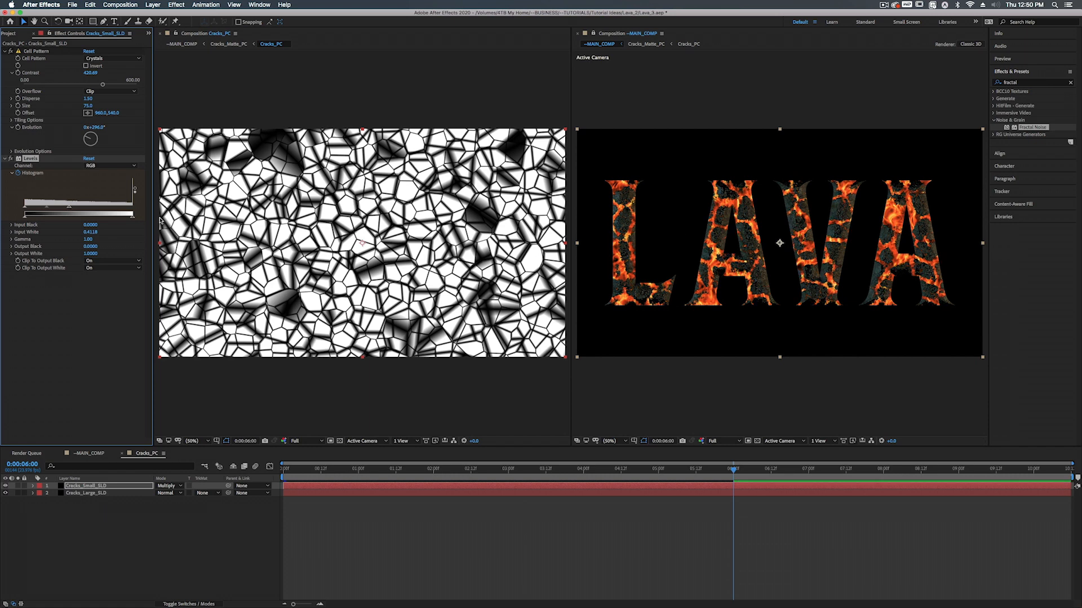
pyautogui.moveTo(70, 209); pyautogui.dragTo(103, 207)
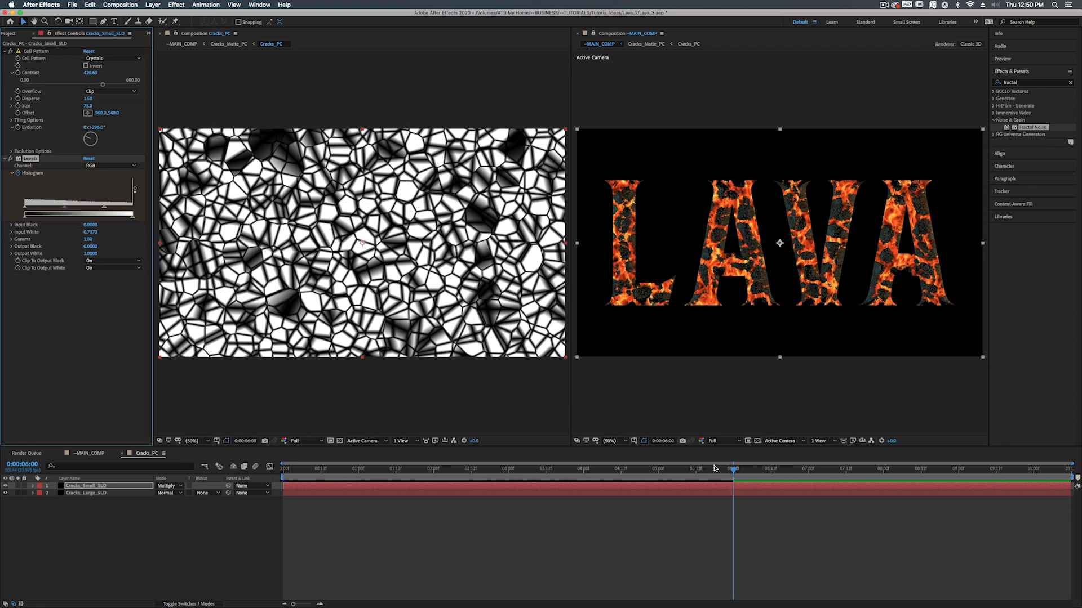
# Step: Reveal the Histogram keyframes of both crack solids in the timeline and return to the first frame
pyautogui.press('u')
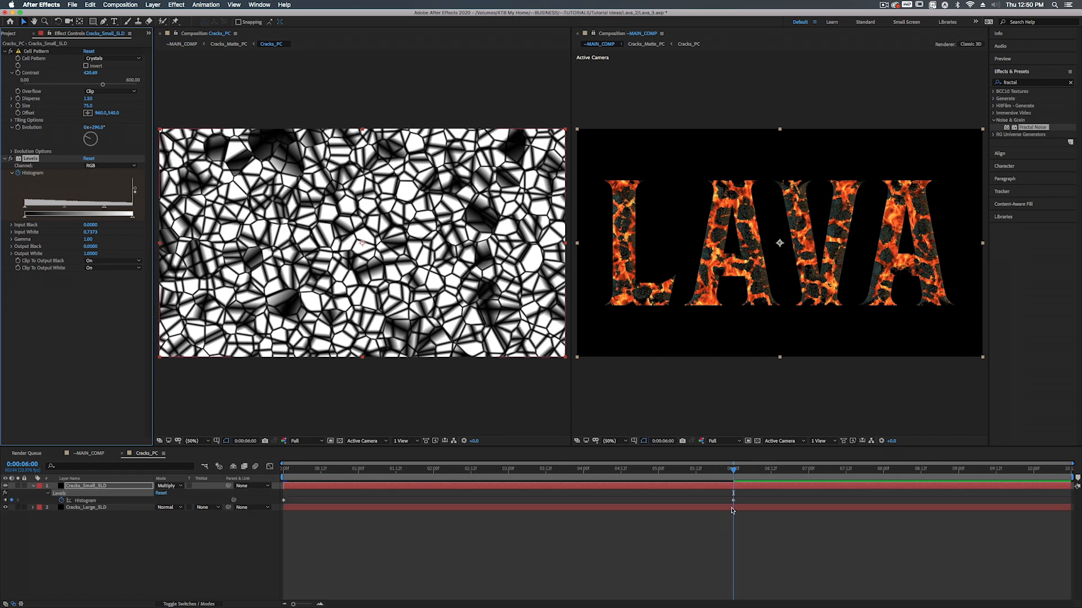
pyautogui.click(728, 511)
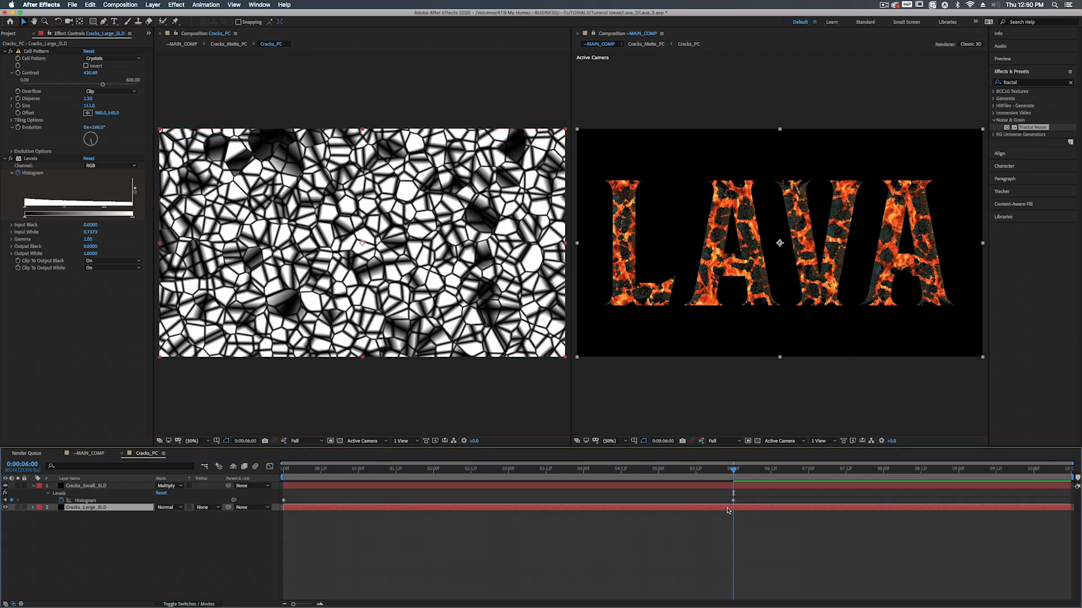
pyautogui.press('u')
pyautogui.press('Home')
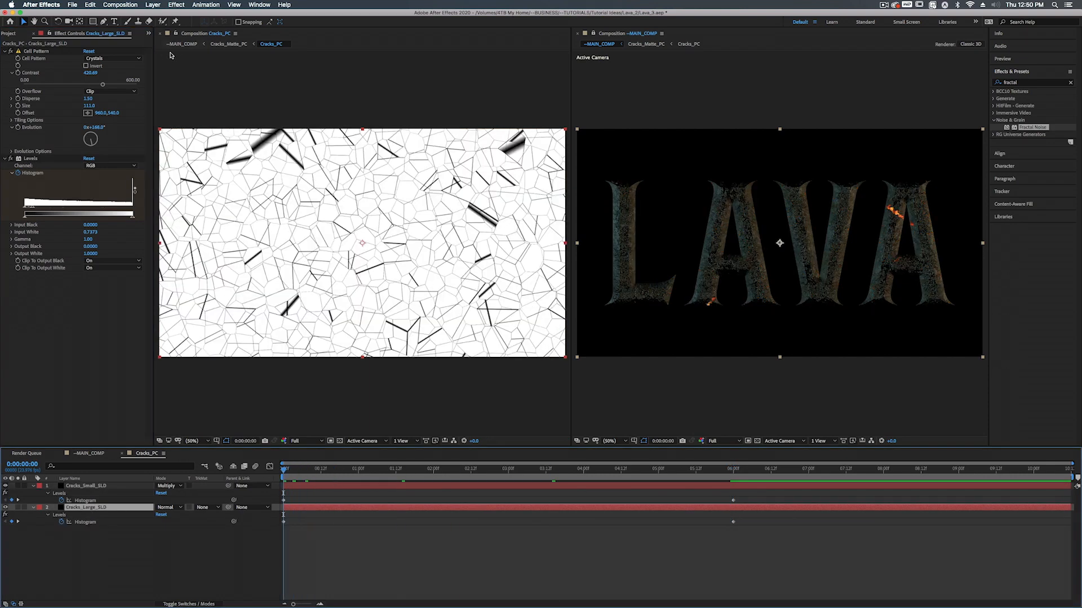
# Step: Return to a single unlocked viewer and preview the crack animation in --MAIN_COMP
pyautogui.click(161, 34)
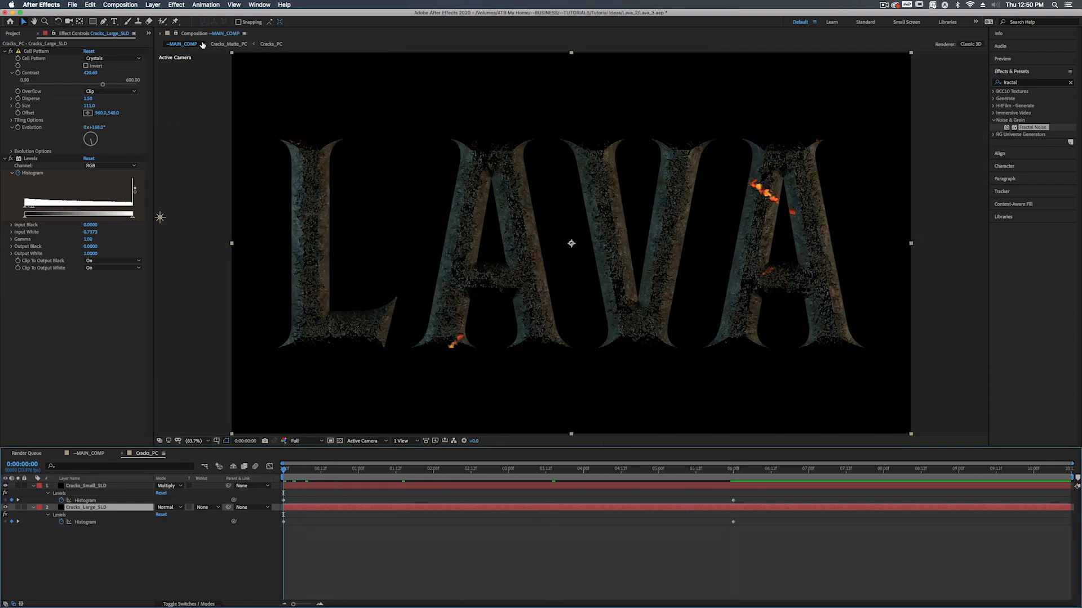
pyautogui.click(176, 33)
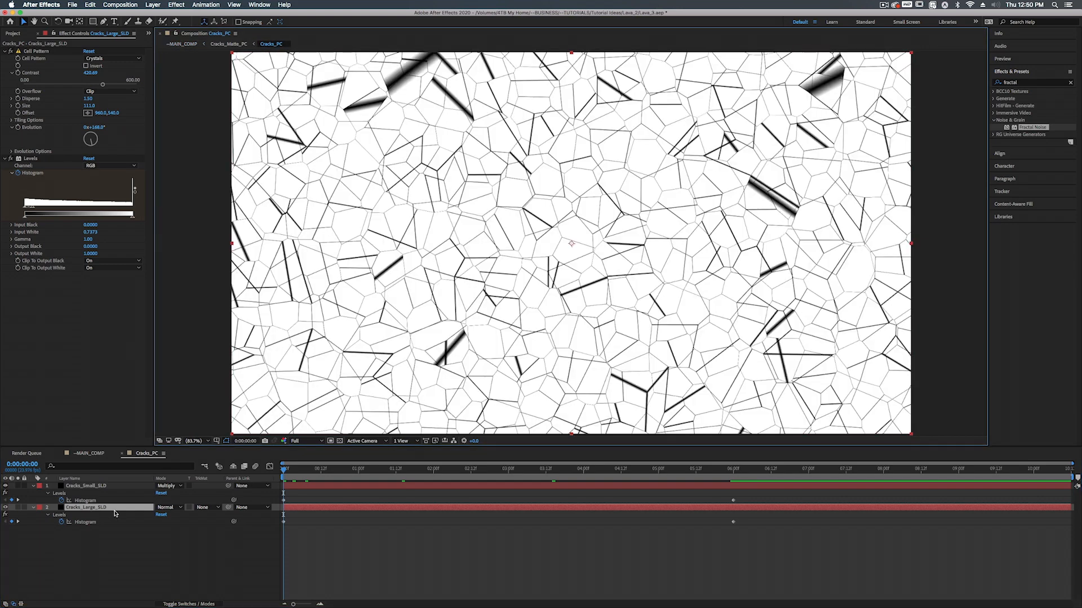
pyautogui.click(90, 454)
pyautogui.press('space')
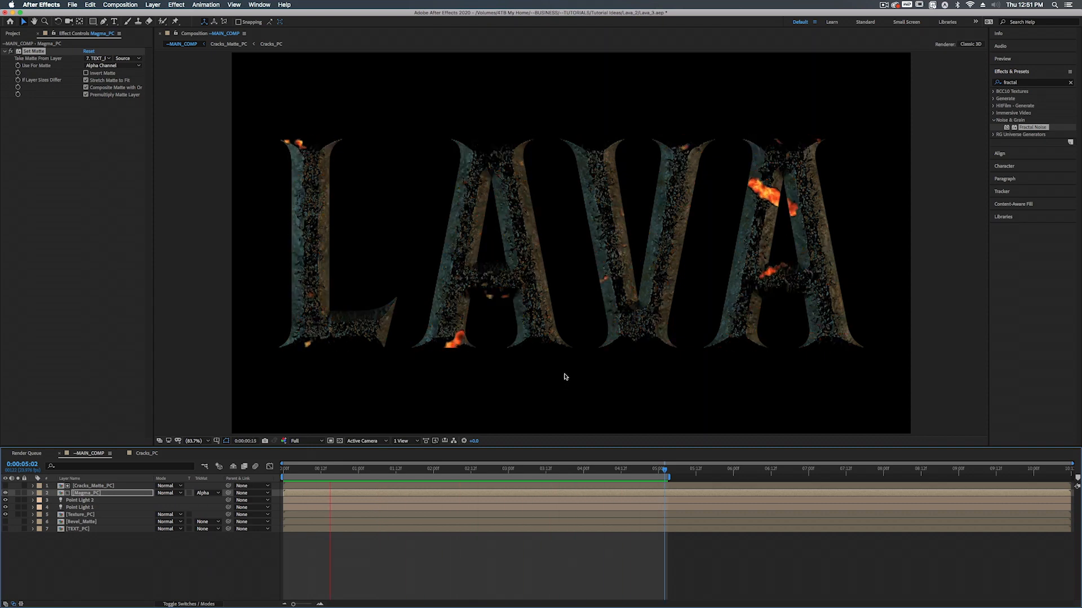
pyautogui.press('space')
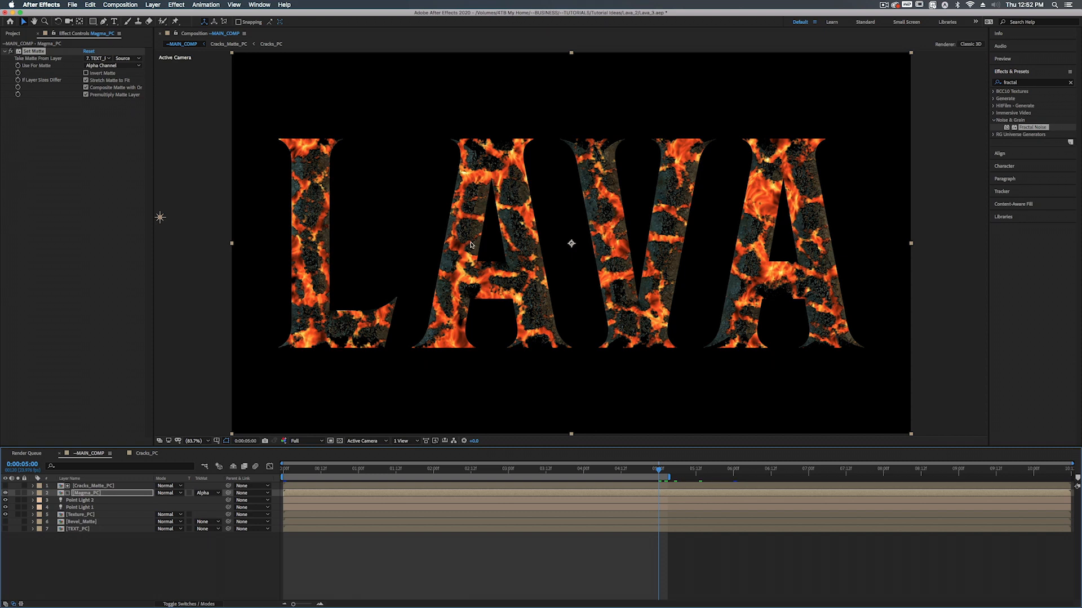
# Step: In Bevel_Matte, add an Outer Glow layer style to Cracks_Matte_PC and lower its Roughen Edges Border
pyautogui.doubleClick(82, 523)
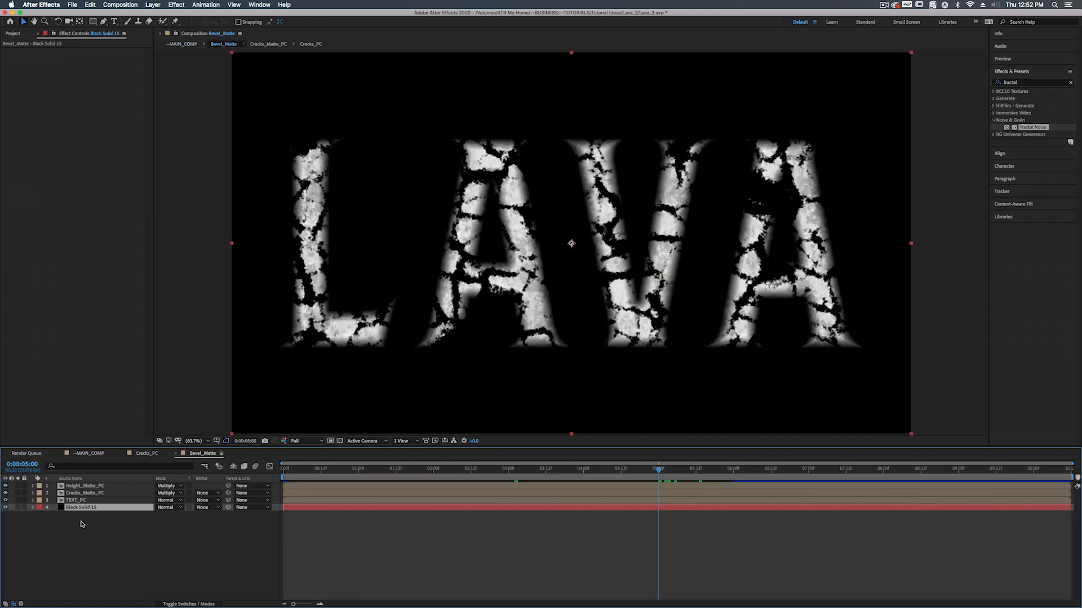
pyautogui.click(84, 494)
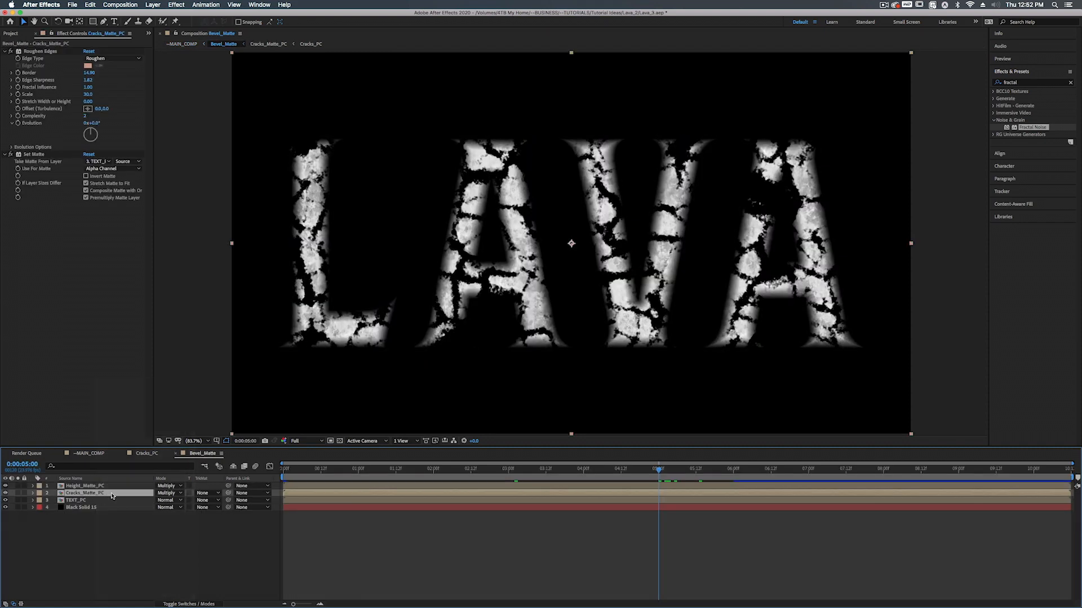
pyautogui.rightClick(112, 496)
pyautogui.moveTo(169, 482)
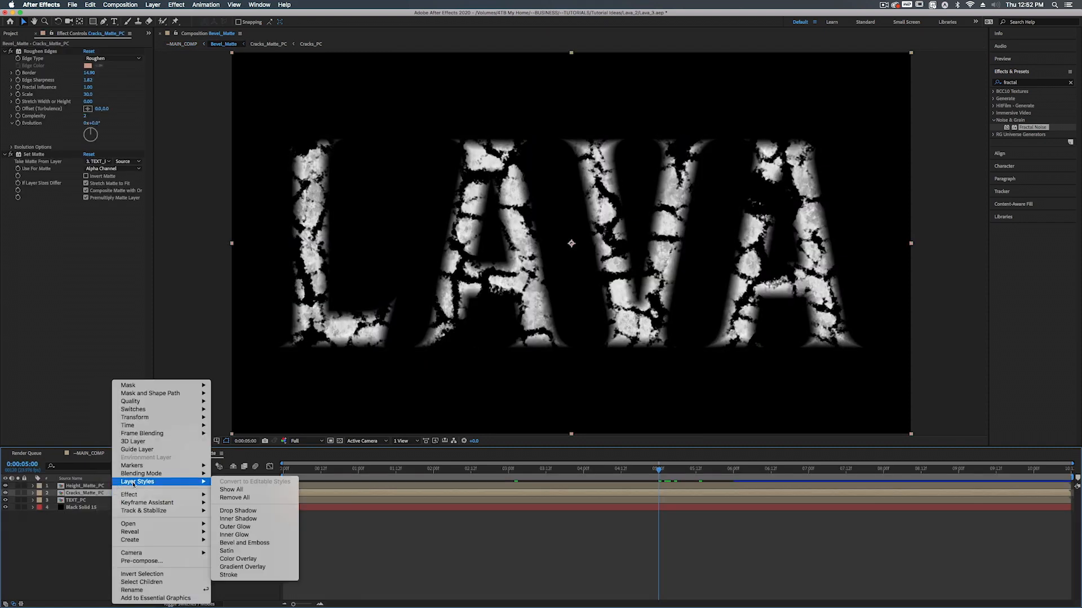
pyautogui.click(235, 527)
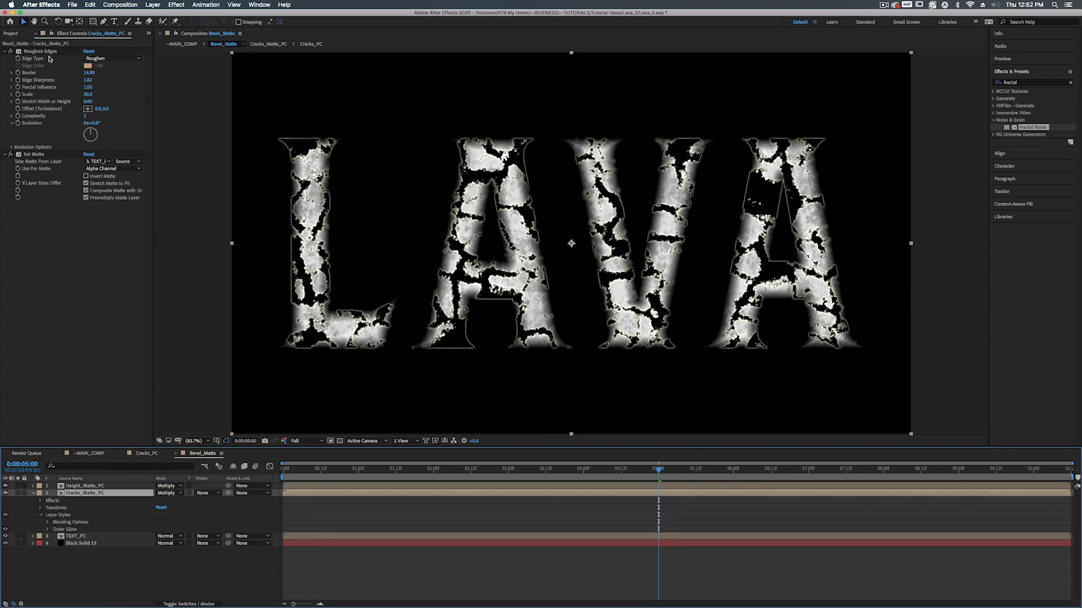
pyautogui.moveTo(89, 73); pyautogui.dragTo(87, 89)
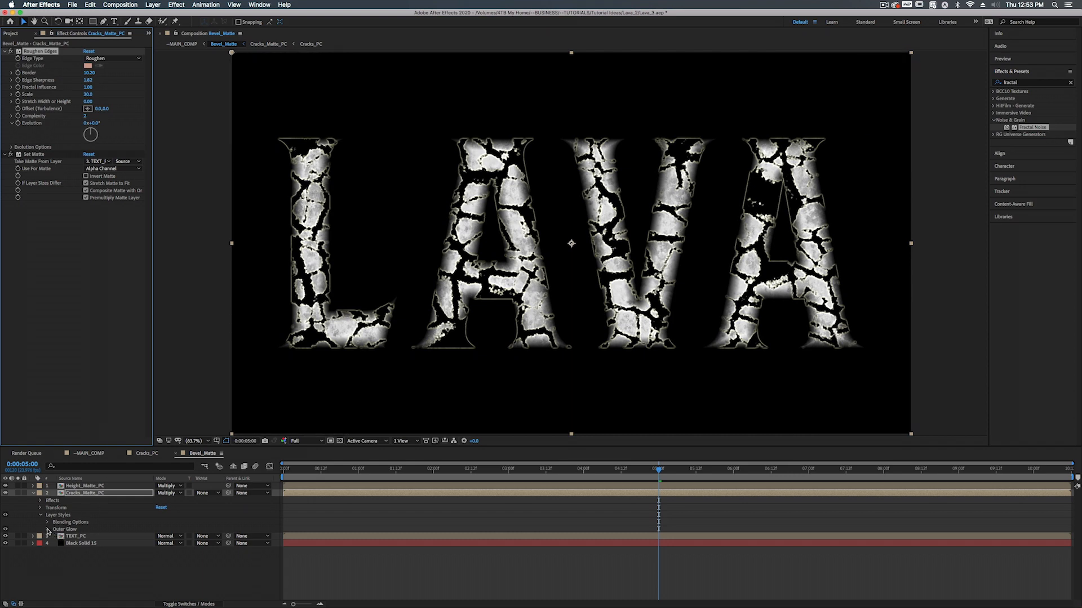
# Step: Set Cracks_Matte_PC's Outer Glow to Multiply blend mode, 100% opacity, black color and size 6.0
pyautogui.click(47, 529)
pyautogui.scroll(-2, 141, 518)
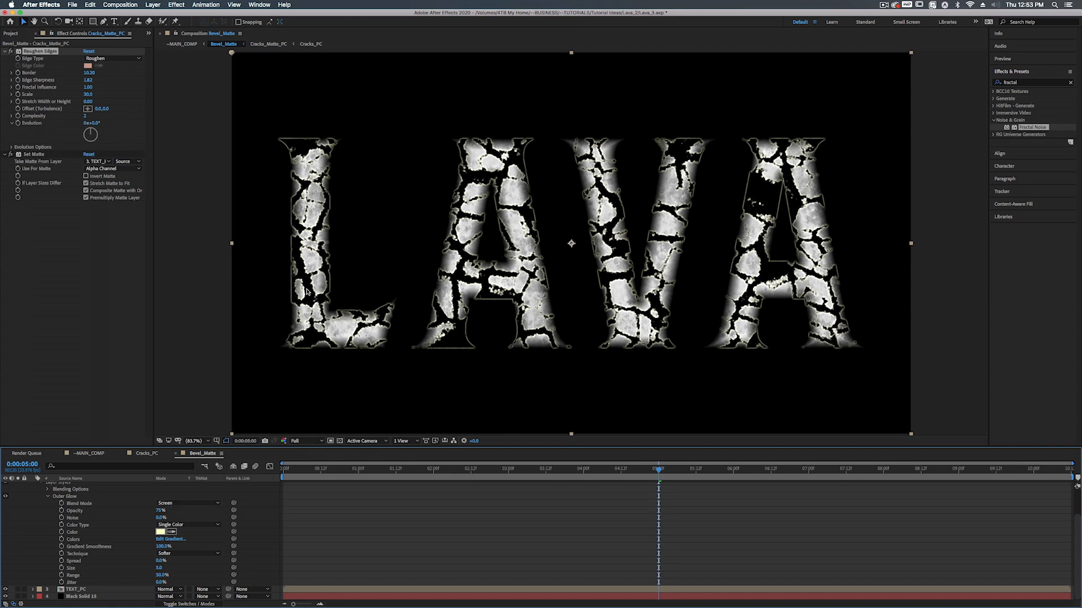
pyautogui.click(172, 504)
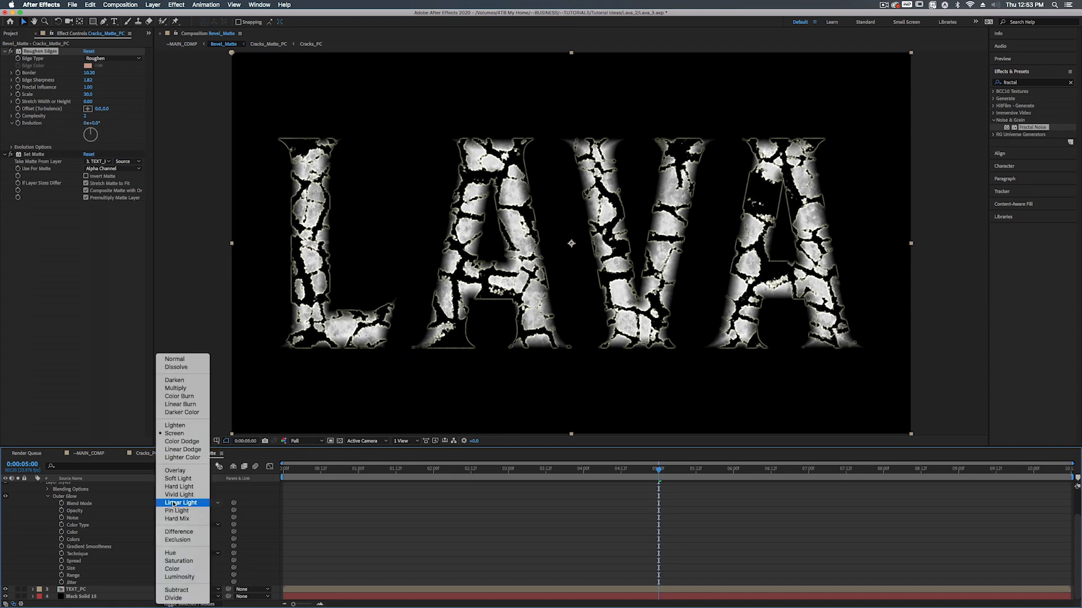
pyautogui.click(175, 388)
pyautogui.moveTo(160, 510); pyautogui.dragTo(169, 511)
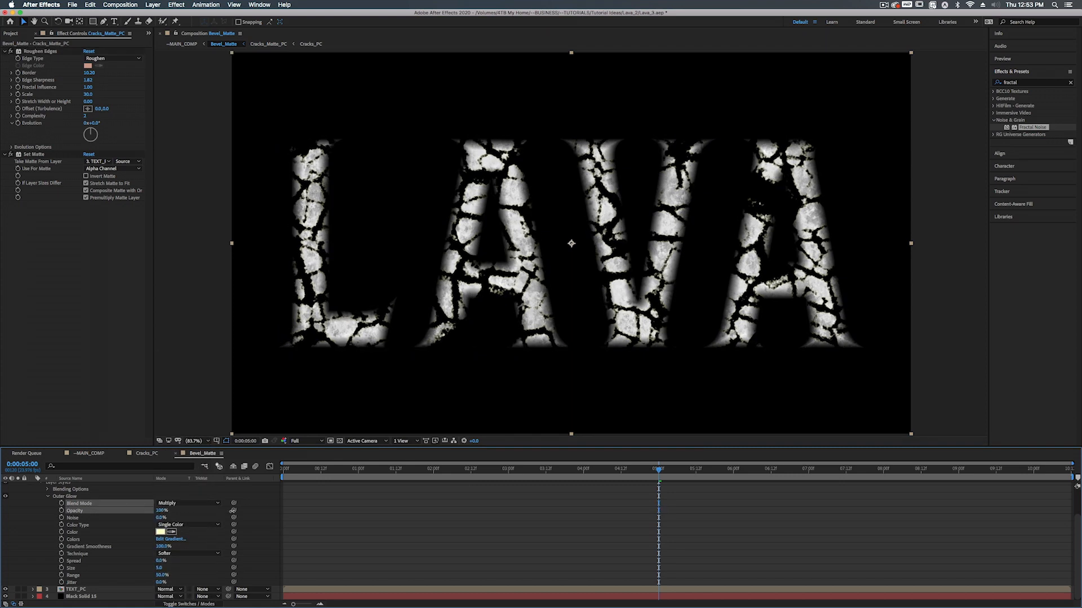
pyautogui.click(161, 532)
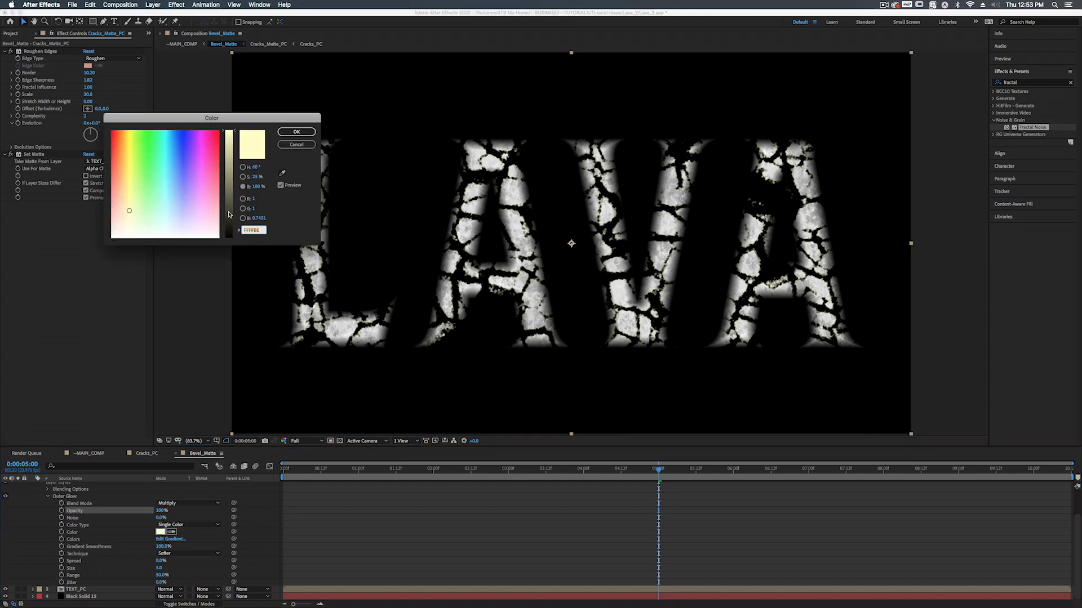
pyautogui.moveTo(229, 214); pyautogui.dragTo(229, 268)
pyautogui.click(292, 132)
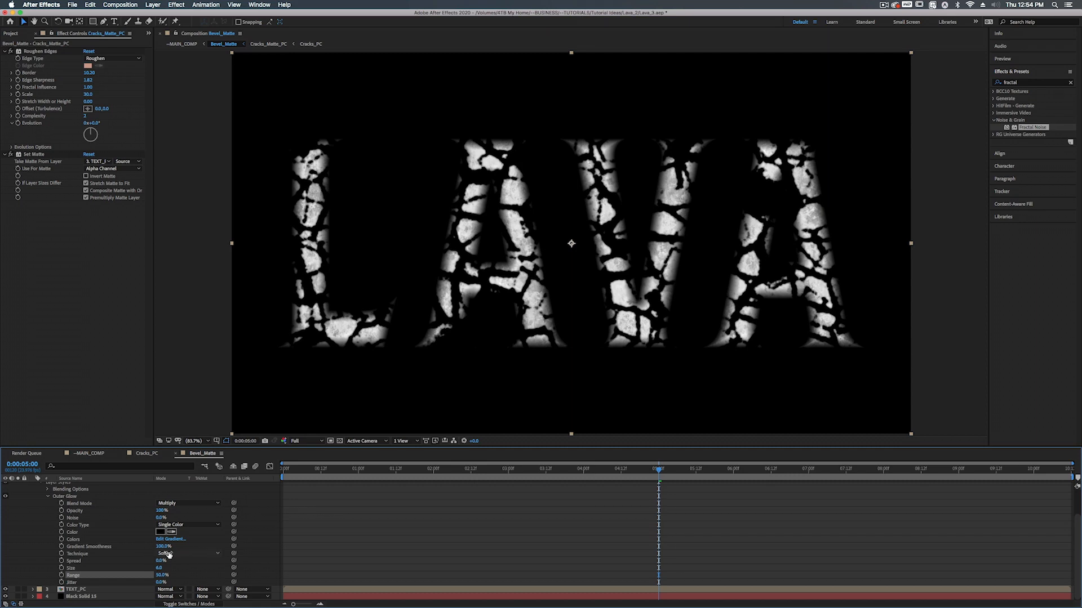
# Step: Set the Outer Glow's Technique to Precise and its Range to about 74%
pyautogui.click(168, 555)
pyautogui.click(180, 569)
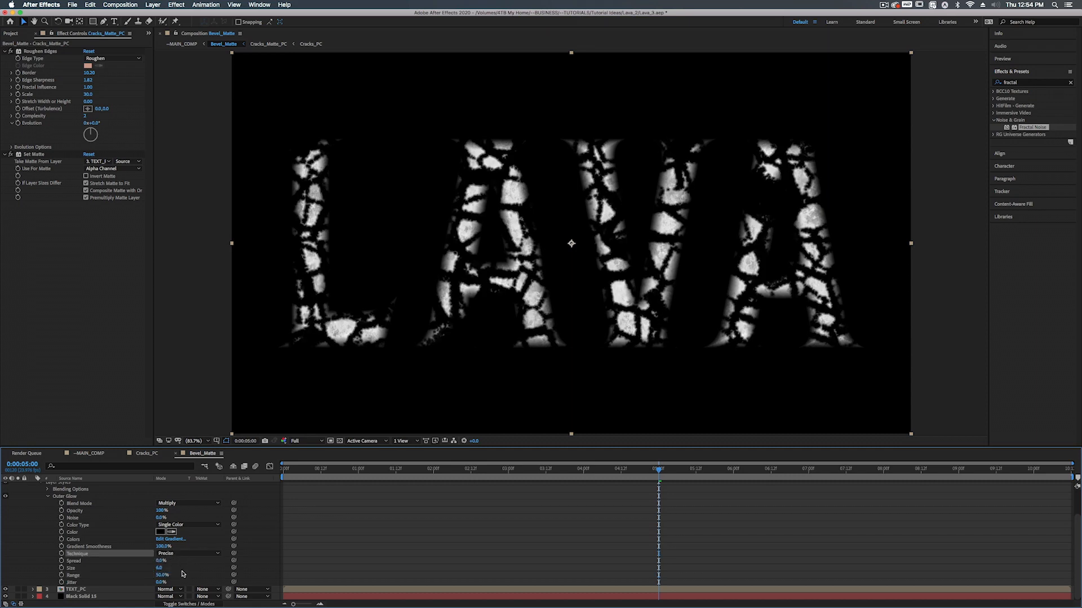
pyautogui.moveTo(161, 577); pyautogui.dragTo(246, 561)
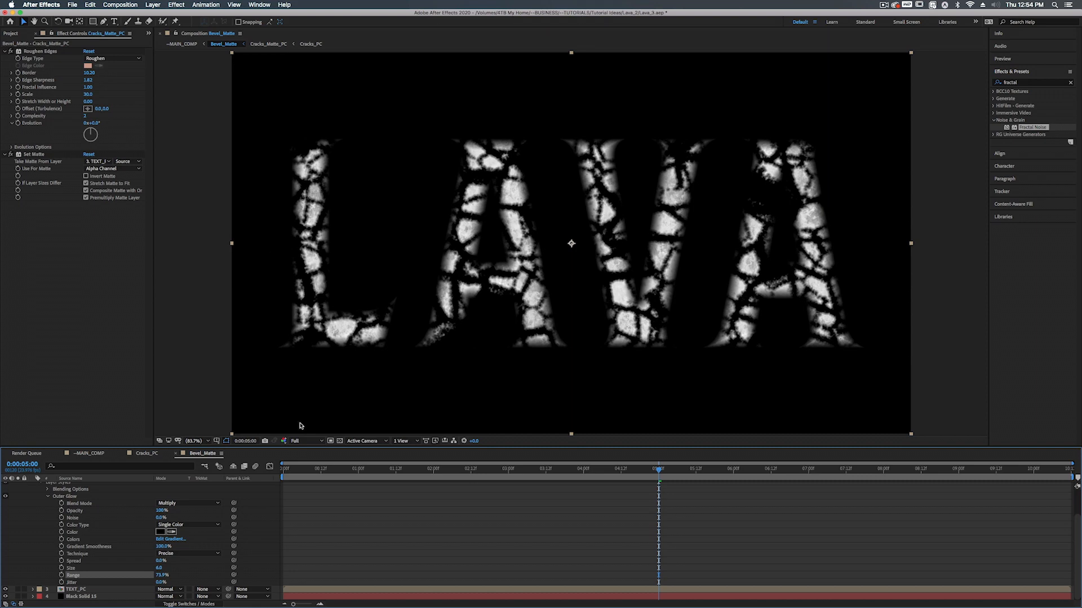
# Step: In --MAIN_COMP, go to 0:00:03:20 and create a new adjustment layer above all other layers
pyautogui.click(105, 454)
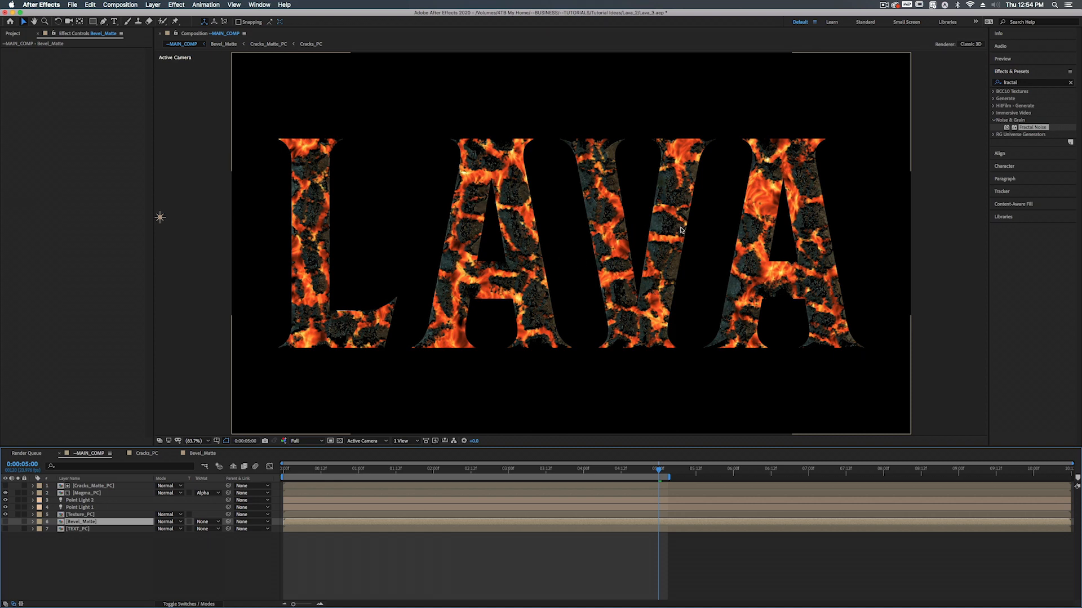
pyautogui.click(573, 471)
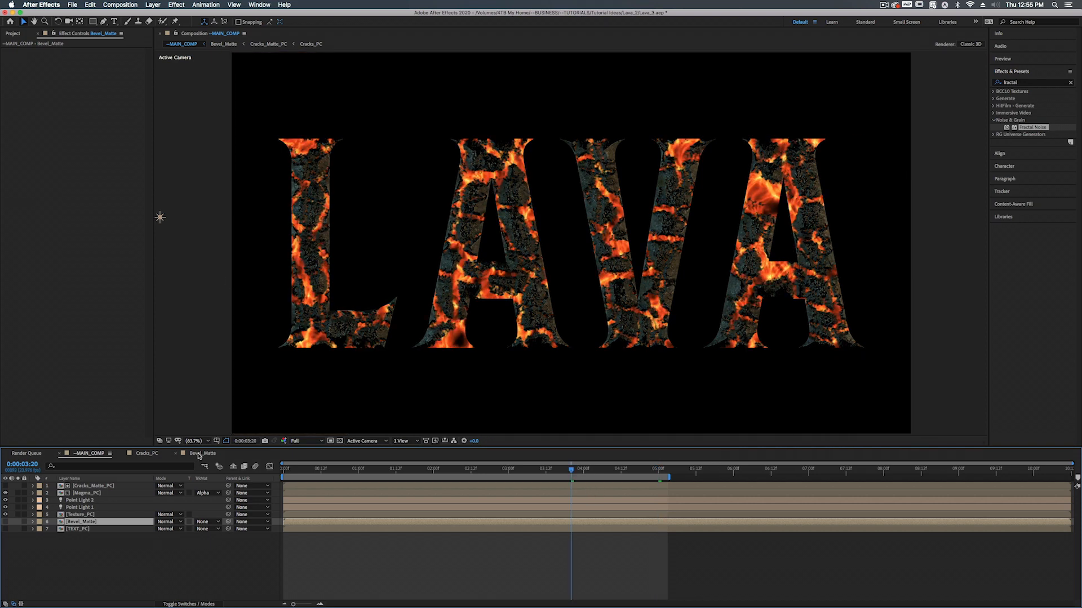
pyautogui.click(72, 552)
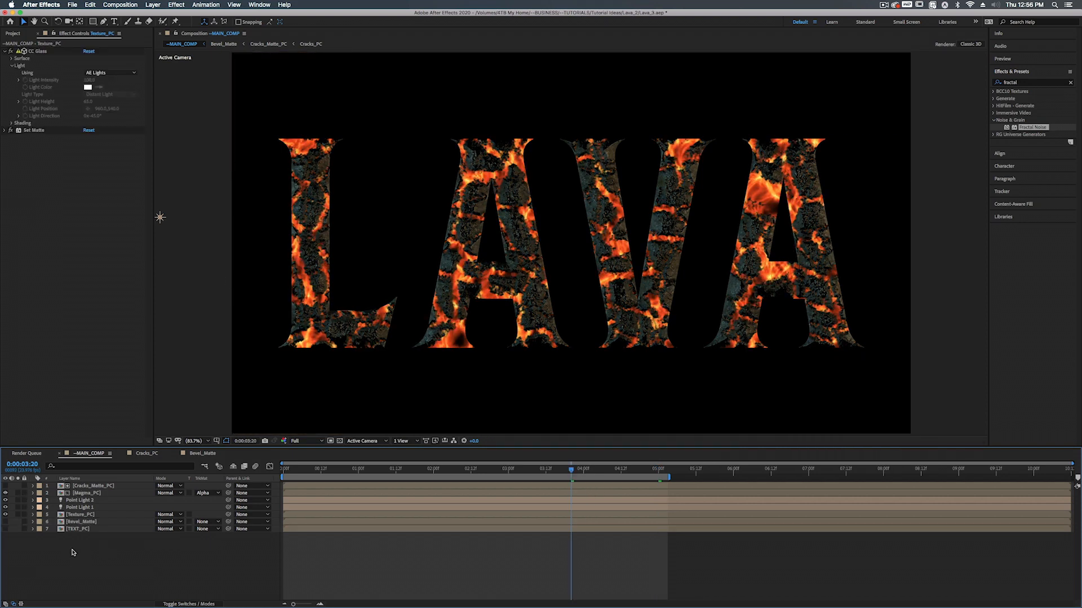
pyautogui.rightClick(87, 564)
pyautogui.moveTo(101, 514)
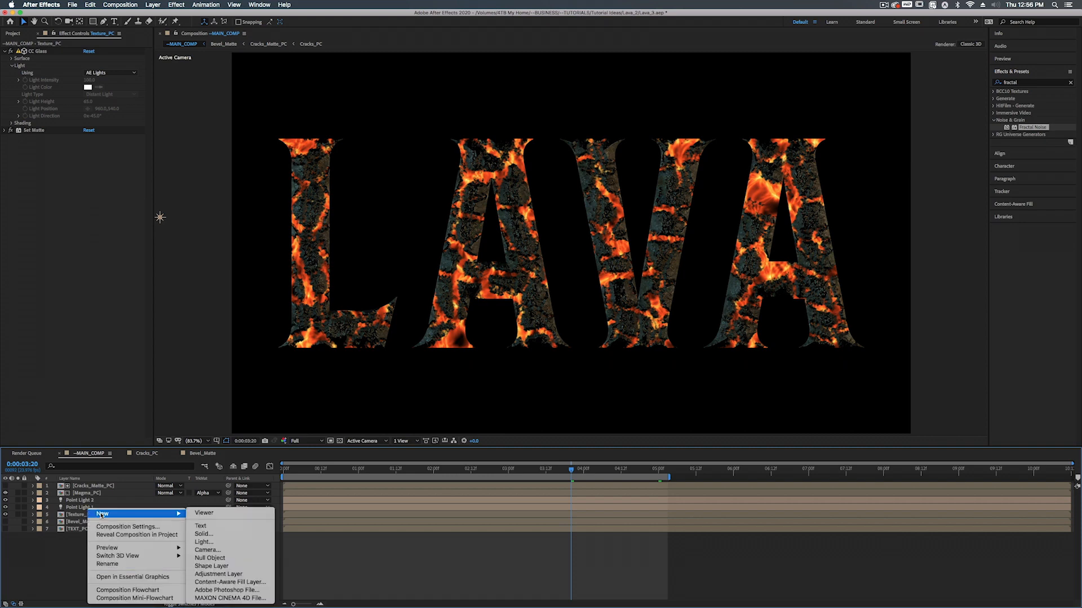
pyautogui.click(205, 574)
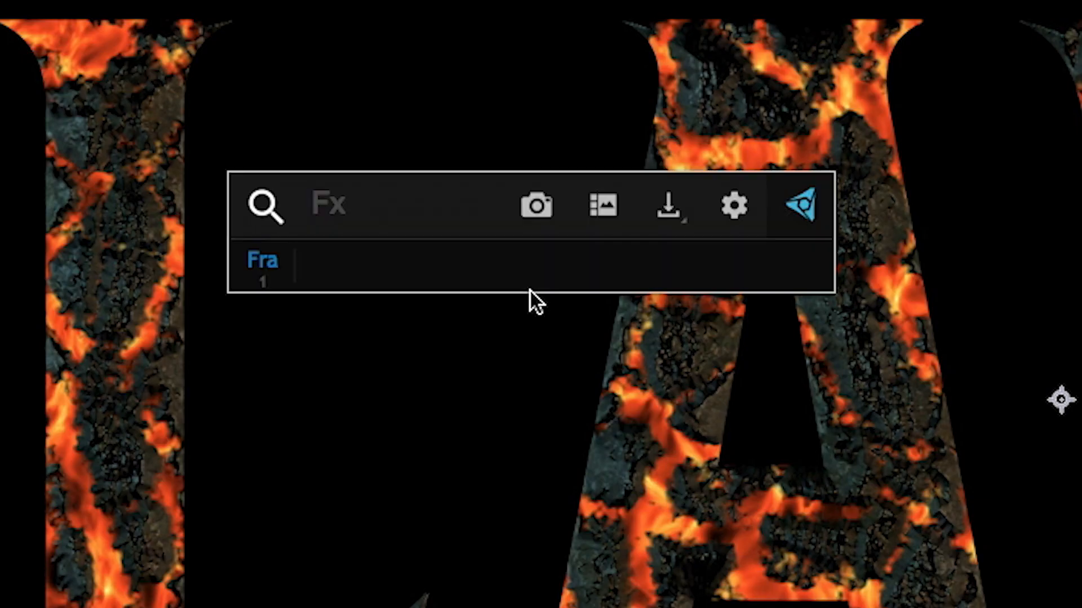
# Step: Apply the Glow effect to the adjustment layer with Threshold about 34.9%, Radius 20 and Intensity 0.1
pyautogui.write('glow')
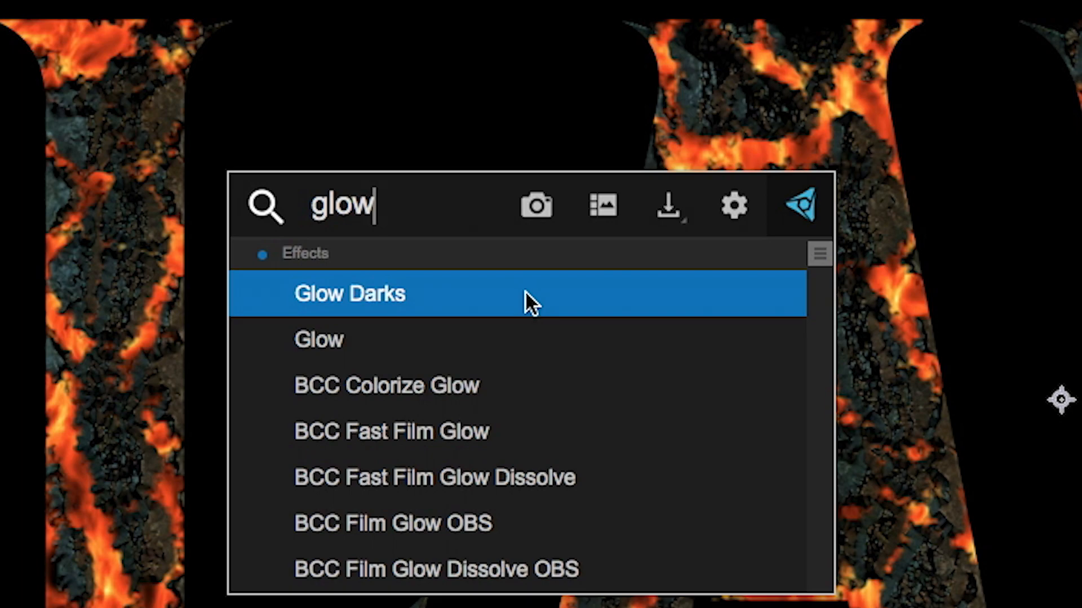
pyautogui.click(370, 341)
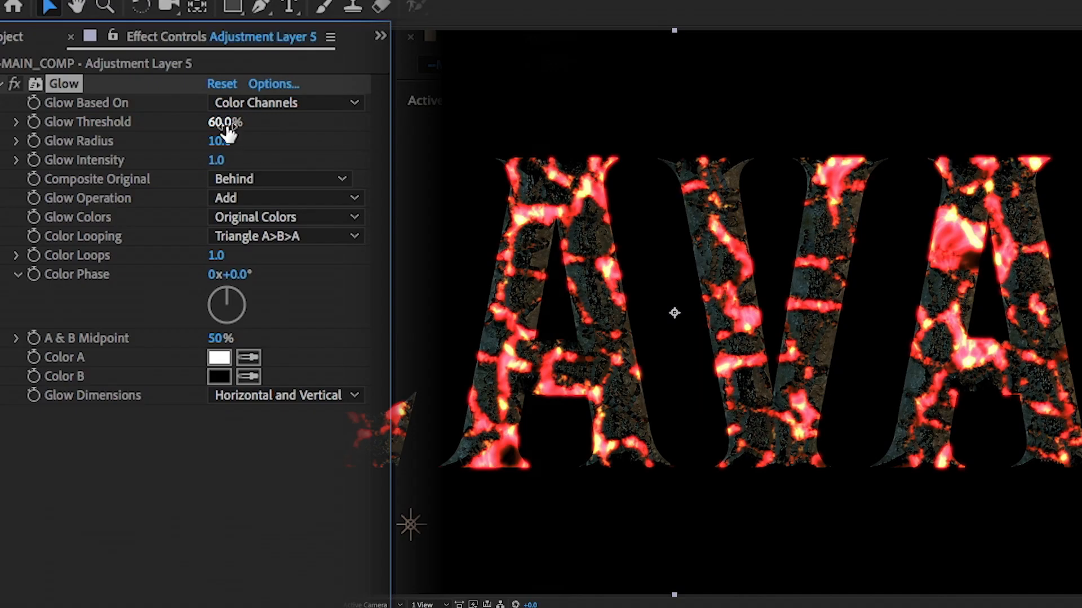
pyautogui.moveTo(226, 128); pyautogui.dragTo(228, 204)
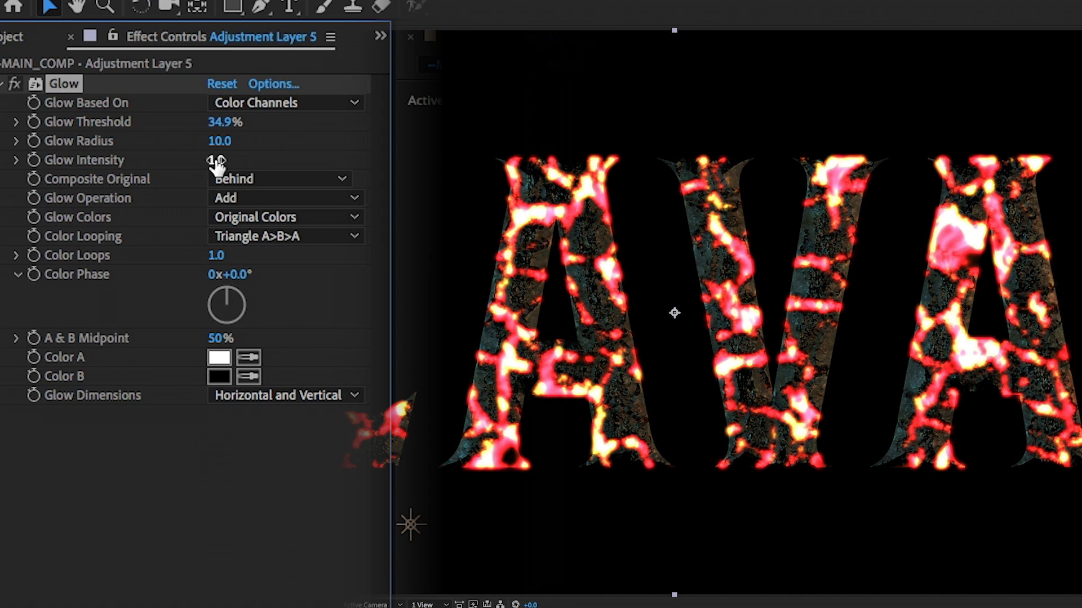
pyautogui.click(220, 141)
pyautogui.write('20')
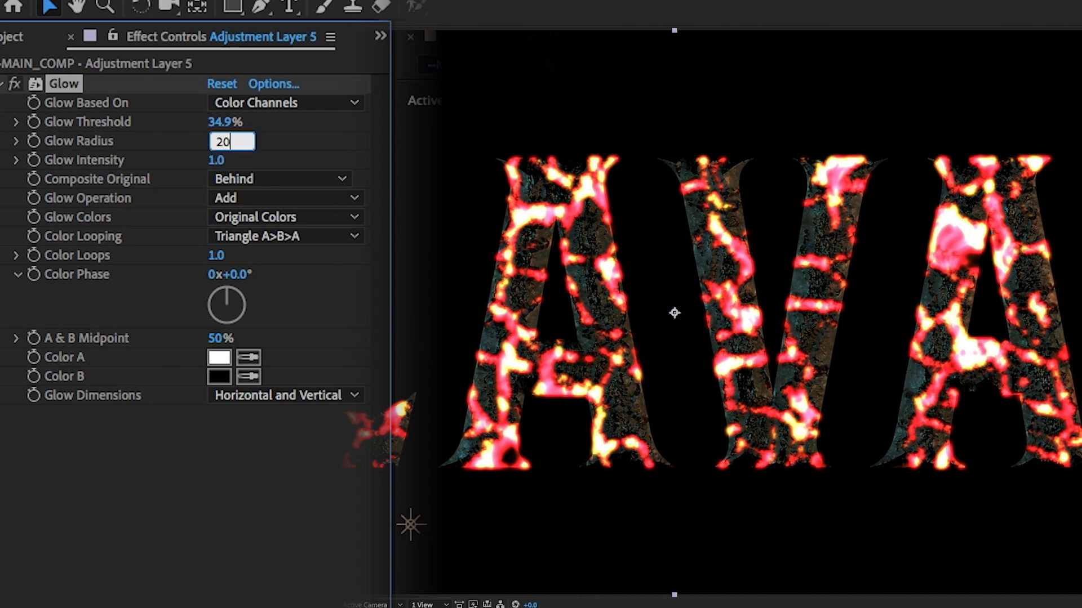
pyautogui.press('Return')
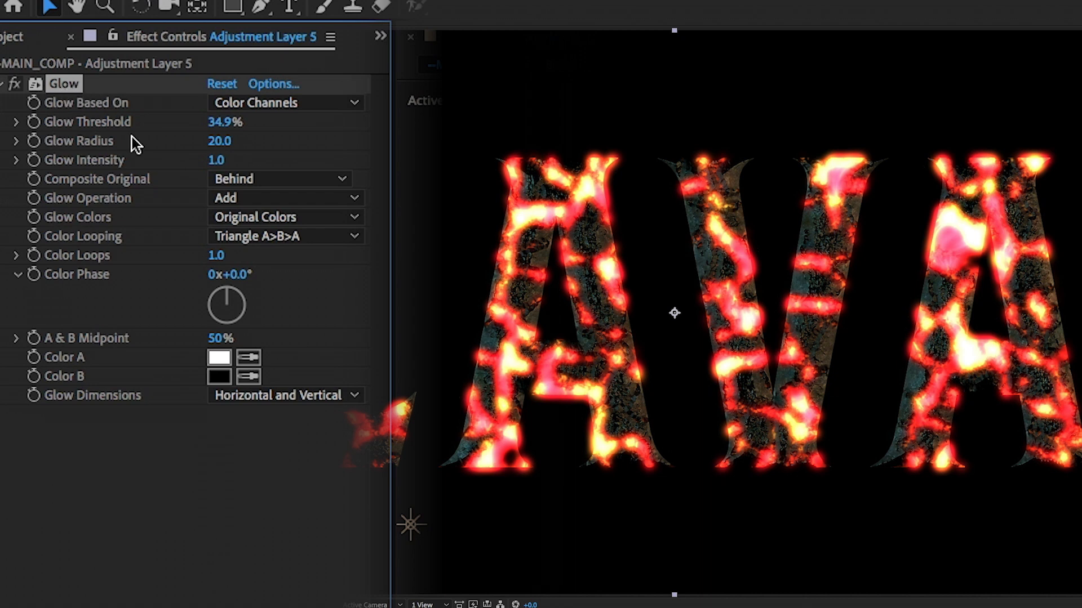
pyautogui.click(216, 163)
pyautogui.press('BackSpace')
pyautogui.write('0.1')
pyautogui.press('Return')
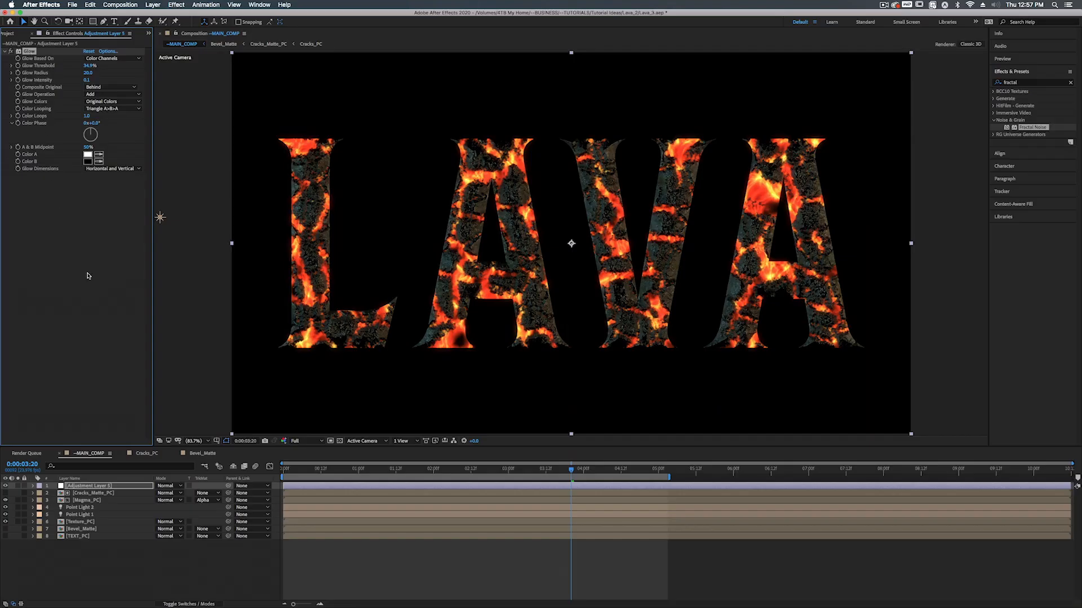
# Step: Duplicate the Glow effect on the adjustment layer and set the copy's Glow Radius to 60
pyautogui.hotkey('ctrl', 'd')
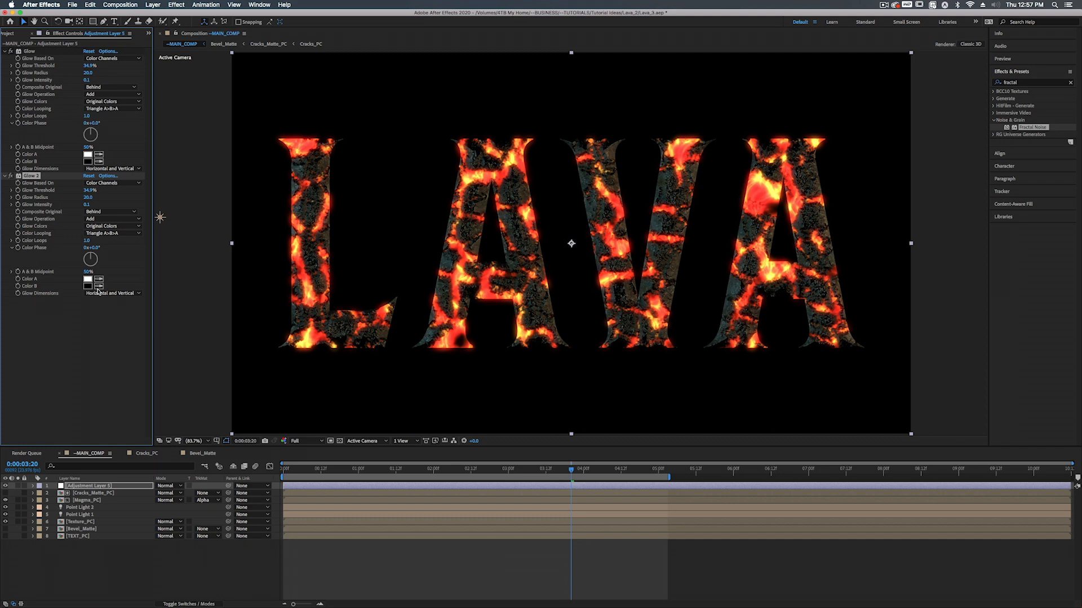
pyautogui.click(86, 198)
pyautogui.write('60')
pyautogui.press('Return')
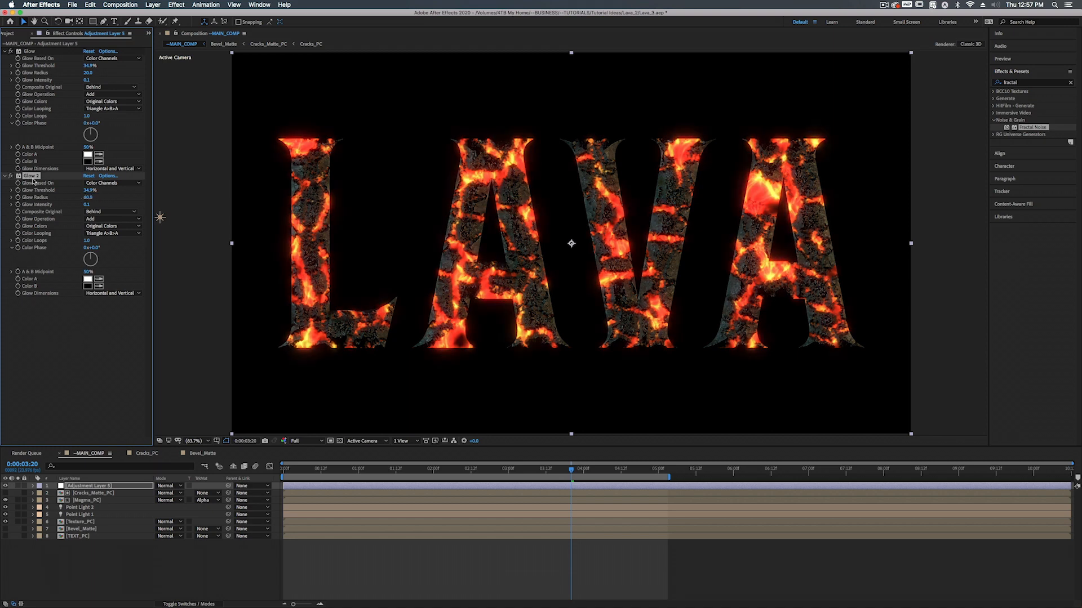
# Step: Add a third Glow by duplicating the second one and set its Glow Radius to 180
pyautogui.hotkey('ctrl', 'd')
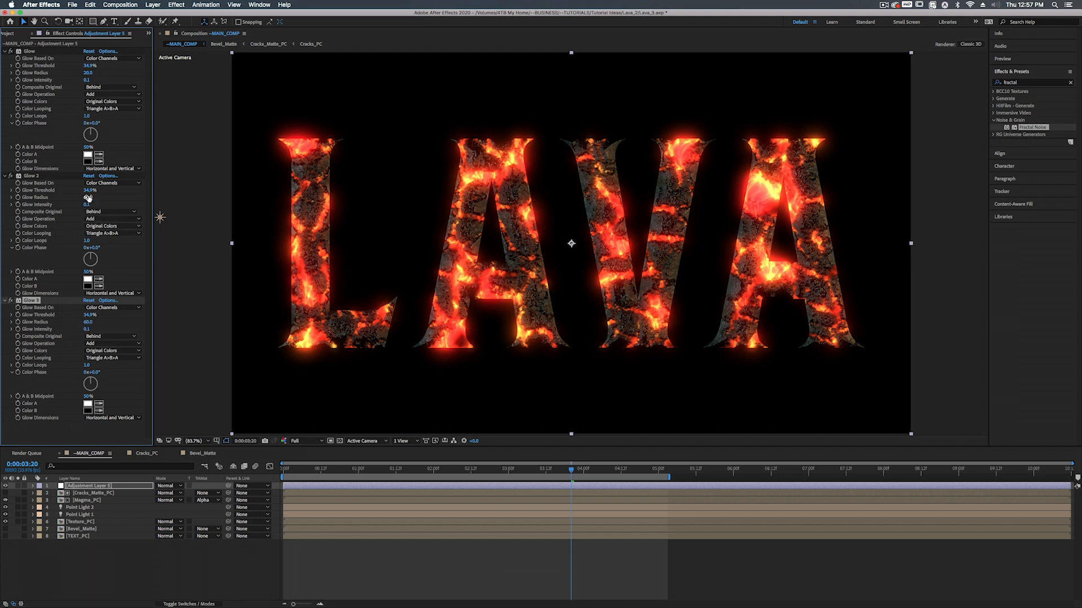
pyautogui.click(87, 324)
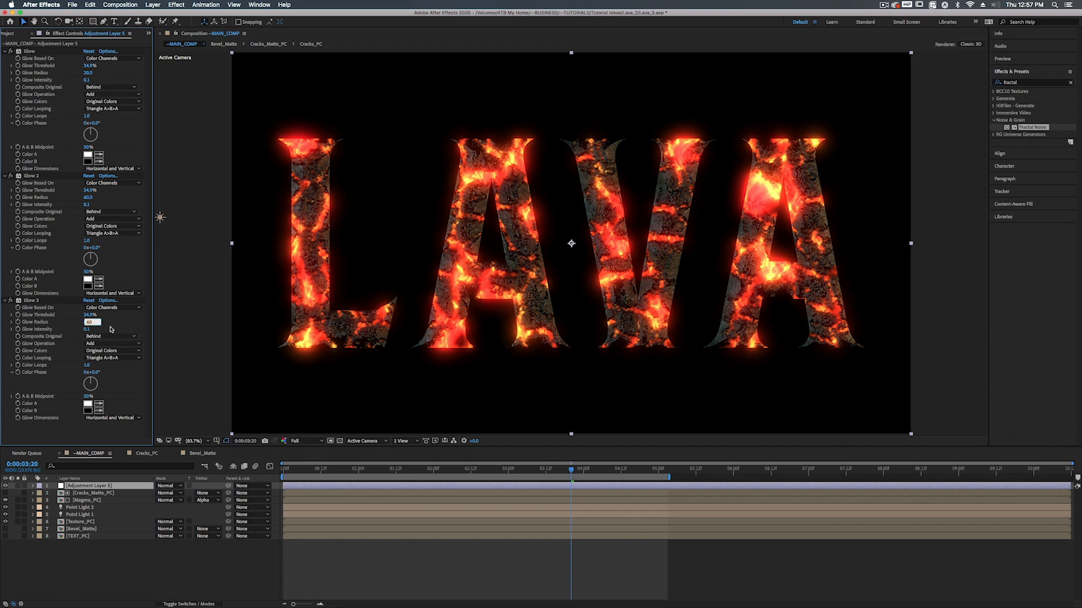
pyautogui.write('180')
pyautogui.press('Return')
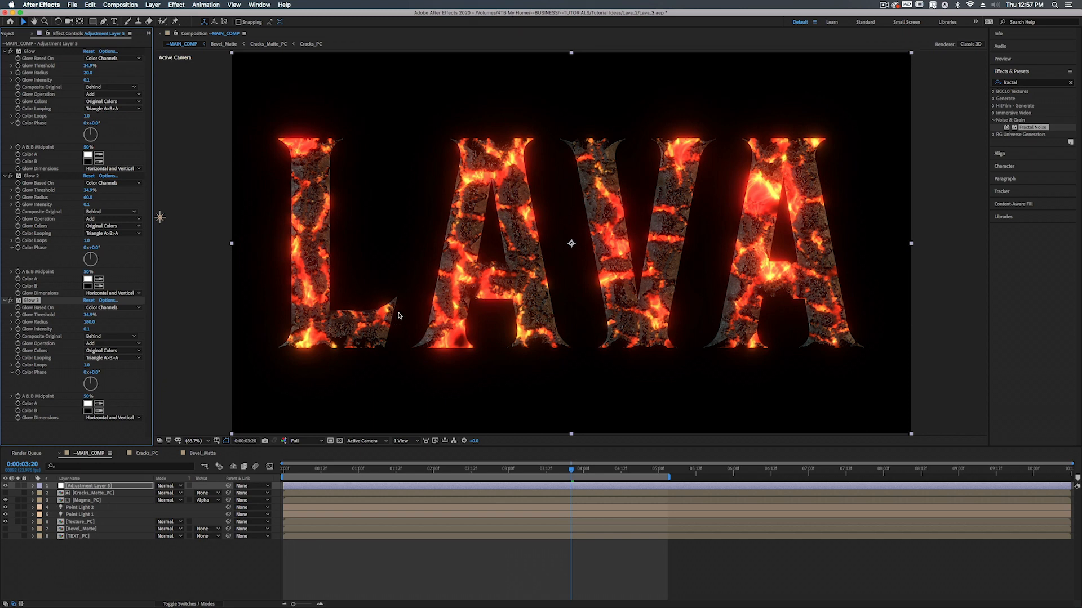
# Step: Create a 1920 x 1080 px black solid and place it beneath all layers in --MAIN_COMP
pyautogui.rightClick(89, 544)
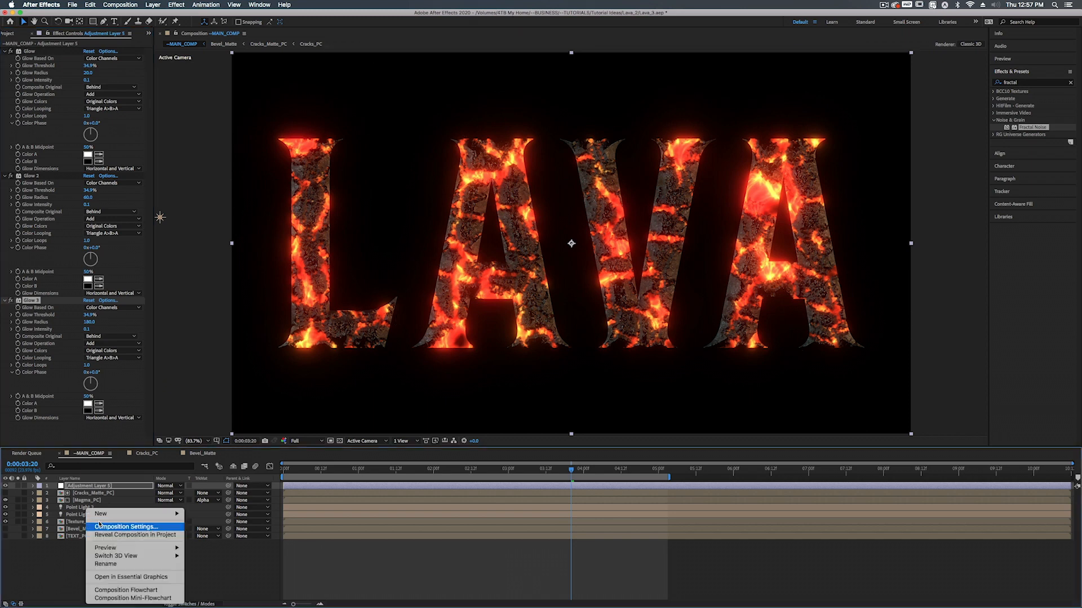
pyautogui.moveTo(130, 514)
pyautogui.click(201, 534)
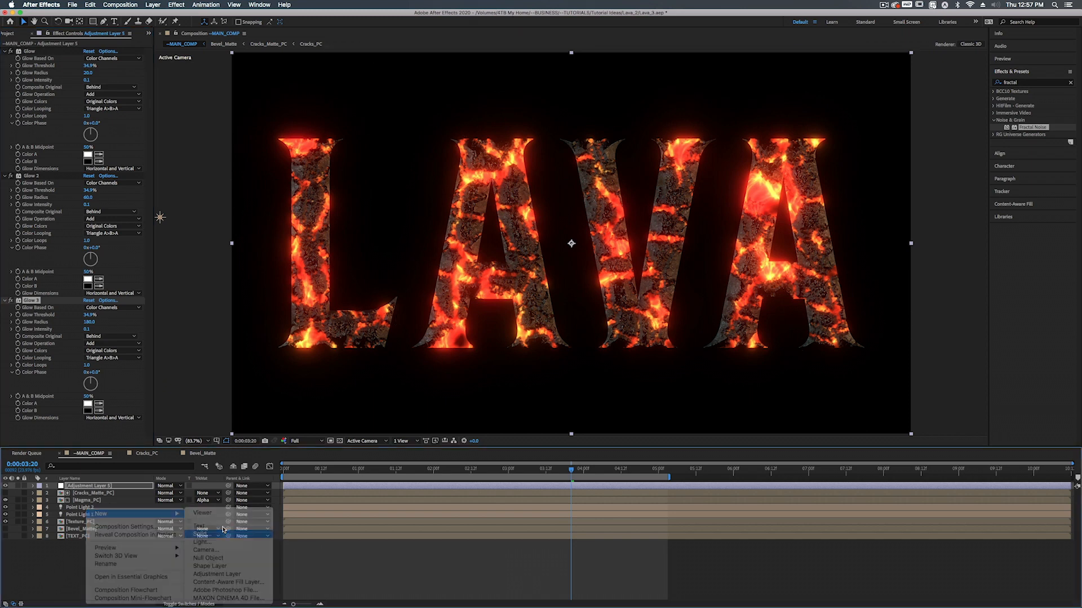
pyautogui.click(630, 318)
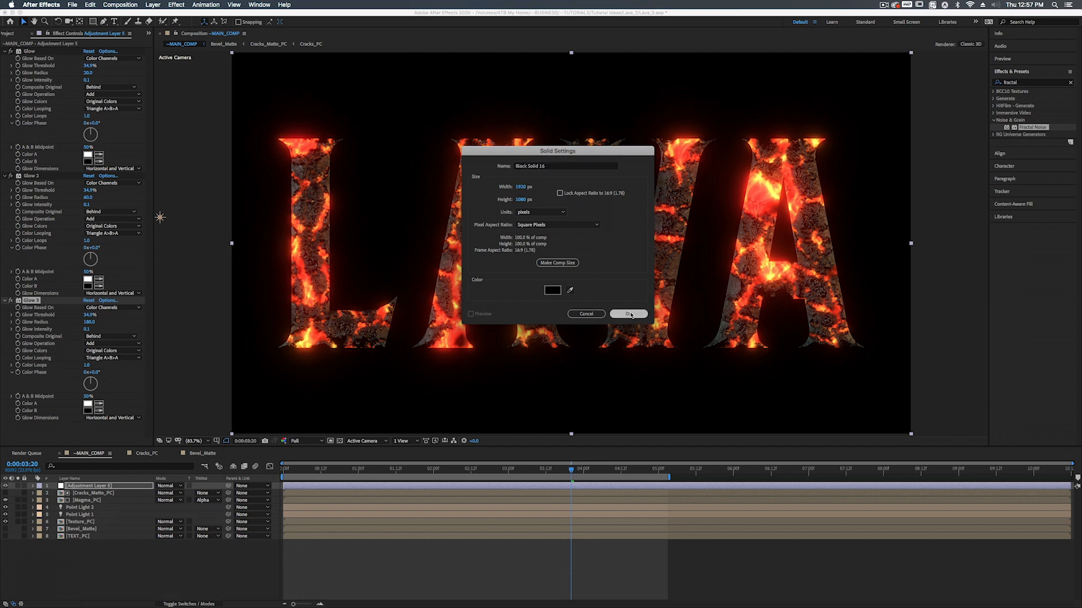
pyautogui.moveTo(90, 557); pyautogui.dragTo(91, 557)
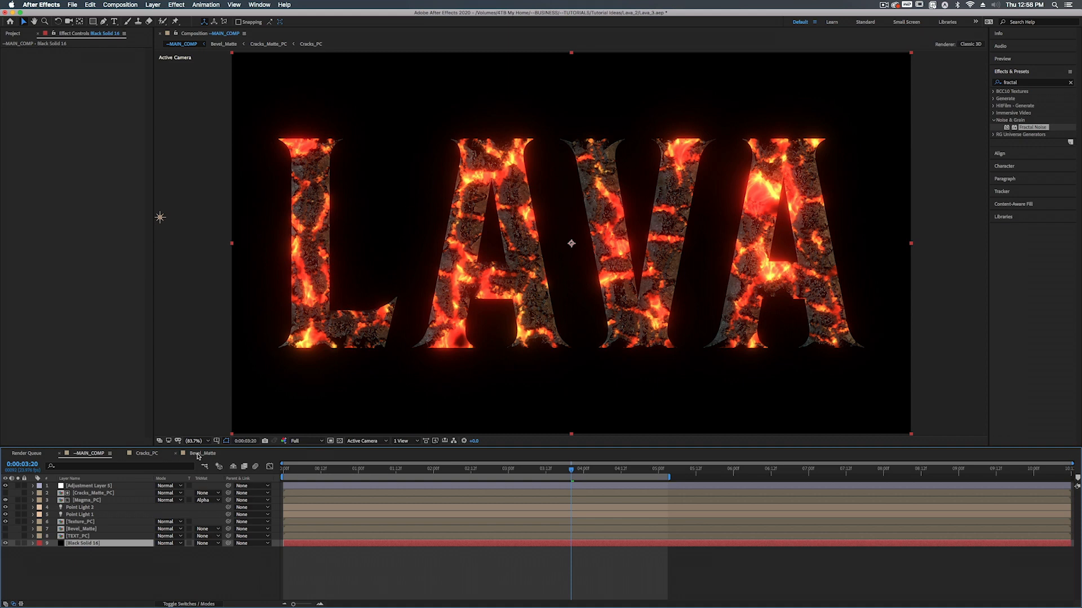
# Step: Open a second viewer so Bevel_Matte shows side by side with --MAIN_COMP, and open the Bevel_Matte precomp
pyautogui.click(234, 5)
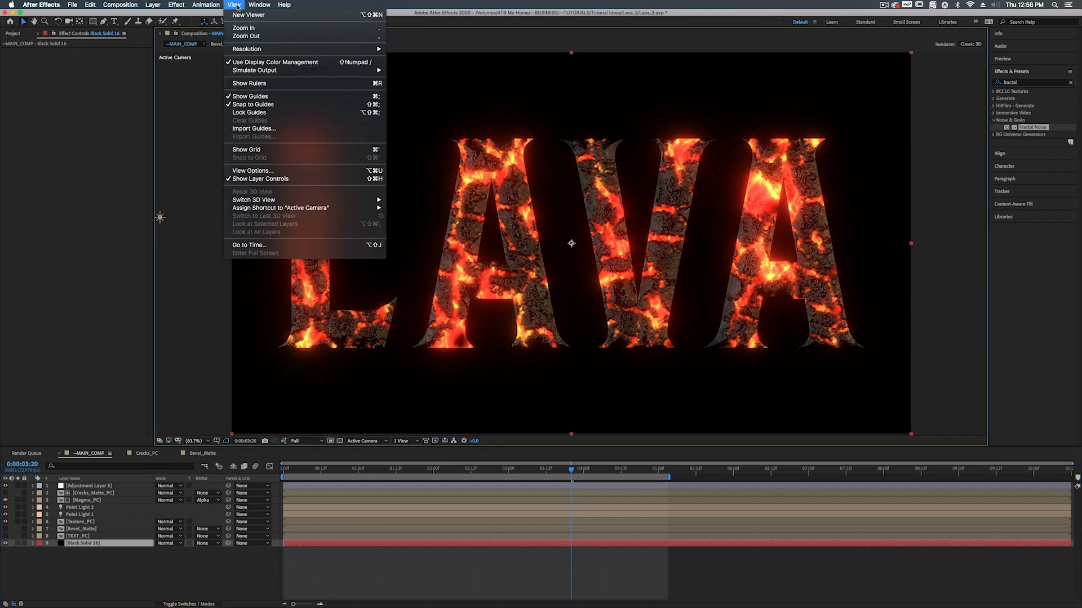
pyautogui.click(244, 15)
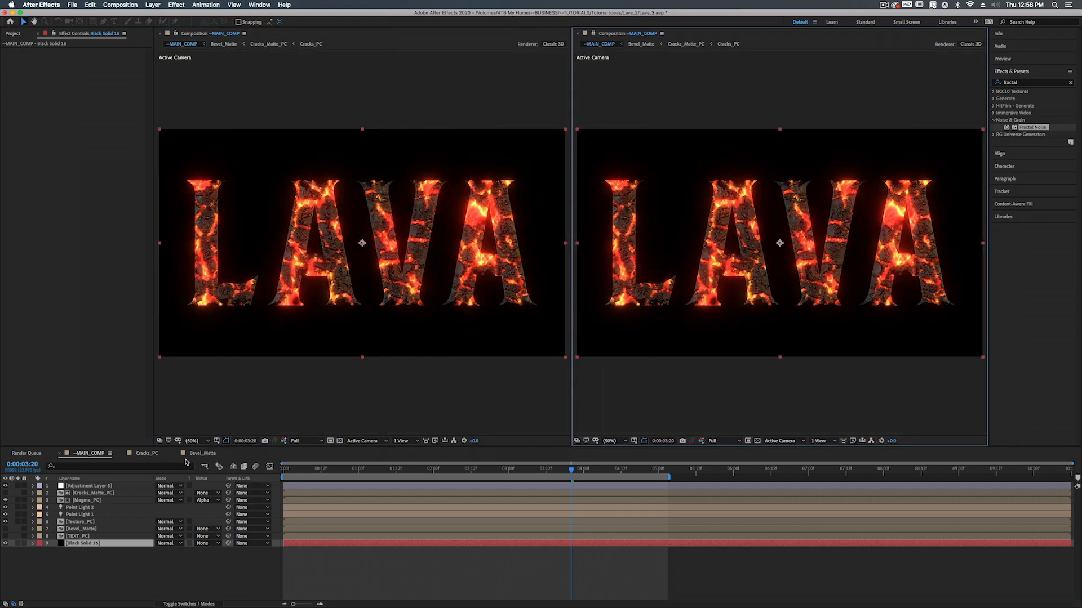
pyautogui.doubleClick(78, 529)
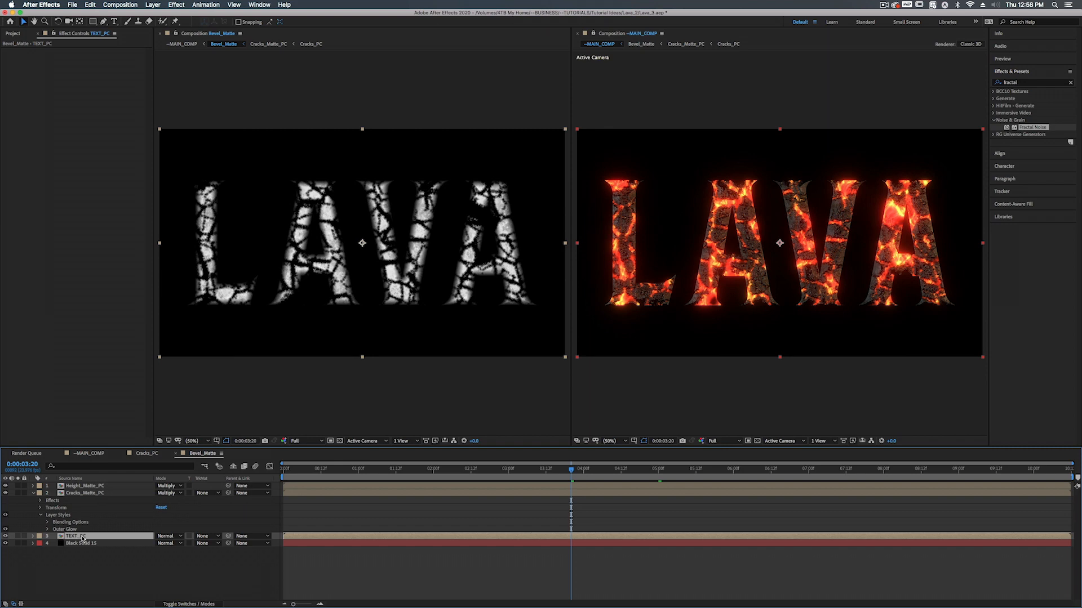
# Step: Reveal TEXT_PC's modified Inner Glow properties in Bevel_Matte and lower the Inner Glow Size to about 31
pyautogui.press('u')
pyautogui.press('u')
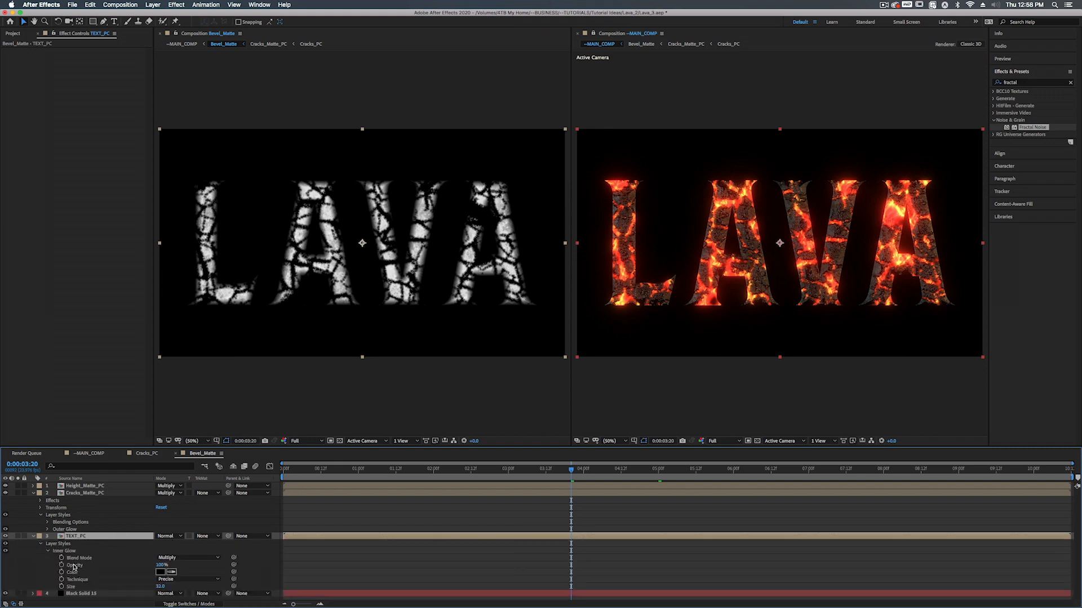
pyautogui.moveTo(161, 588)
pyautogui.mouseDown()
pyautogui.moveTo(147, 585)
pyautogui.moveTo(186, 588)
pyautogui.moveTo(139, 590)
pyautogui.mouseUp()
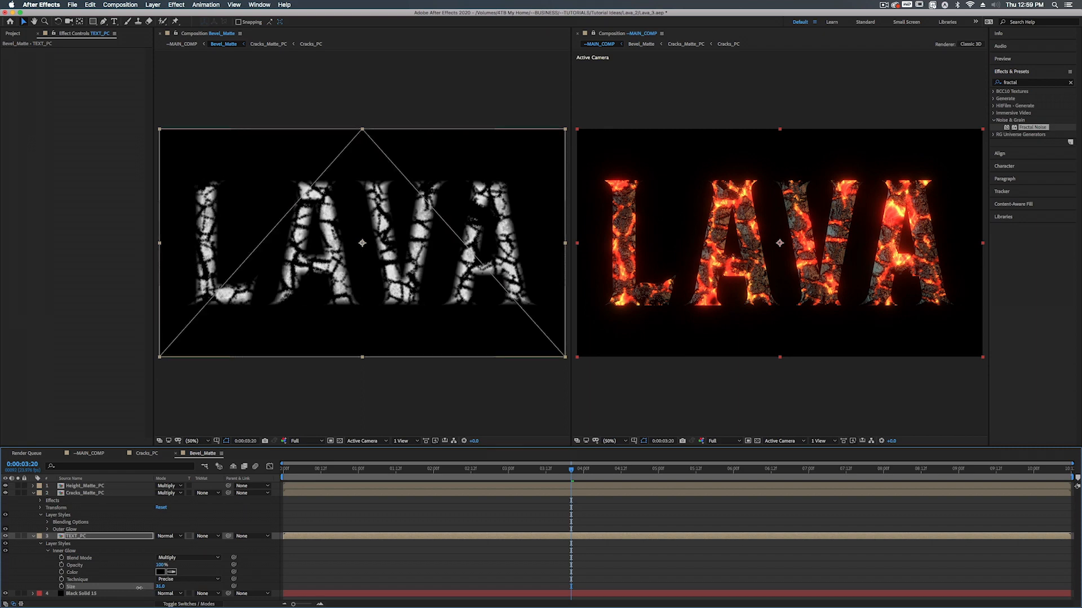